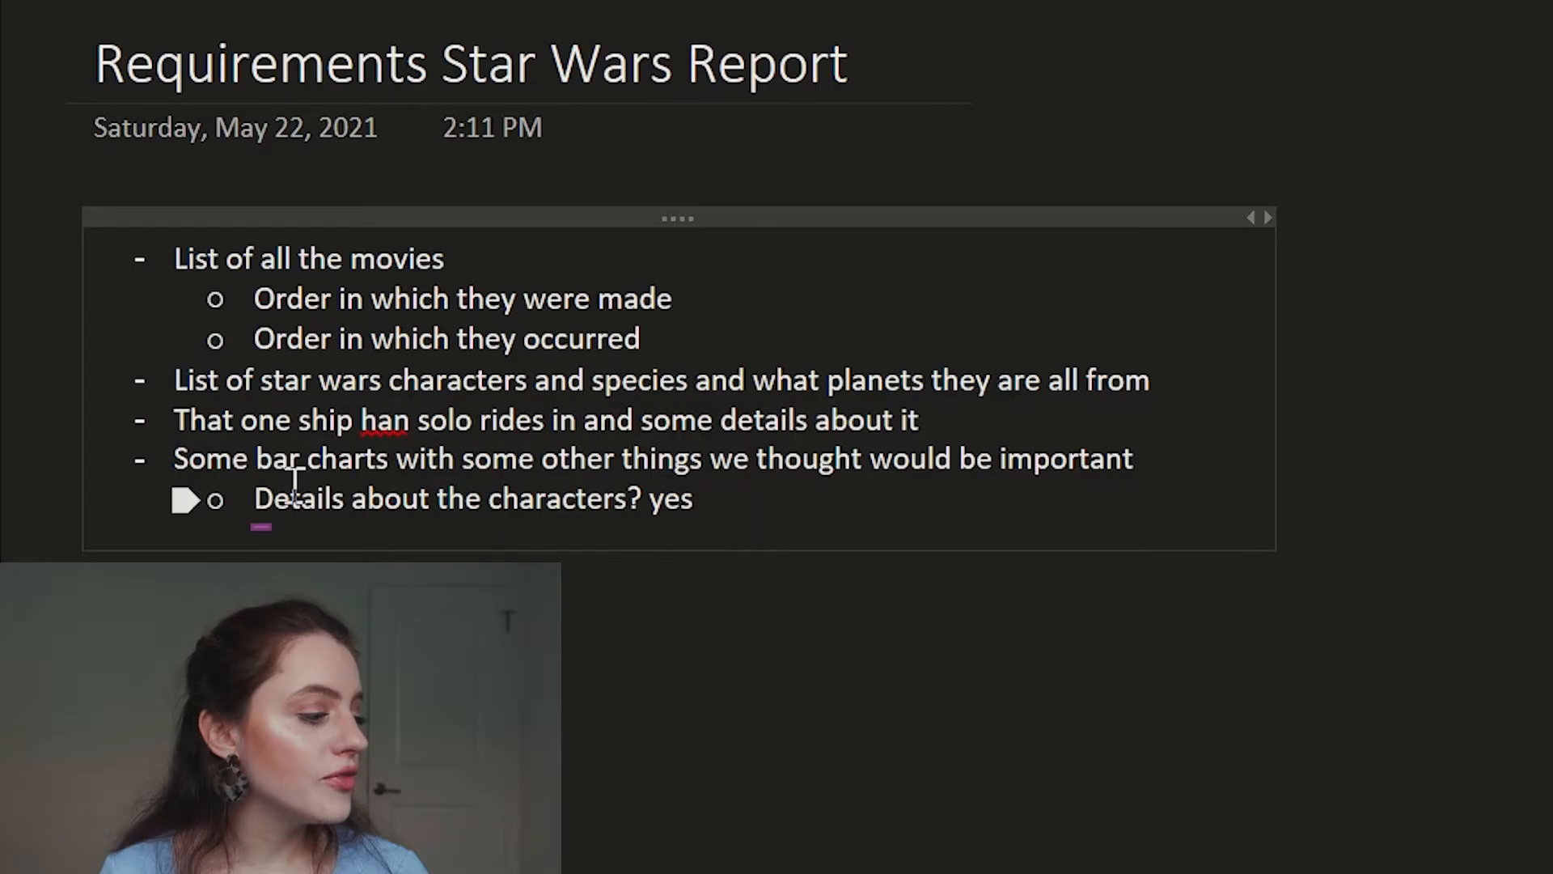
Review the requirement line about character details in the Star Wars report notes
drag(255, 498, 339, 491)
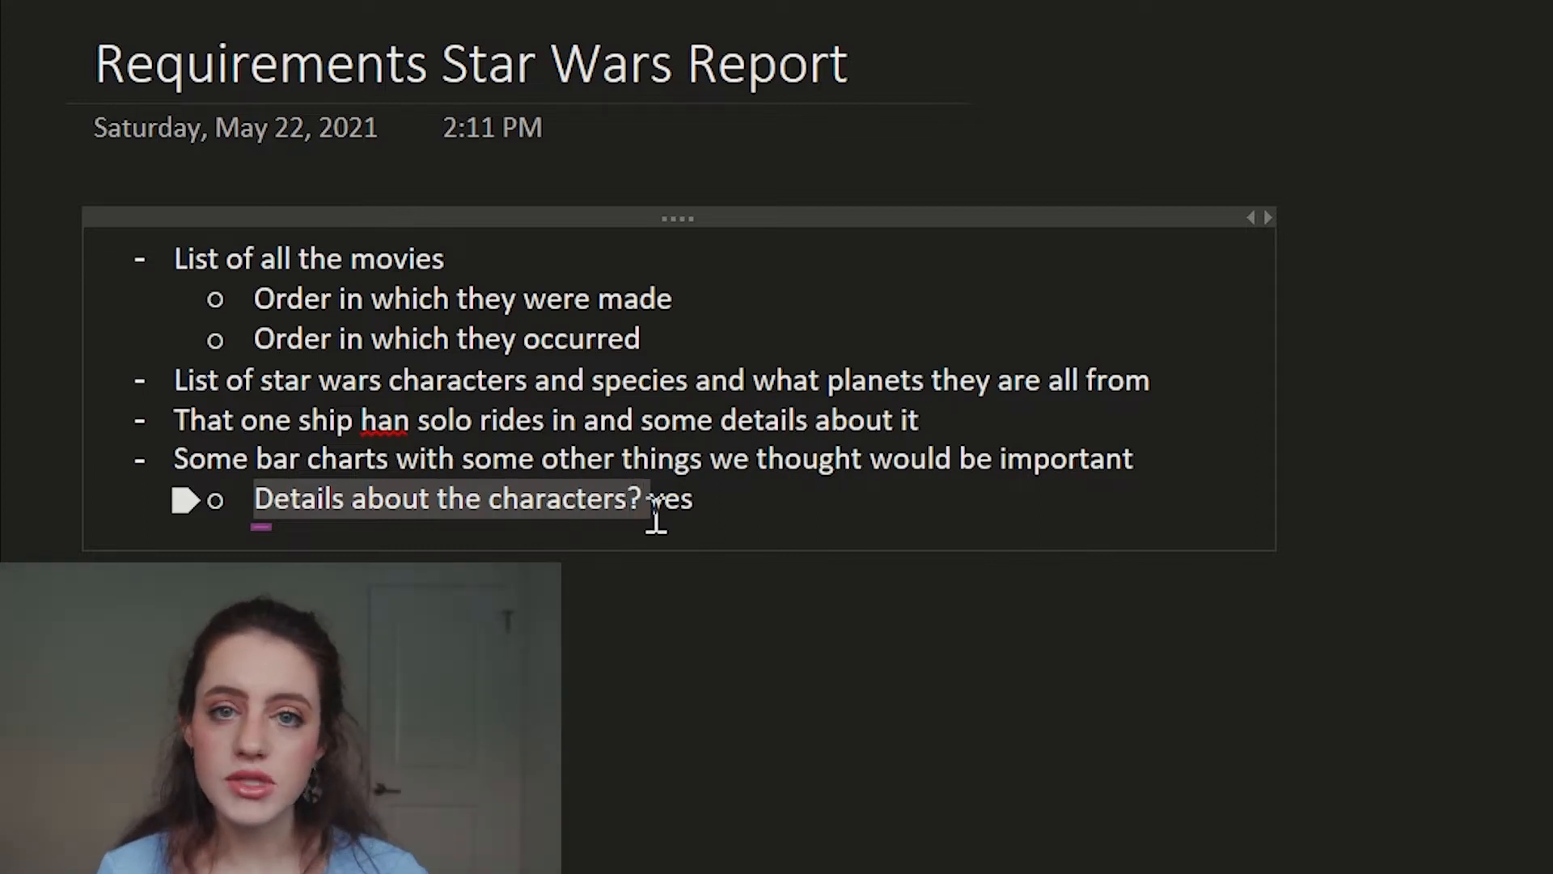
drag(664, 517, 624, 511)
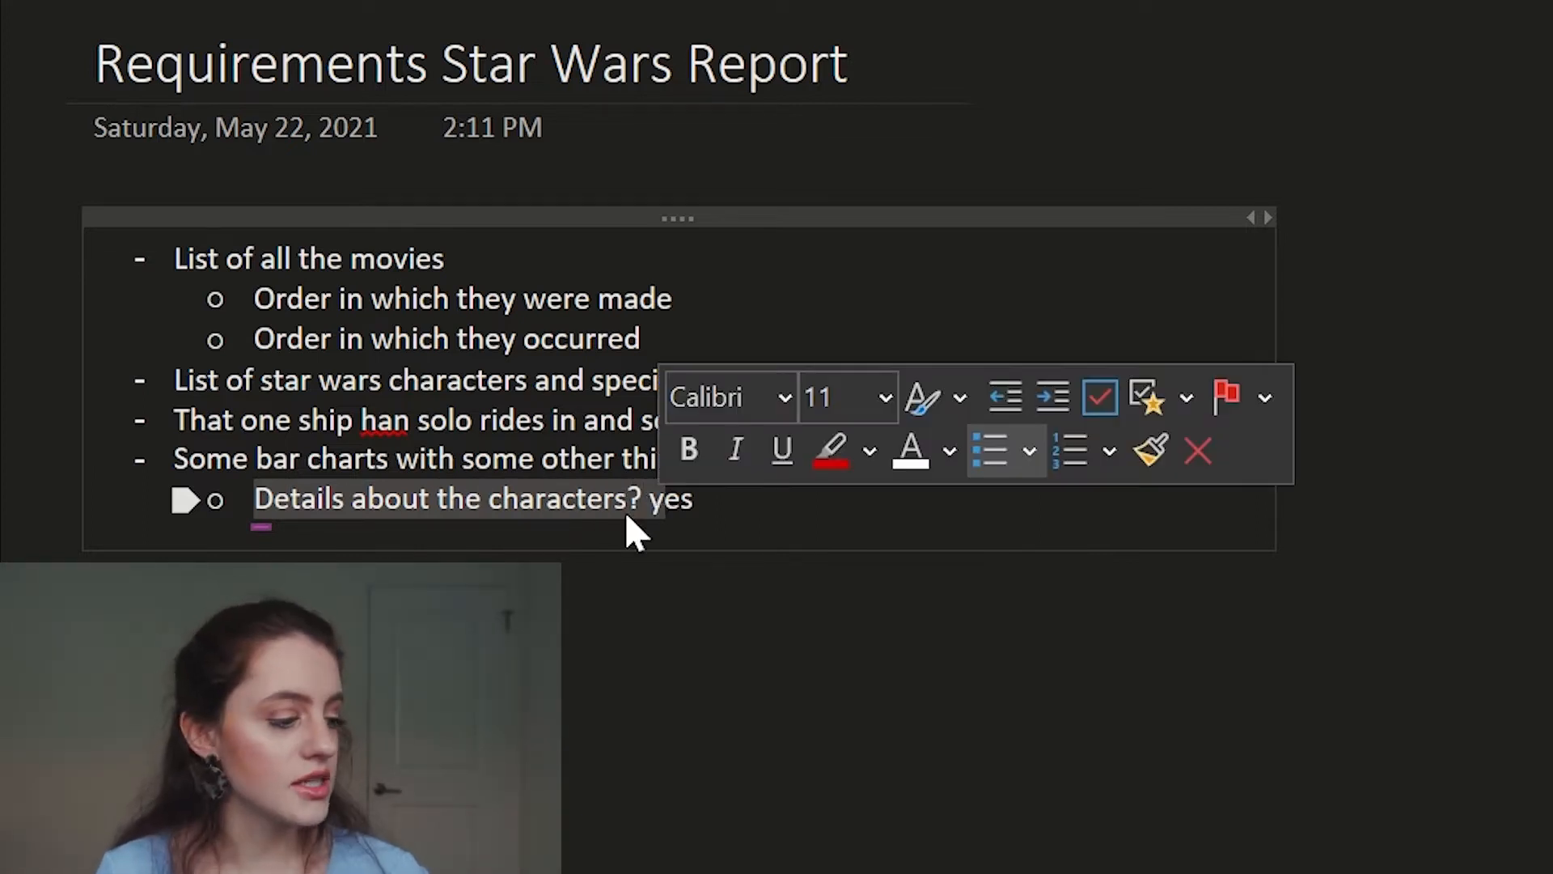
double_click(679, 498)
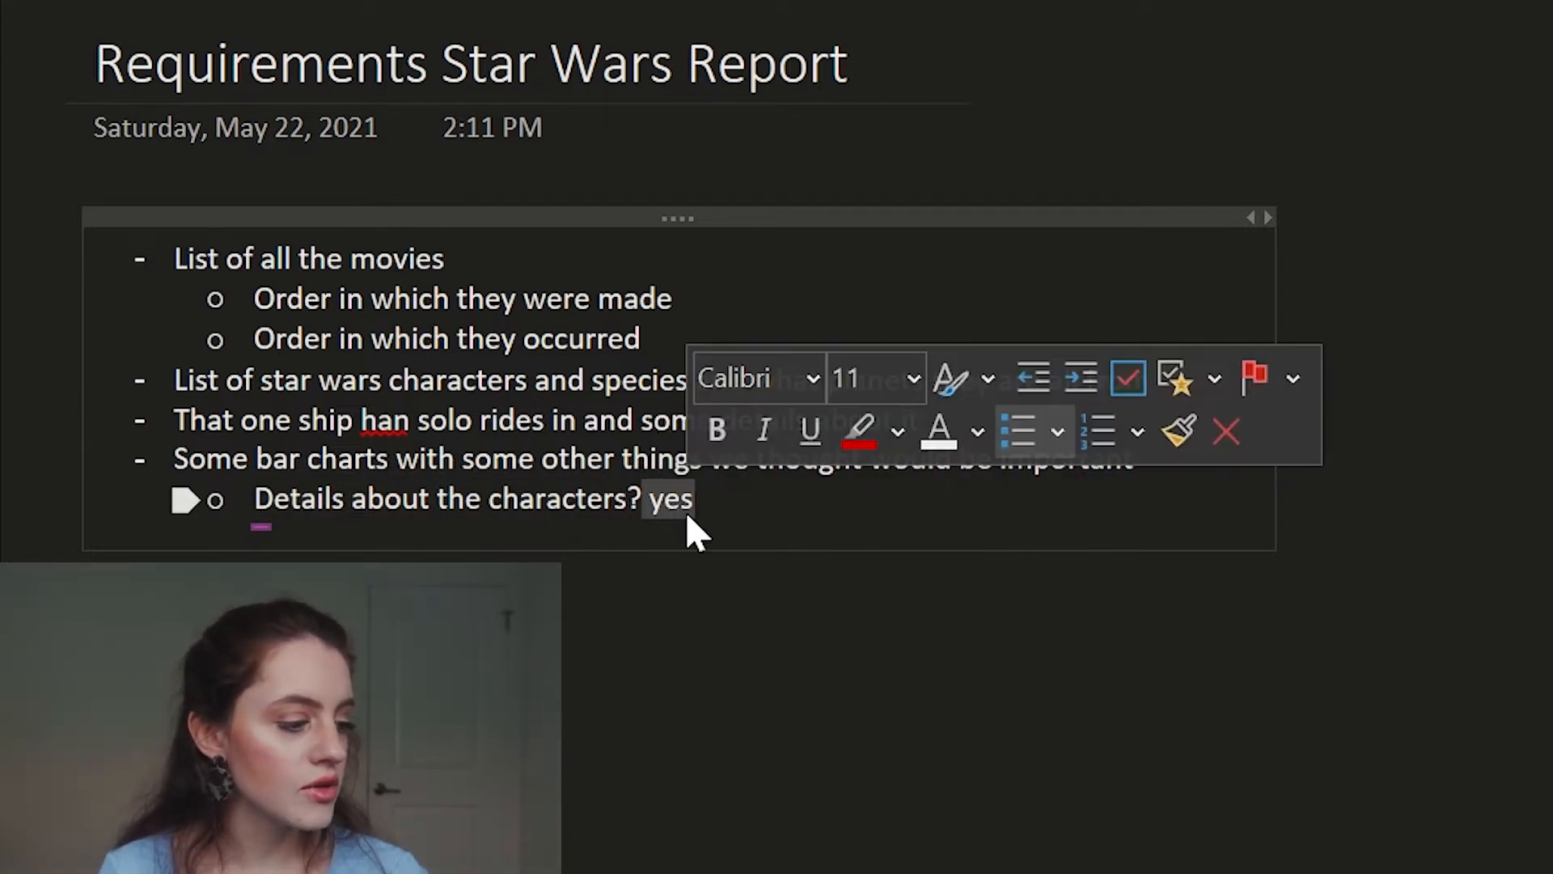
click(727, 514)
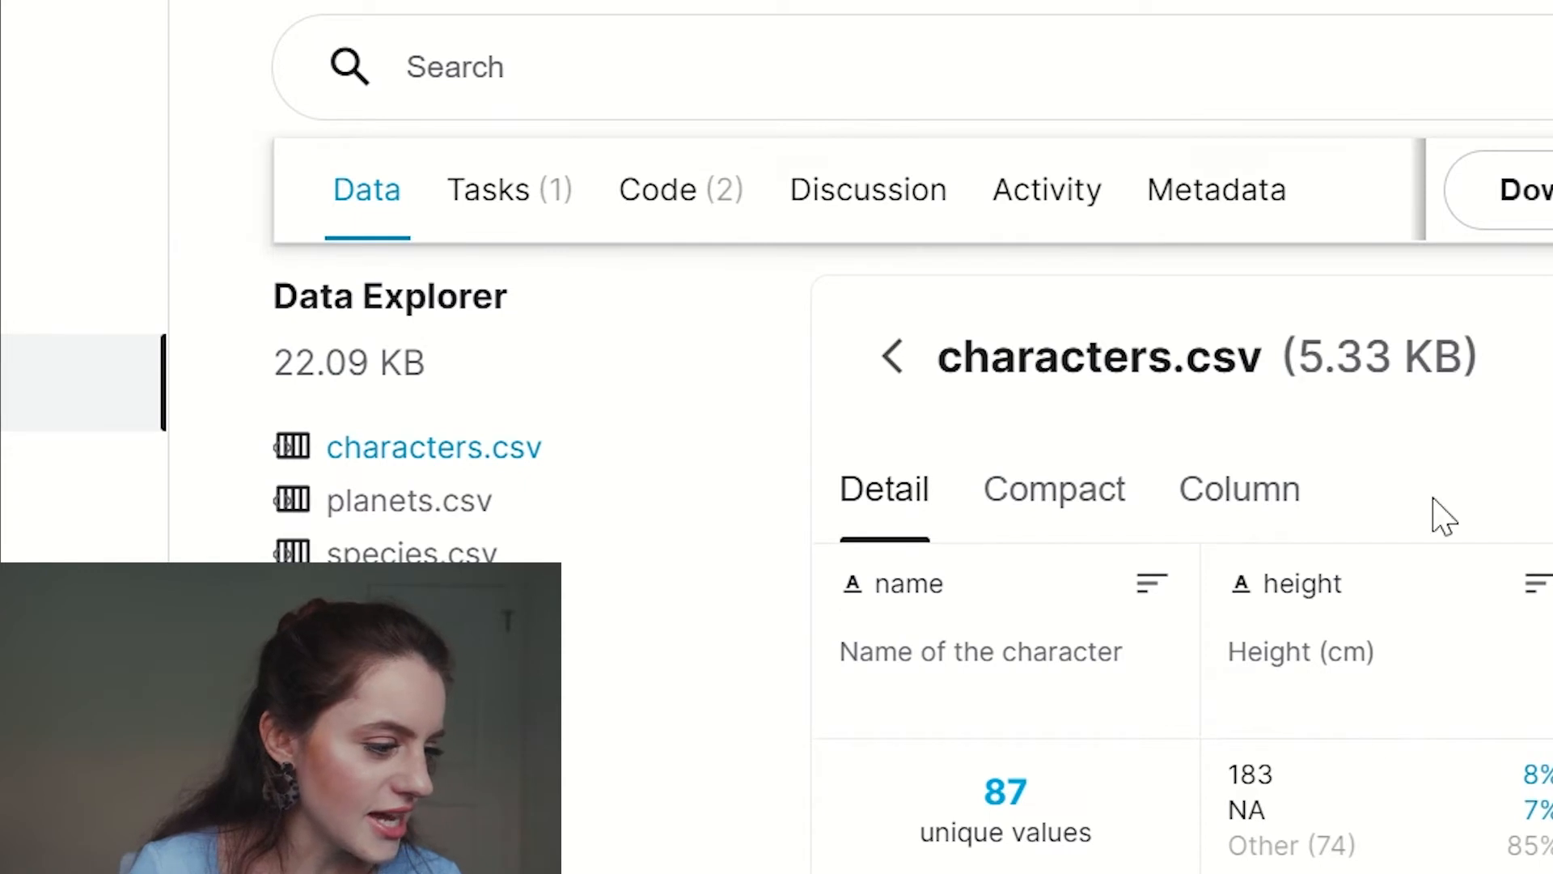
Preview characters.csv and vehicles.csv in the Kaggle Star Wars dataset
scroll(1442, 516, down, 5)
scroll(1443, 516, up, 3)
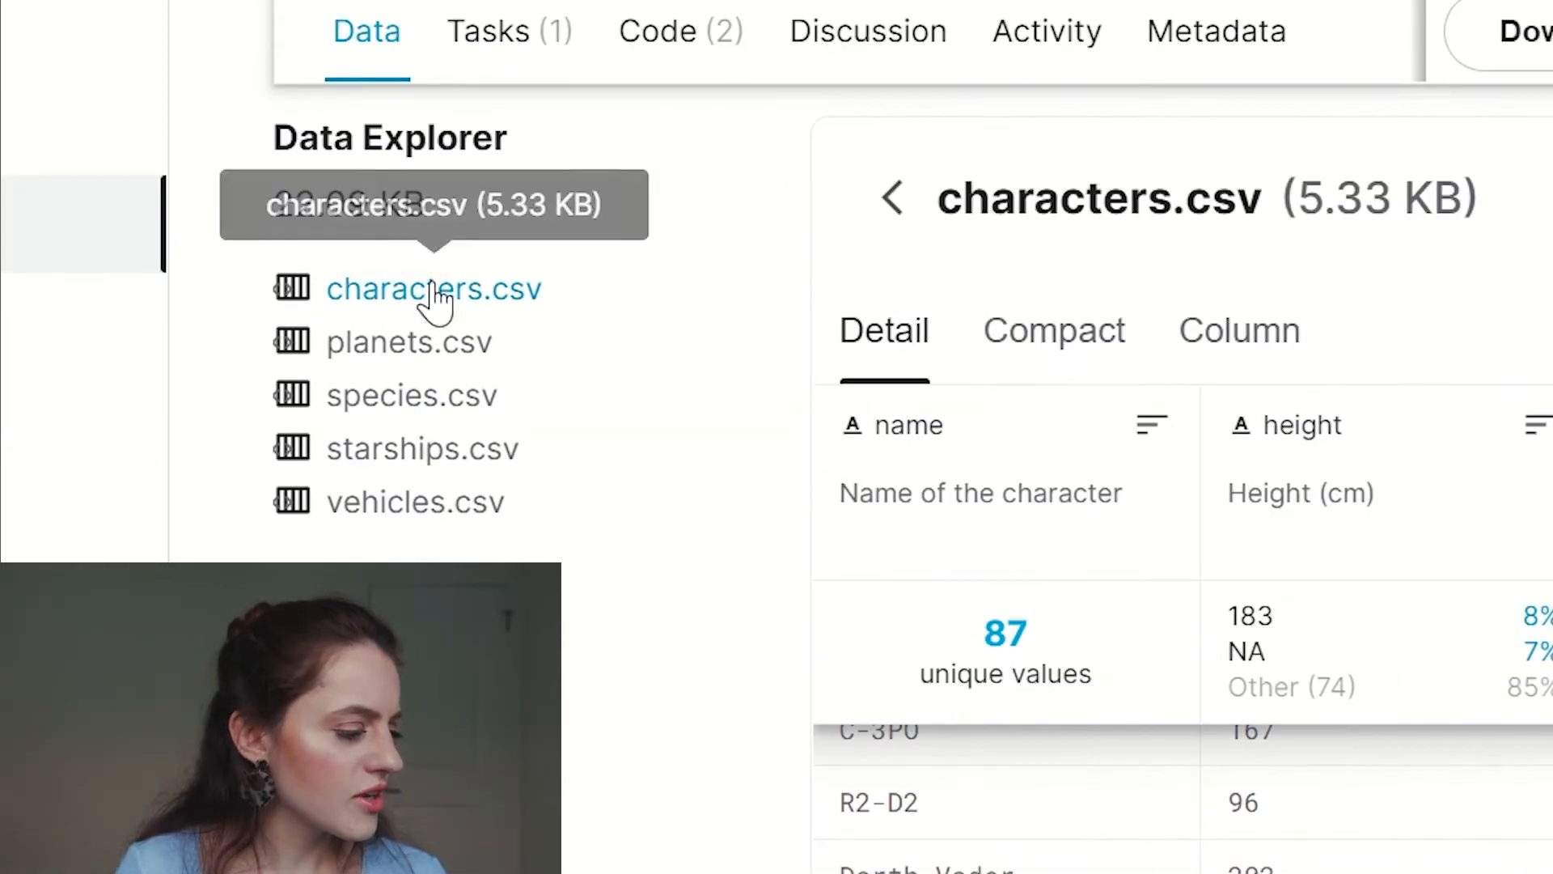
click(377, 513)
scroll(739, 617, down, 5)
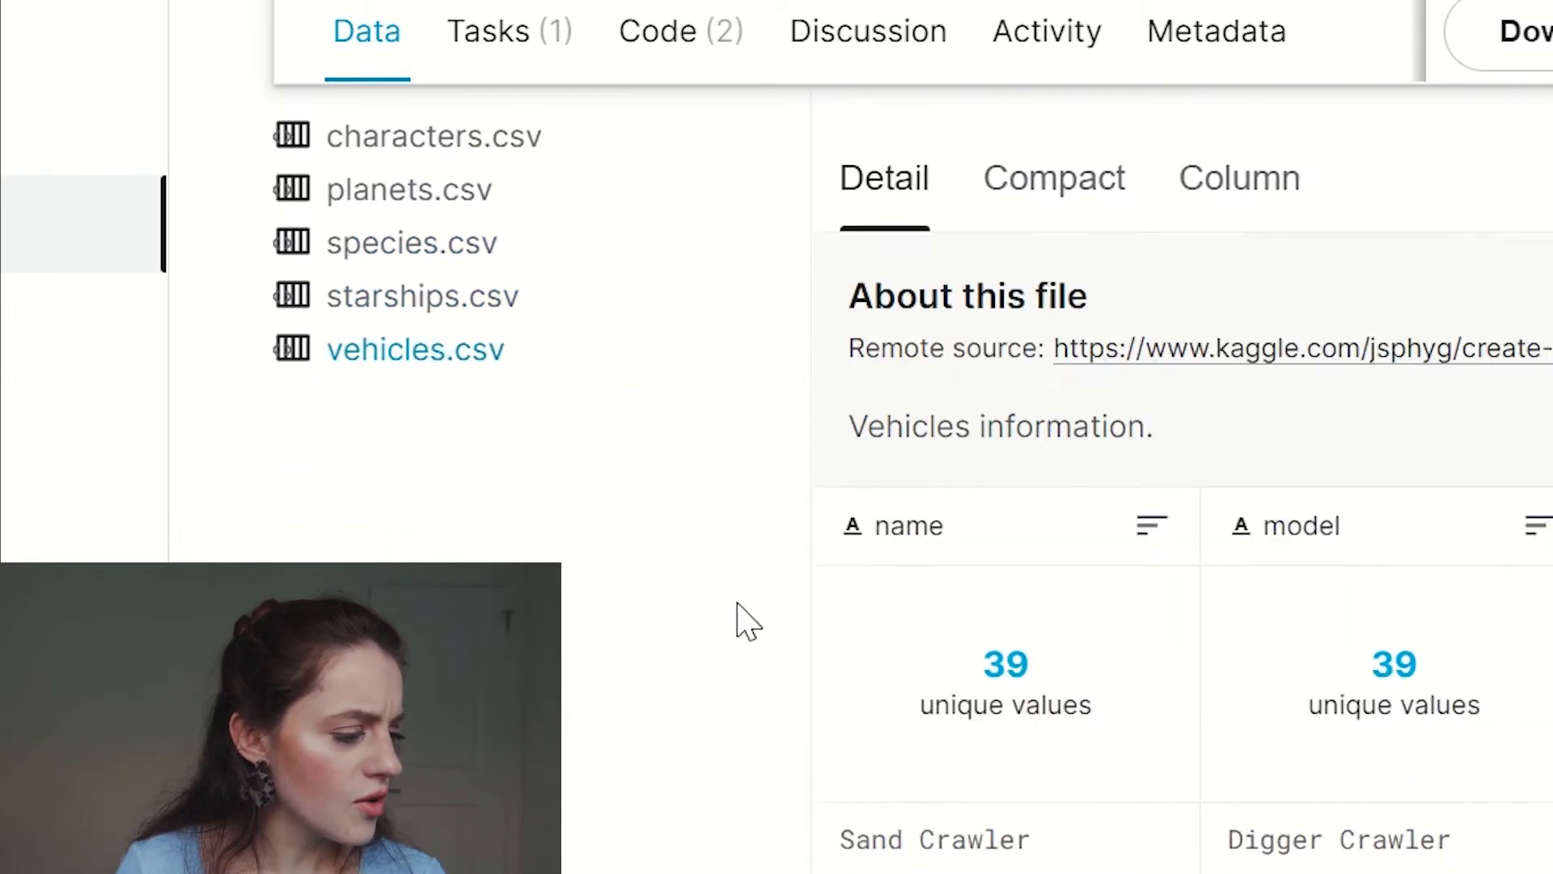
scroll(805, 670, up, 2)
scroll(805, 670, up, 3)
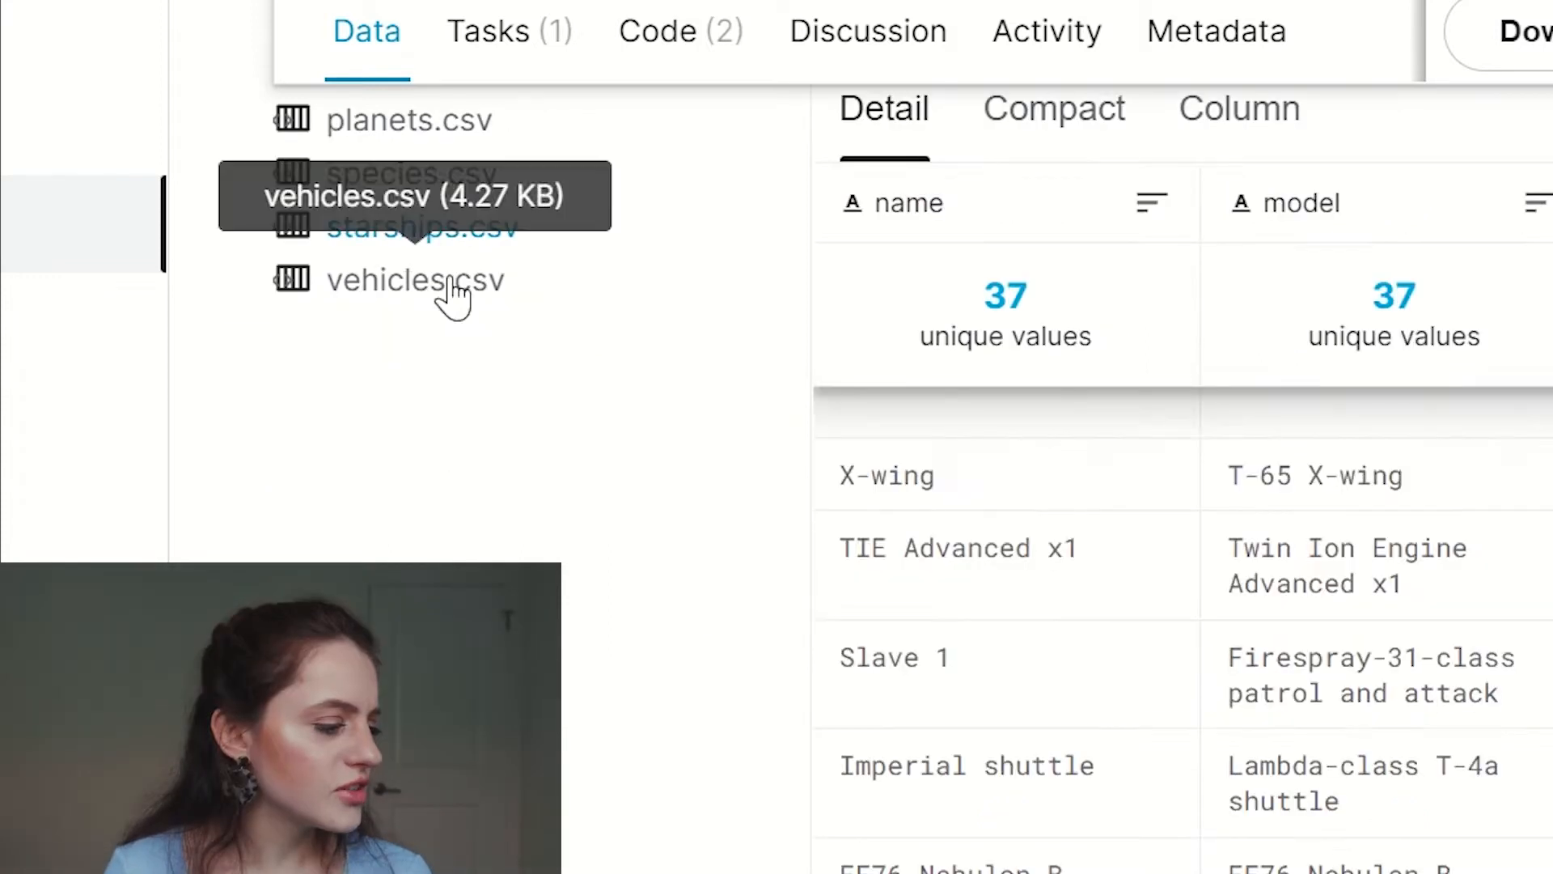
Look through the vehicles.csv and starships.csv rows for the Millennium Falcon and its details
click(450, 295)
scroll(1283, 658, down, 10)
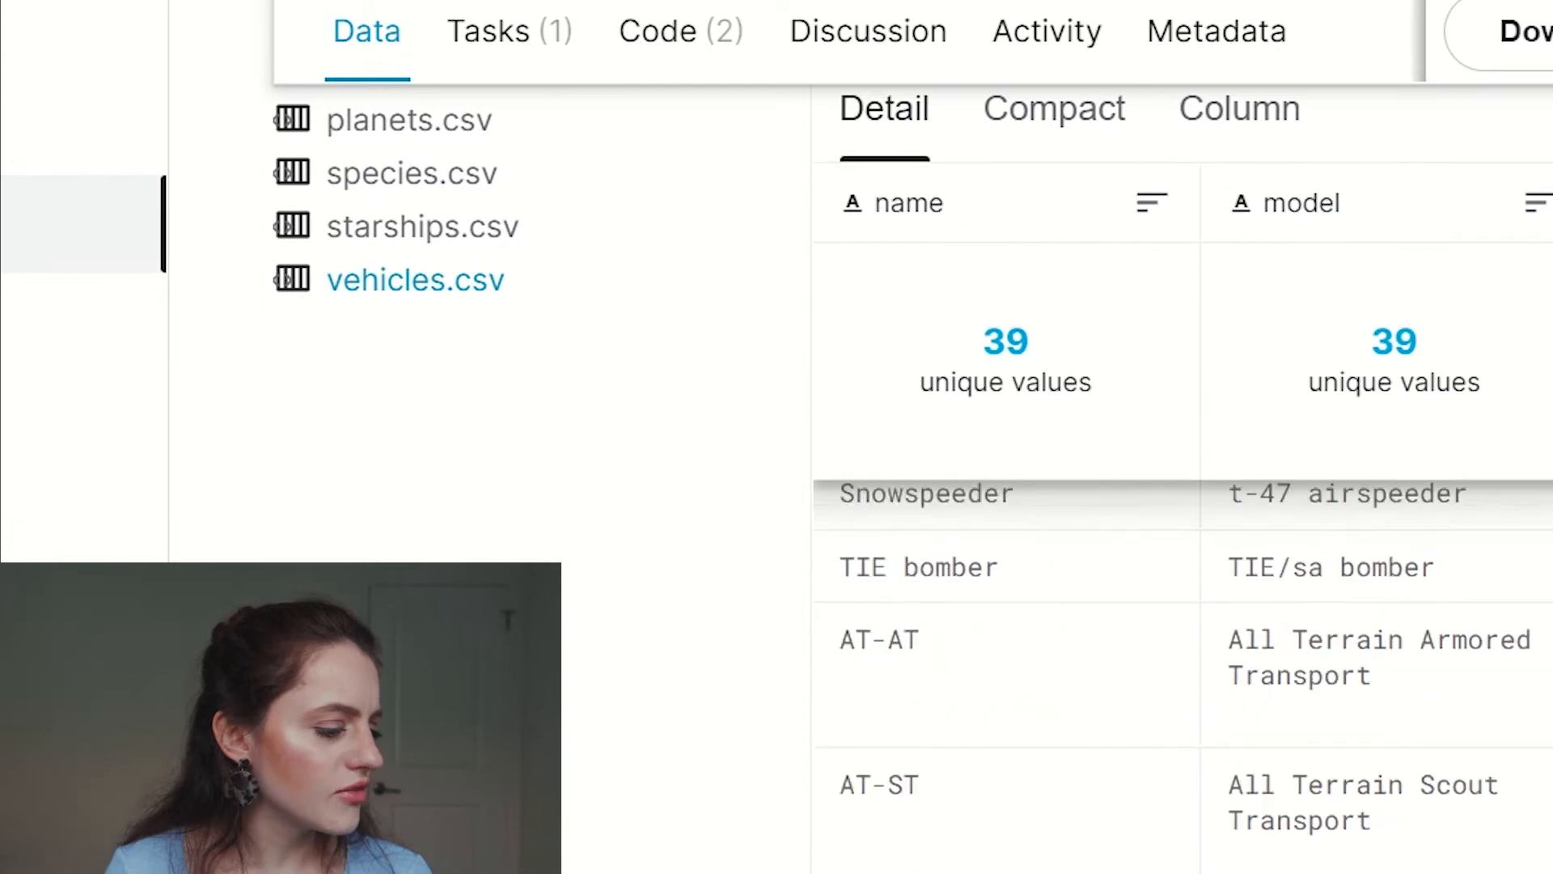
scroll(1312, 732, down, 15)
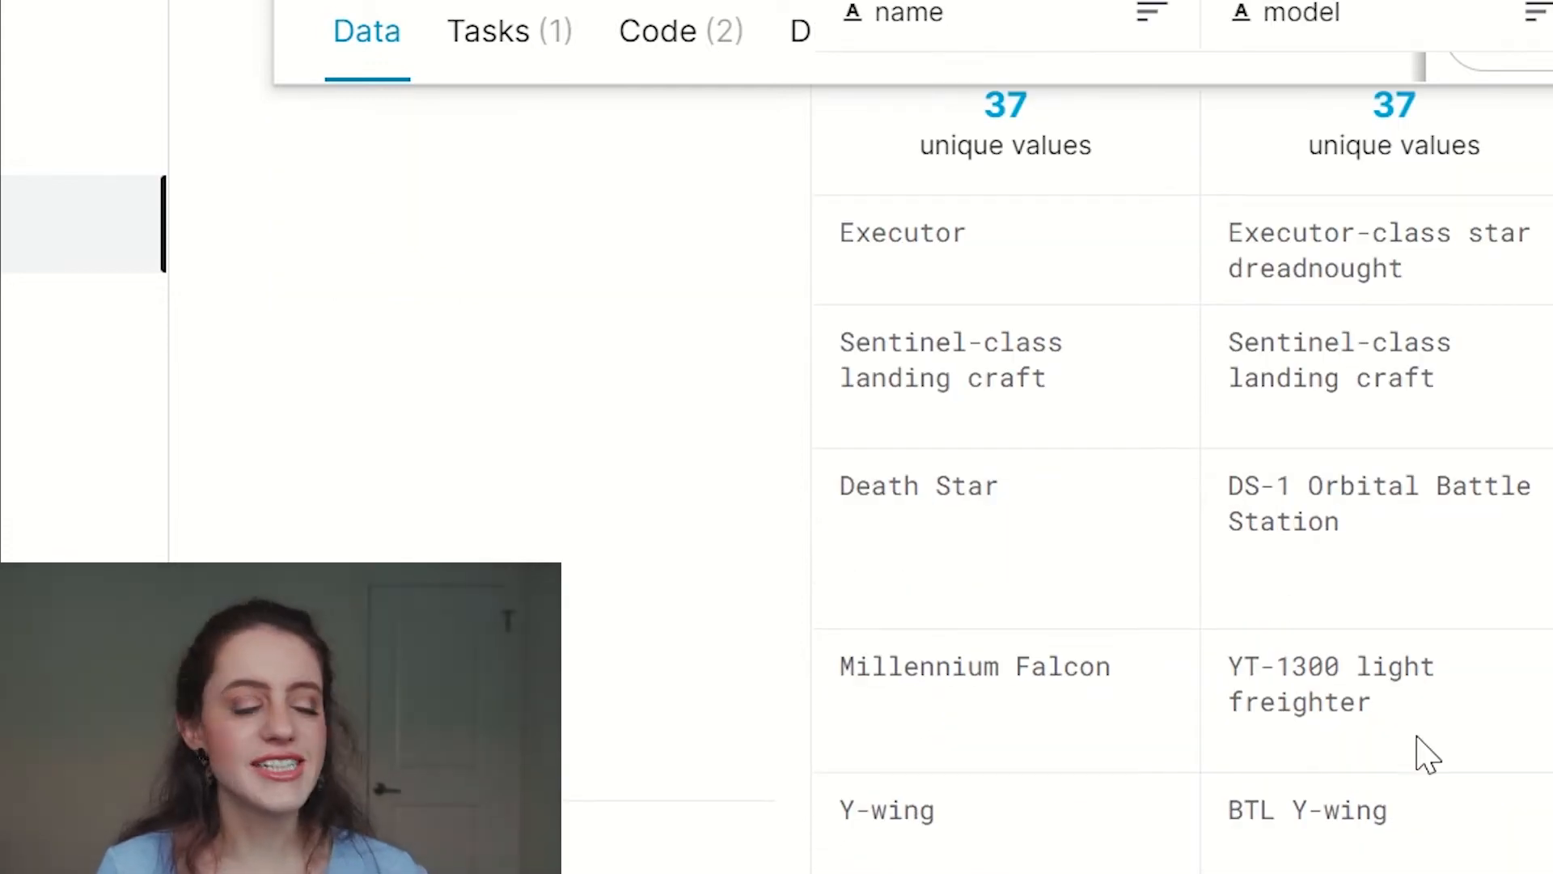
scroll(527, 510, up, 8)
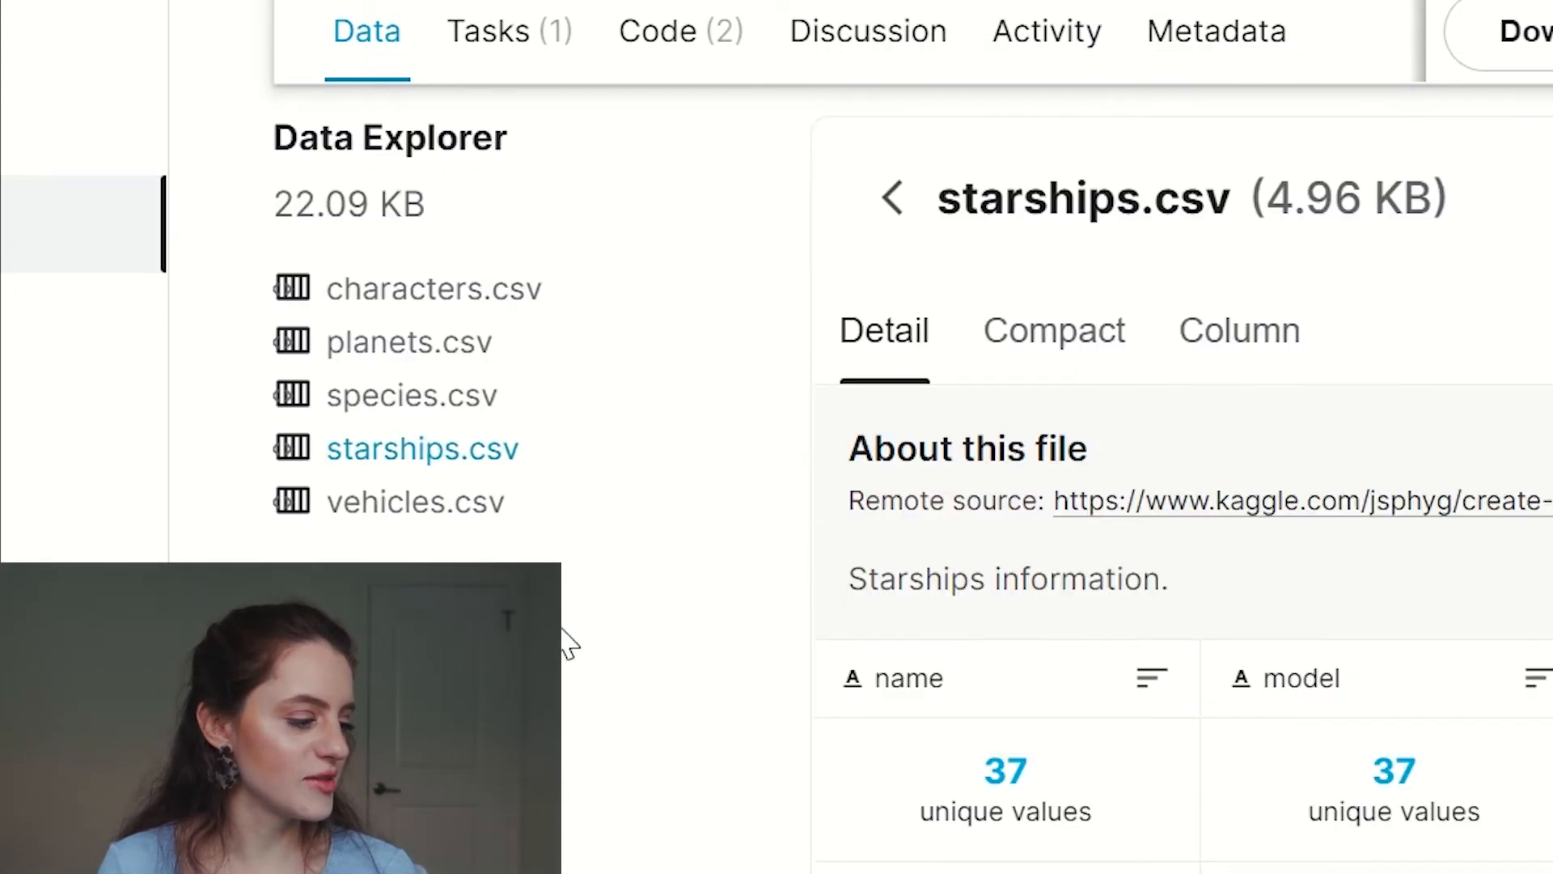
scroll(633, 559, down, 10)
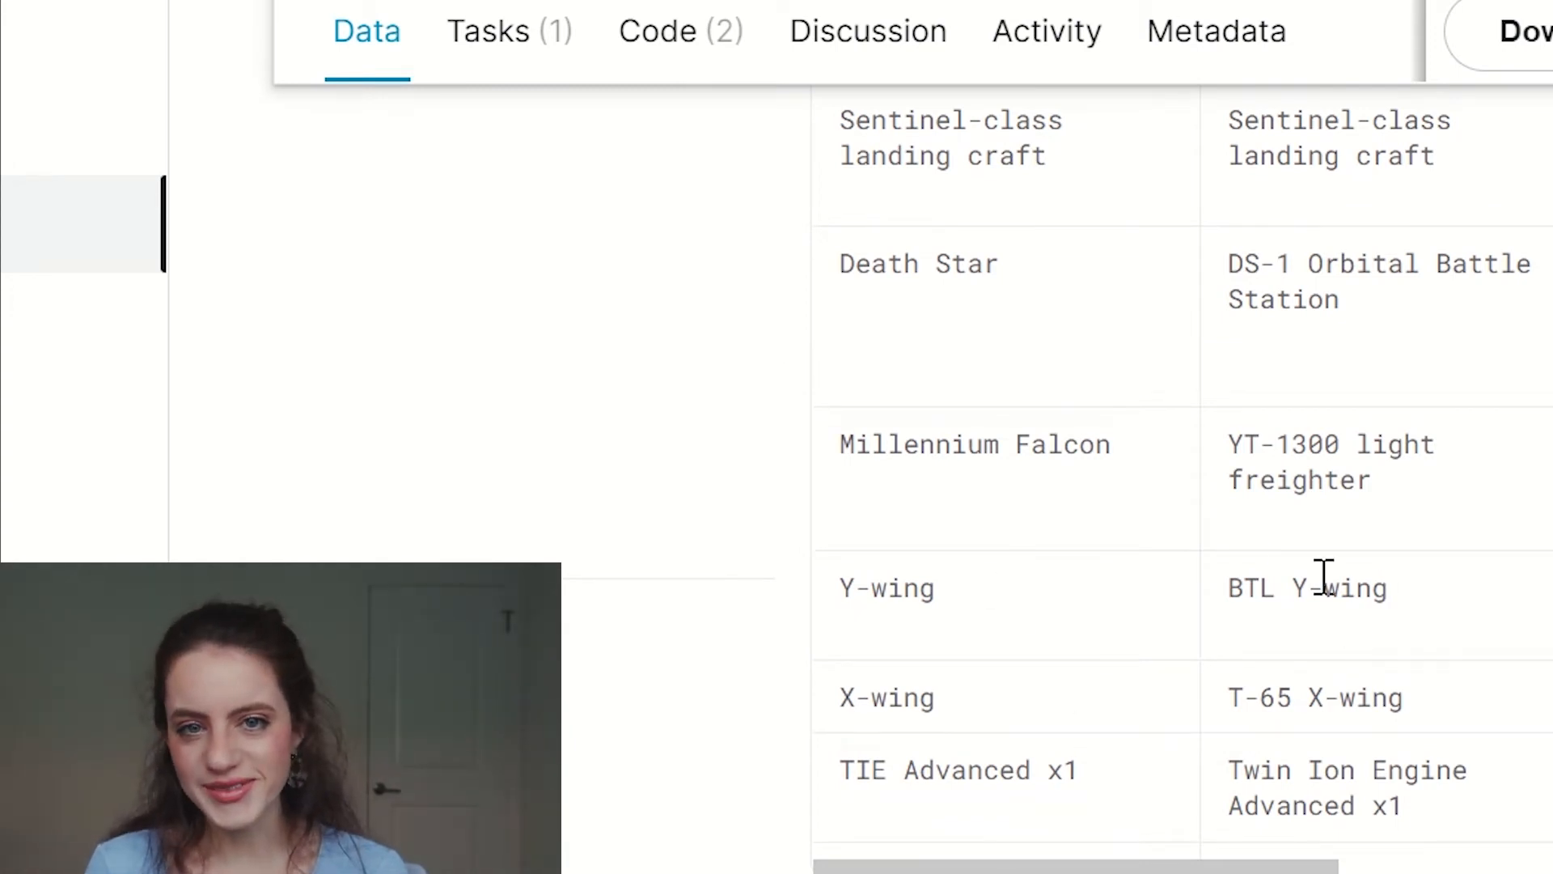
drag(974, 736, 1003, 657)
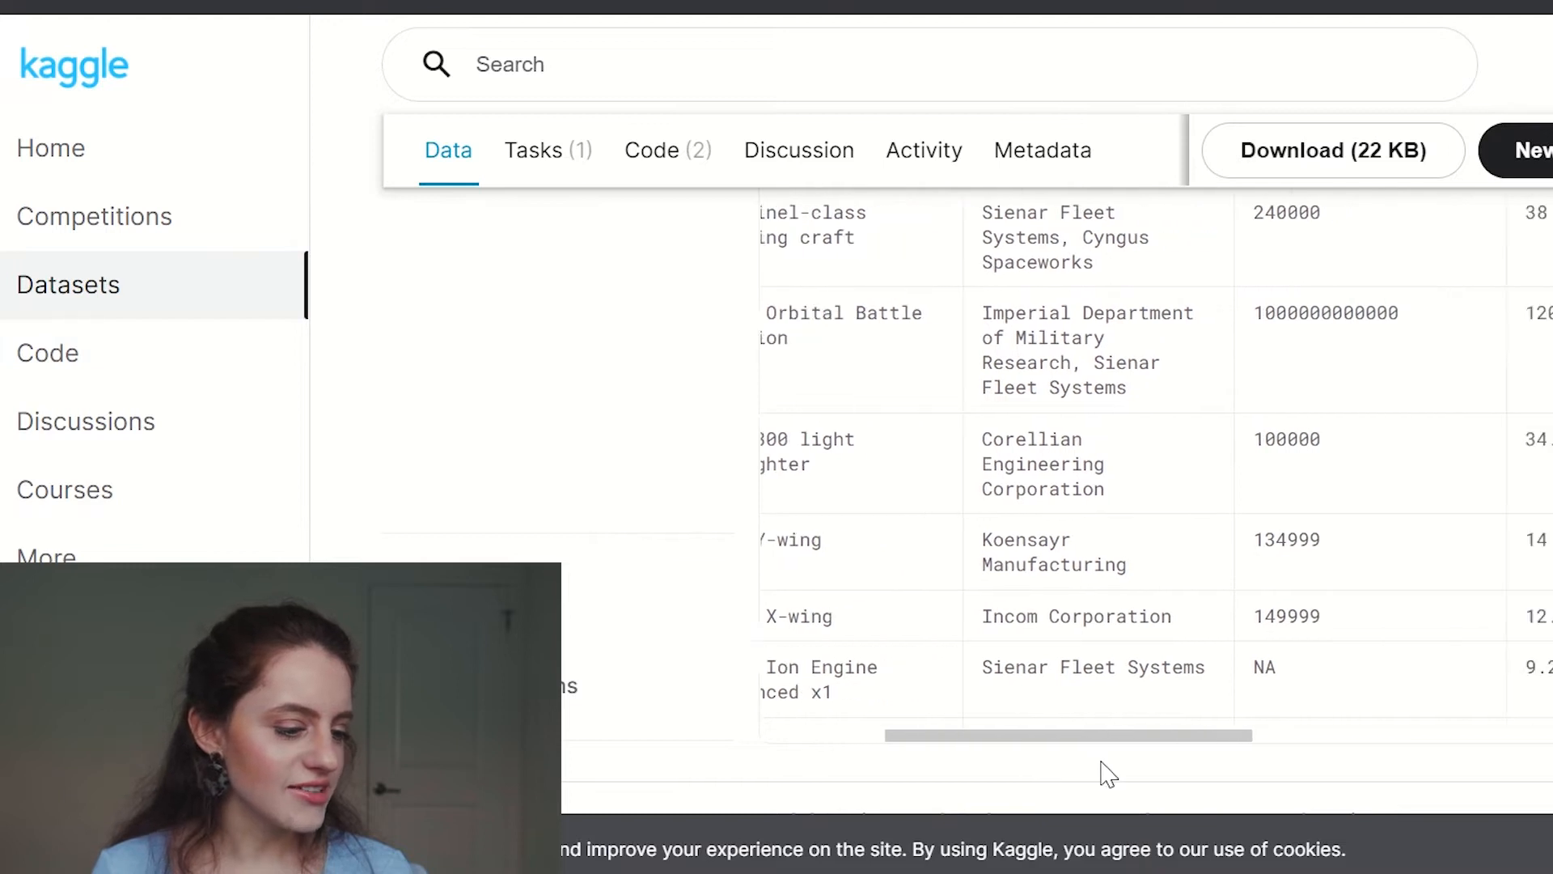
scroll(1003, 647, up, 5)
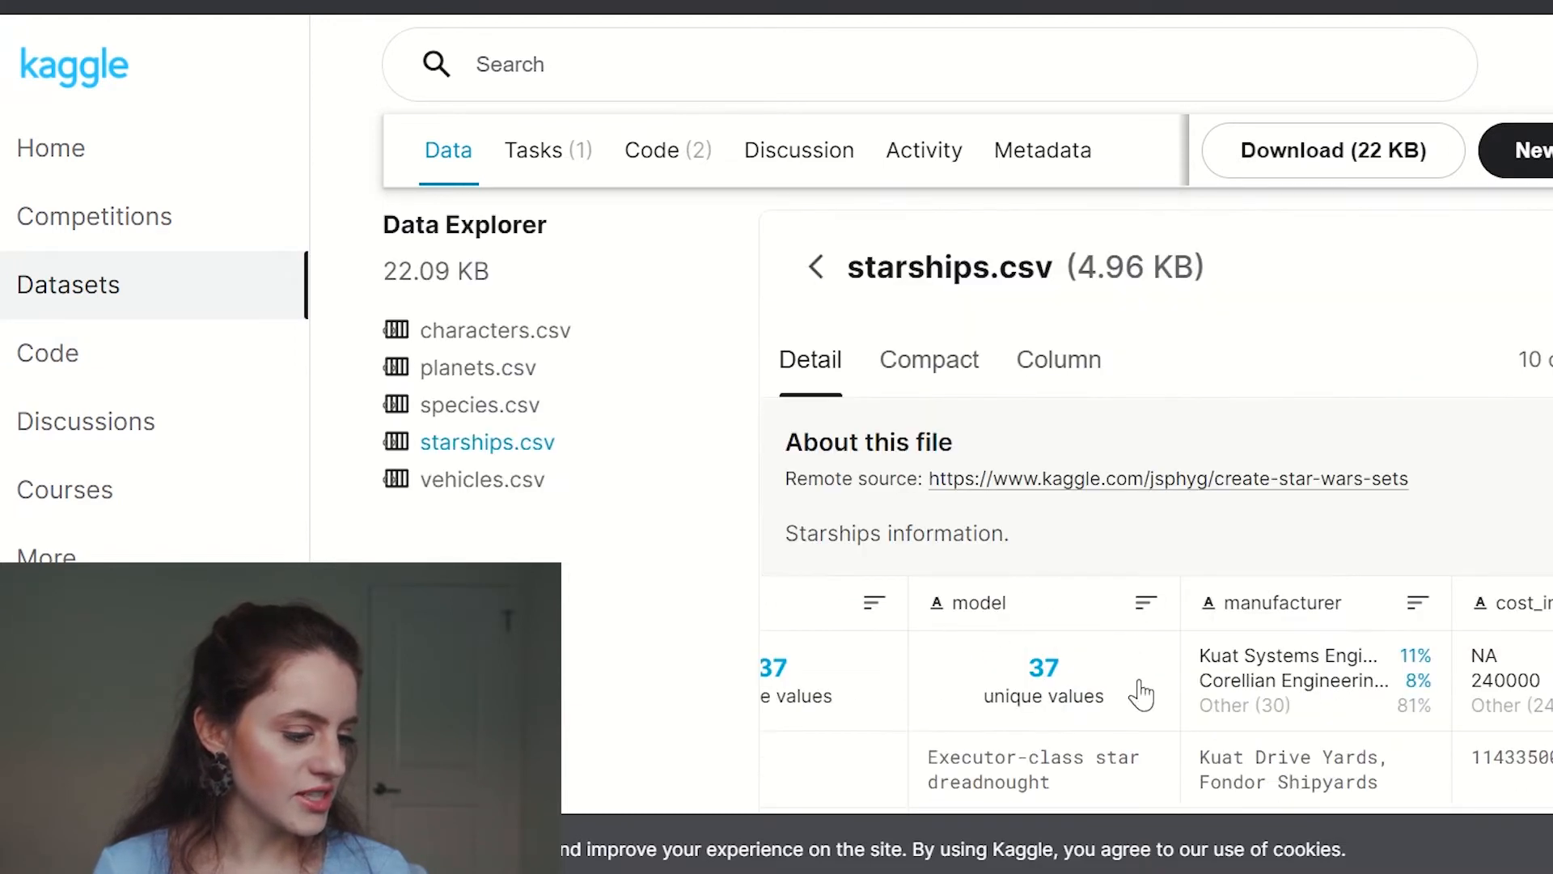
scroll(638, 670, down, 6)
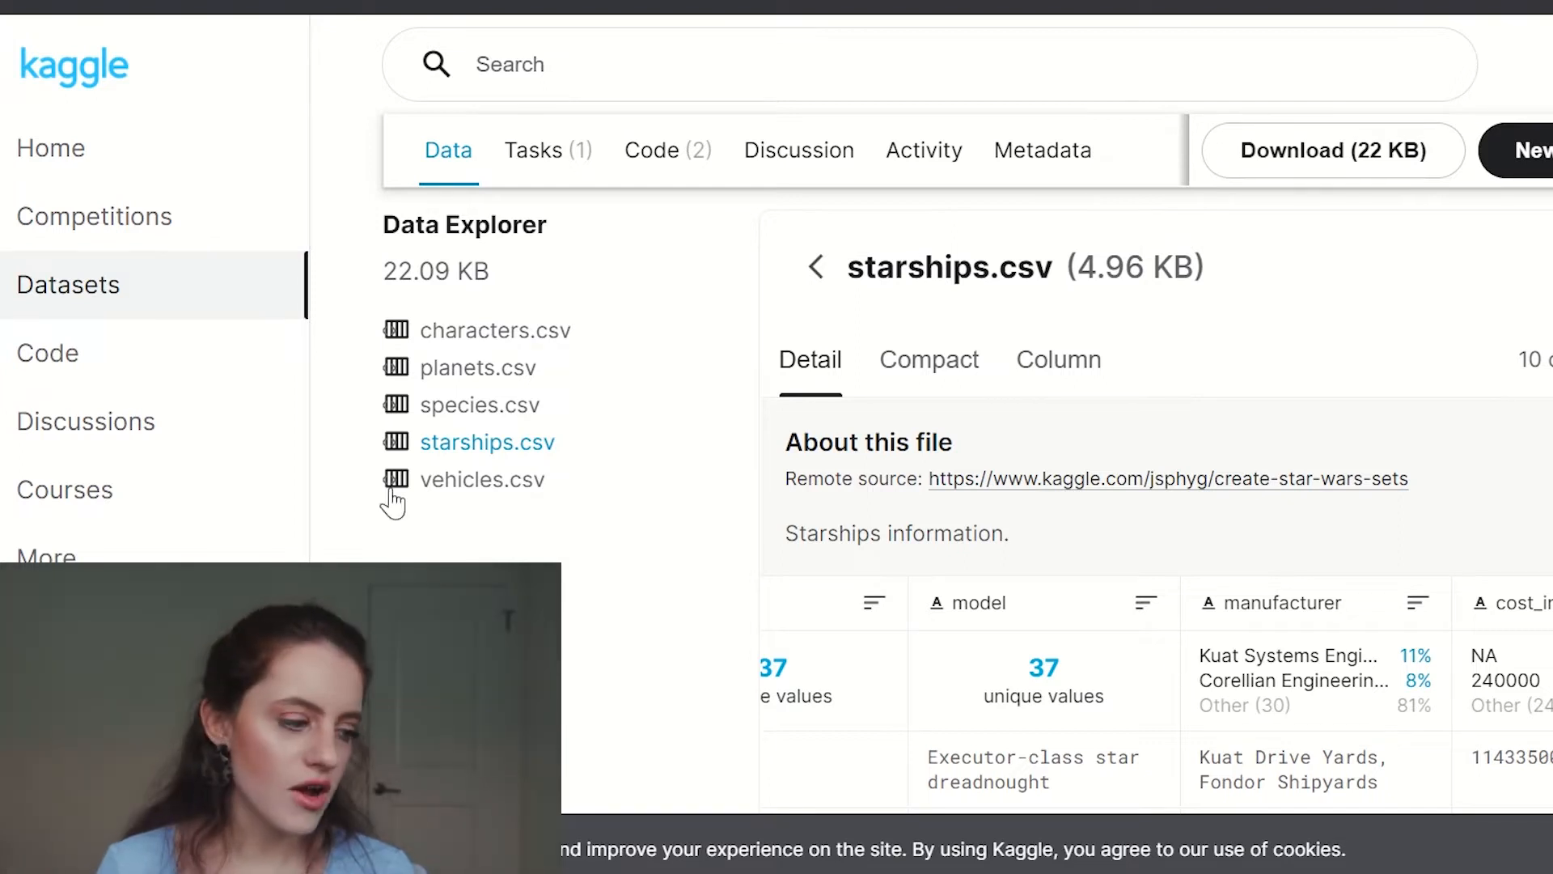
Check the planets.csv and species.csv previews, including the planets' climate, gravity and terrain columns
click(522, 374)
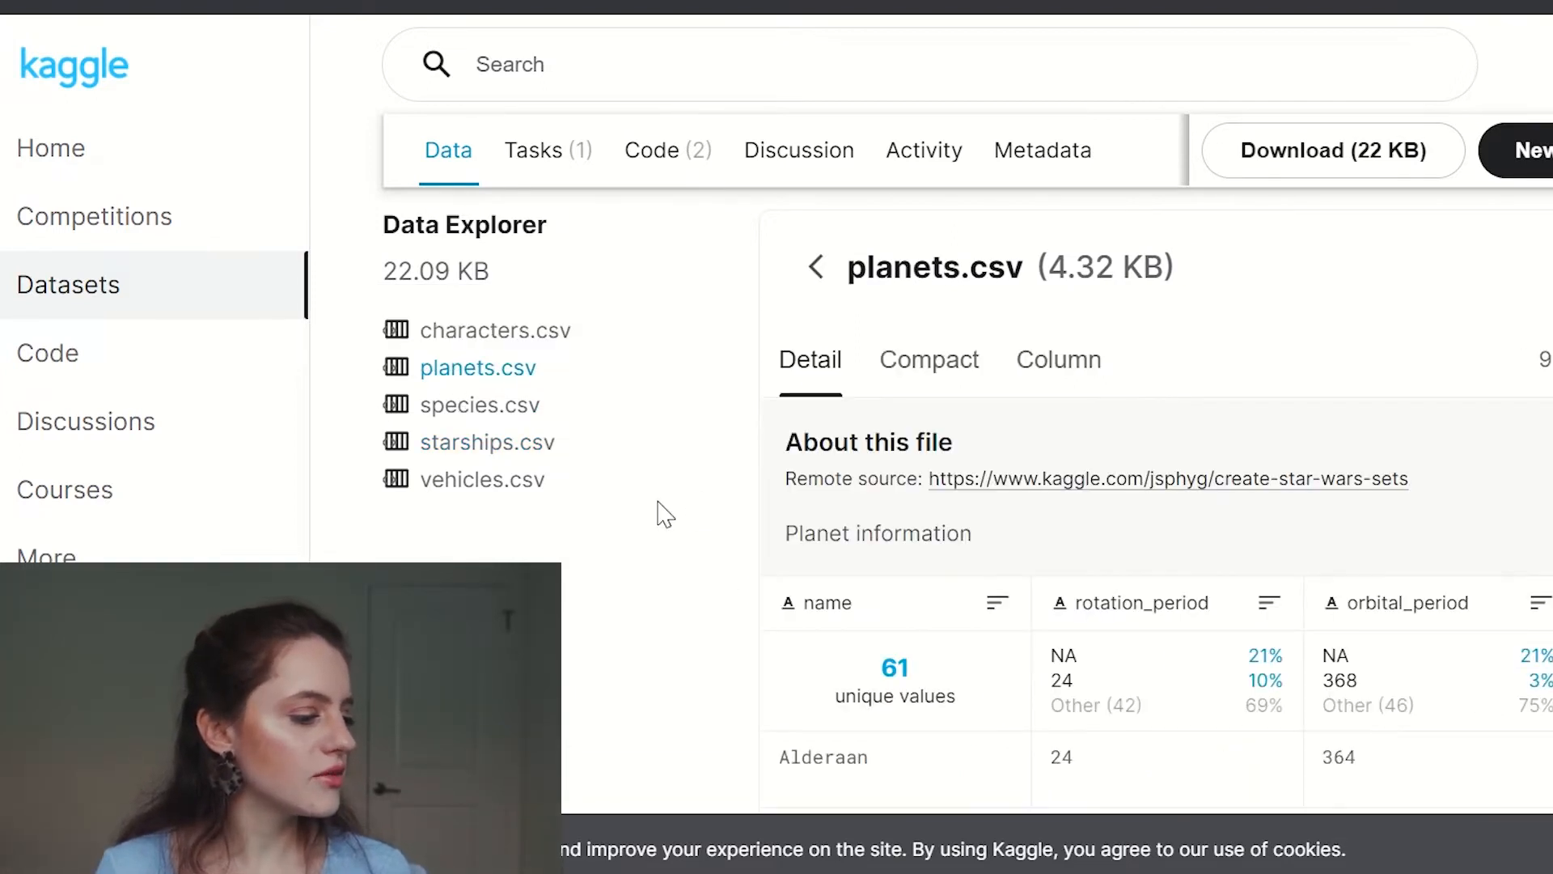
click(548, 339)
click(527, 408)
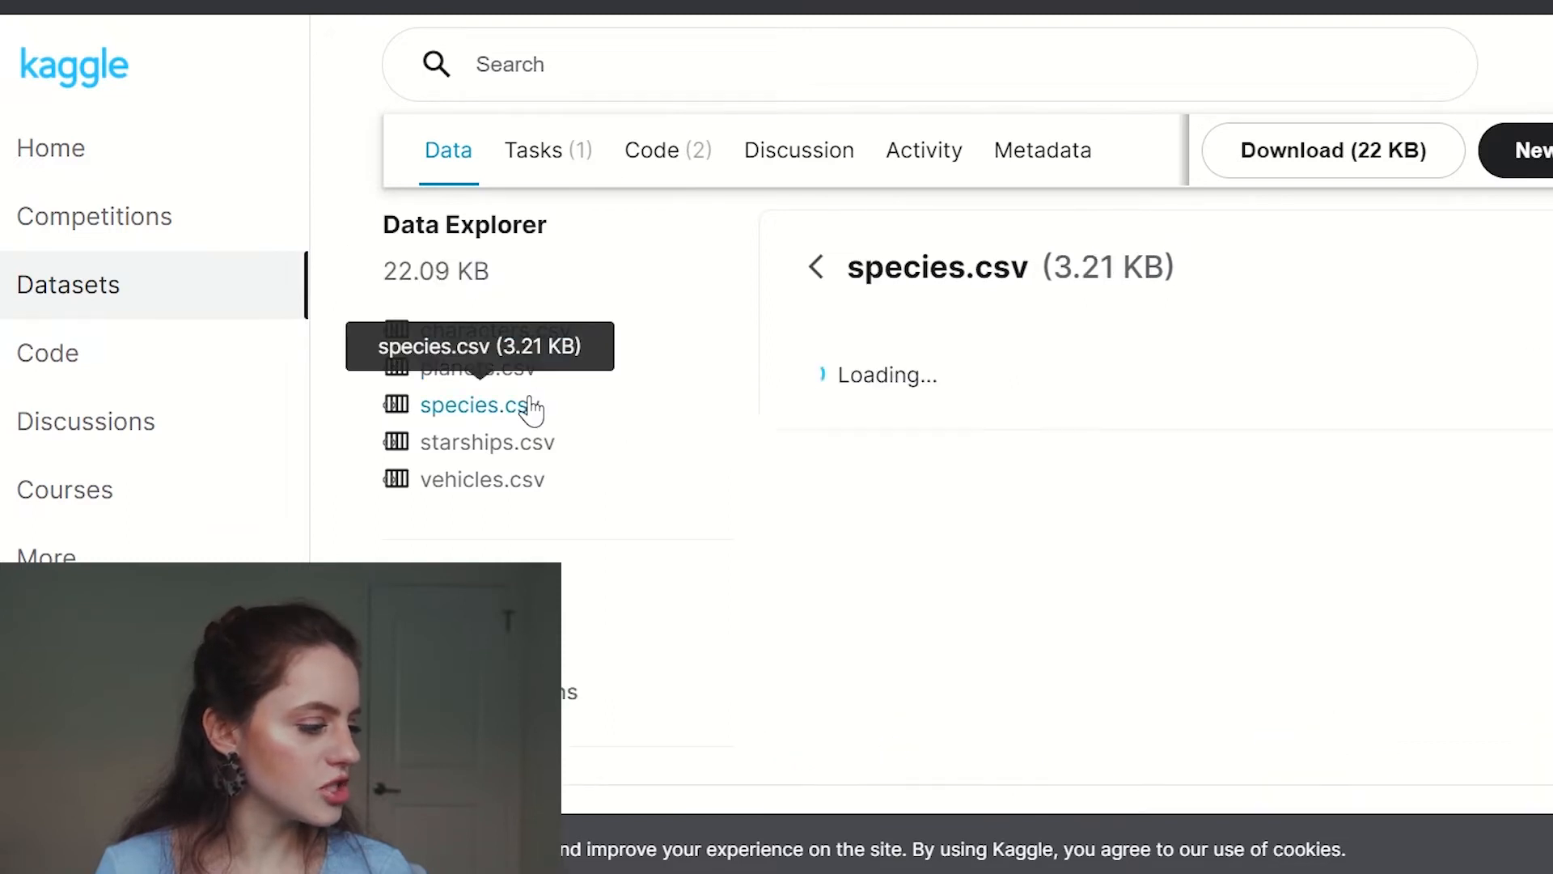
click(511, 370)
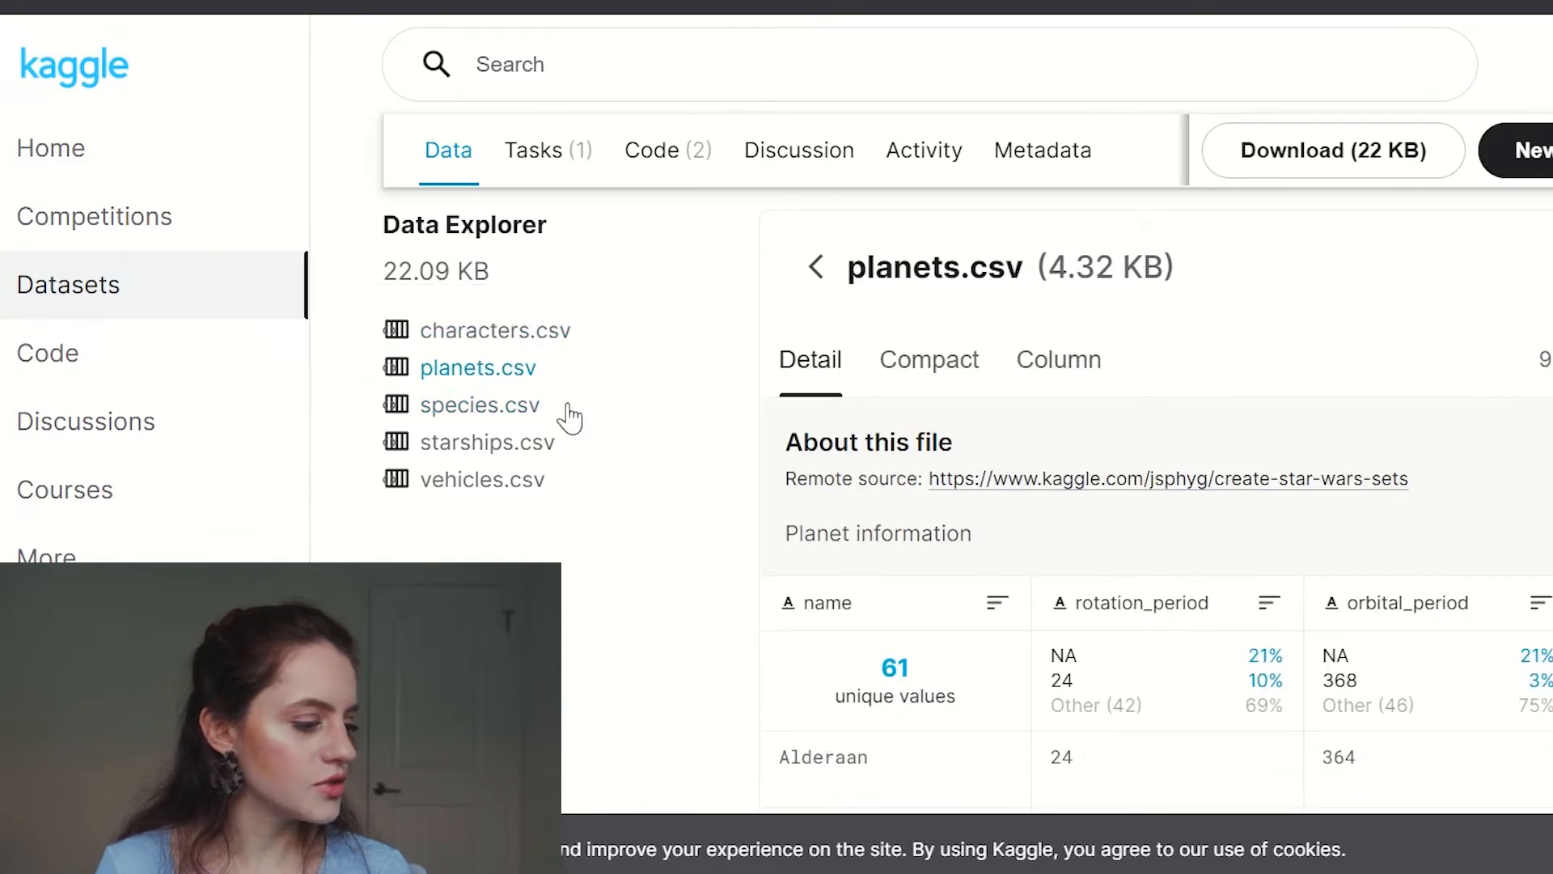
scroll(648, 510, down, 5)
scroll(657, 518, up, 2)
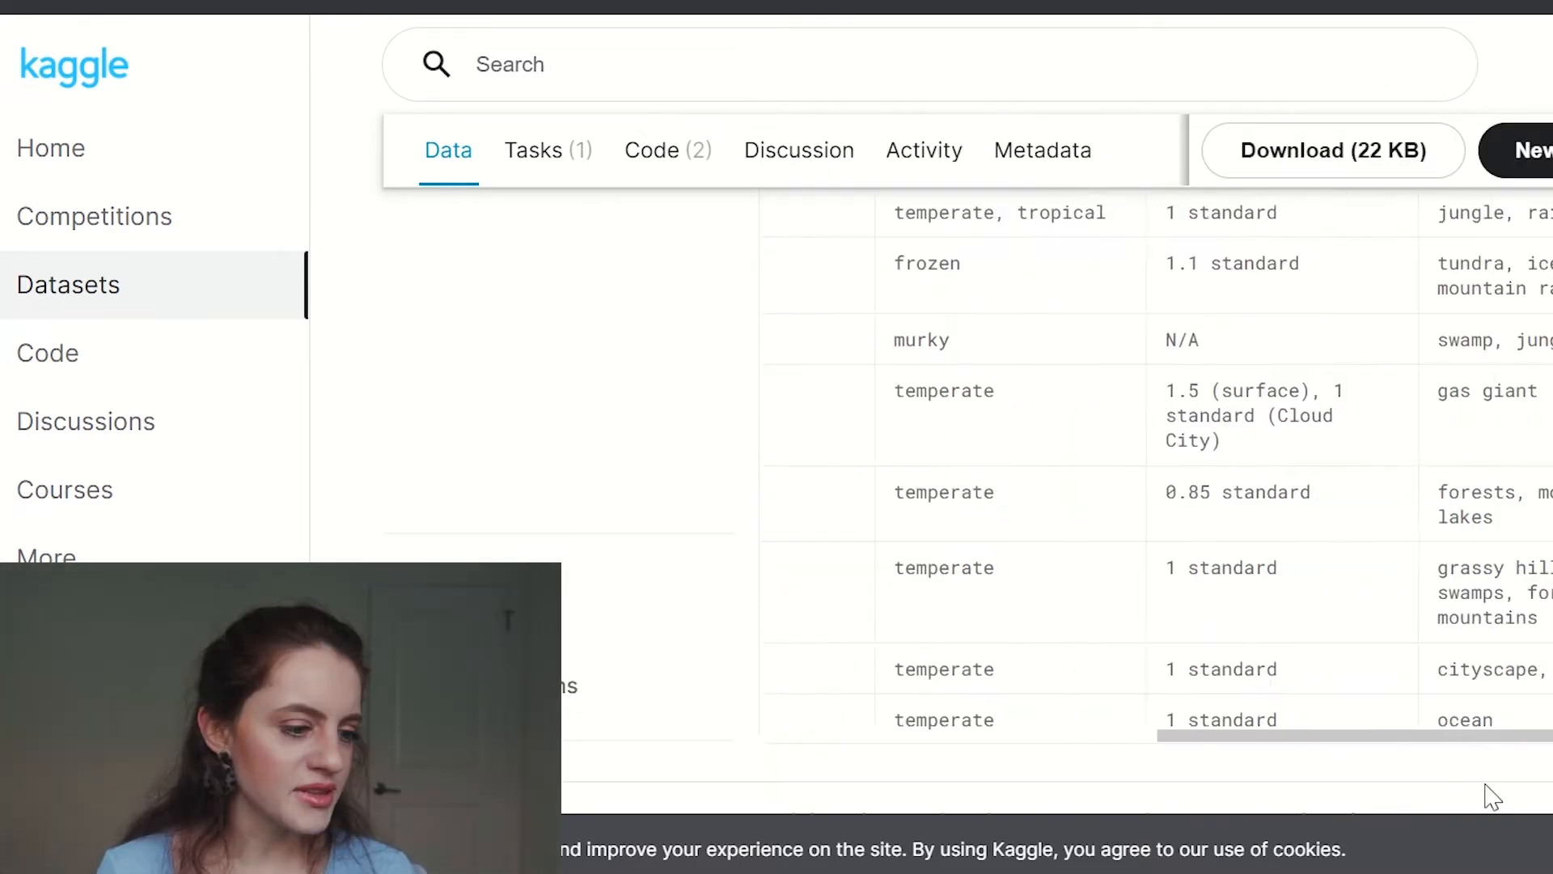
drag(1485, 786, 1552, 795)
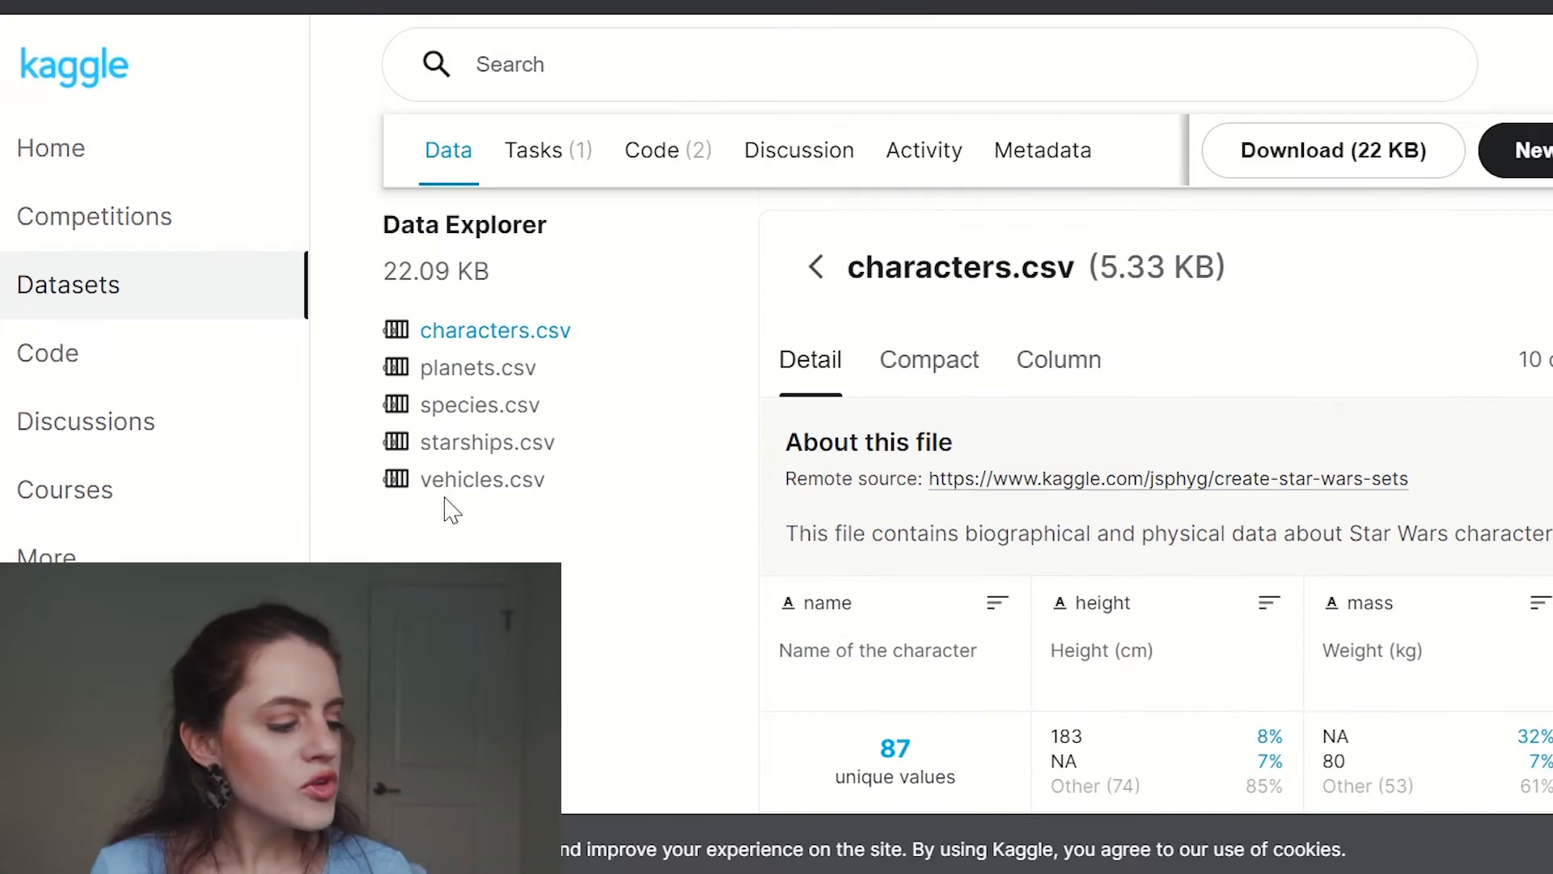
Examine the columns and rows of the characters.csv preview
scroll(444, 518, down, 2)
scroll(448, 520, up, 4)
scroll(465, 453, down, 2)
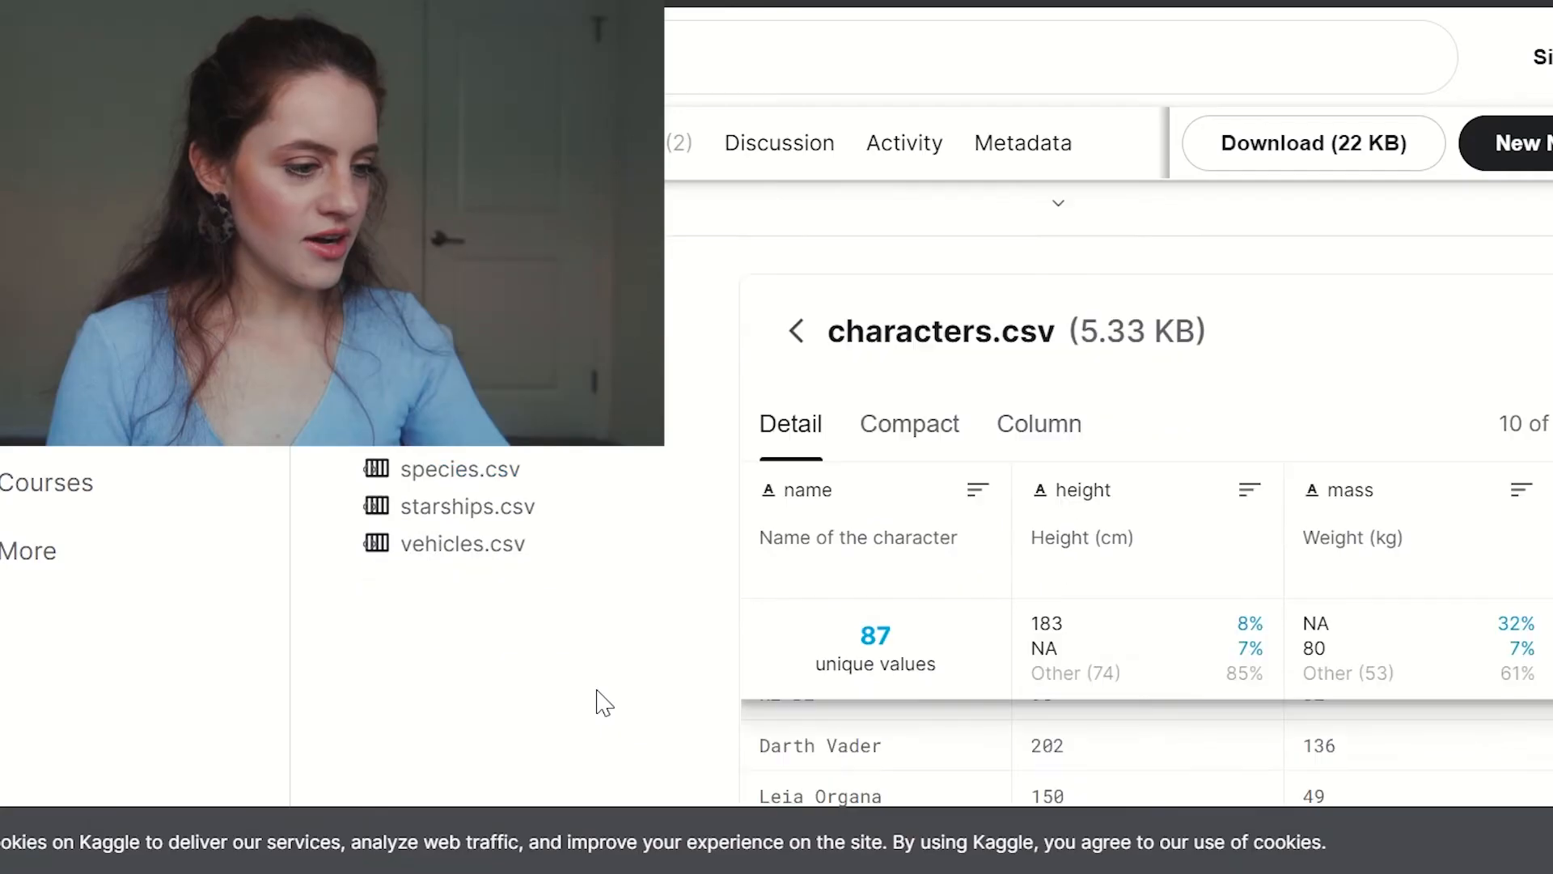
scroll(596, 701, up, 1)
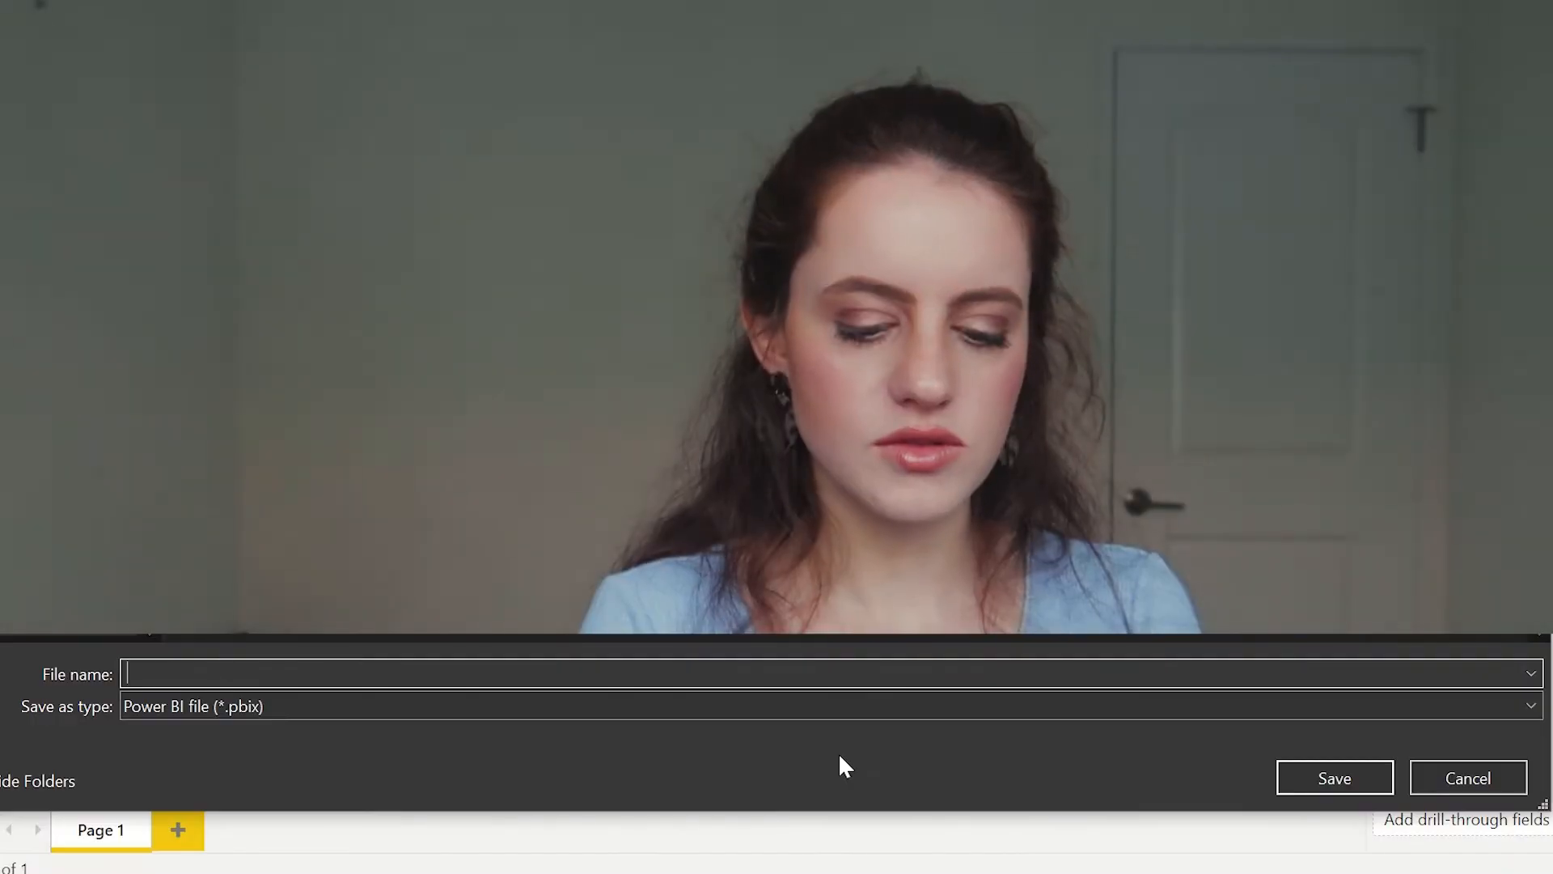
Save the Power BI file as Star Wars Report
text(Star)
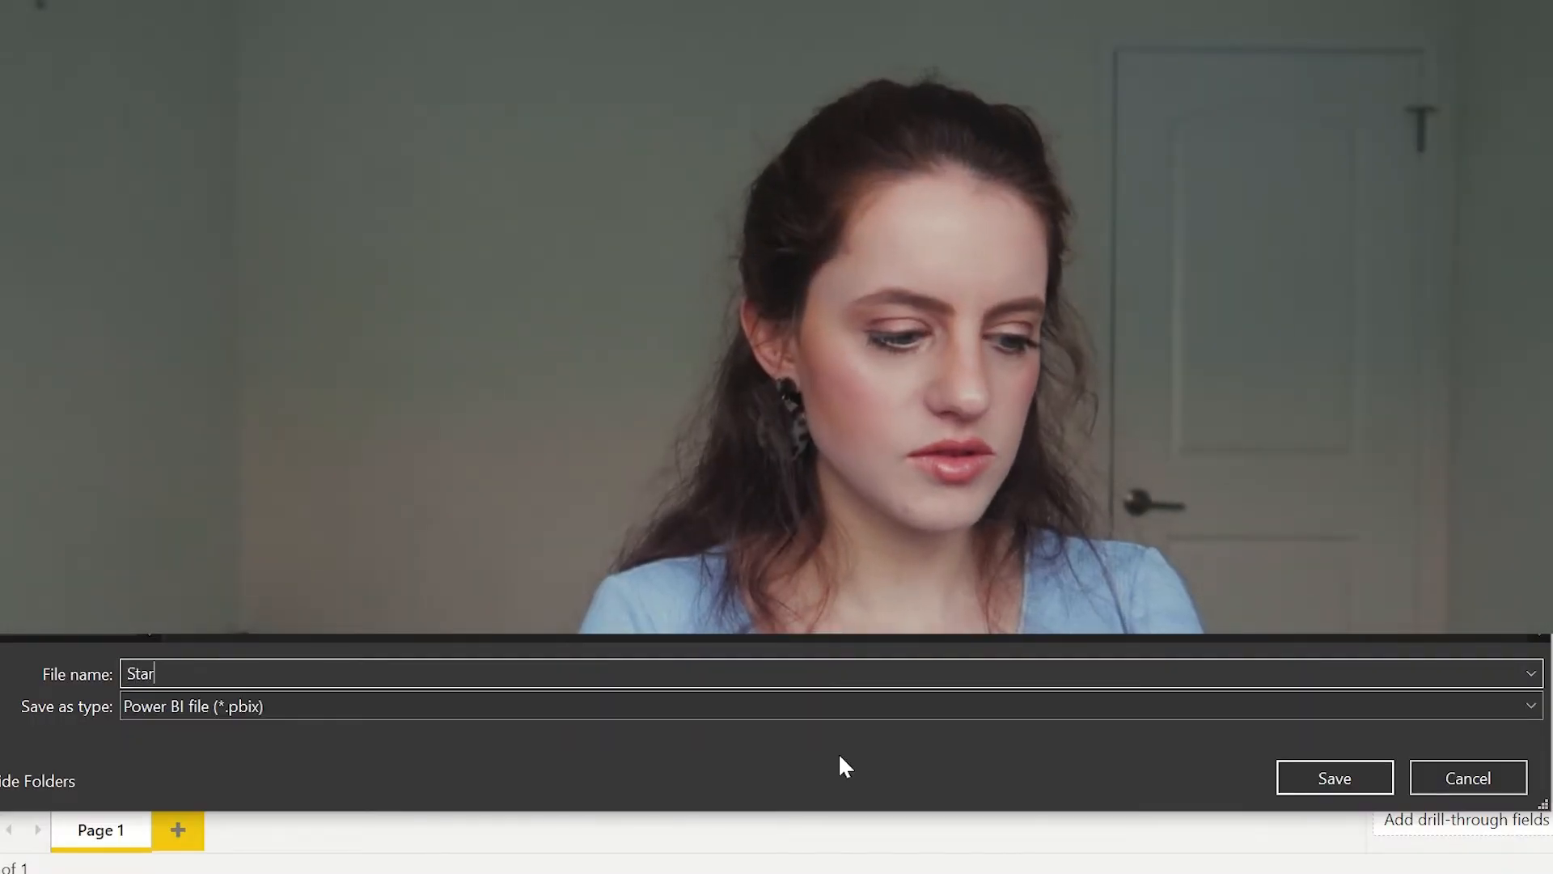
text( Wars)
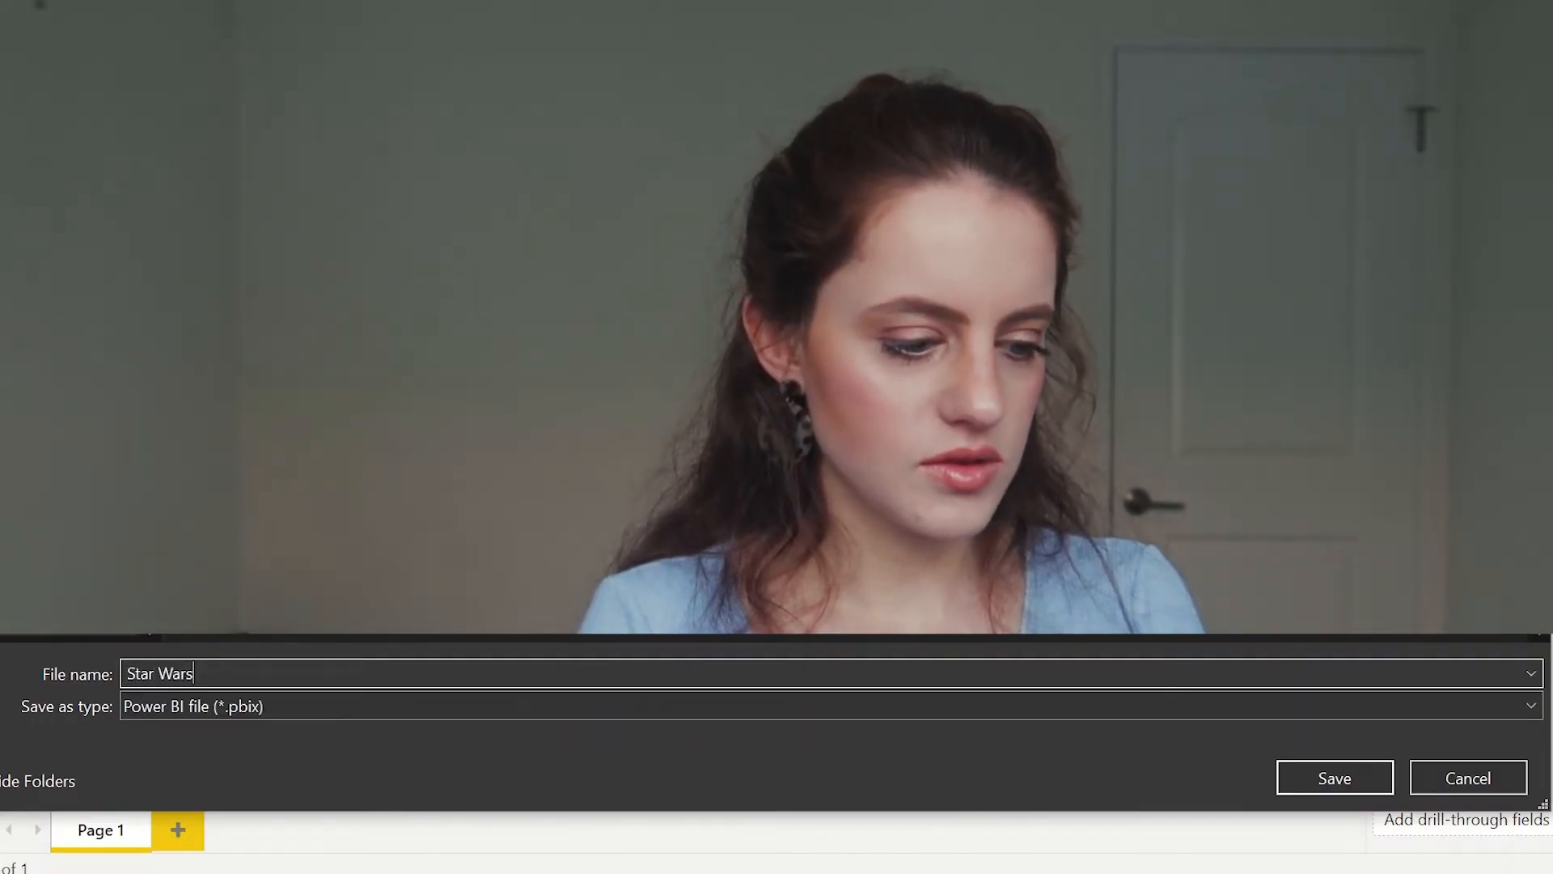
text( Report)
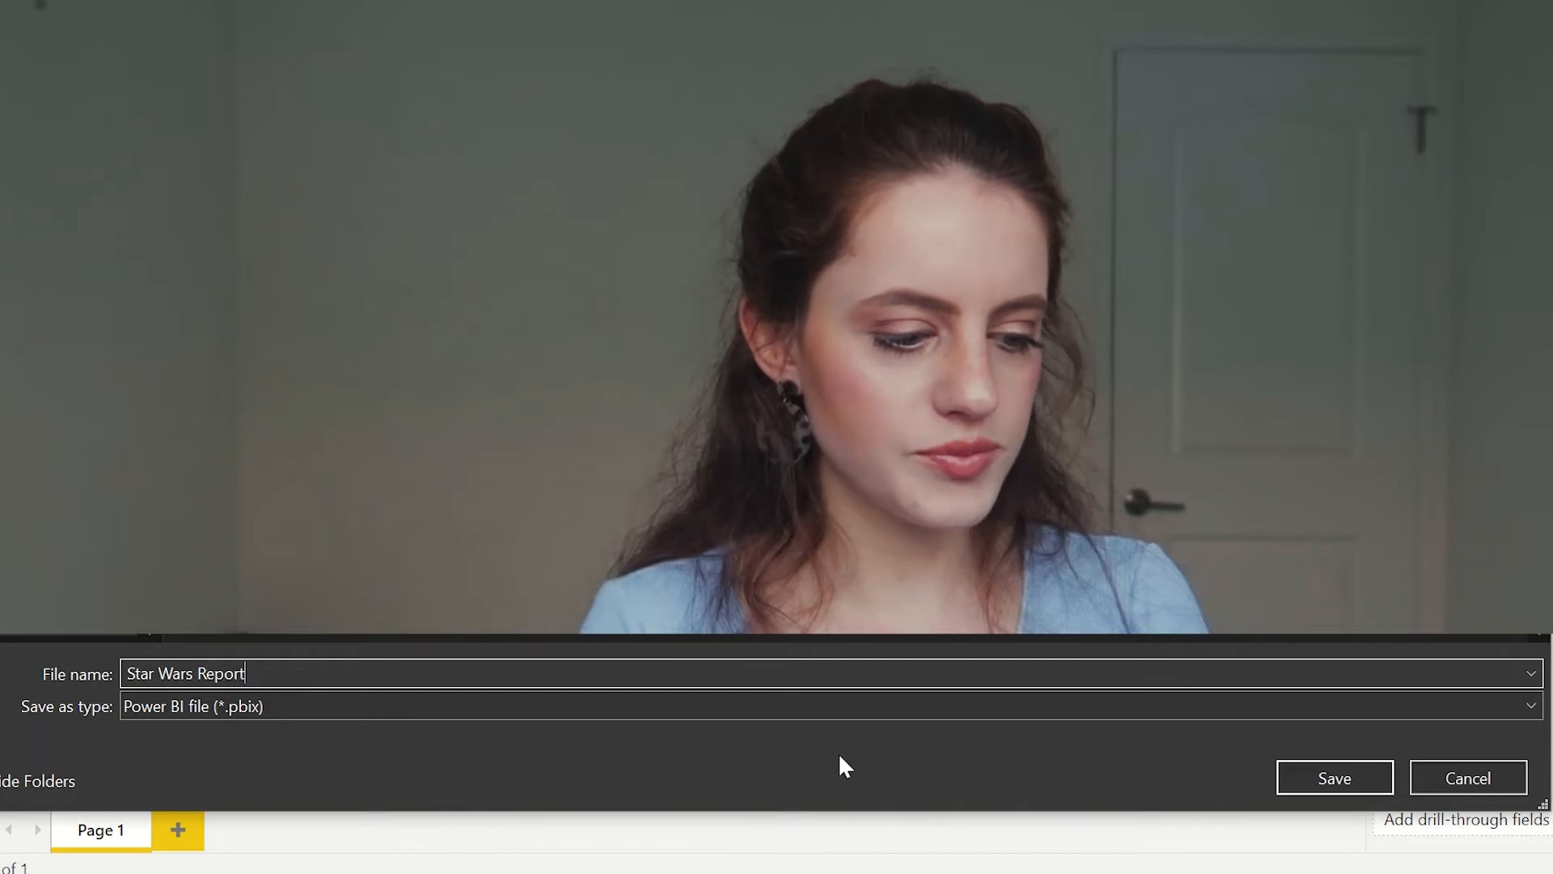
click(1286, 773)
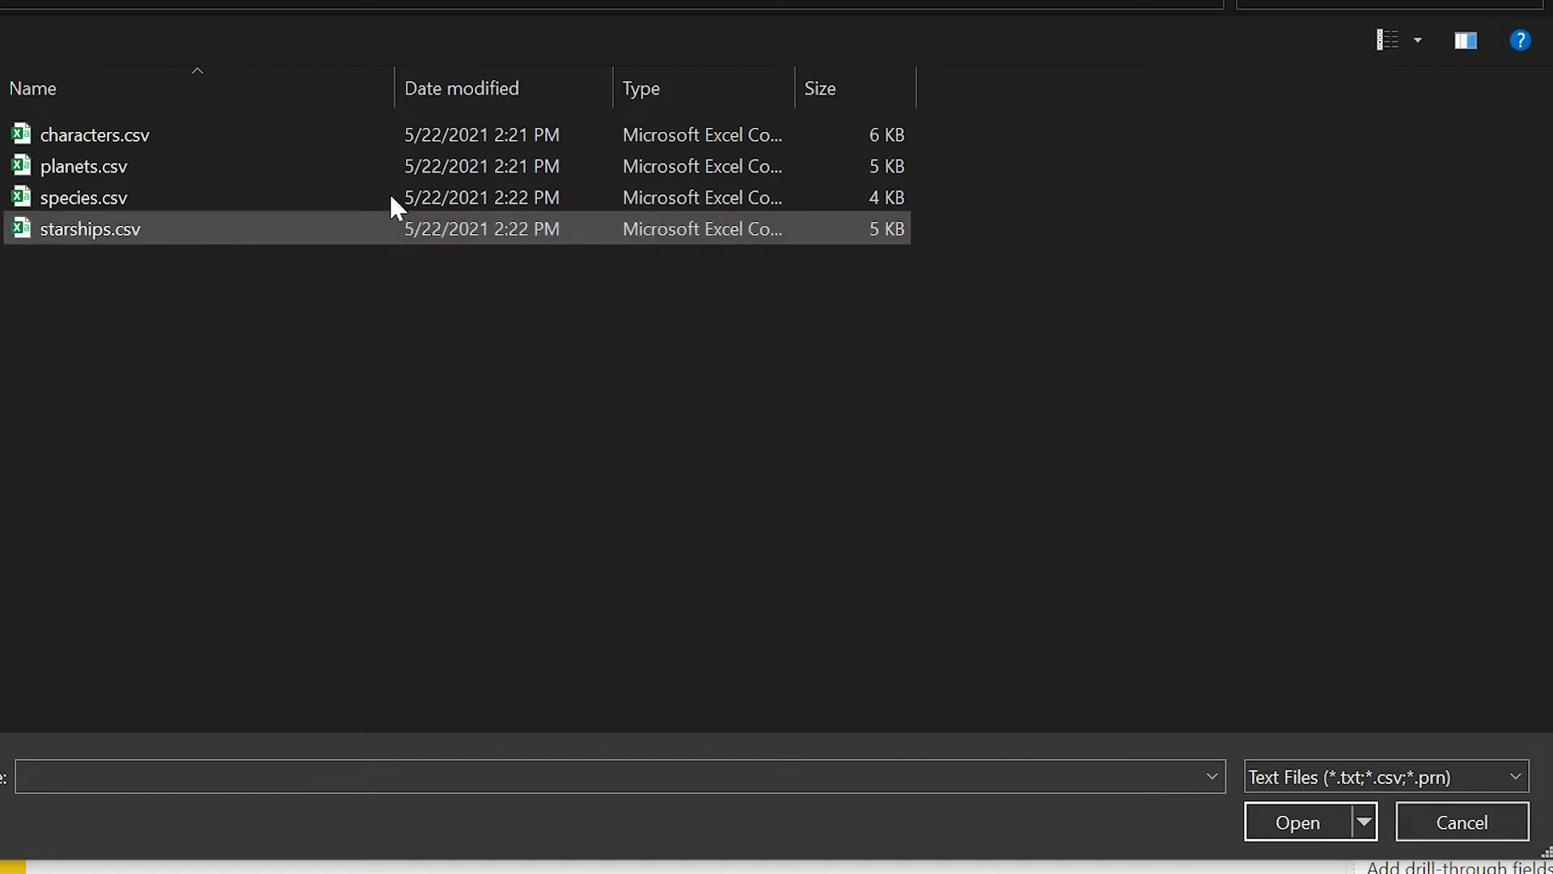
Connect to characters.csv and bring it into Power Query for transformation instead of loading it directly
click(91, 137)
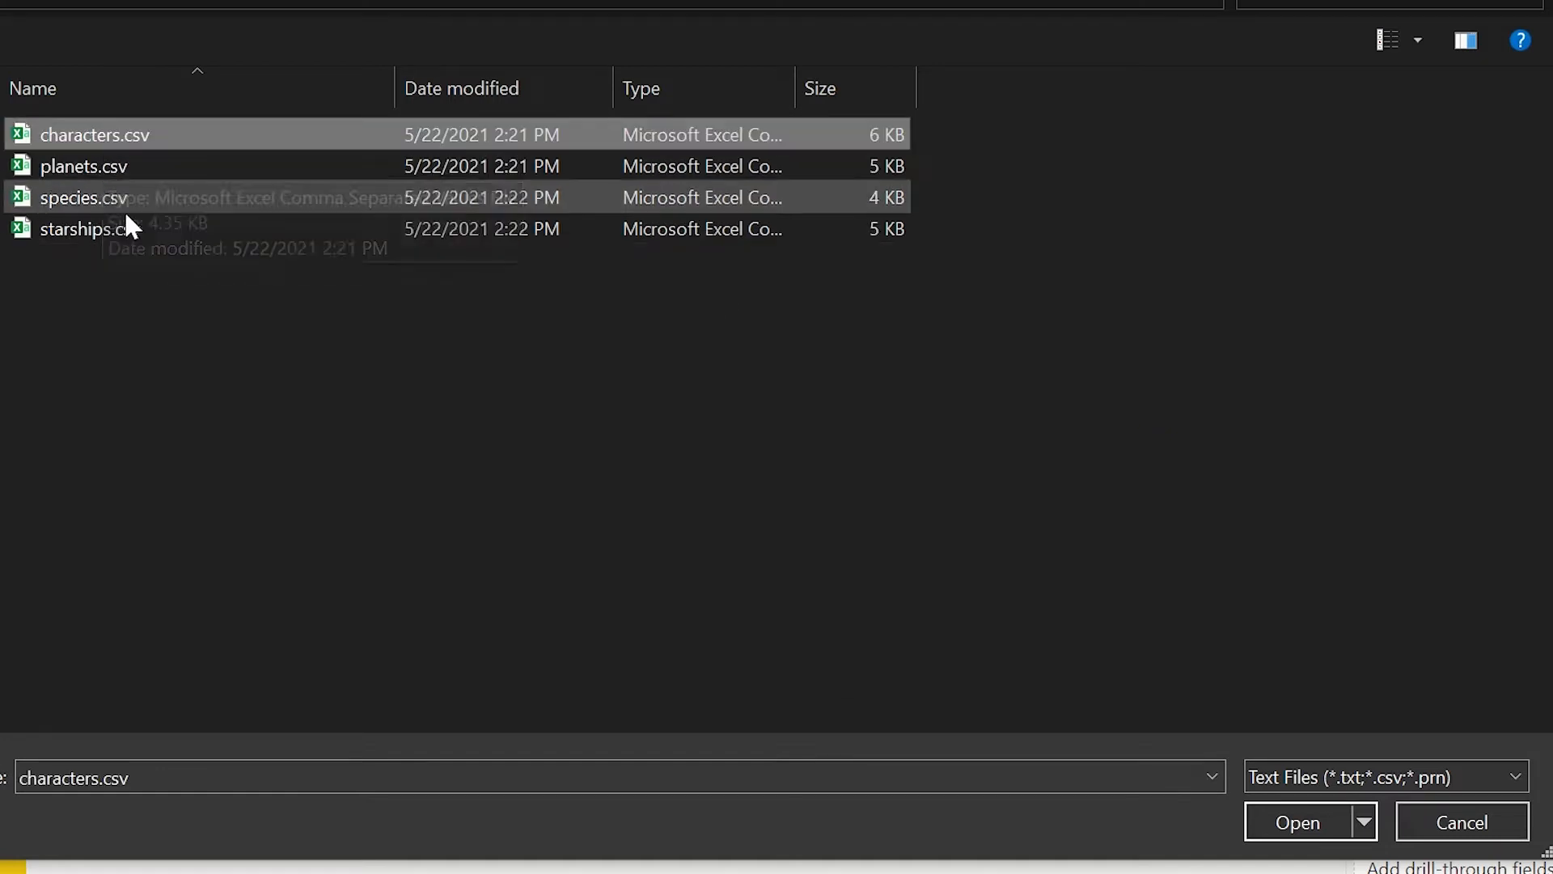
click(123, 230)
click(123, 138)
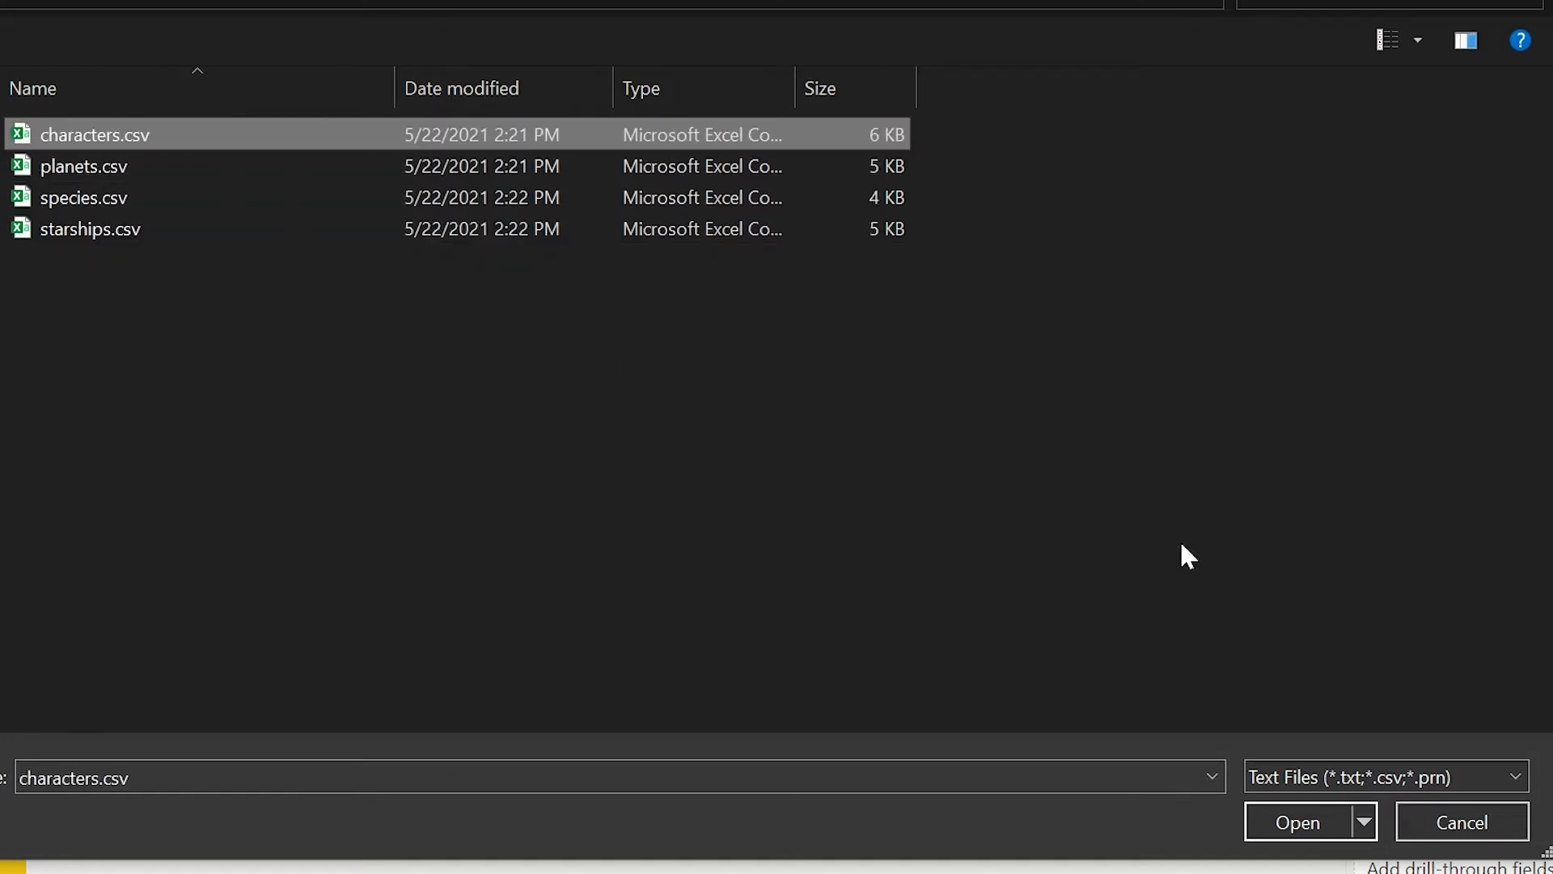
click(1286, 831)
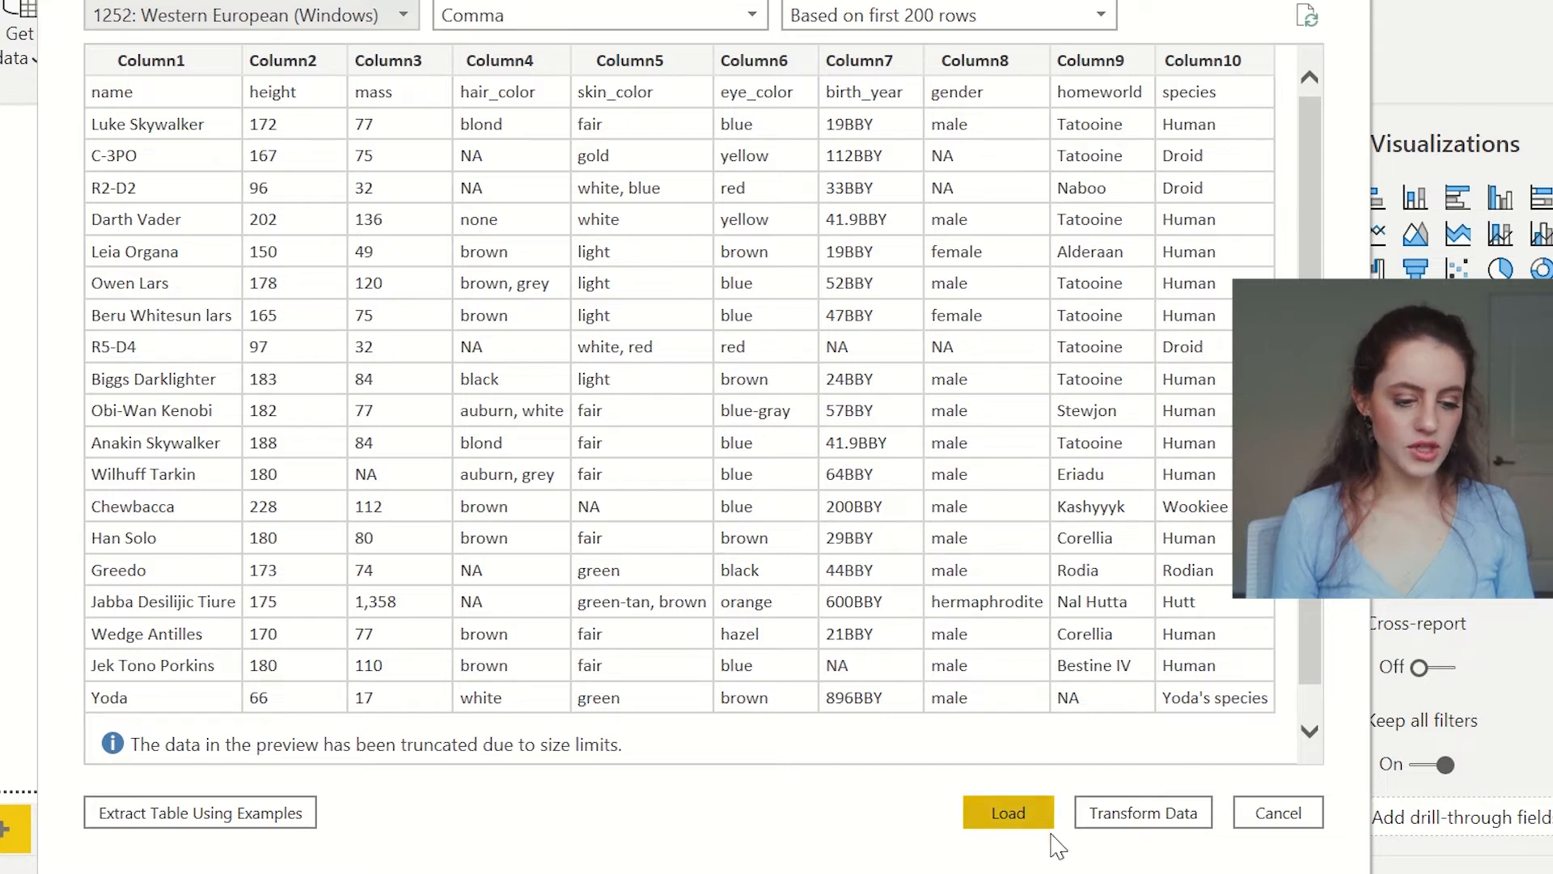
scroll(537, 396, down, 1)
scroll(537, 385, up, 1)
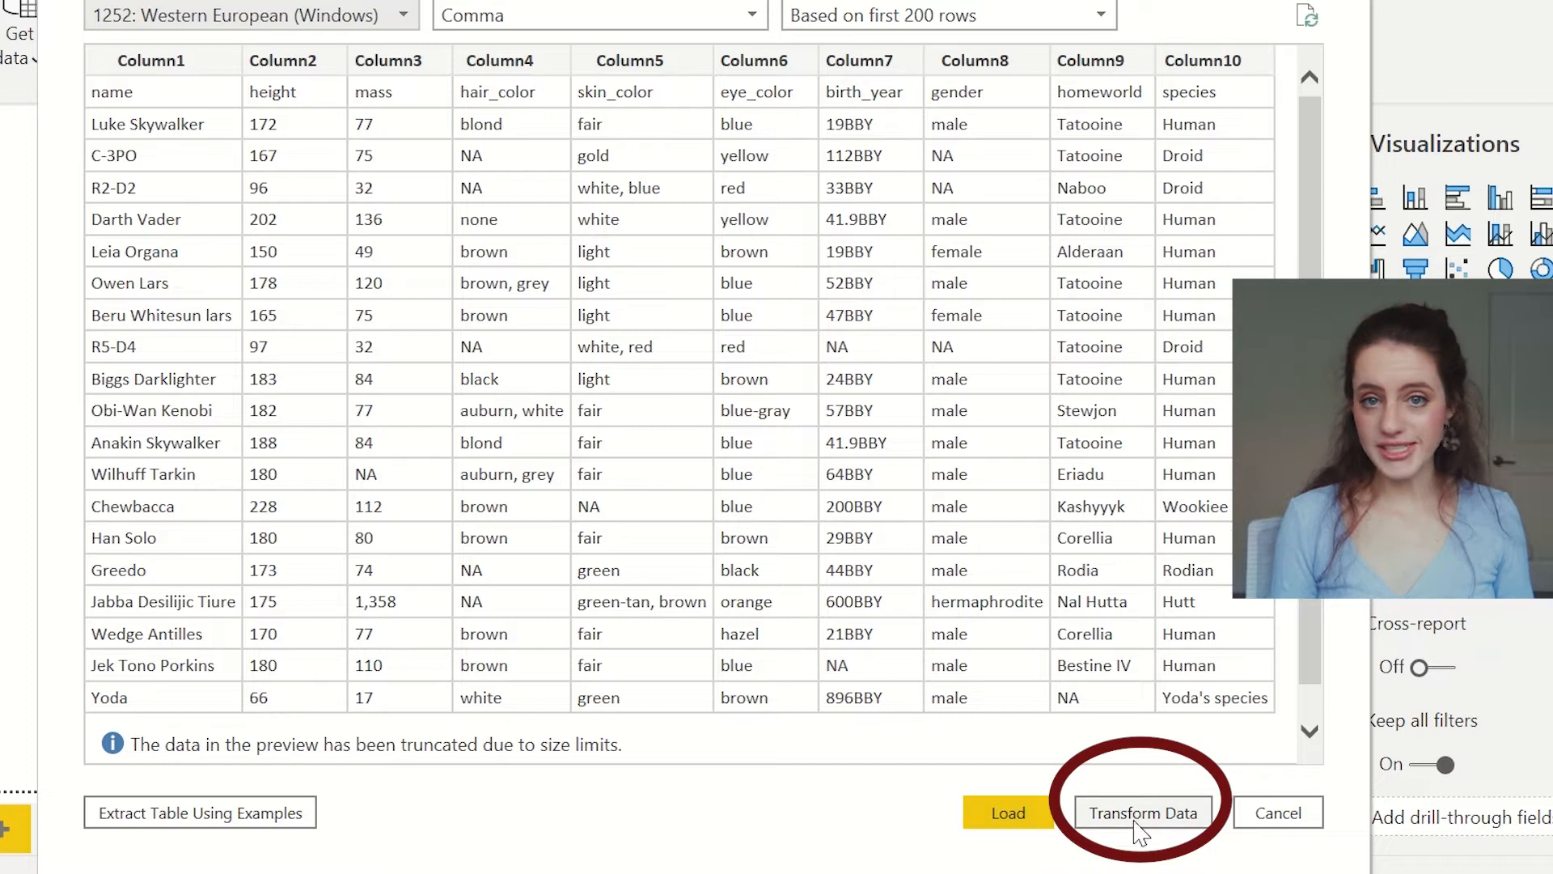
click(1172, 818)
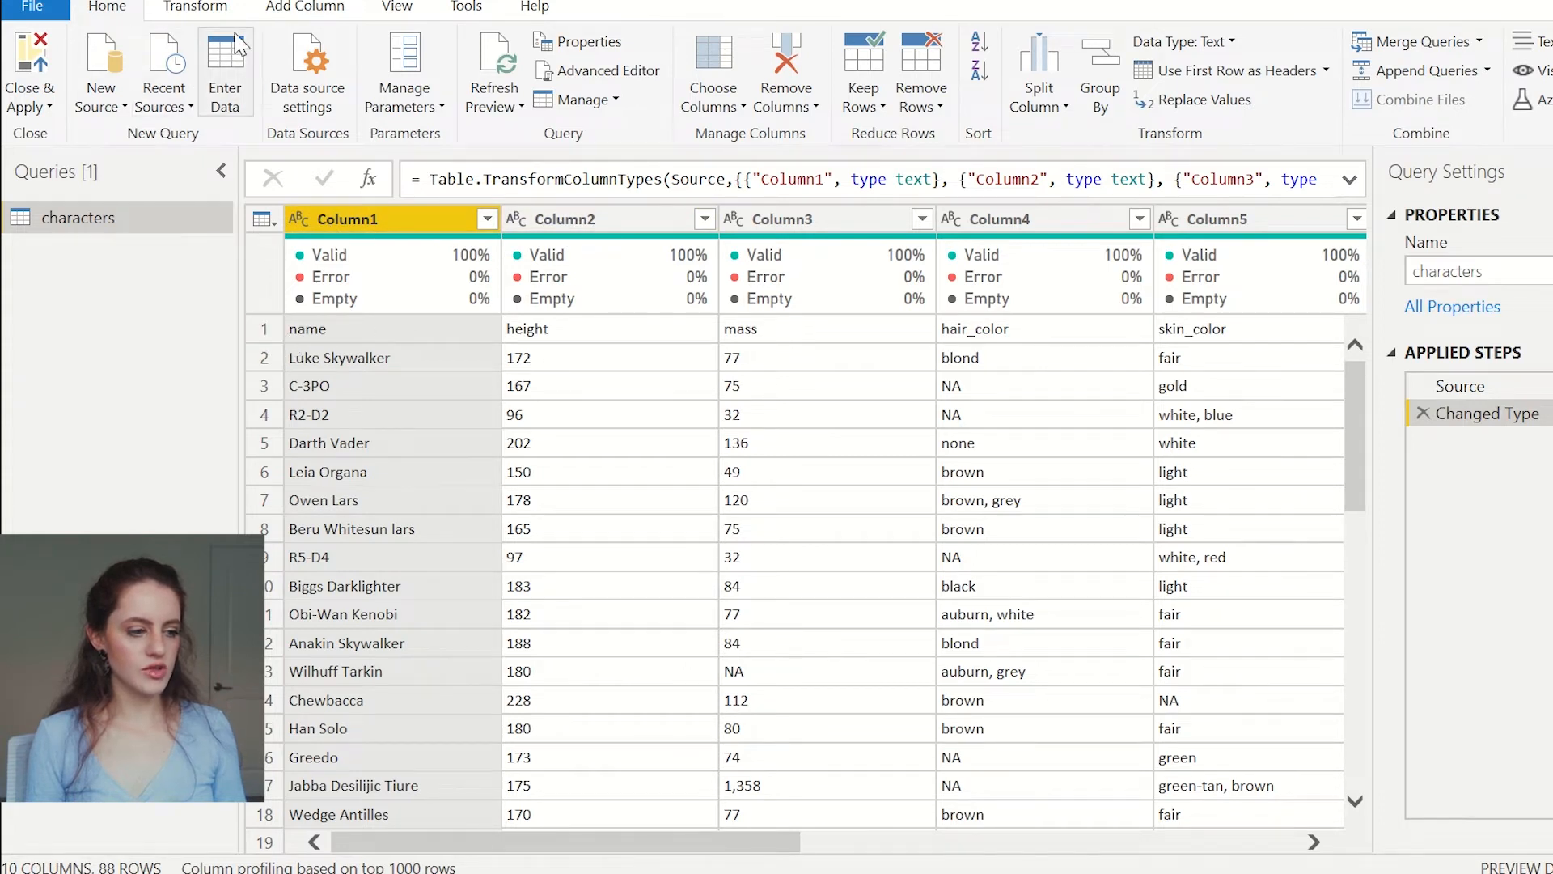
Promote the first row of the characters query to column headers
click(213, 16)
click(135, 111)
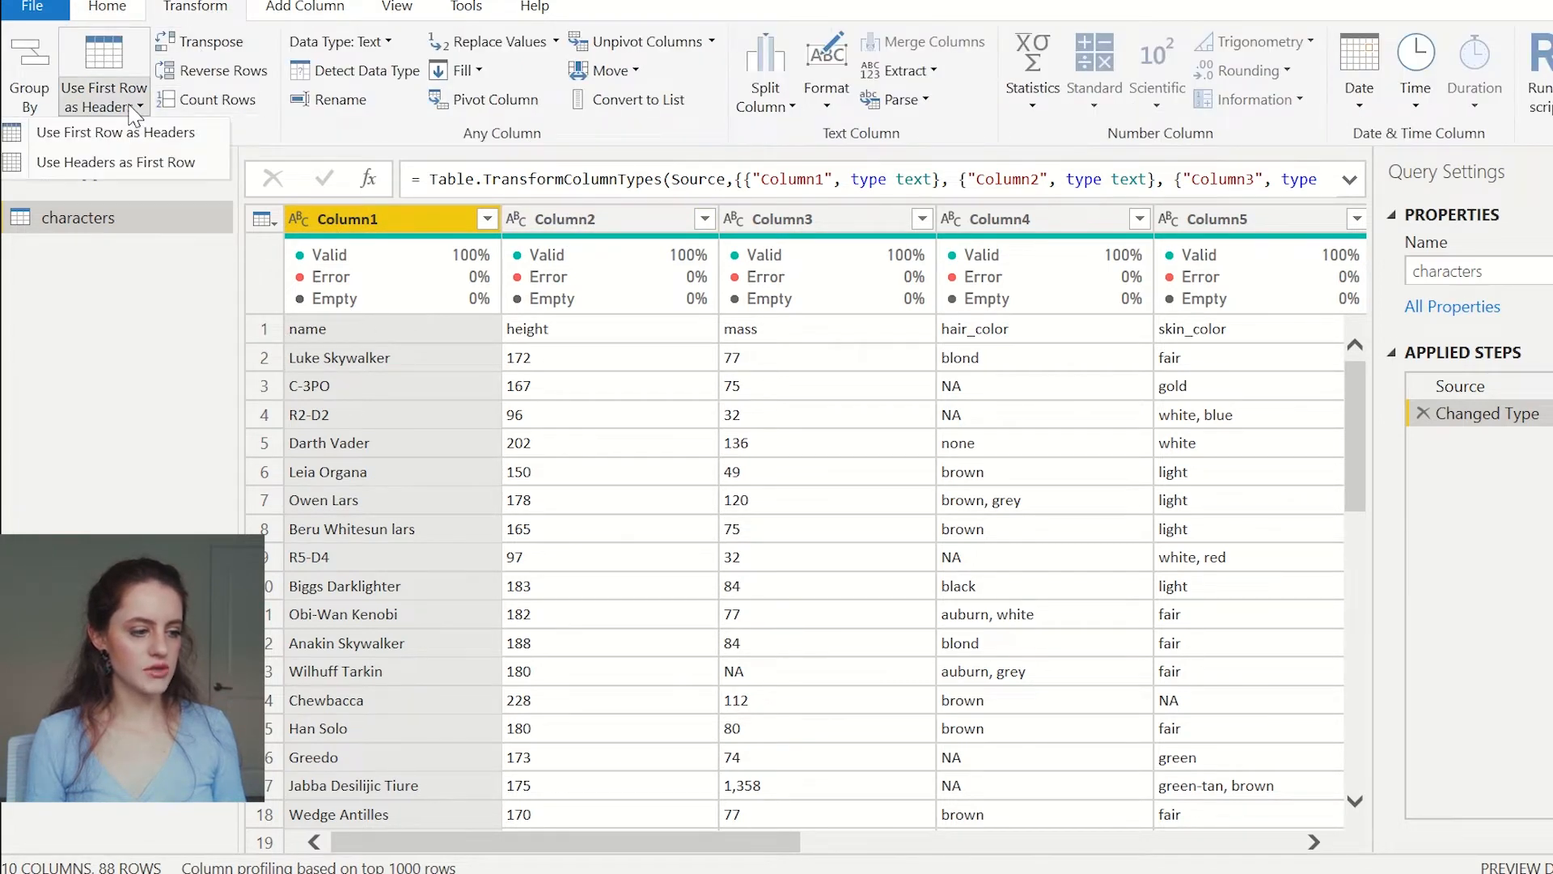
click(133, 134)
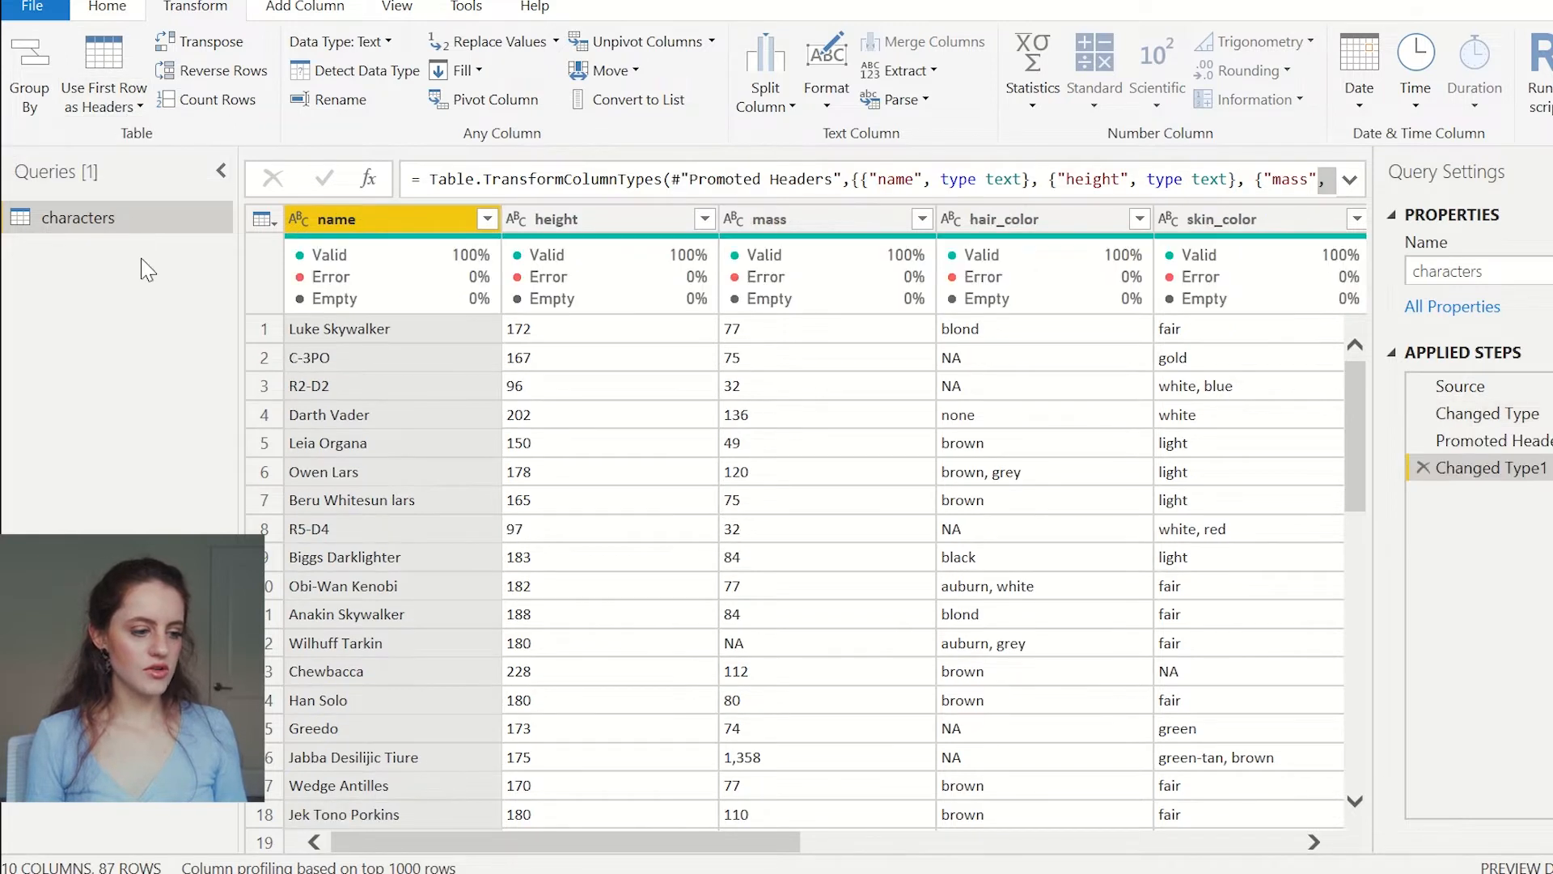
Add planets.csv from the star folder as a new Text/CSV source
click(98, 10)
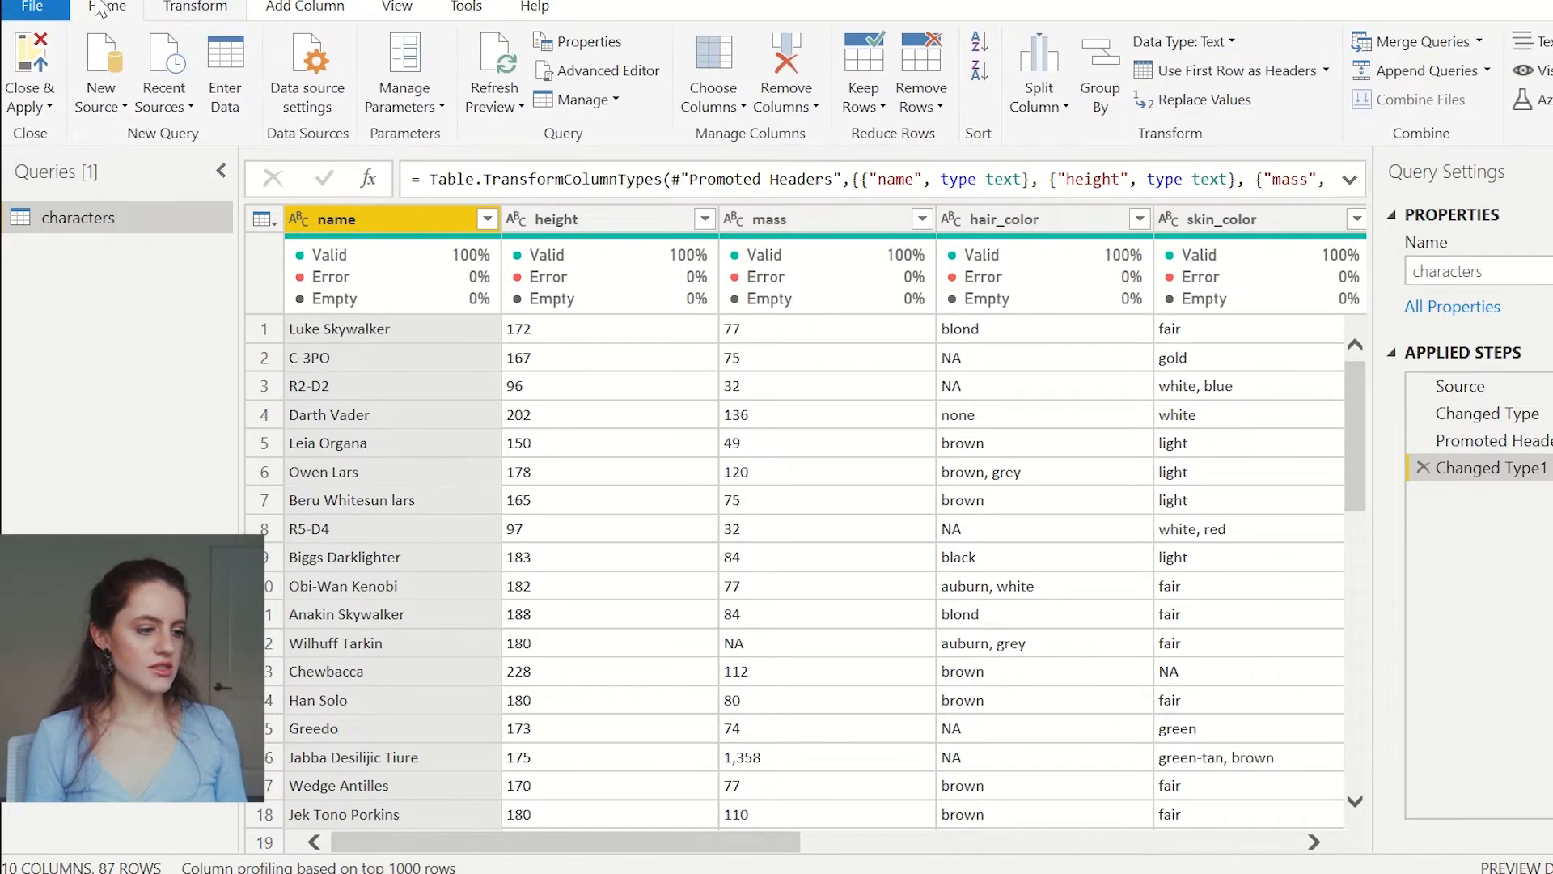
click(107, 96)
click(111, 361)
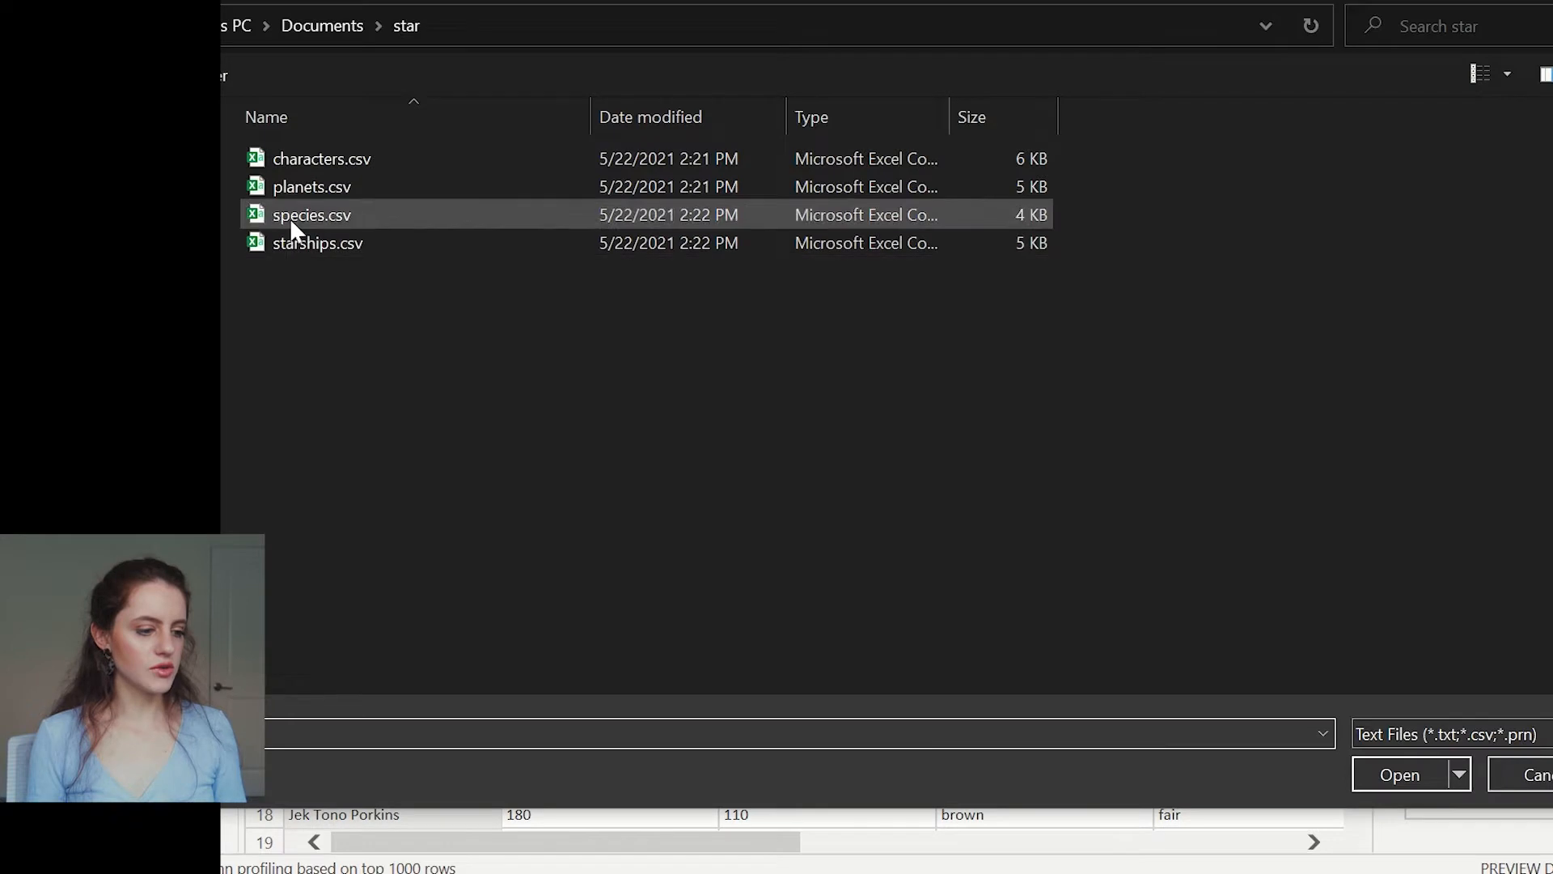
click(305, 188)
click(1400, 776)
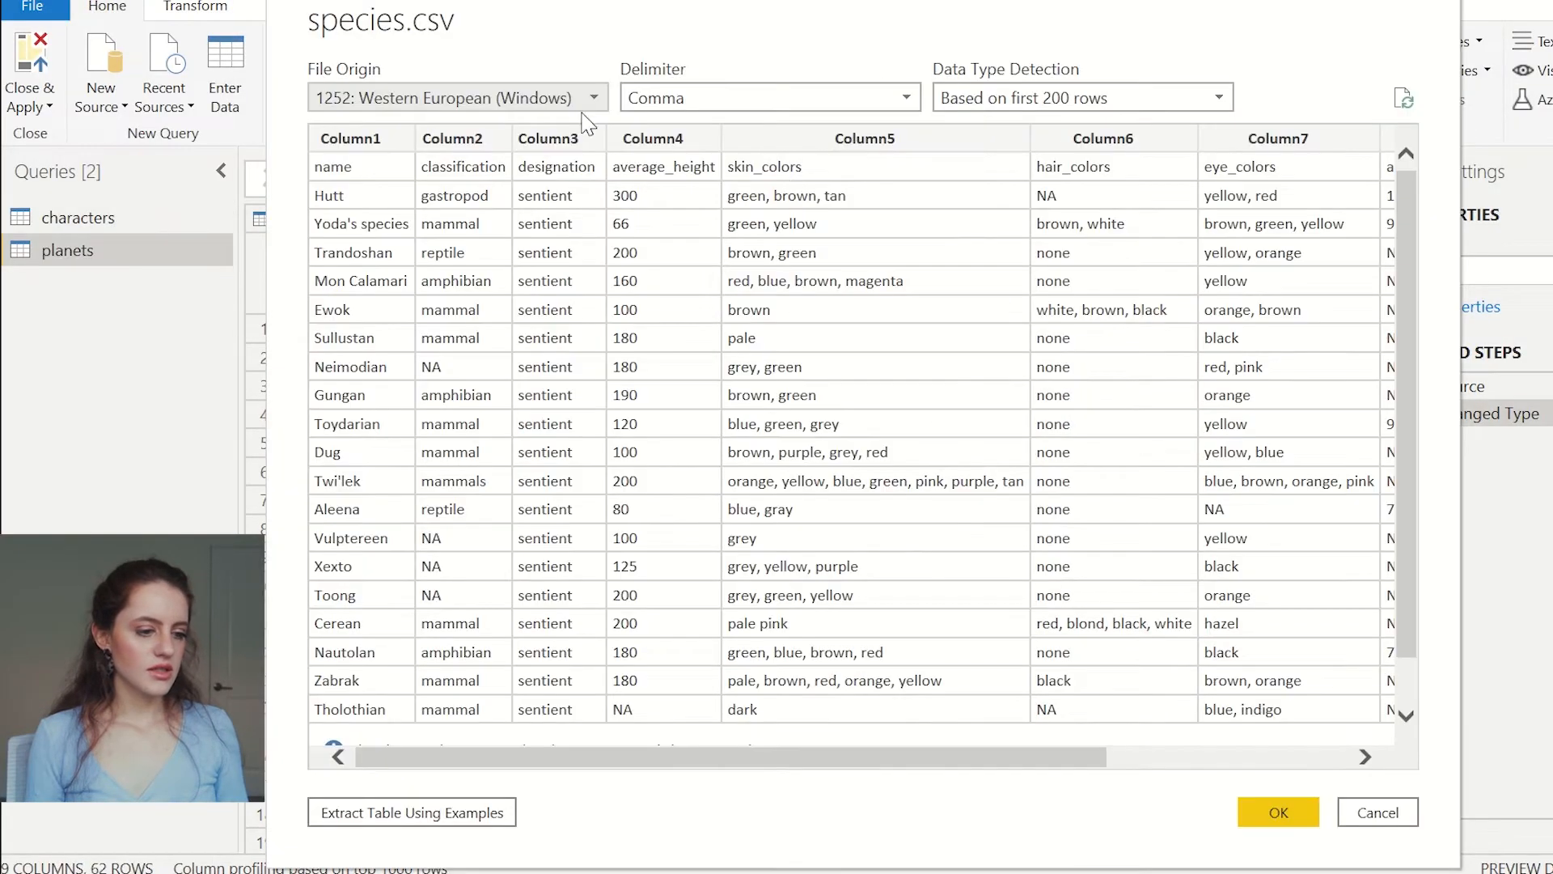
Import species.csv and starships.csv as additional Text/CSV source queries
click(1290, 824)
click(112, 106)
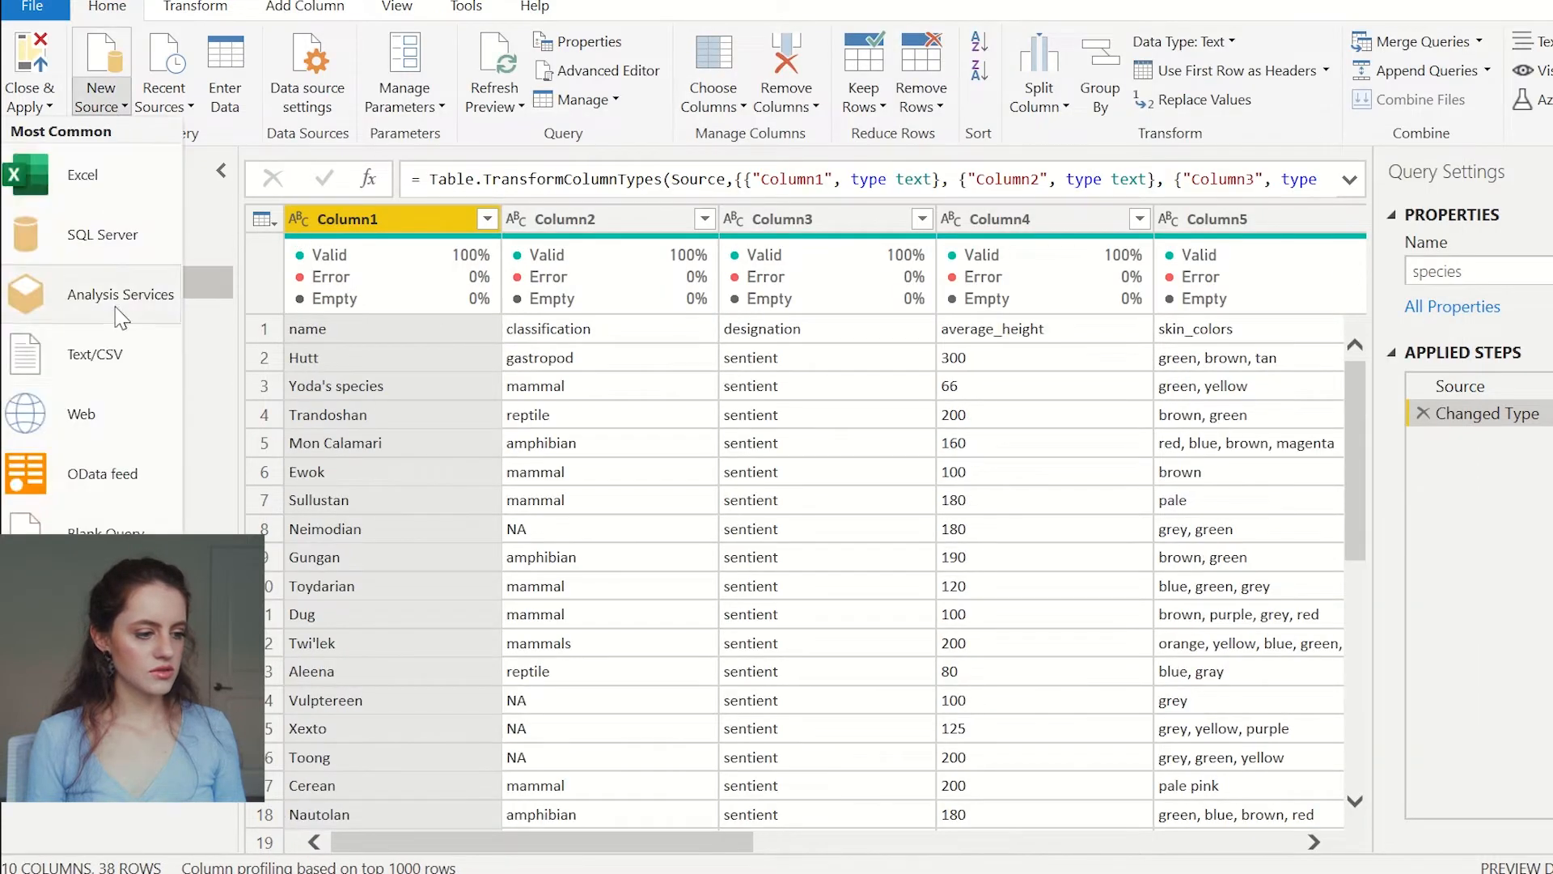
click(103, 348)
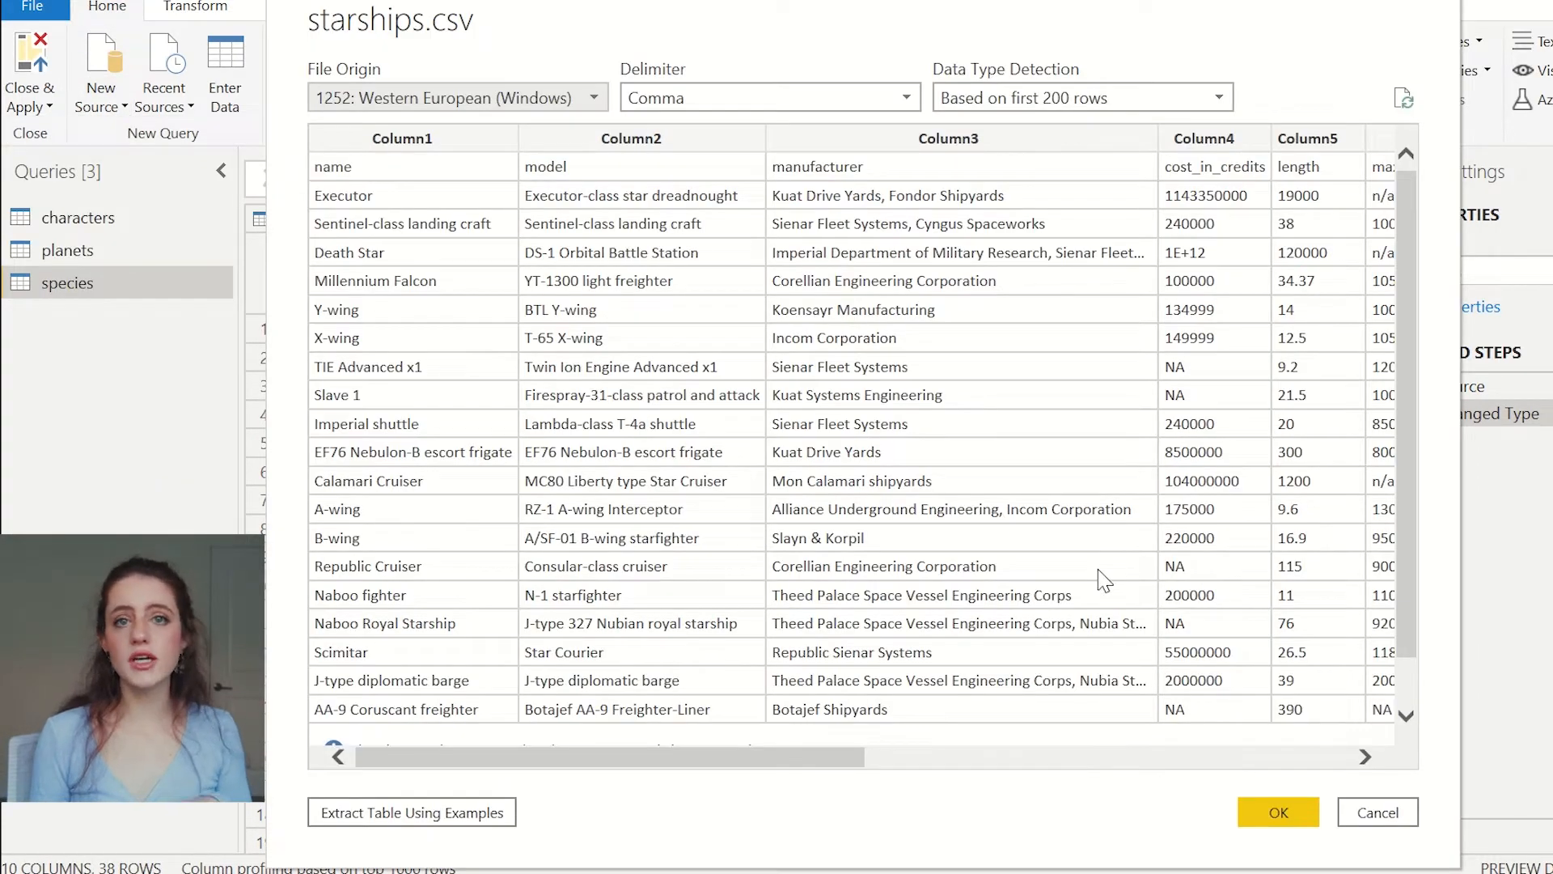
click(1286, 811)
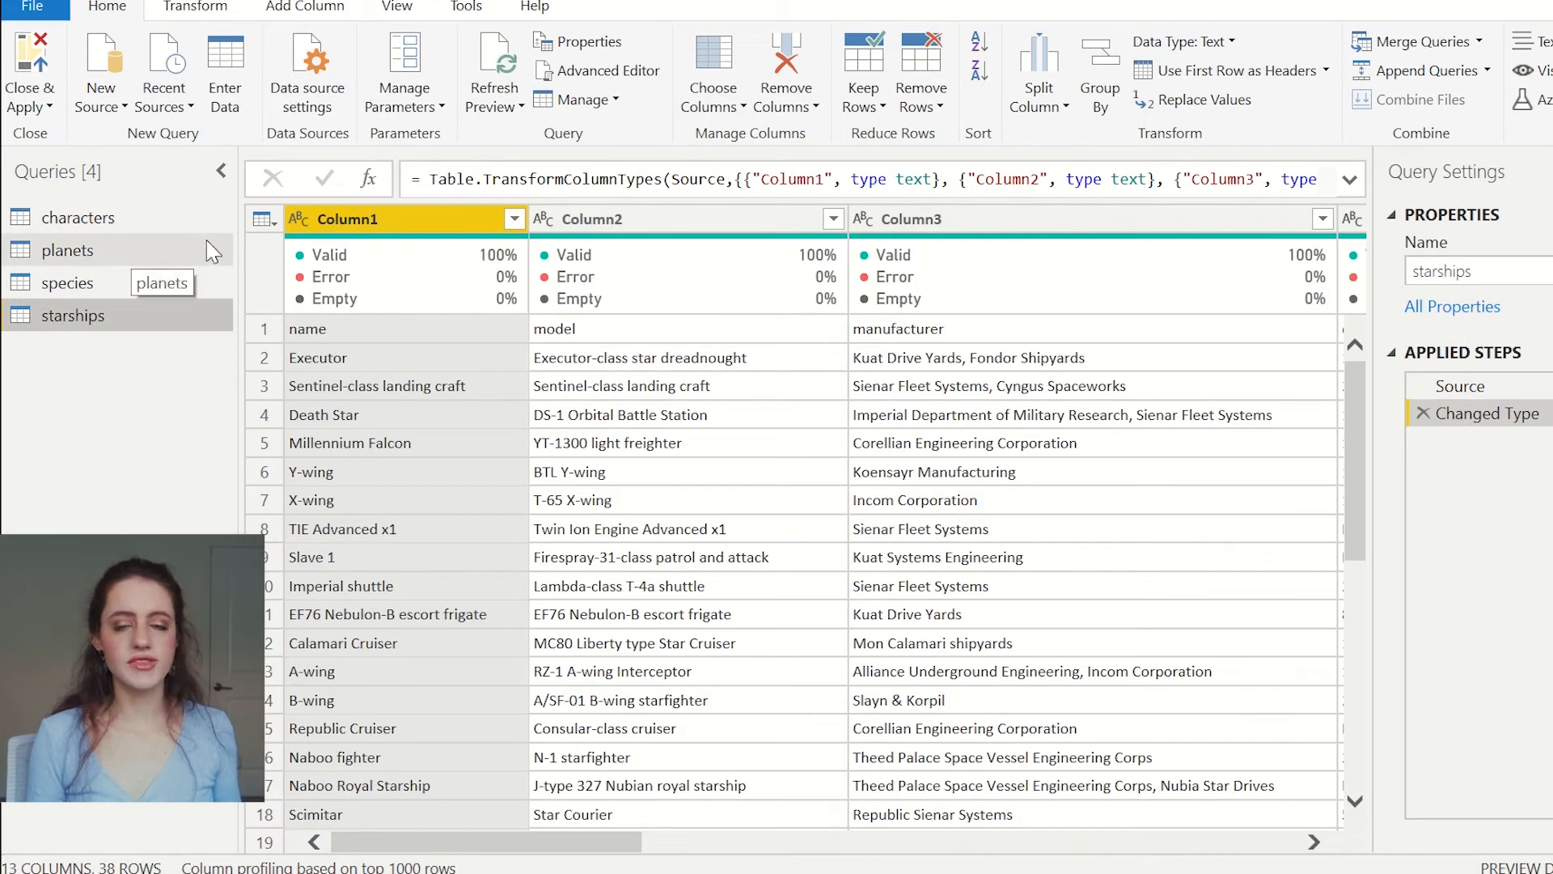
Promote the first row of the planets query to column headers and look over its columns
click(192, 10)
click(91, 99)
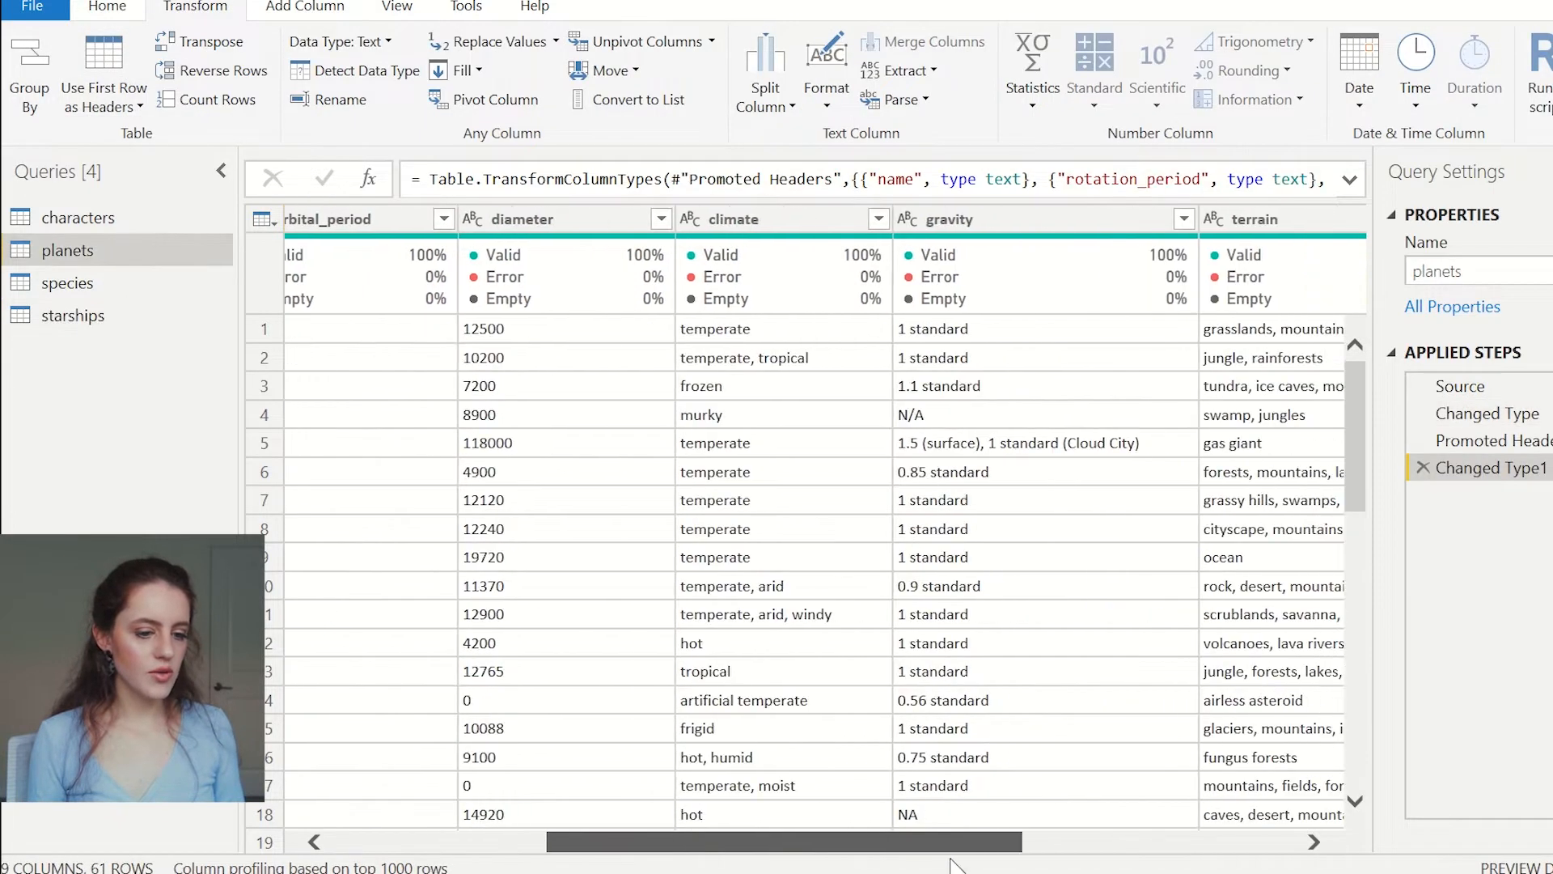
drag(890, 843, 683, 796)
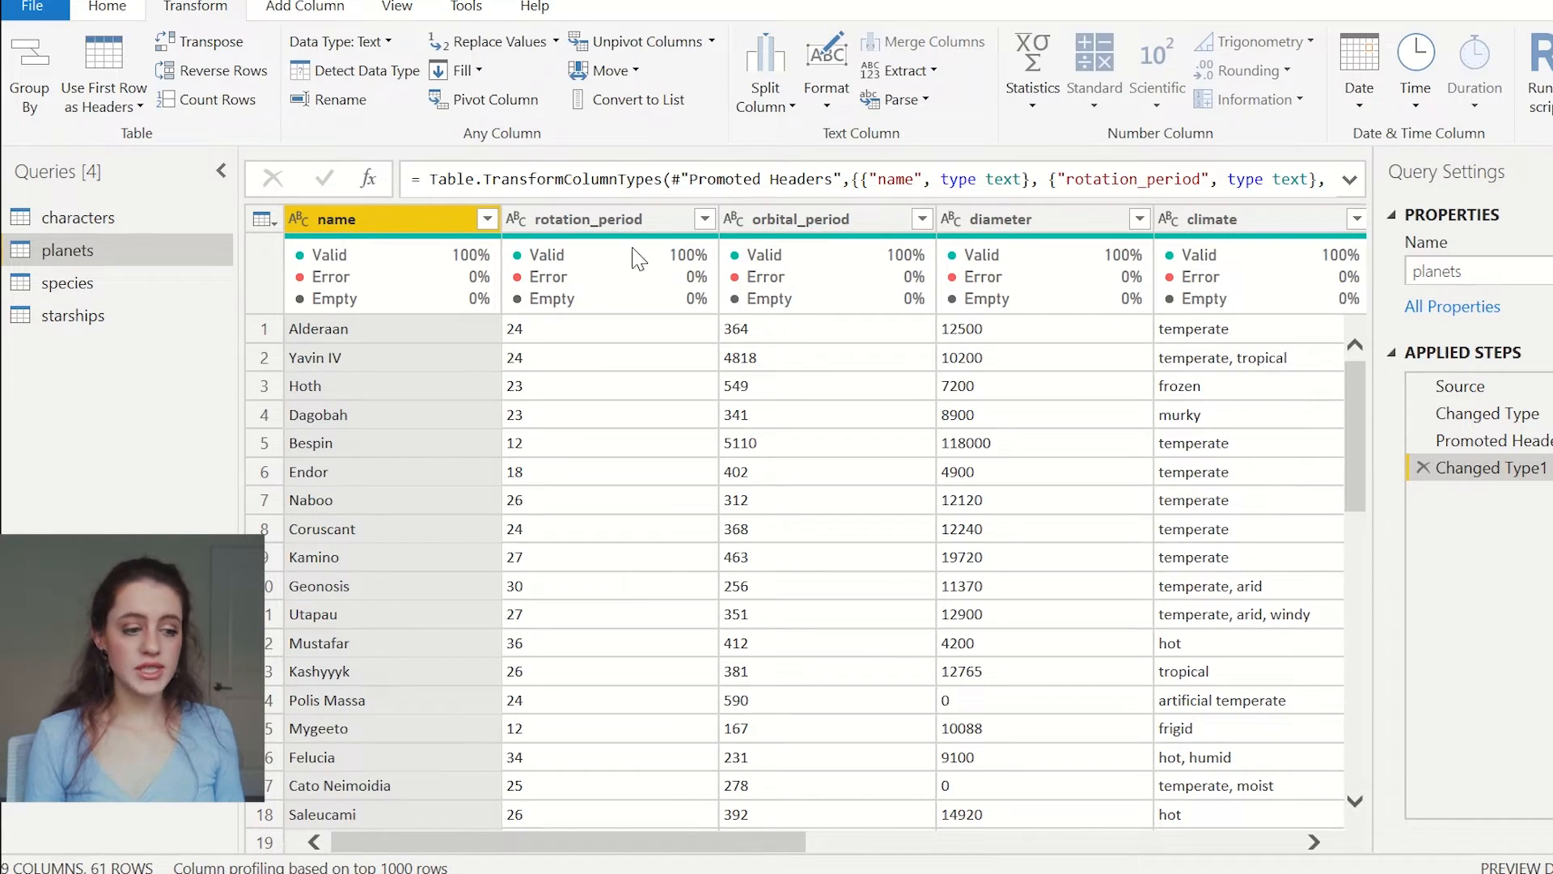
In the characters query, rename the name column to Name and the hair_color column to Hair Color
click(109, 214)
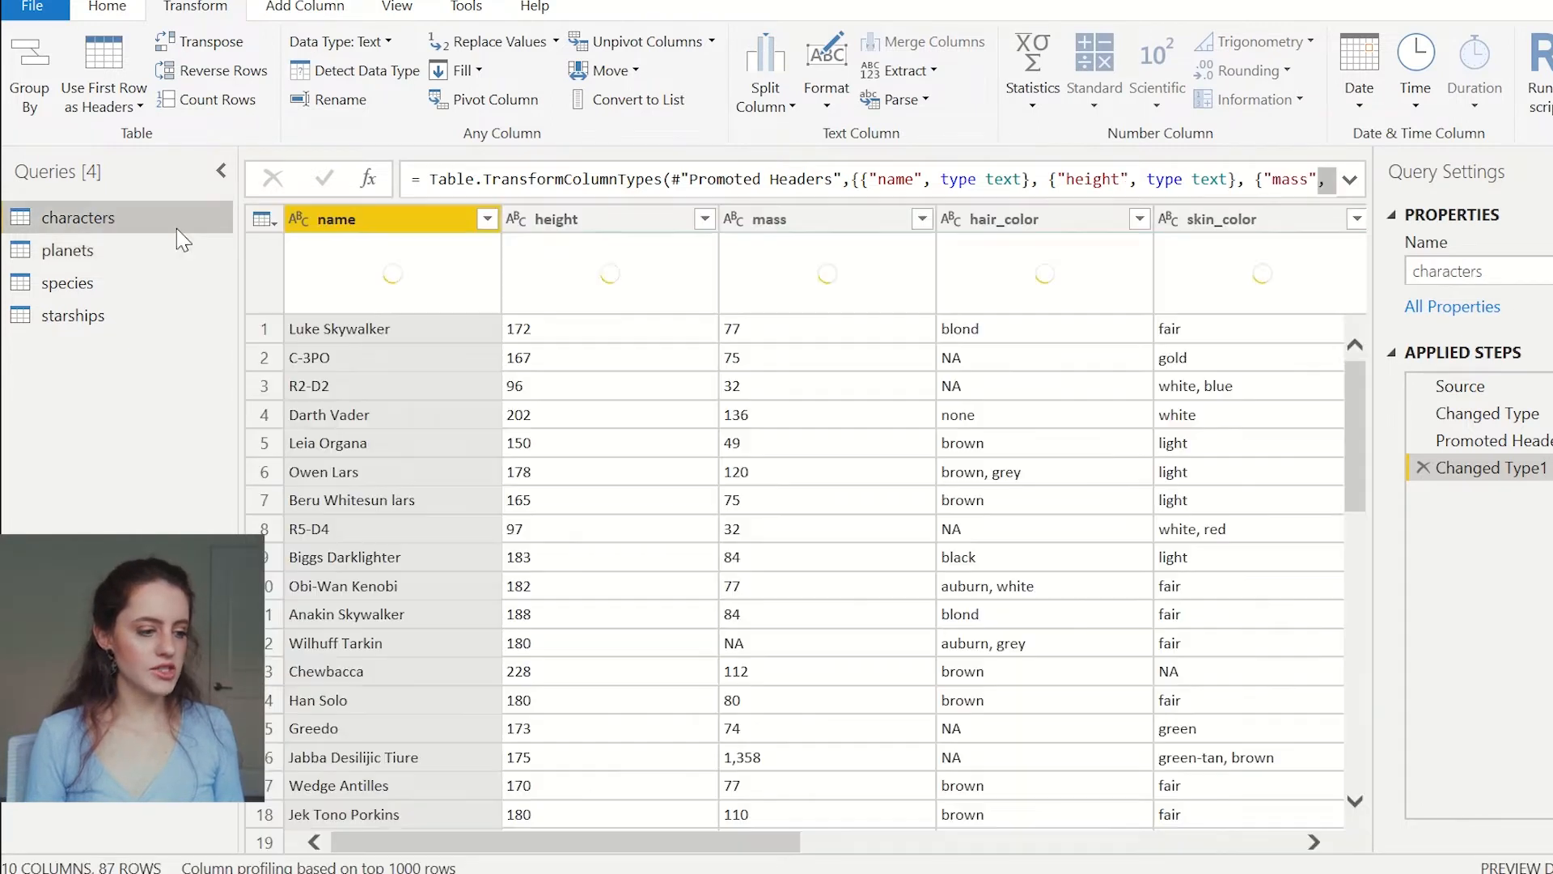
double_click(343, 220)
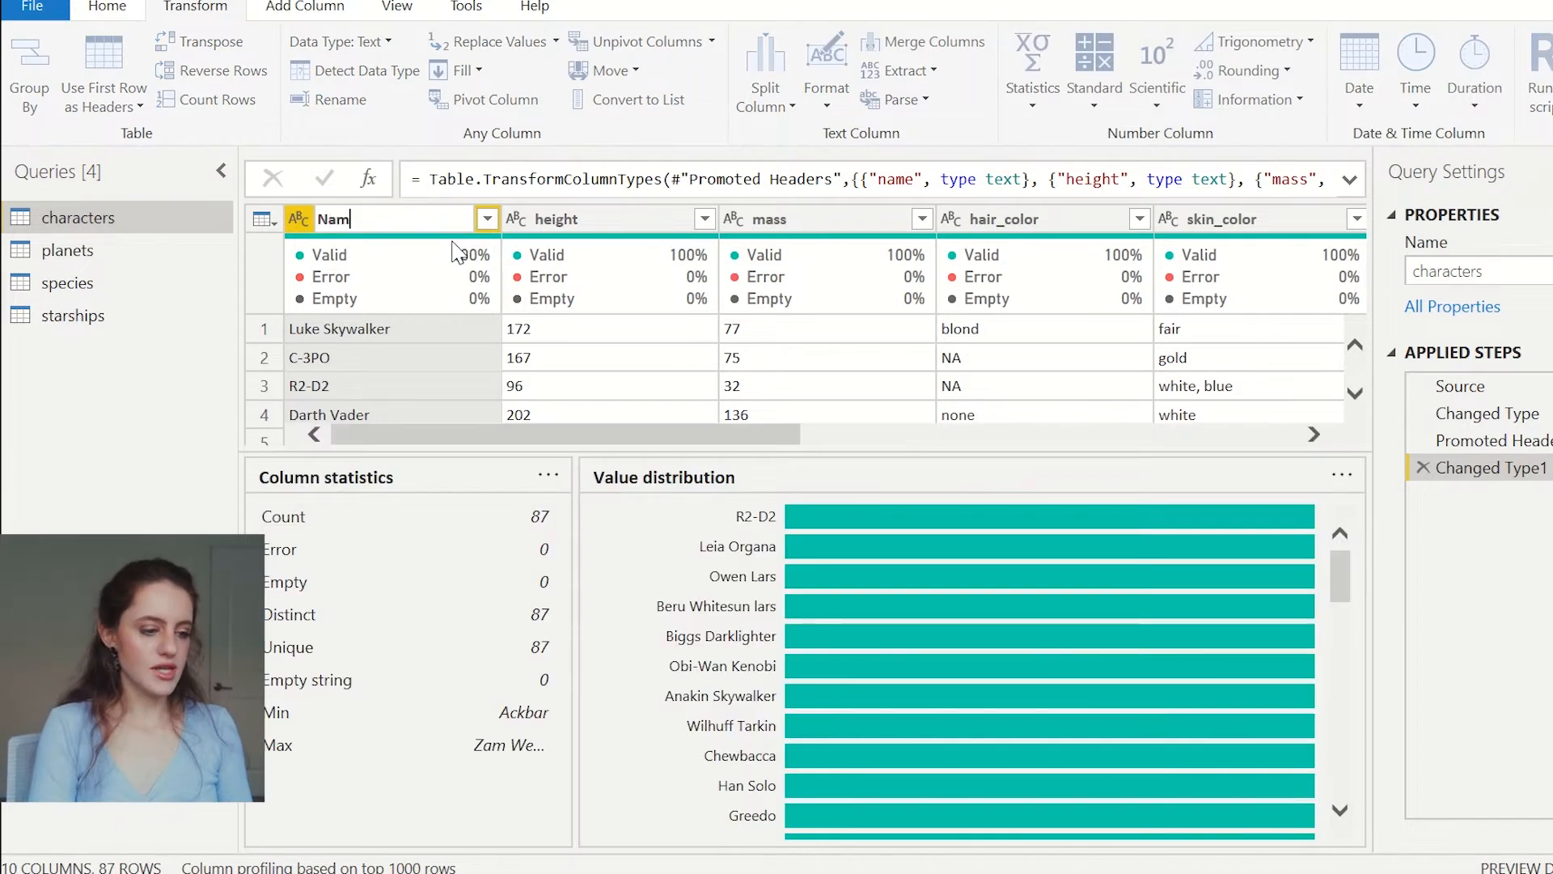
text(Name)
key(Return)
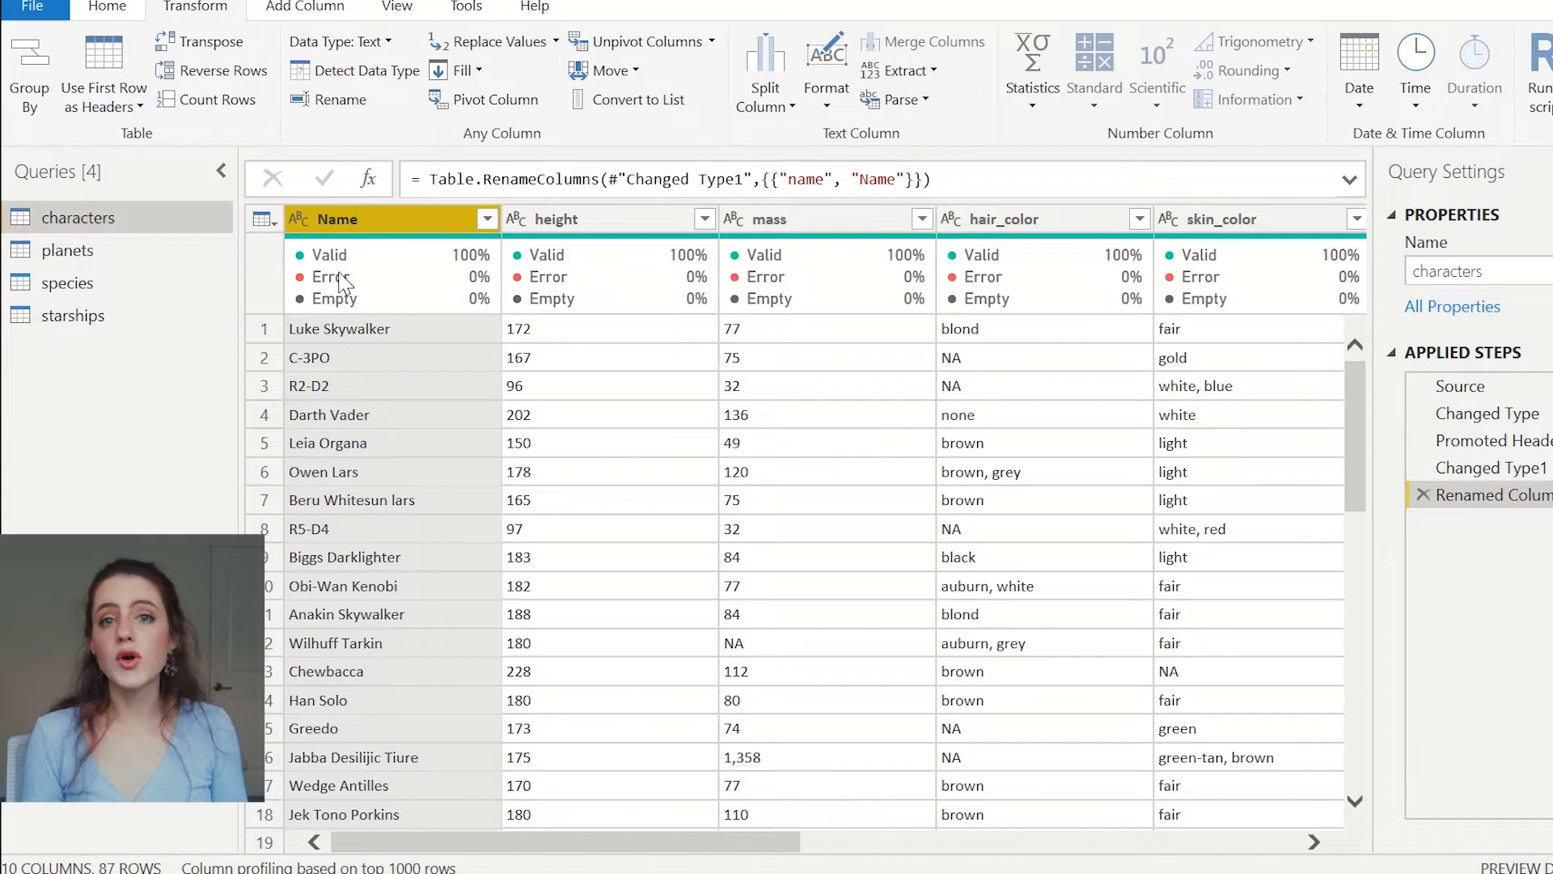
mouse_move(312, 261)
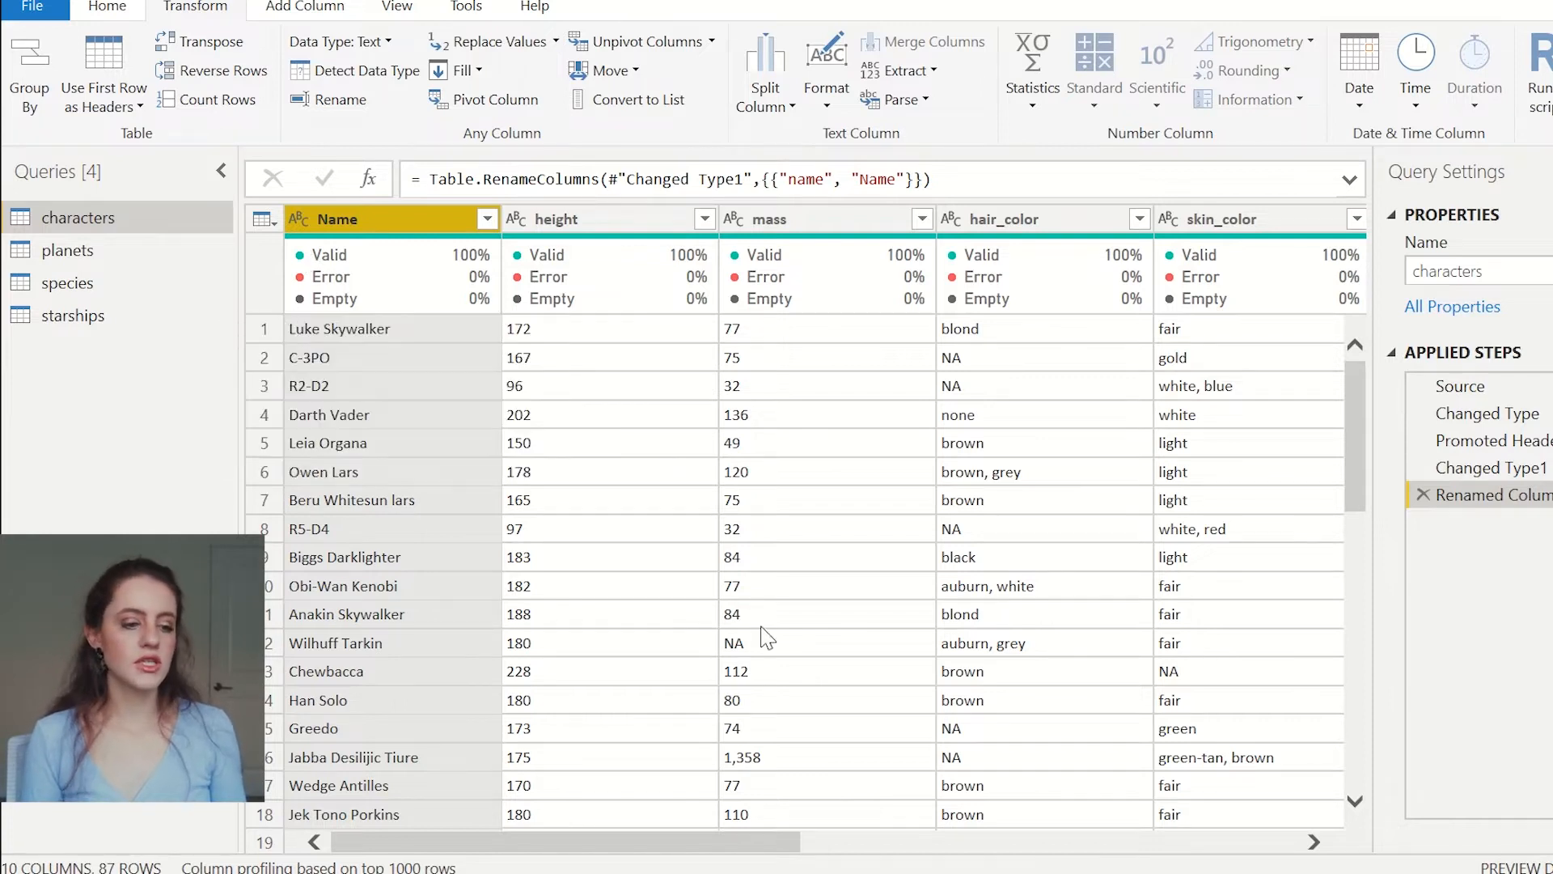
double_click(1011, 218)
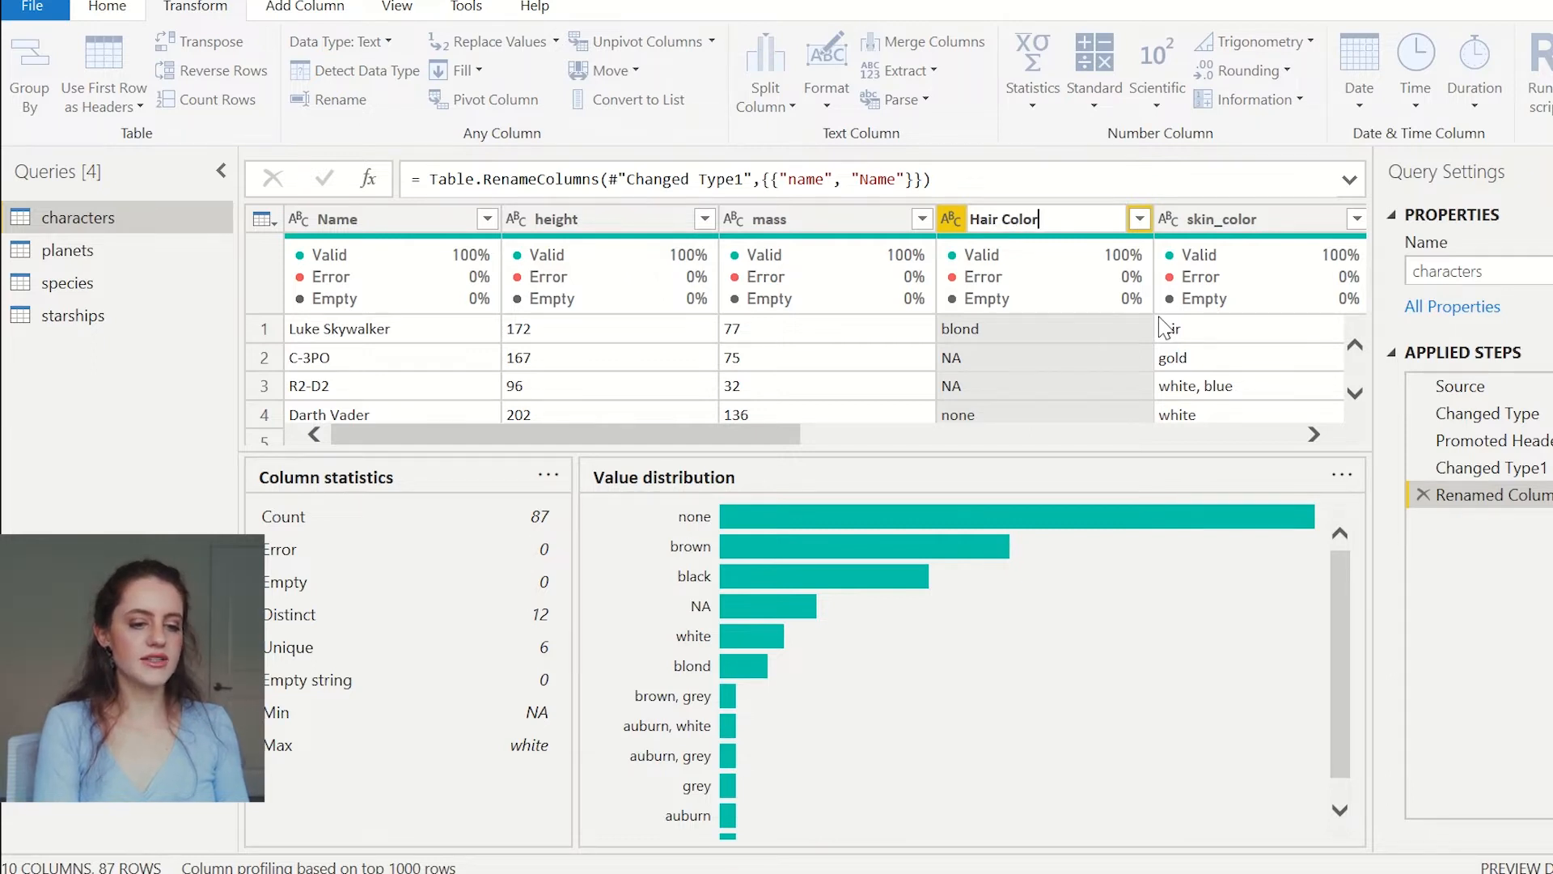
key(Return)
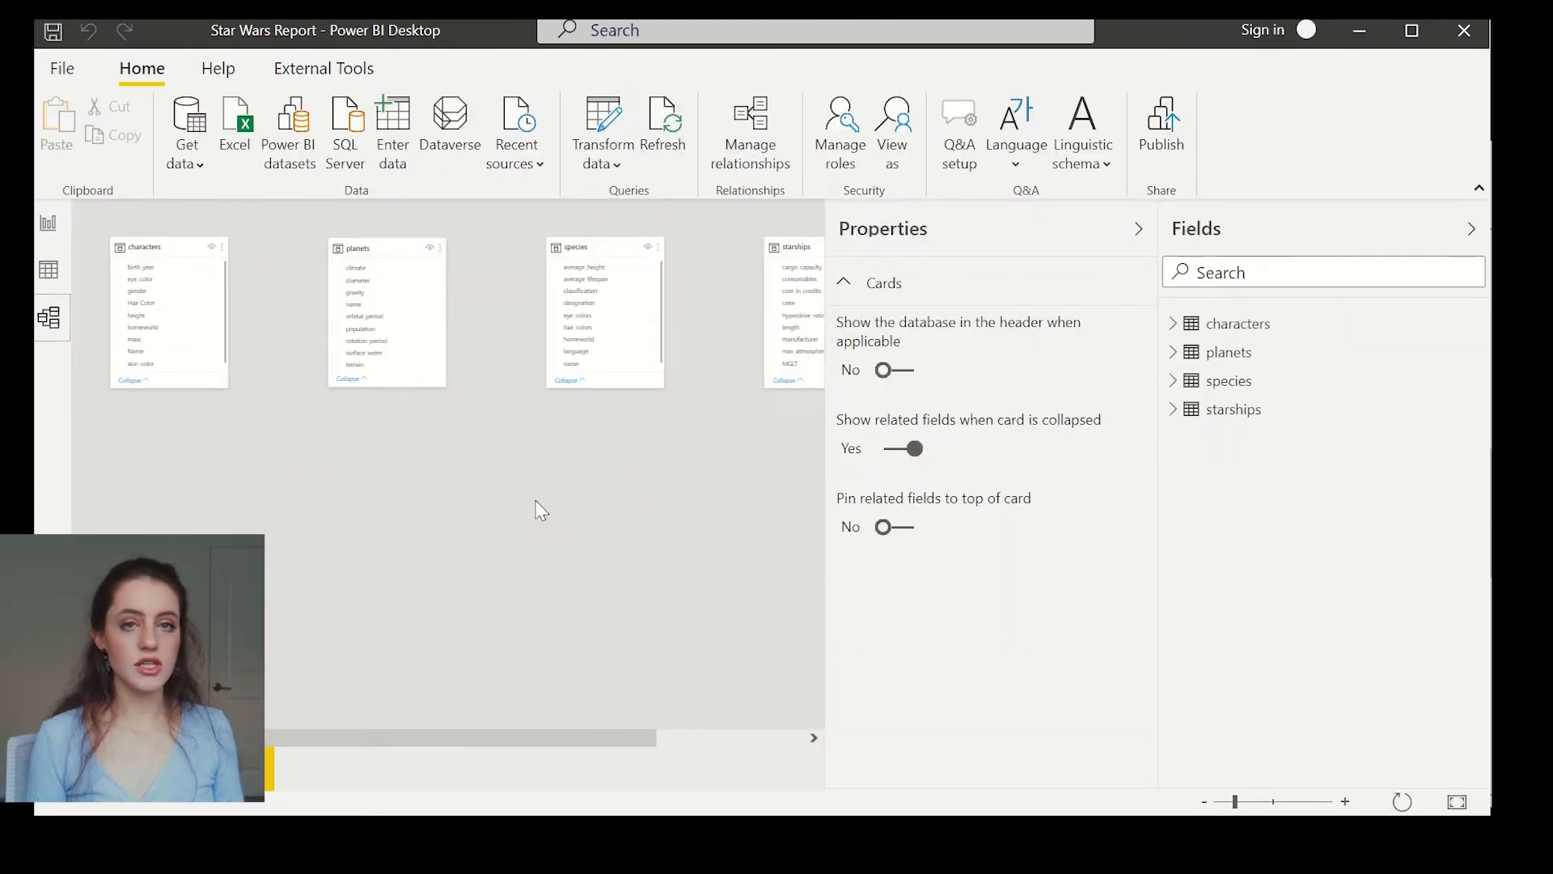
Rearrange the characters and planets table cards in the Power BI model view
drag(136, 239, 258, 385)
drag(391, 305, 502, 453)
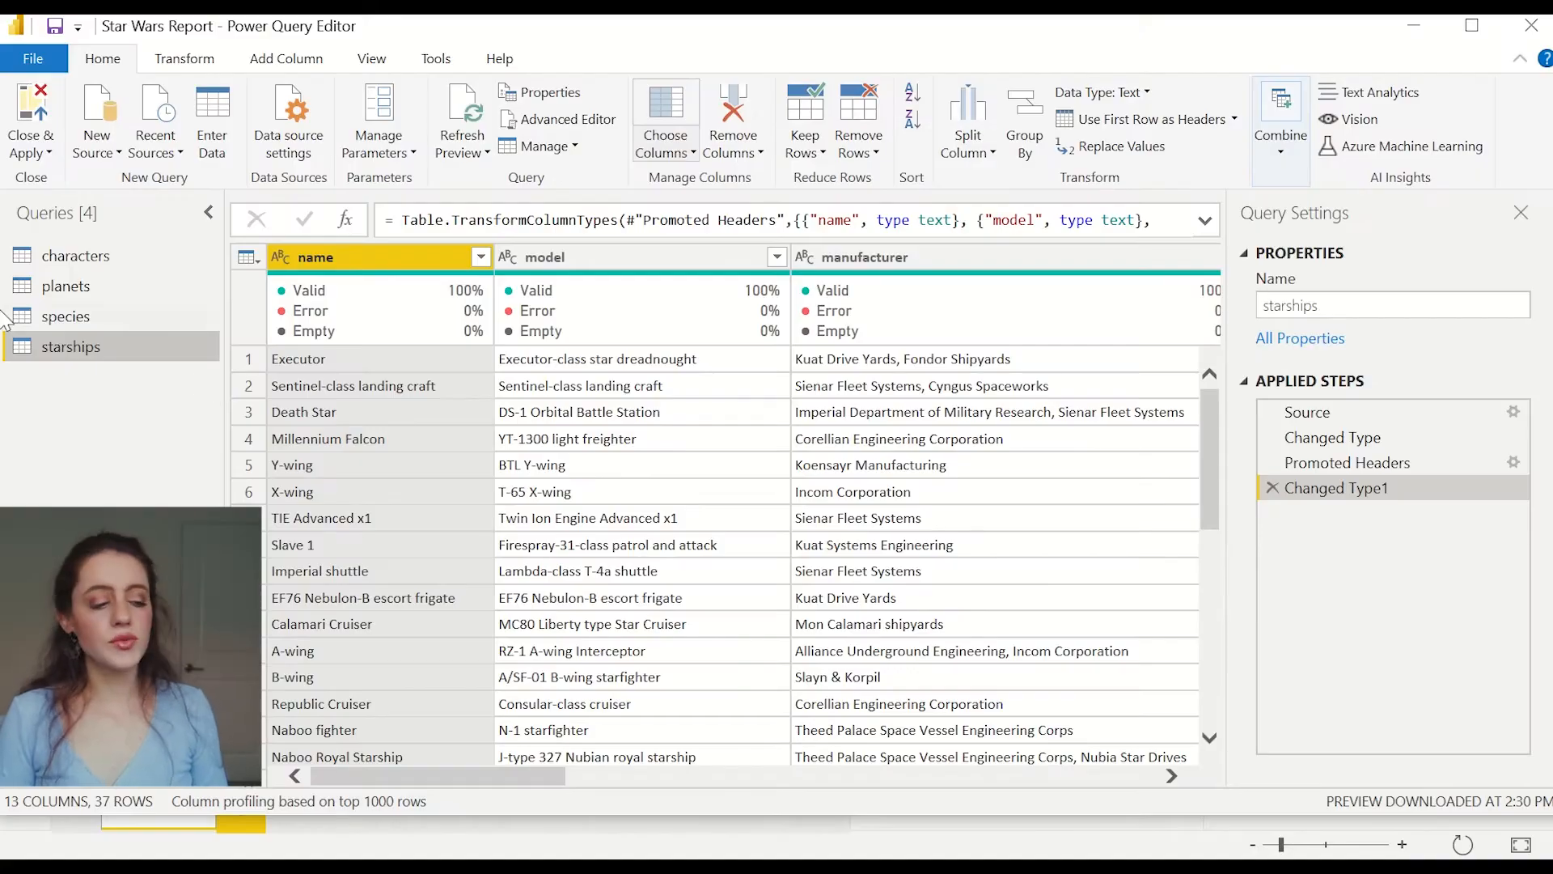
In Power Query, rename the starships query to Starship and filter its name column to only Millennium Falcon
double_click(63, 349)
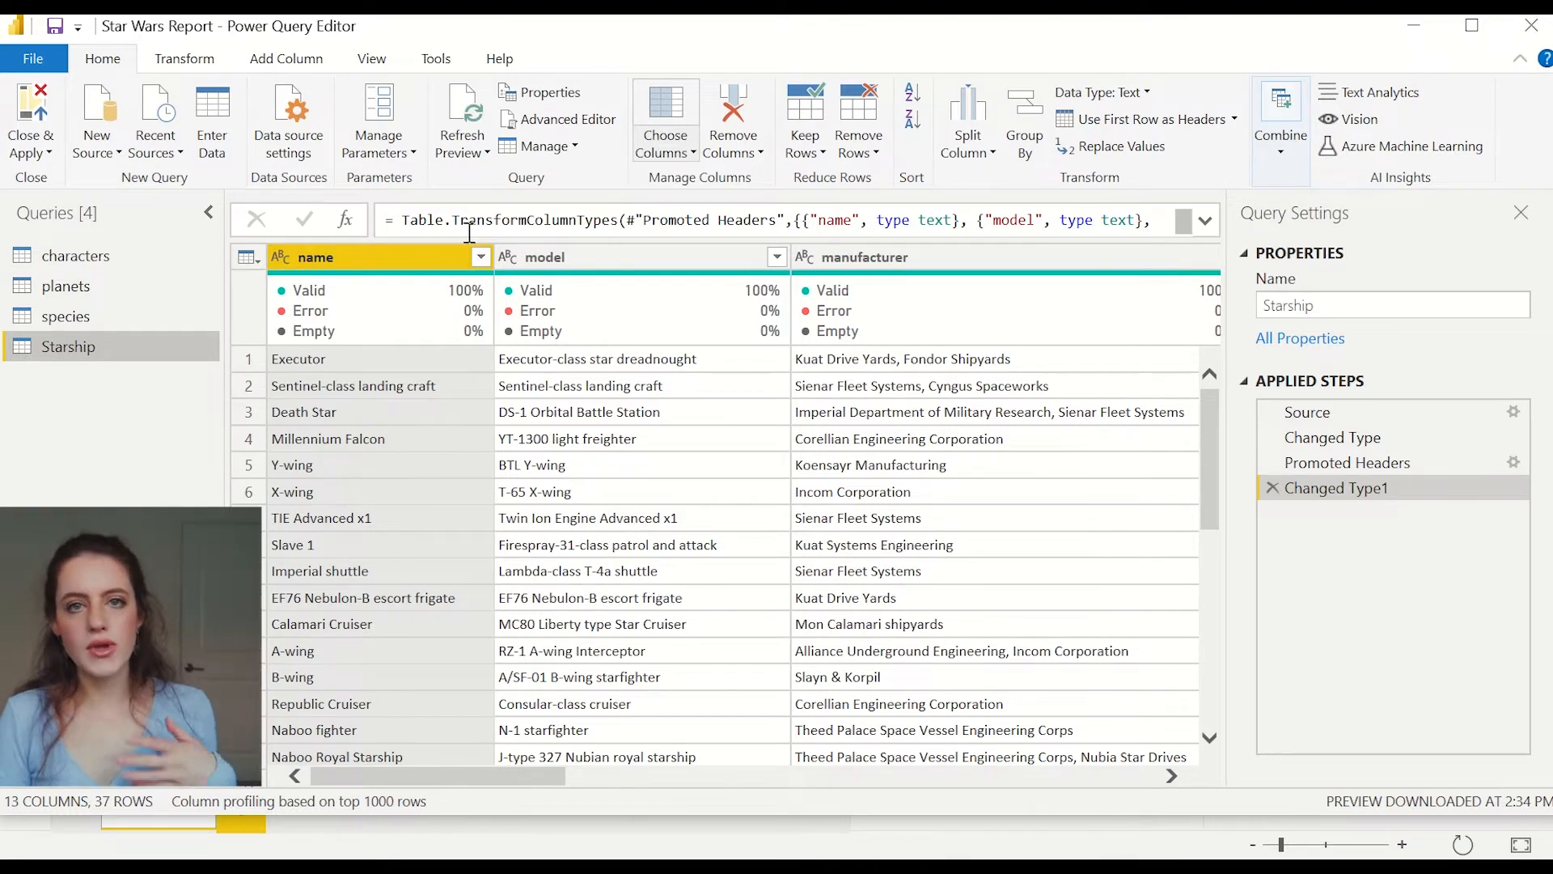
click(480, 257)
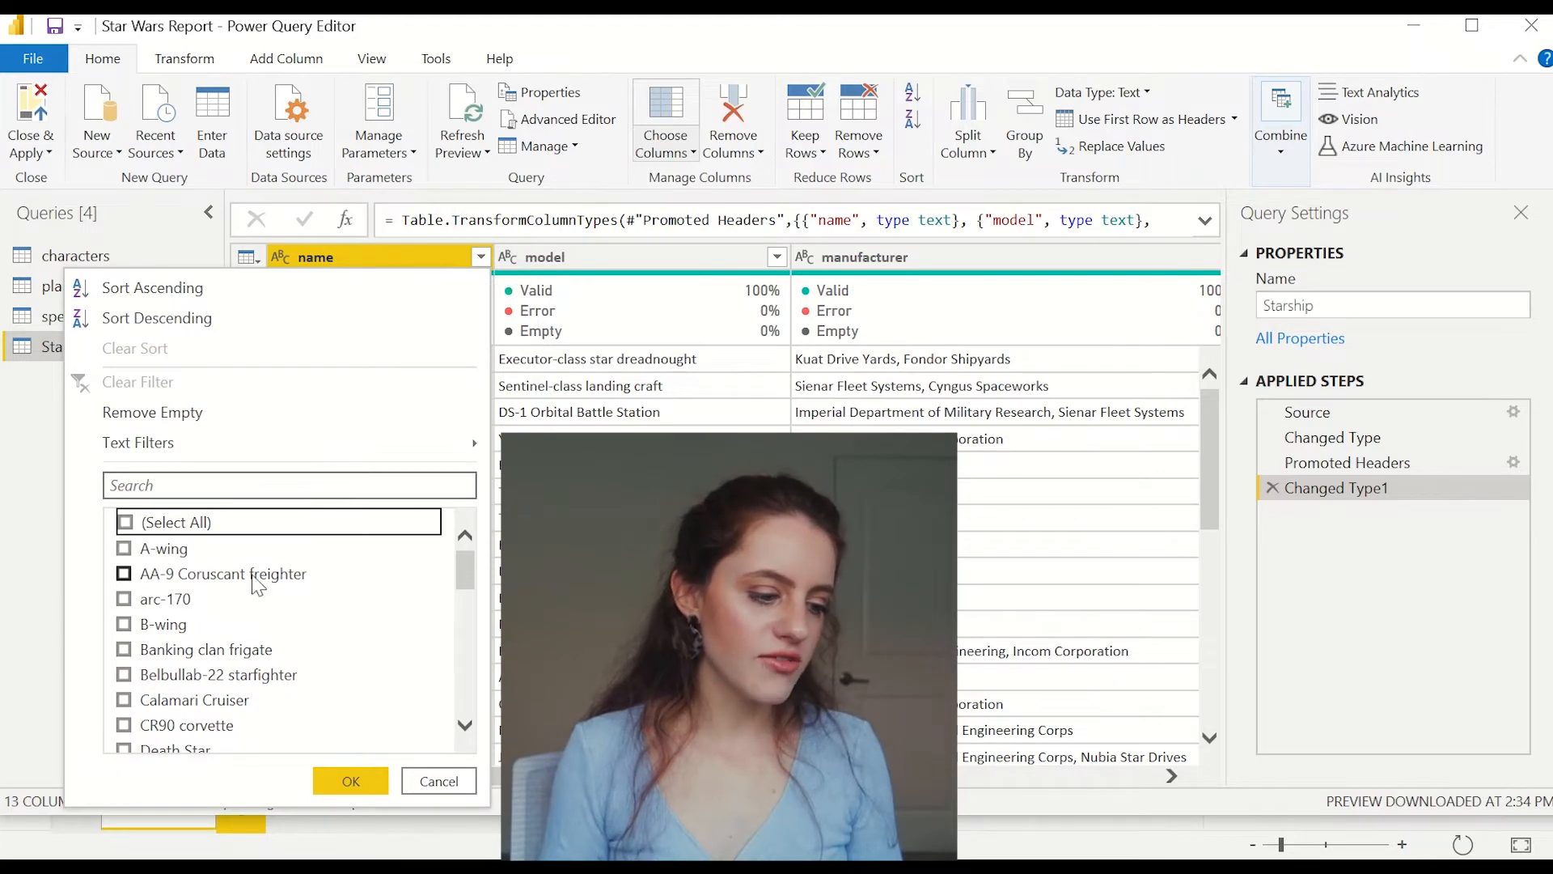
scroll(255, 599, down, 1)
scroll(243, 607, down, 3)
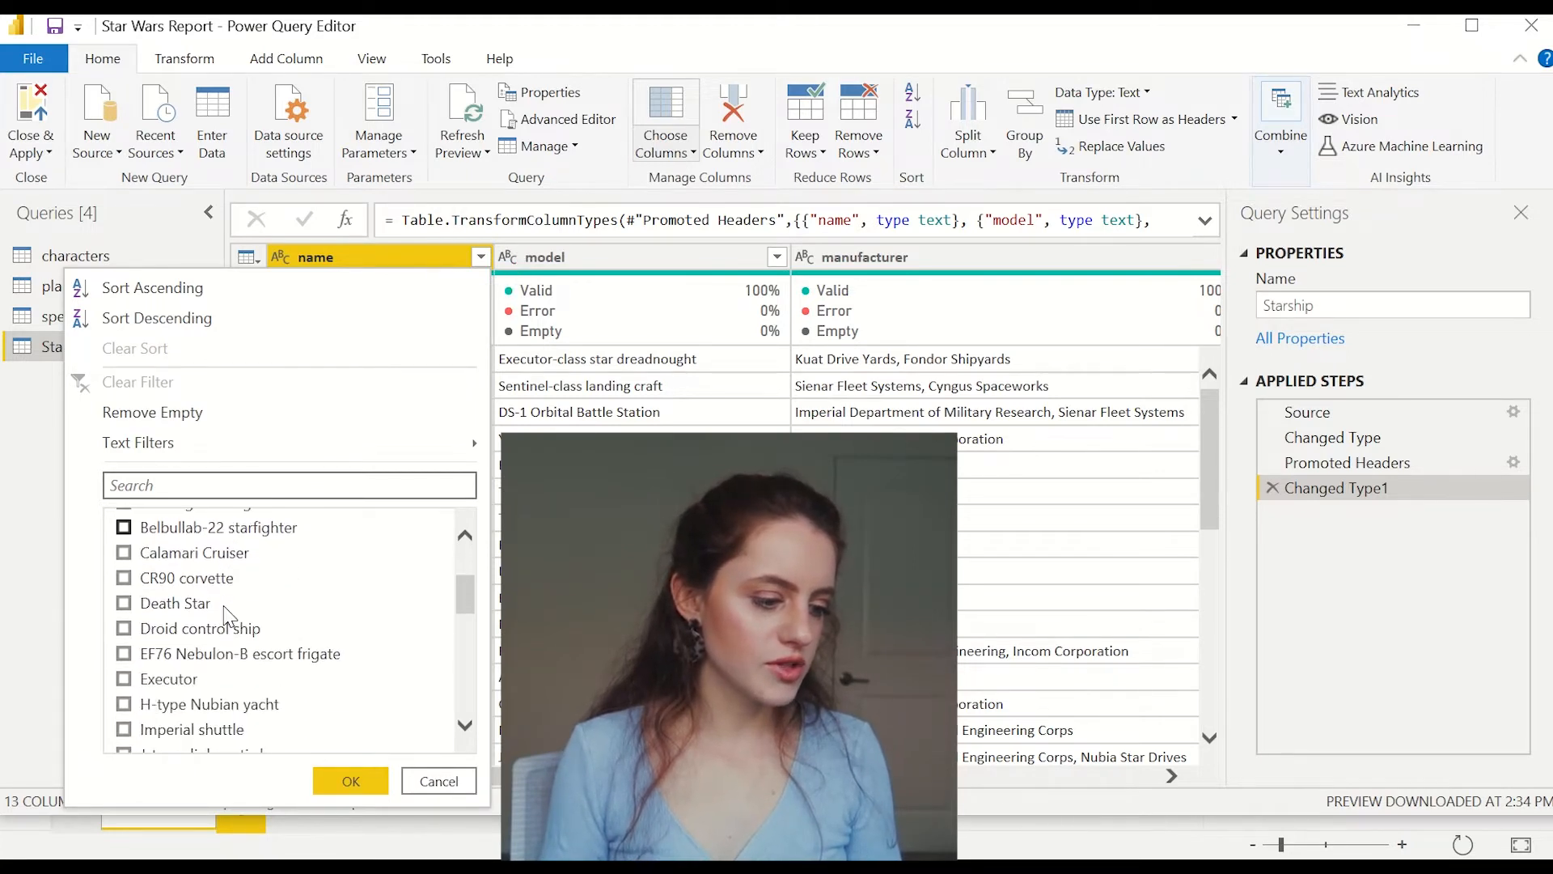
scroll(226, 608, down, 3)
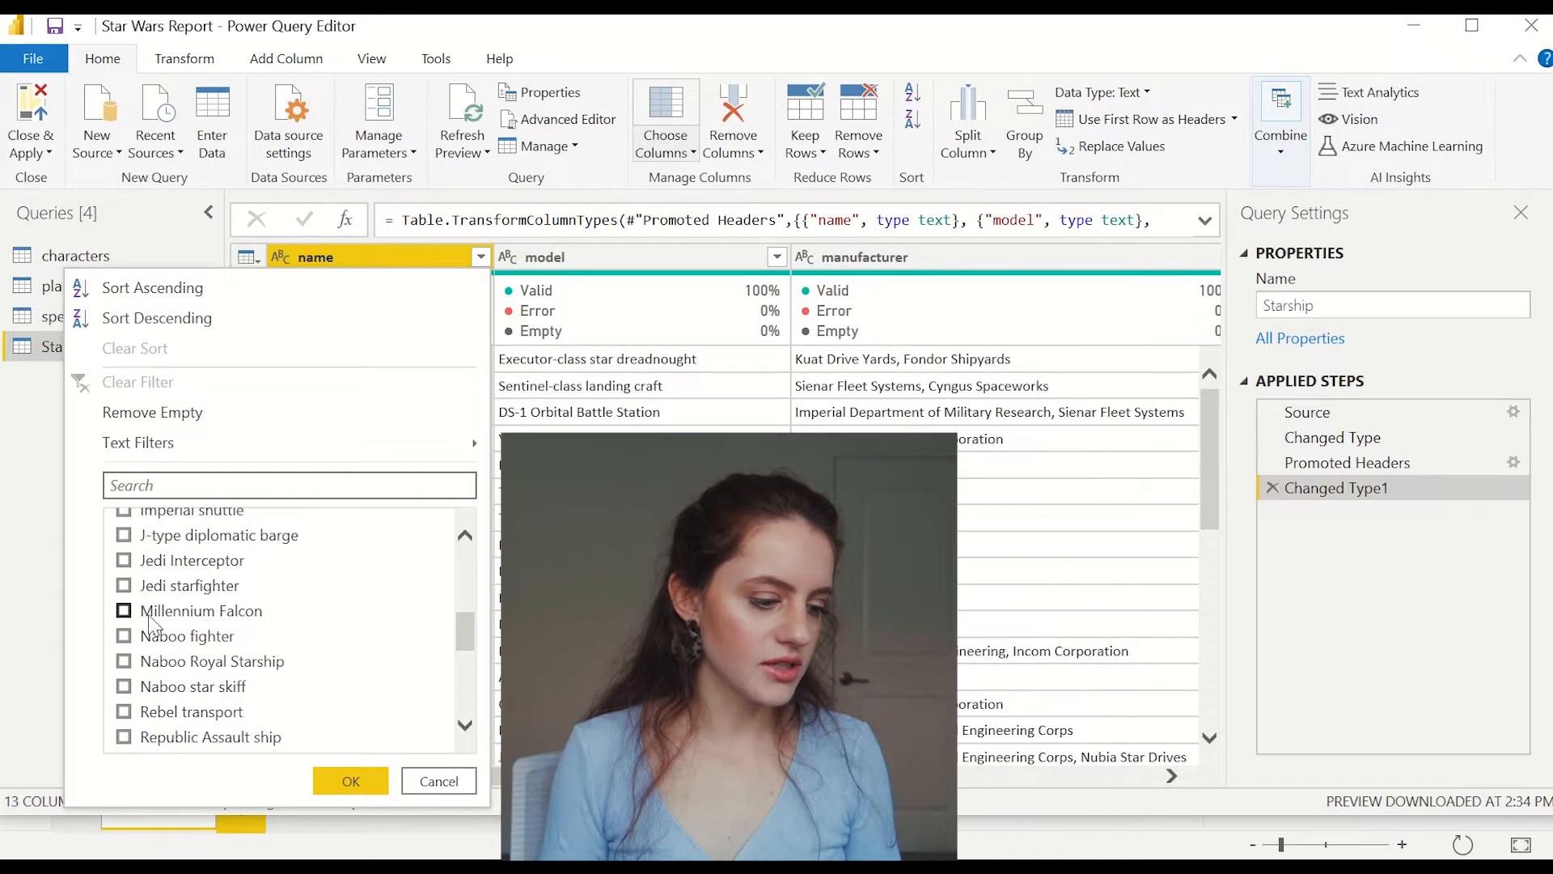
click(125, 611)
click(350, 781)
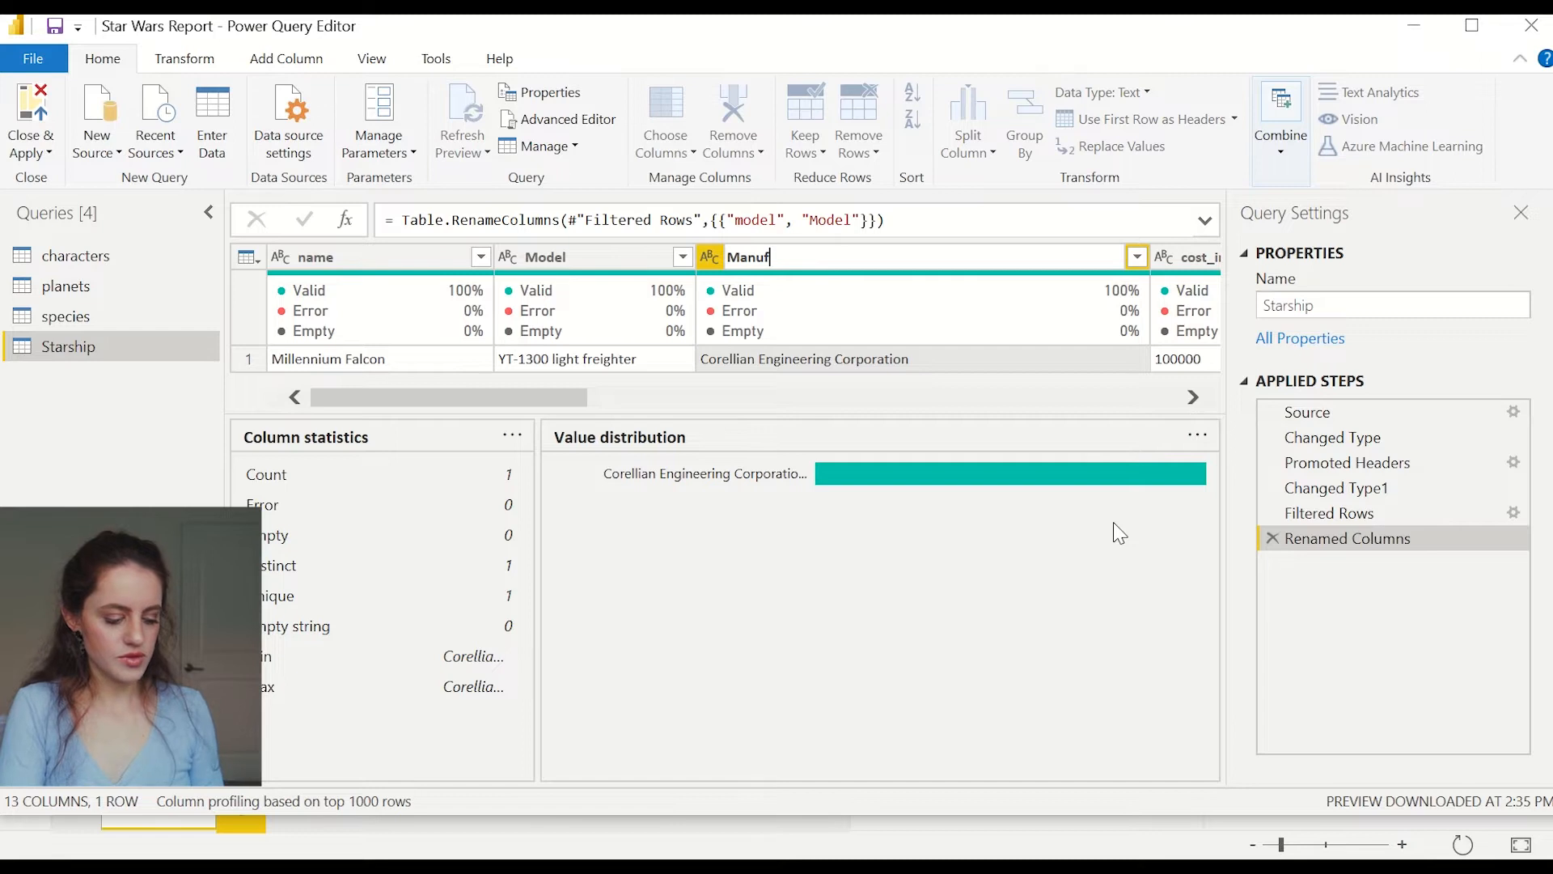
Rename the manufacturer column of the Starship query to Manufacturer
key(ctrl+z)
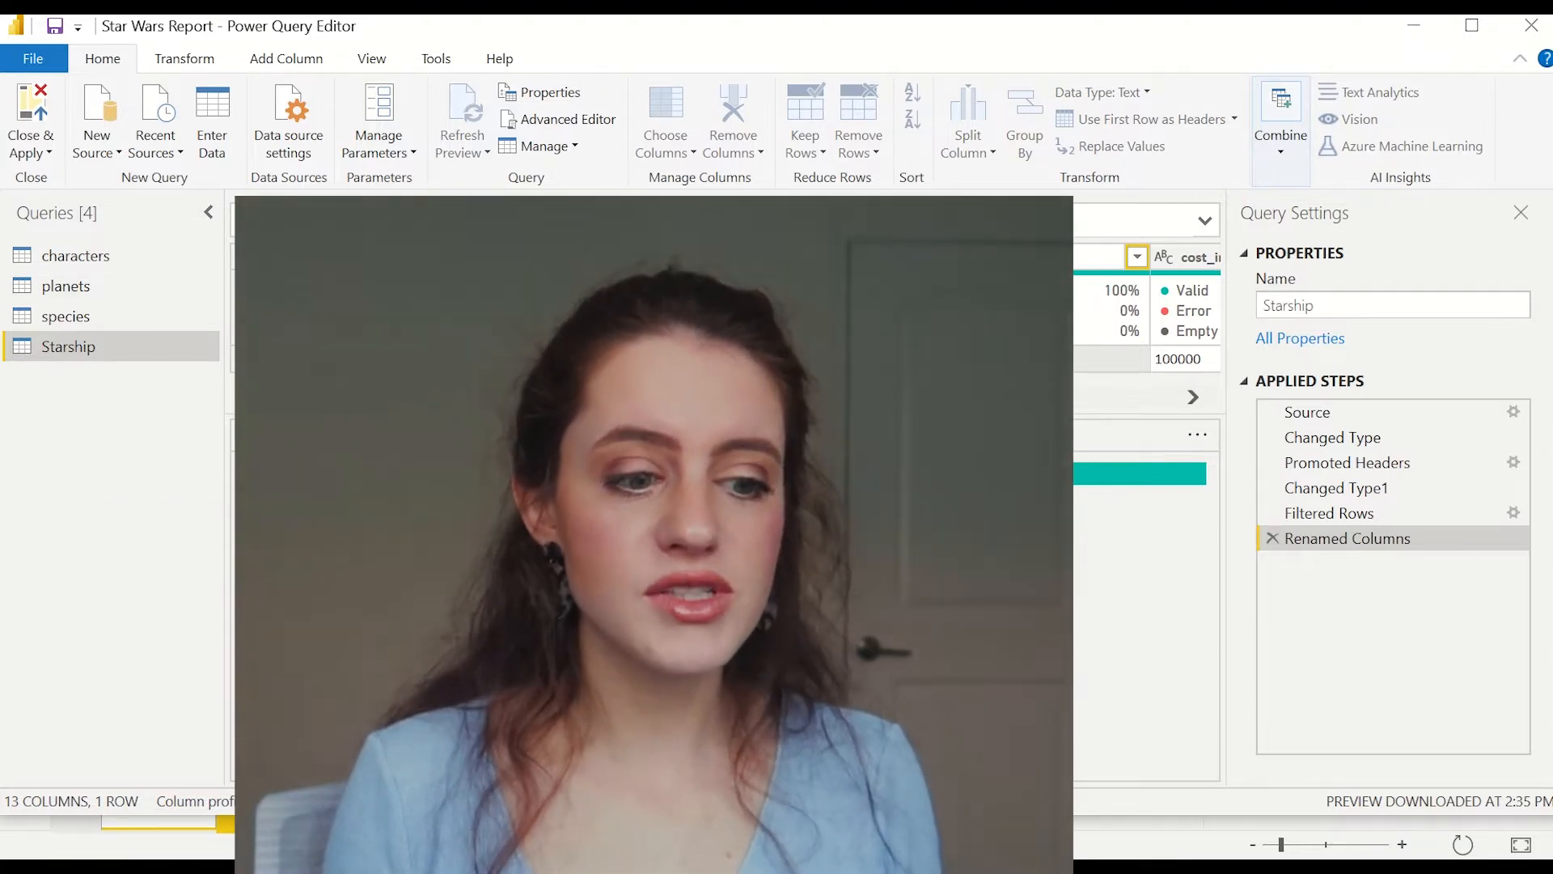
text(Manufactur)
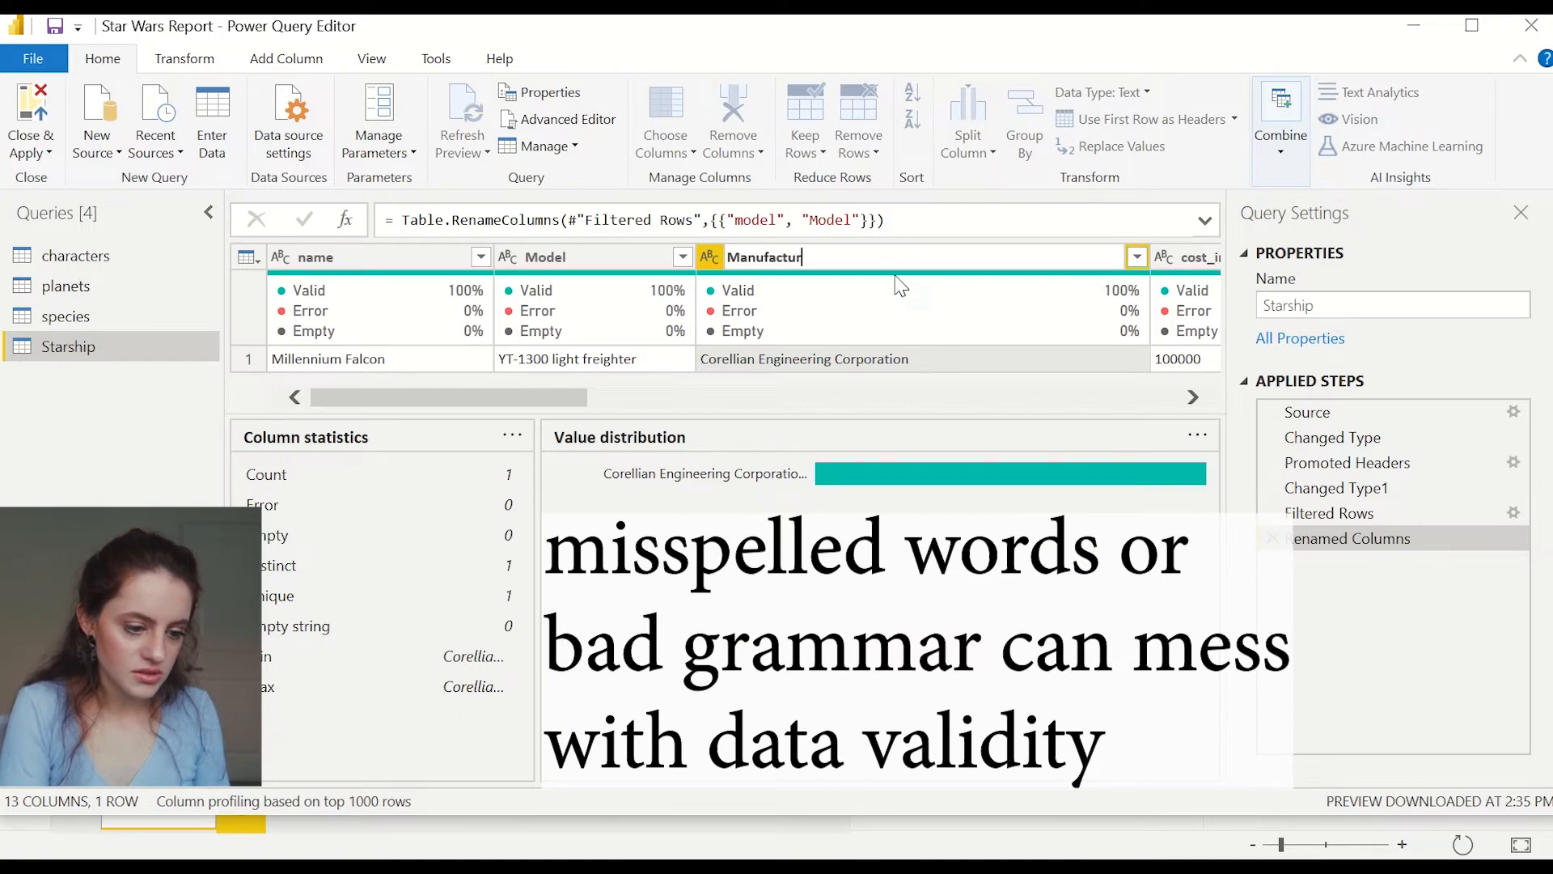
text(er)
key(Return)
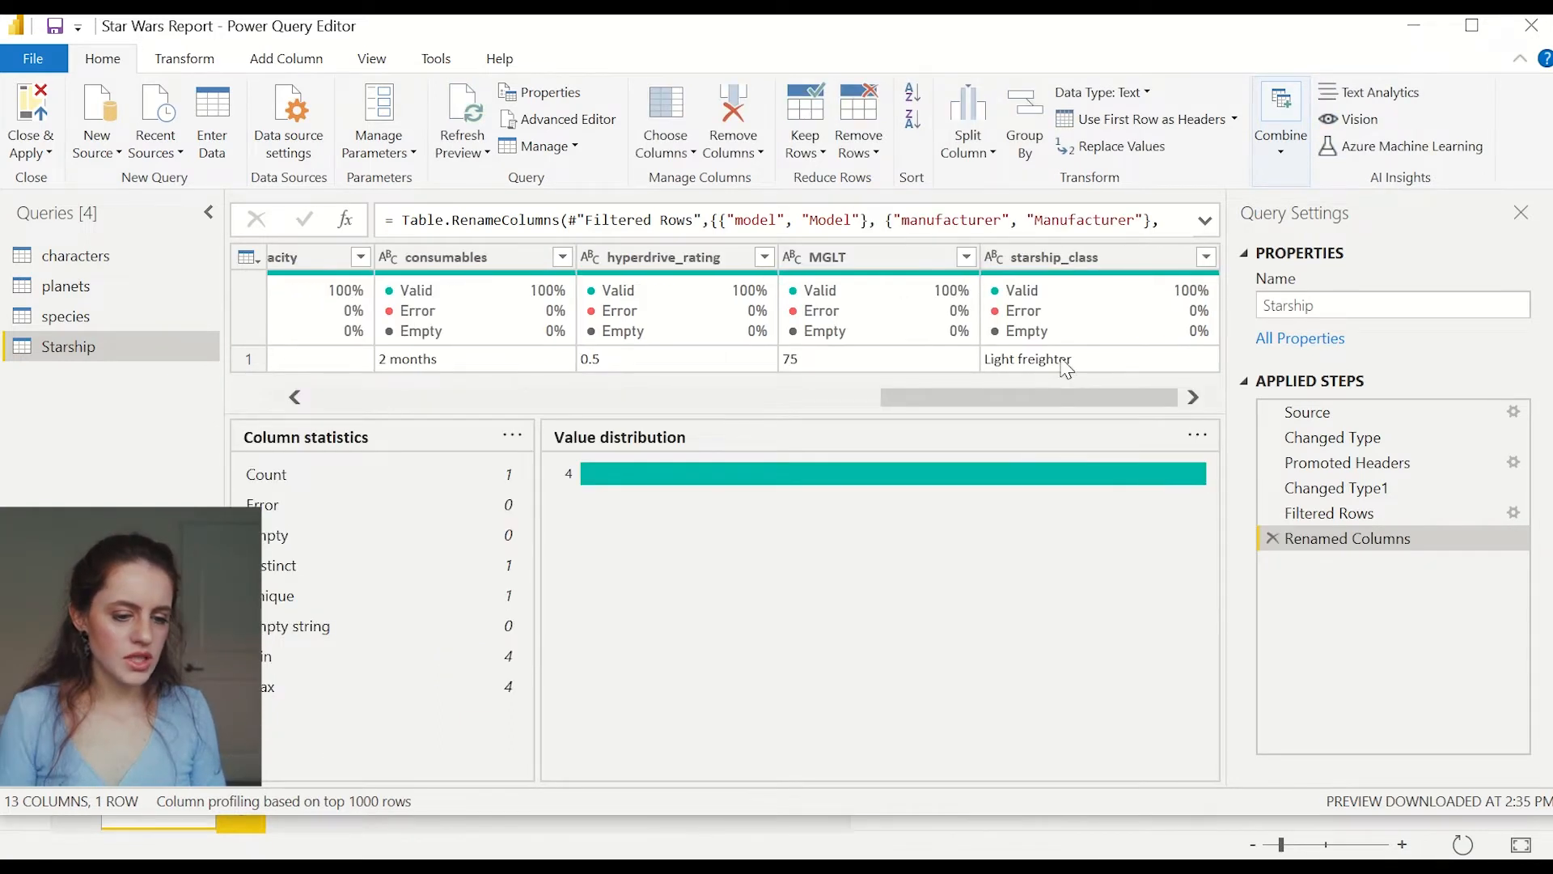
Remove the columns from cargo_capacity through starship_class from the Starship query
click(1066, 368)
drag(1003, 409, 790, 438)
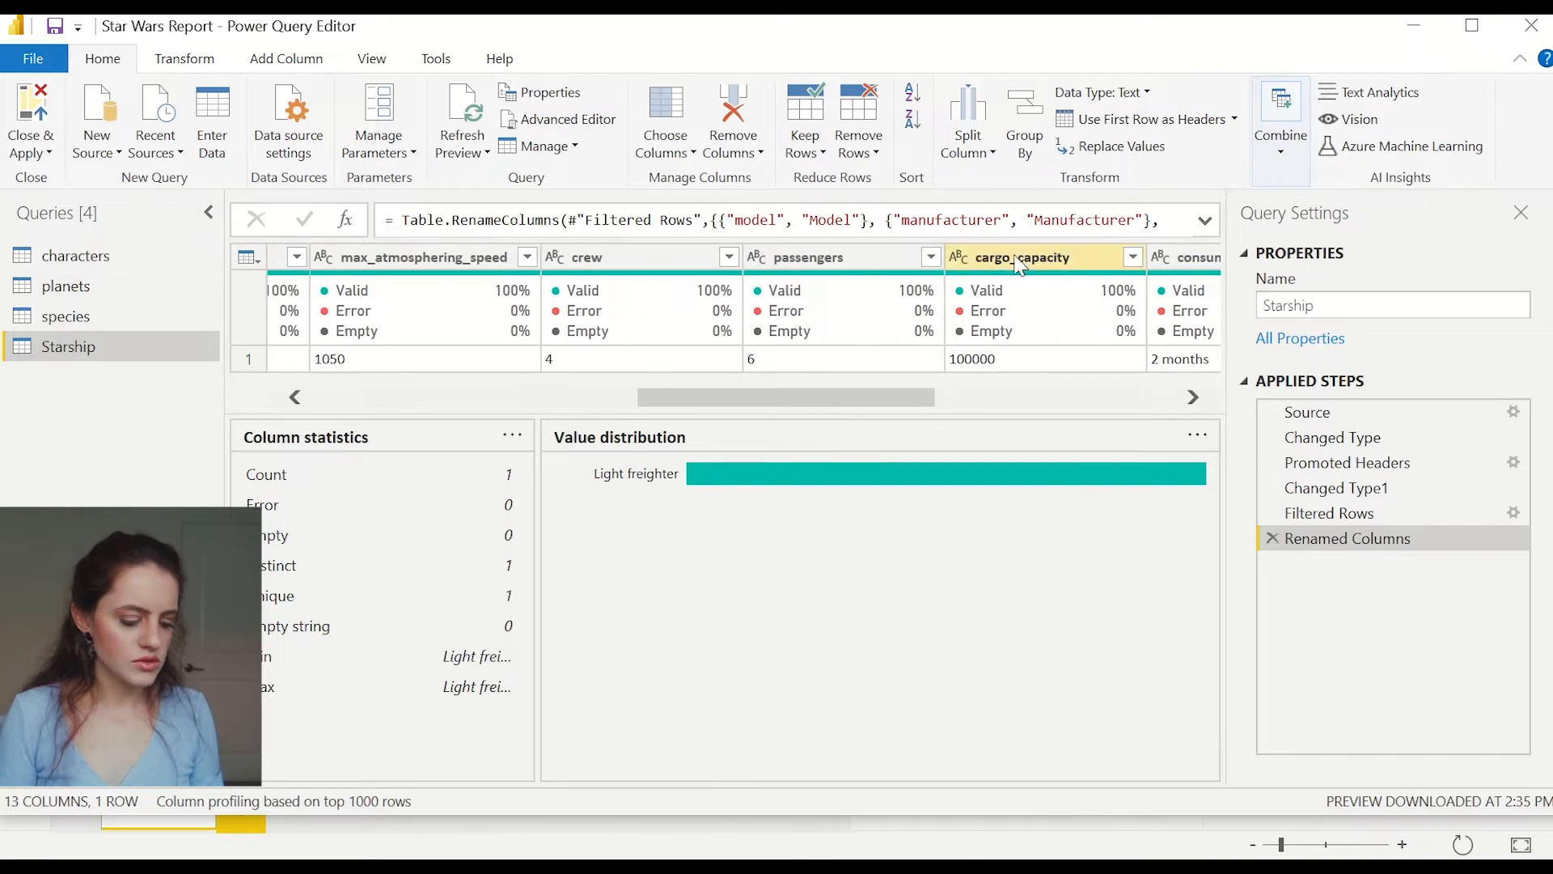
right_click(1018, 257)
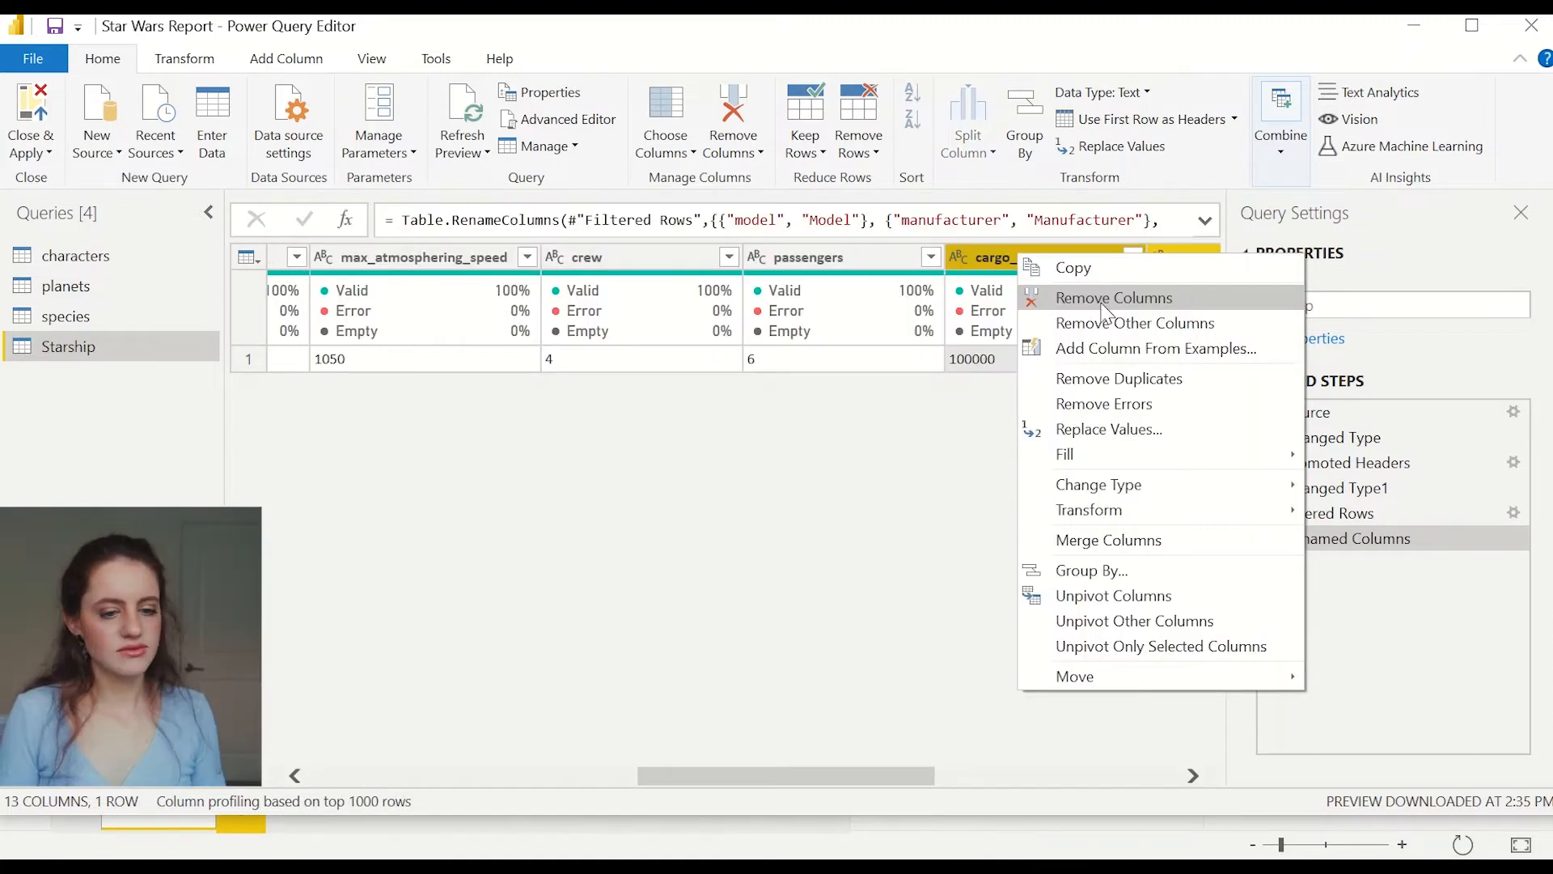
click(1066, 299)
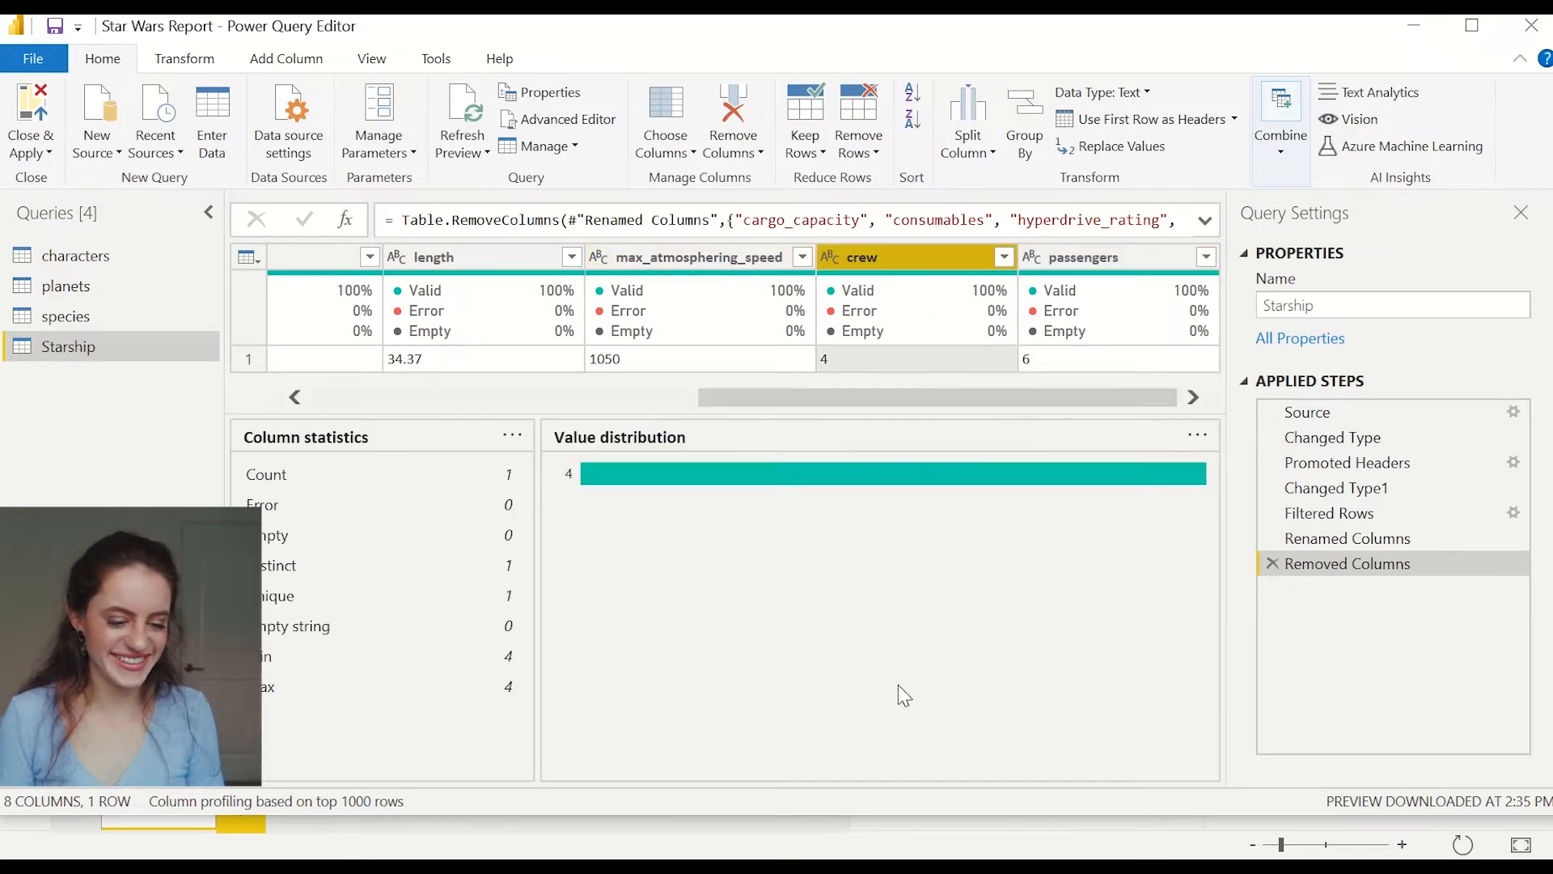
Rename the Starship query's length column to Length and its passengers column to Passengers
text(L)
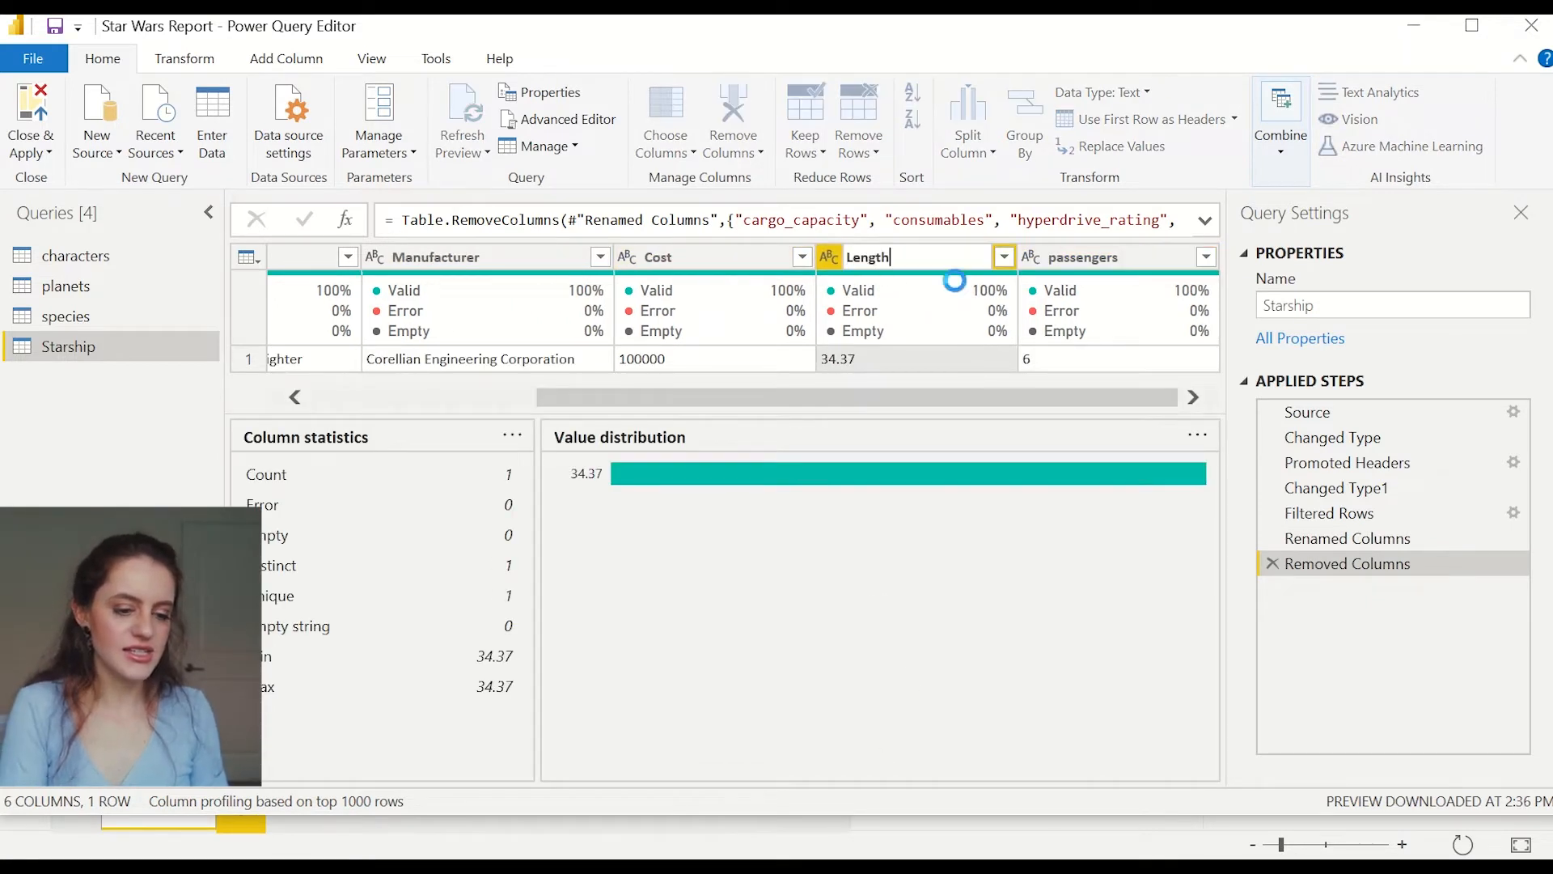
key(Tab)
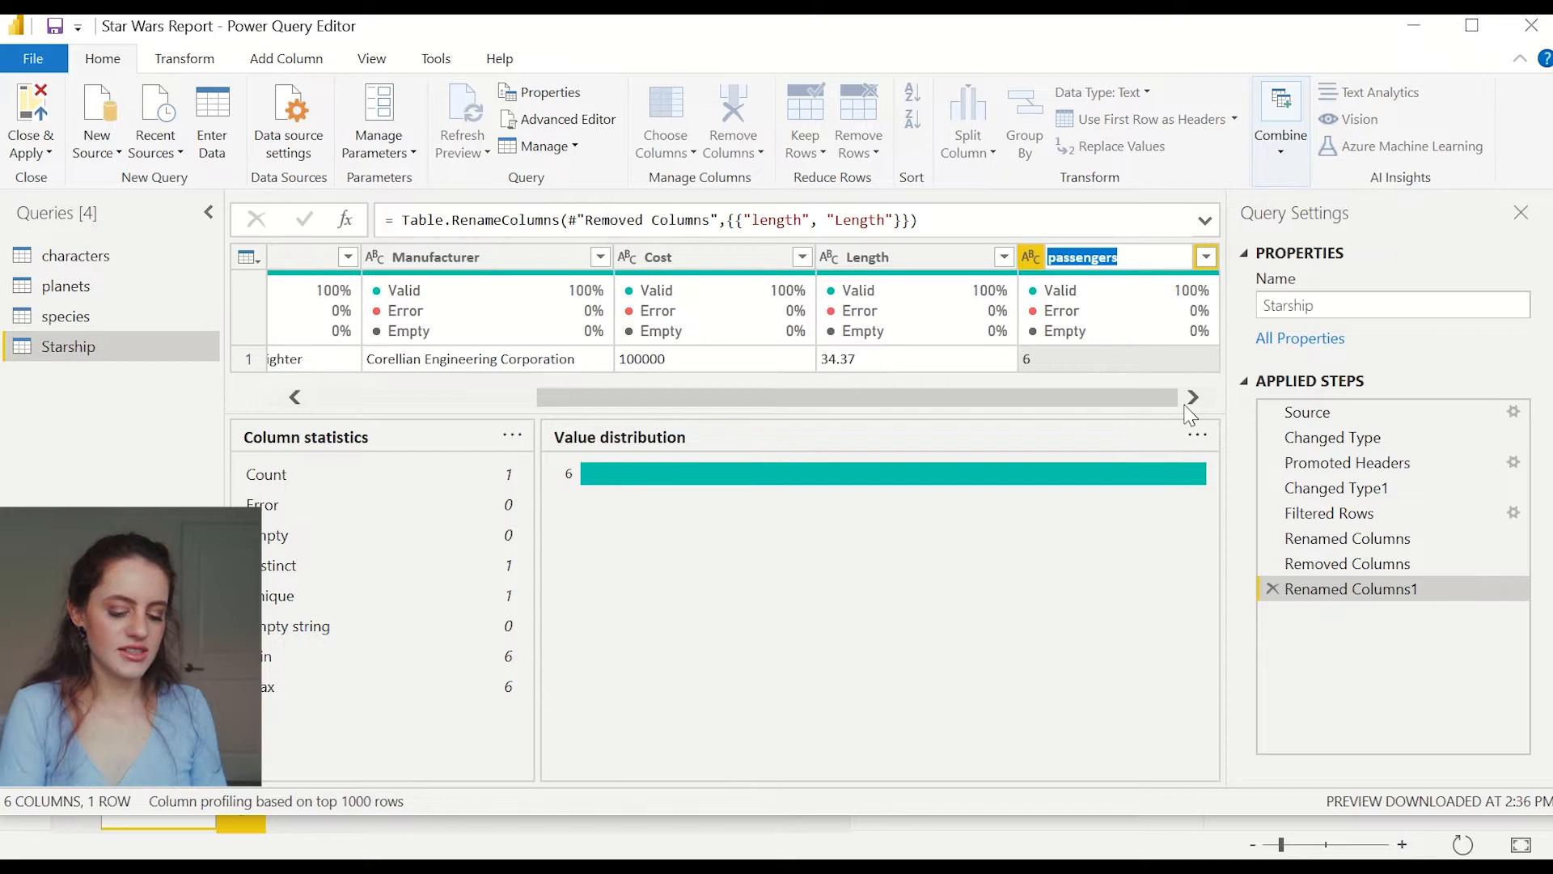
text(Passengers)
key(Return)
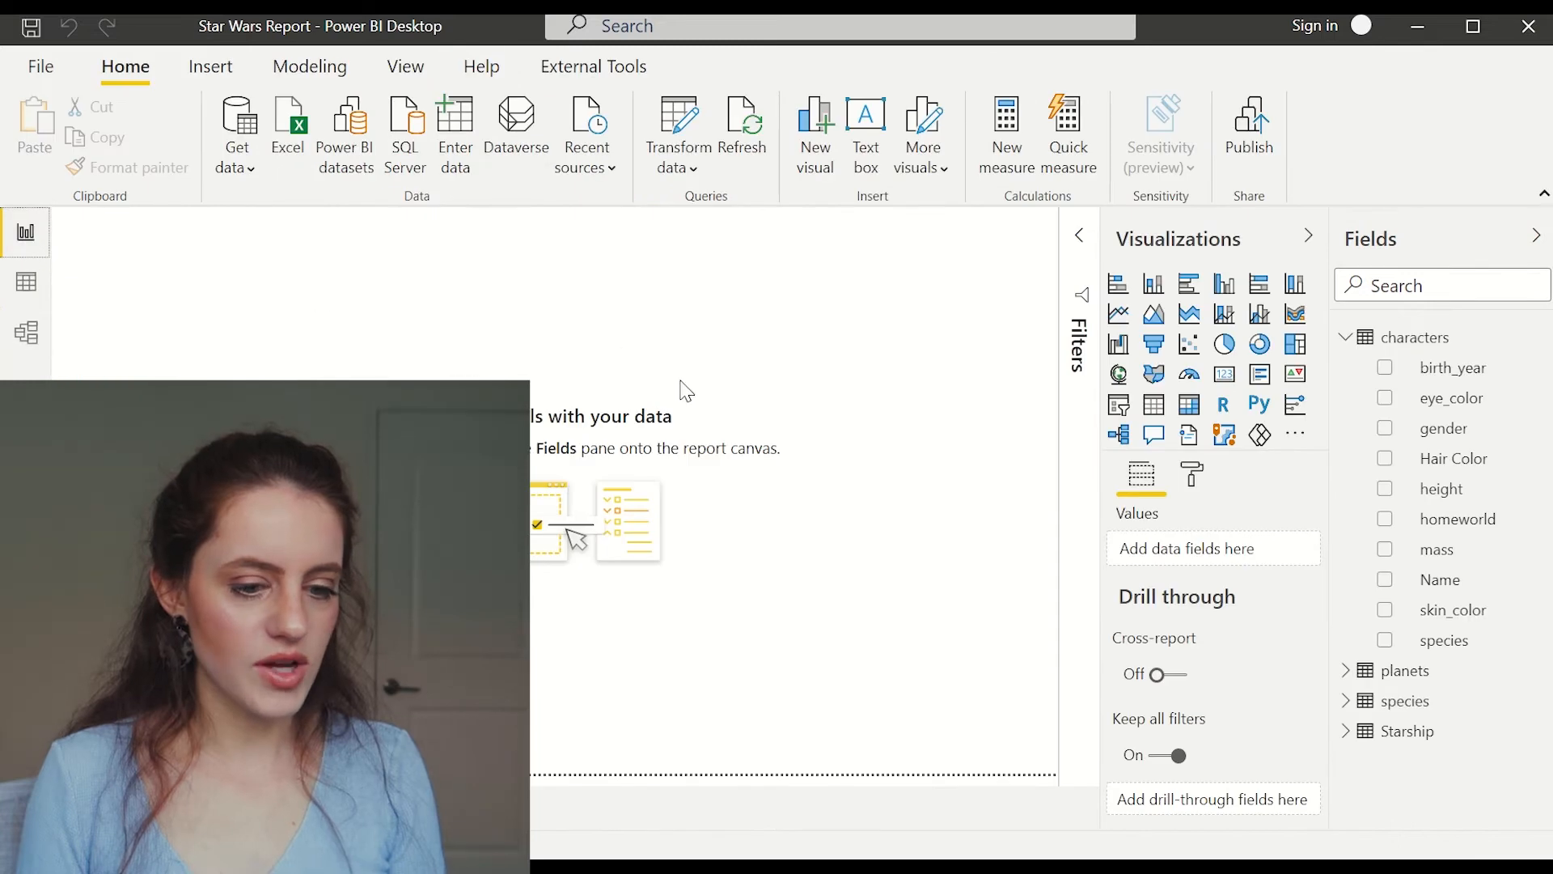
Open the report page's background formatting and reduce the background transparency
click(1192, 477)
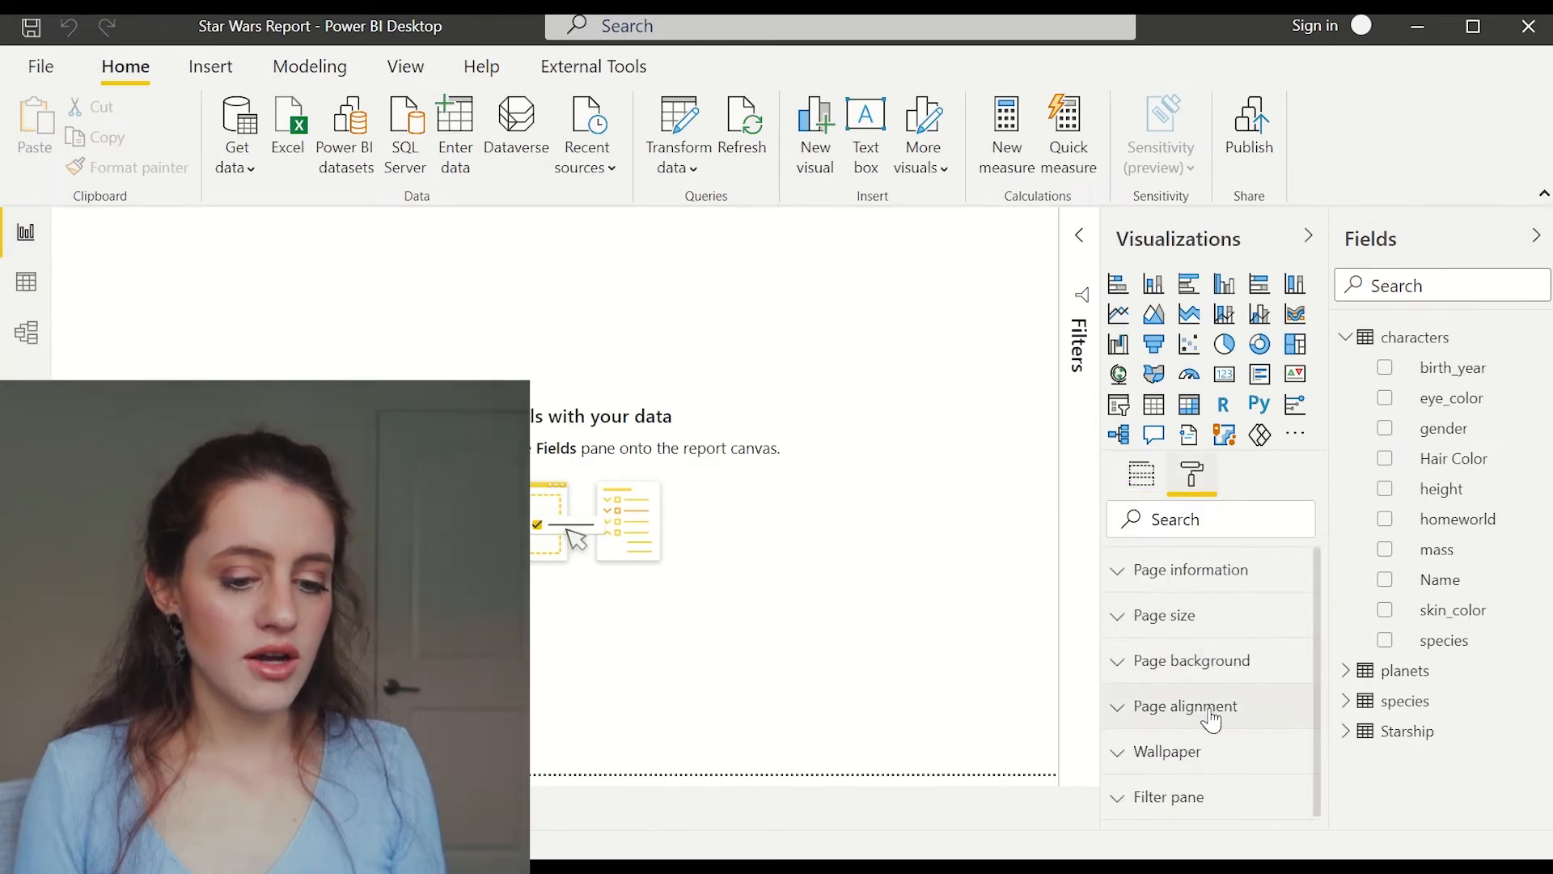
click(1207, 666)
scroll(1210, 675, down, 2)
drag(1292, 698, 1154, 722)
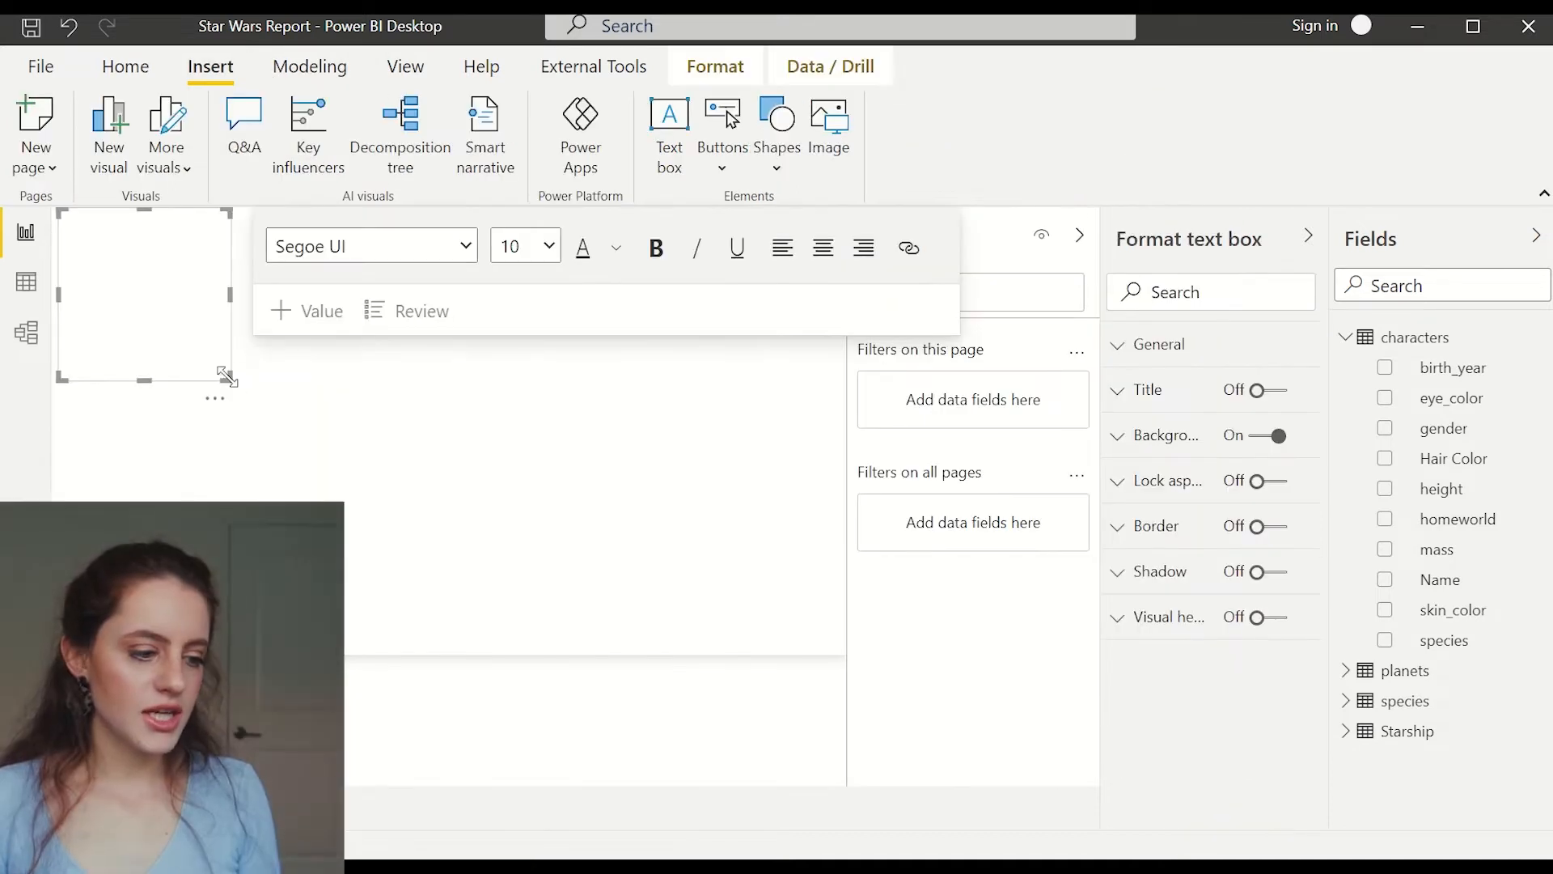
Stretch the text box across the full width at the head of the report page and enter the centred title Star Wars Report
drag(226, 376, 1002, 298)
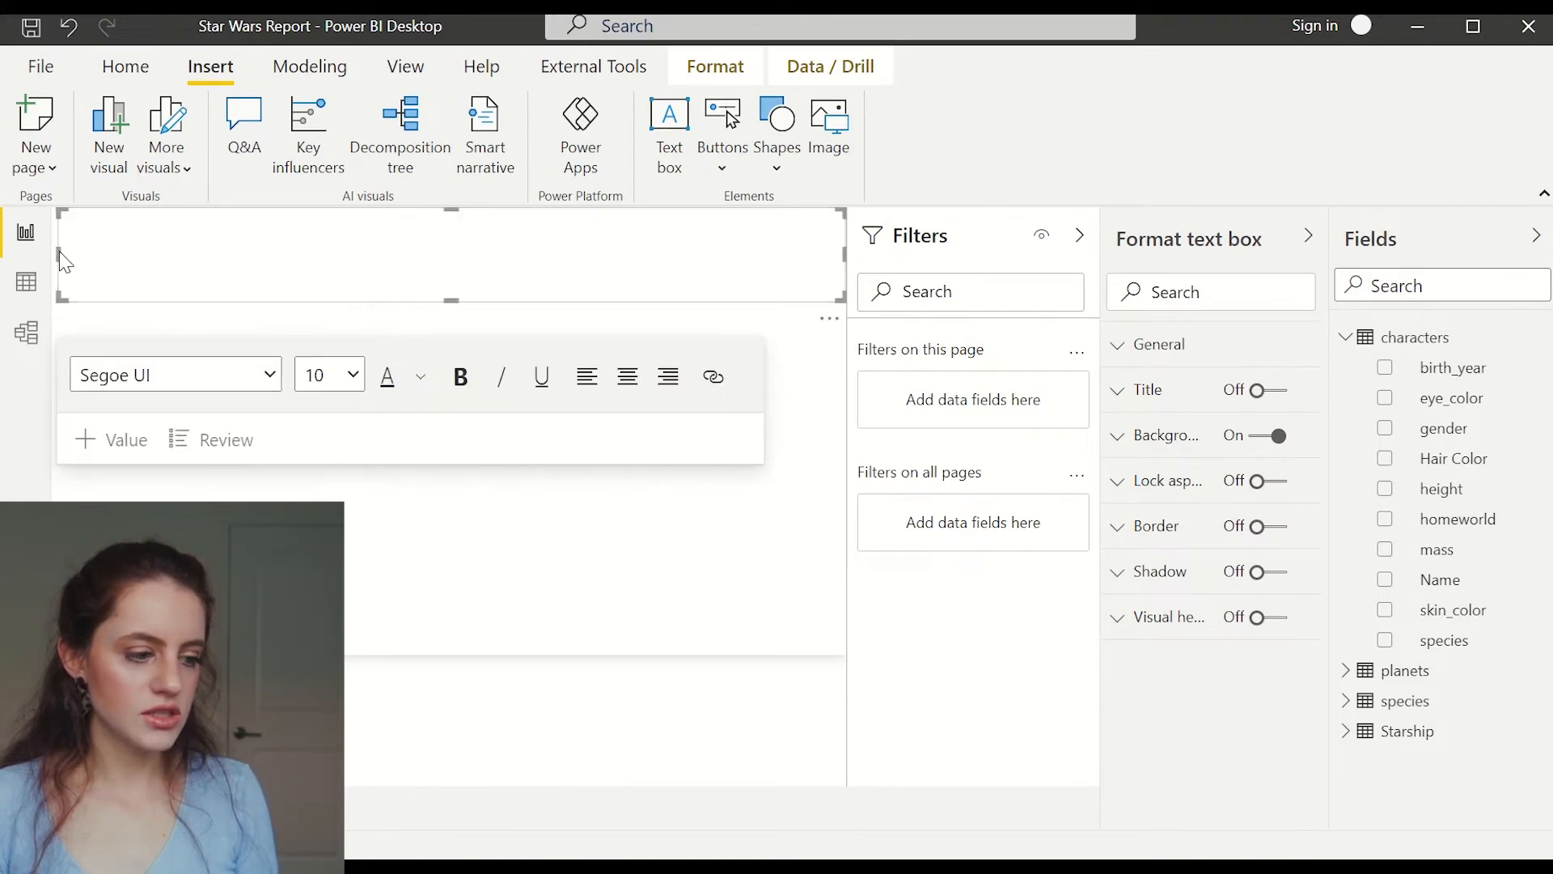
drag(57, 254, 37, 253)
click(316, 247)
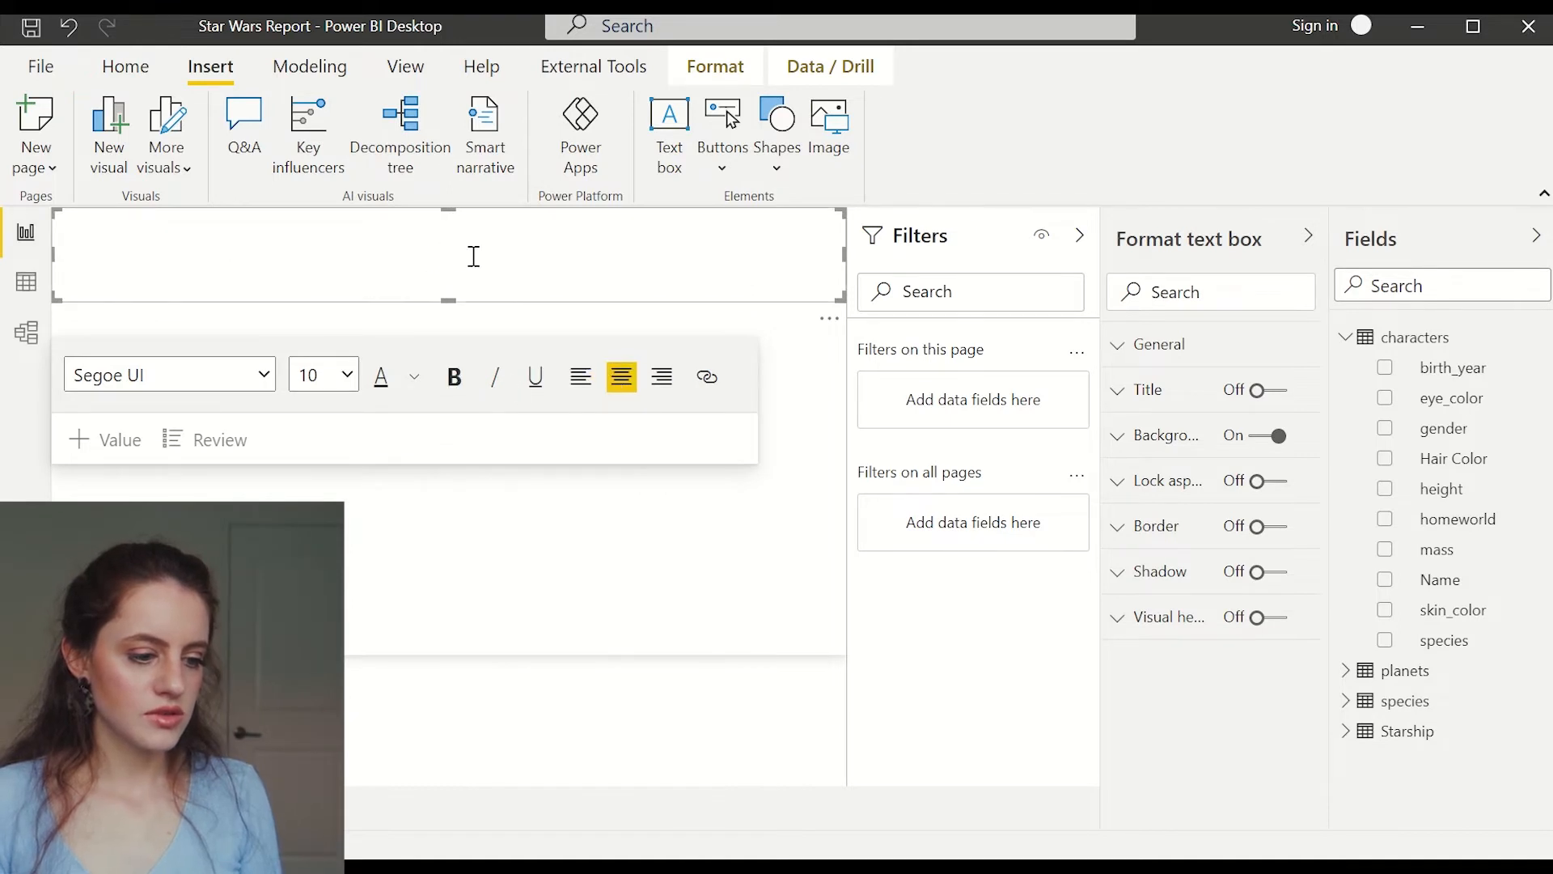
text(Star Wars Report)
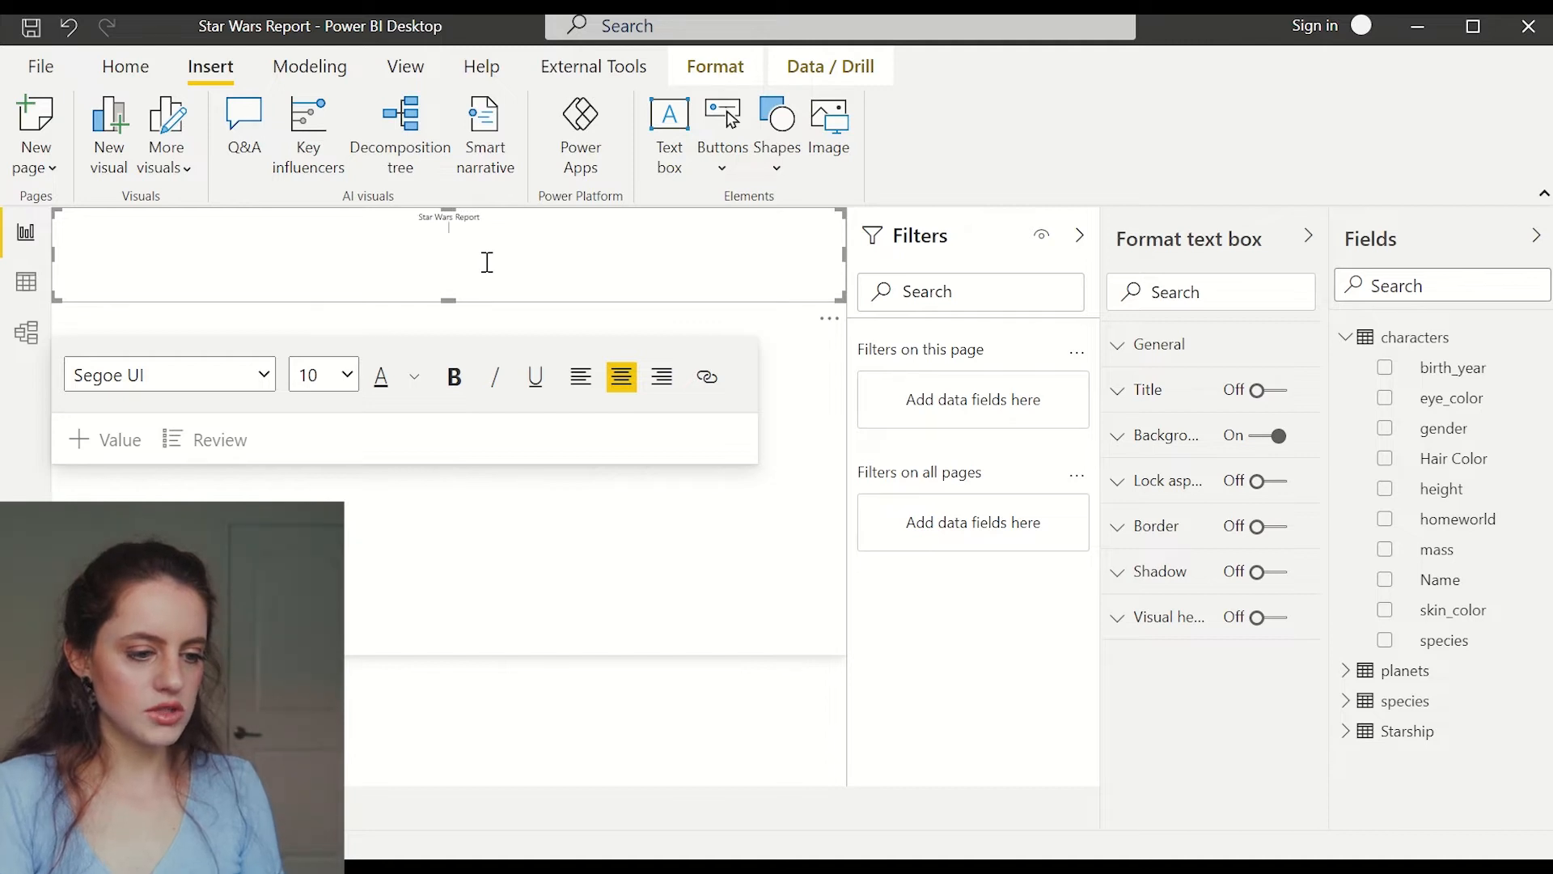
Format the report title text in Segoe (Bold) at size 42
key(ctrl+a)
click(347, 374)
scroll(317, 630, down, 5)
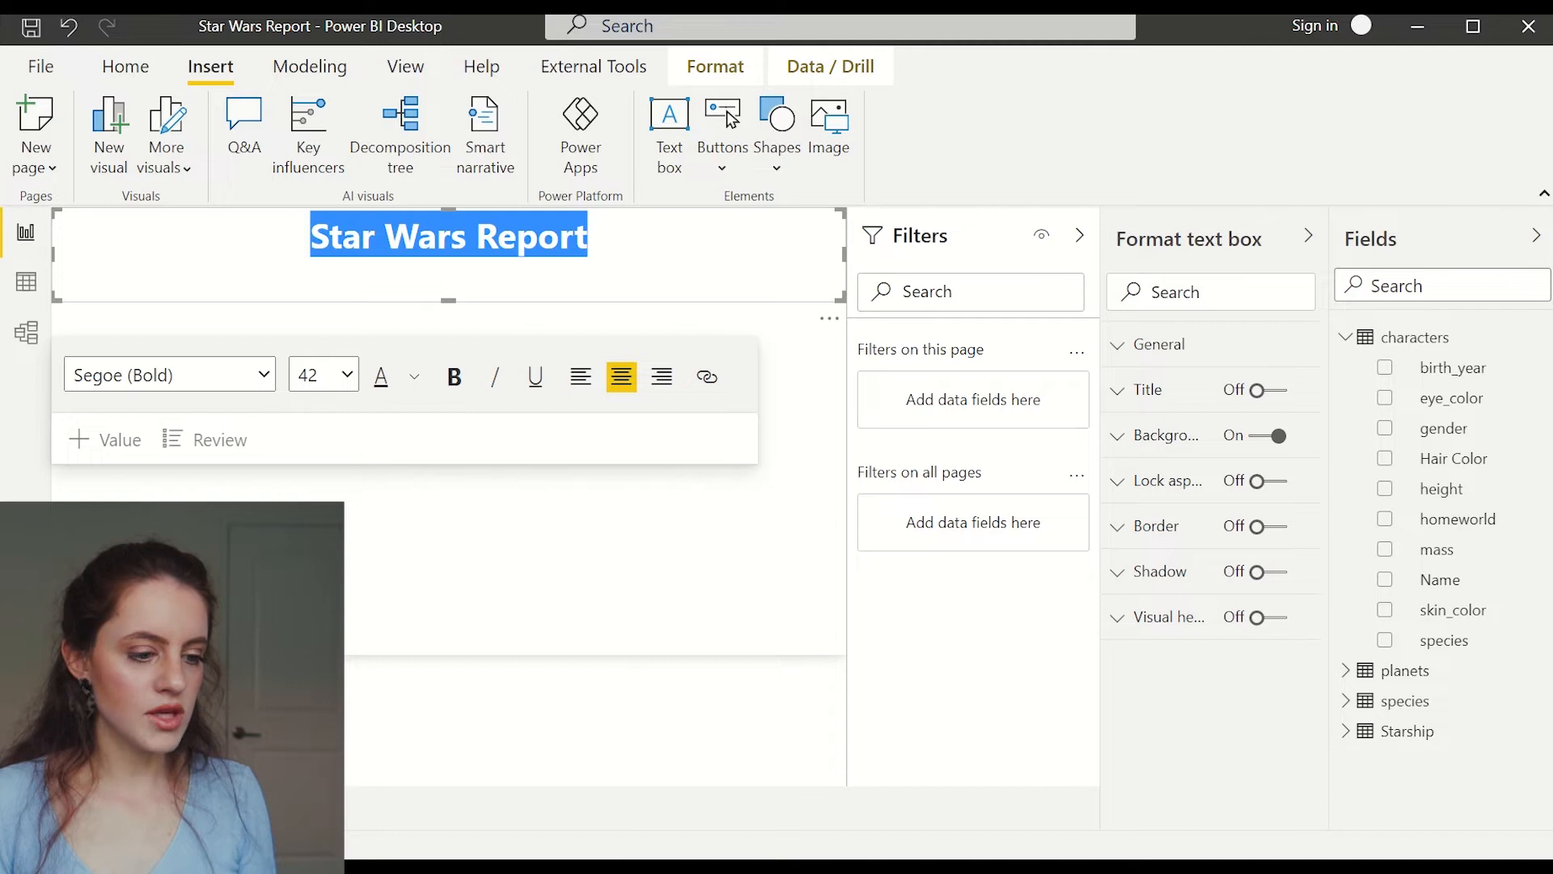
click(477, 542)
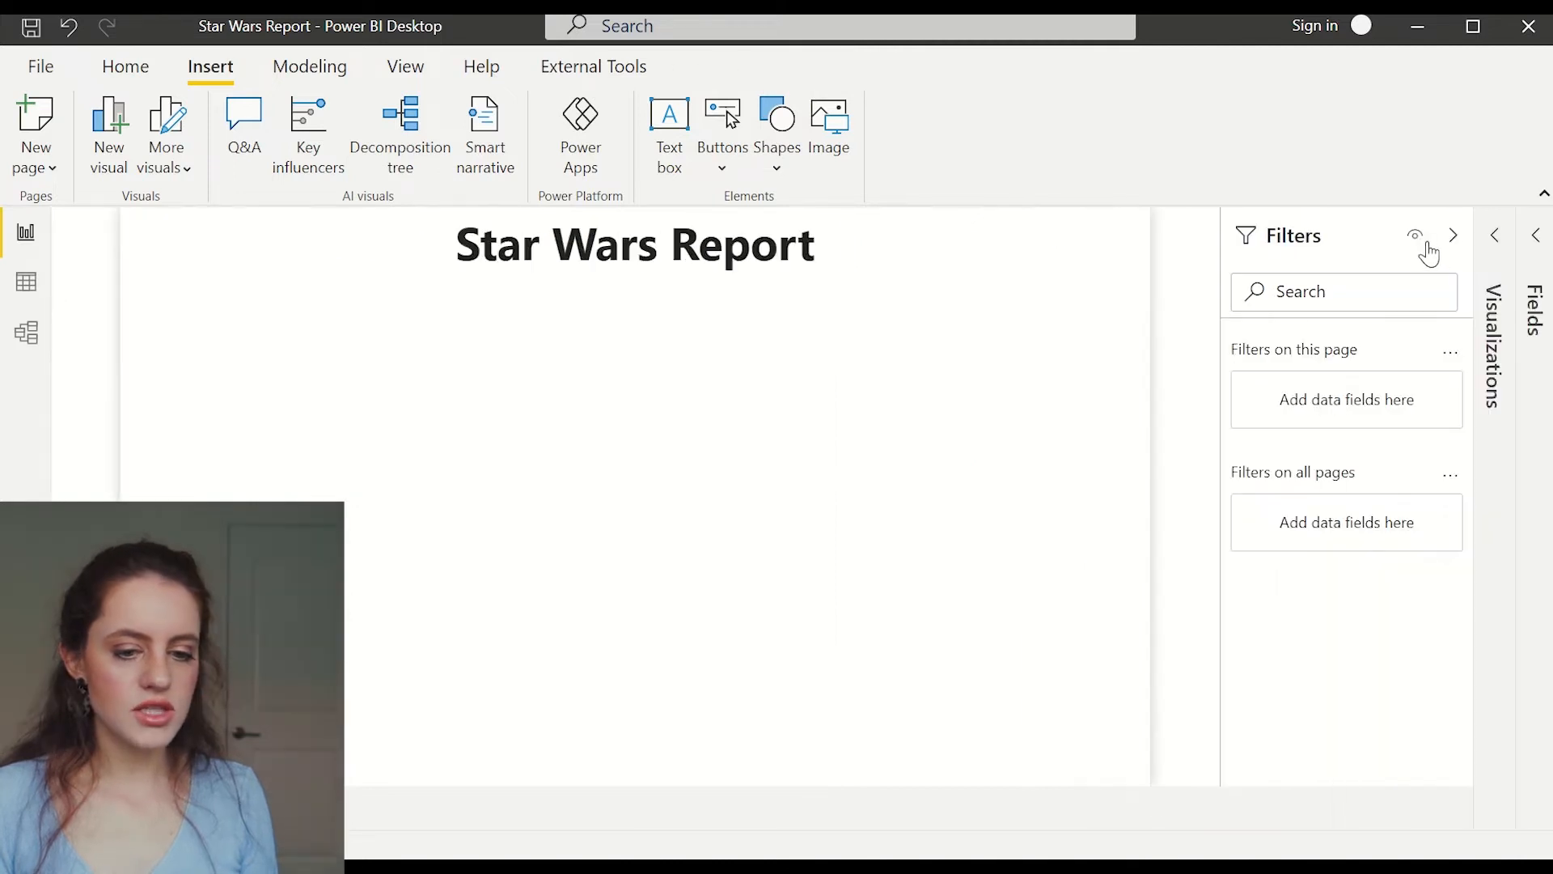
Hide the Filters pane and replace the word Report in the page title with Dashboard
click(1430, 242)
click(1250, 267)
key(ctrl+BackSpace)
text(Dashboa)
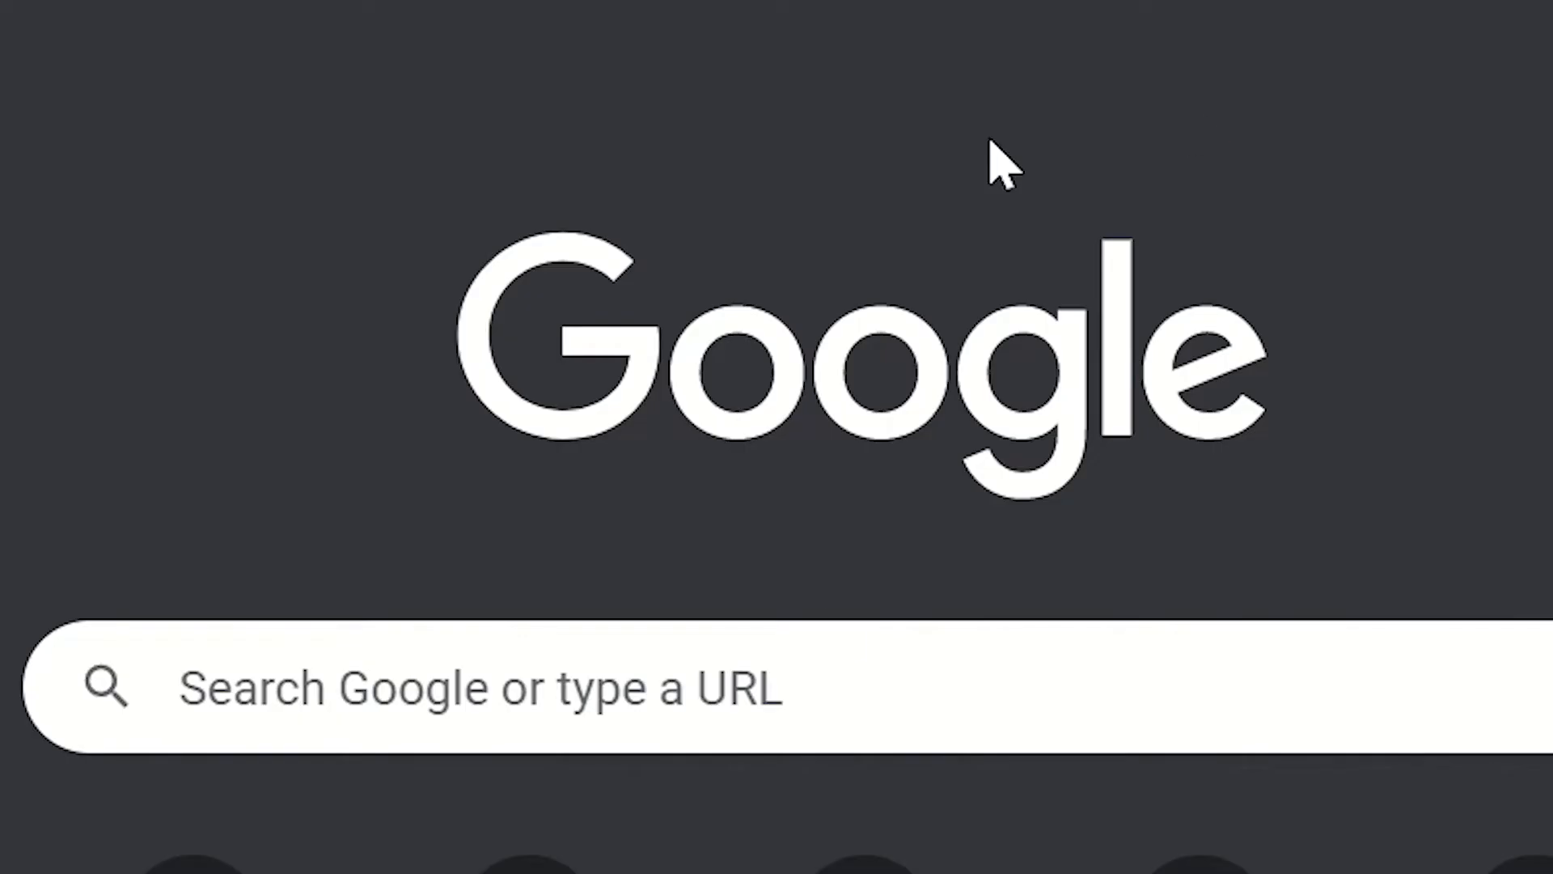
Switch to the web browser and search Google Images for star wars background no copyright
click(835, 712)
text(star wars backg)
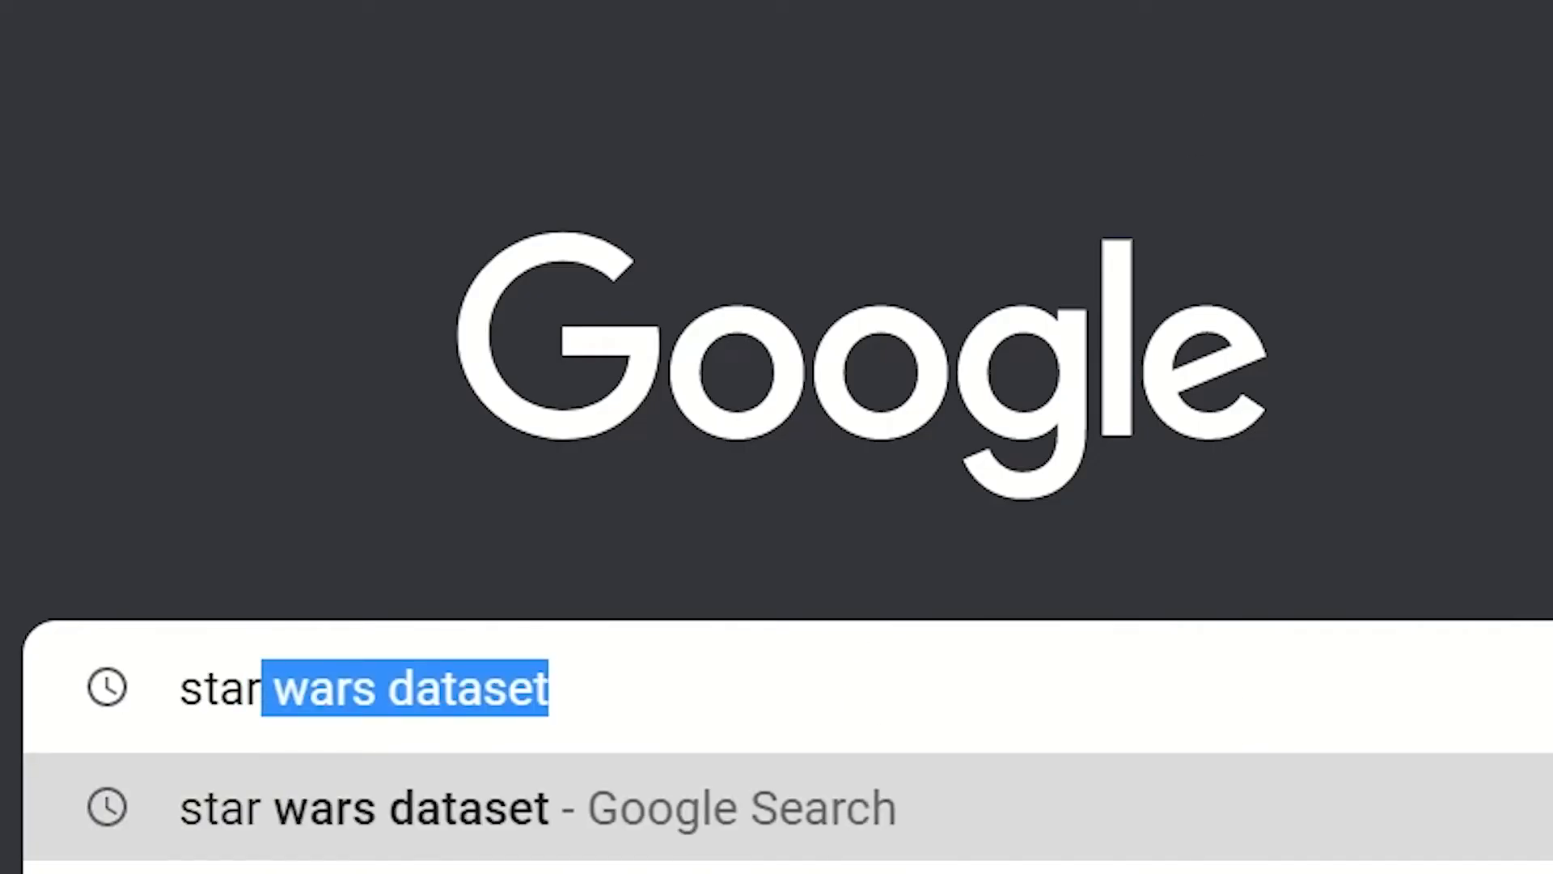
text(round no copyright)
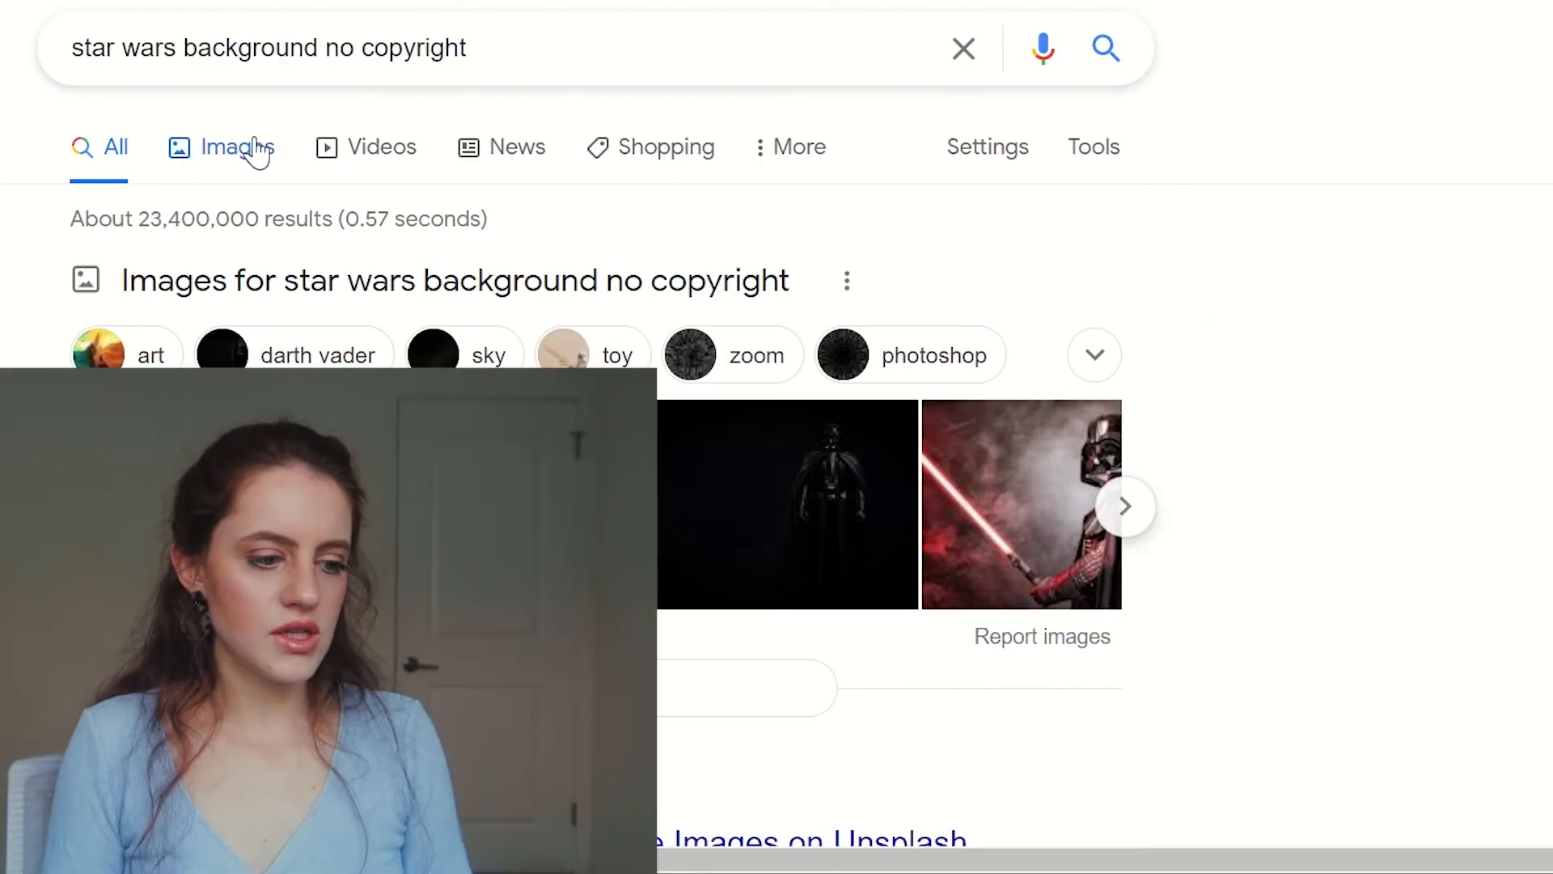
click(250, 147)
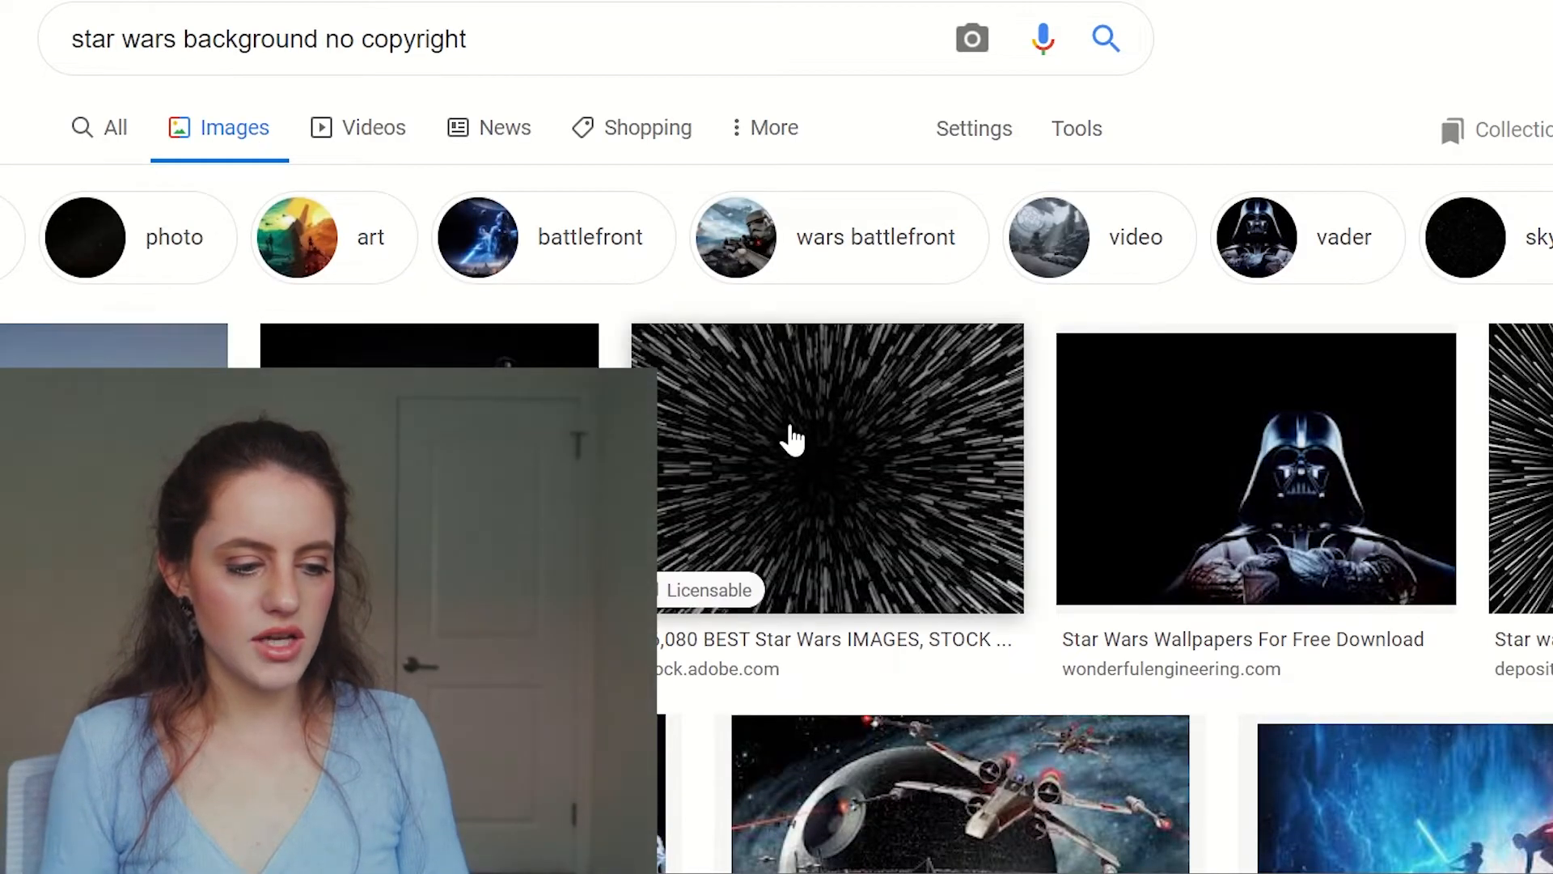
Open the Darth Vader wallpaper on its Wonderful Engineering source page and save the image
click(1256, 470)
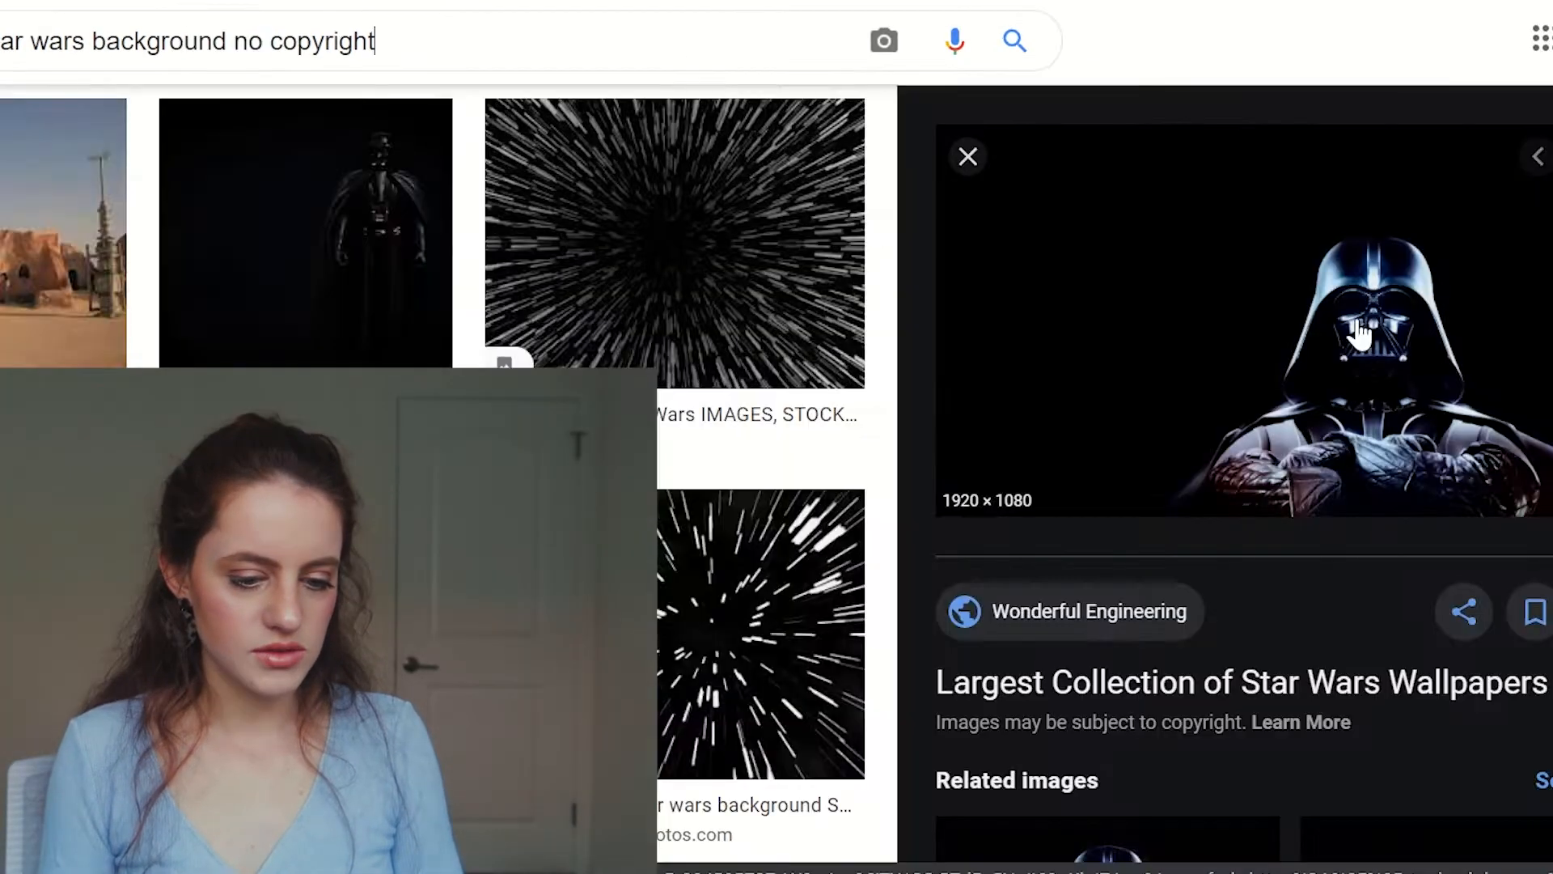
click(1356, 324)
scroll(809, 518, down, 10)
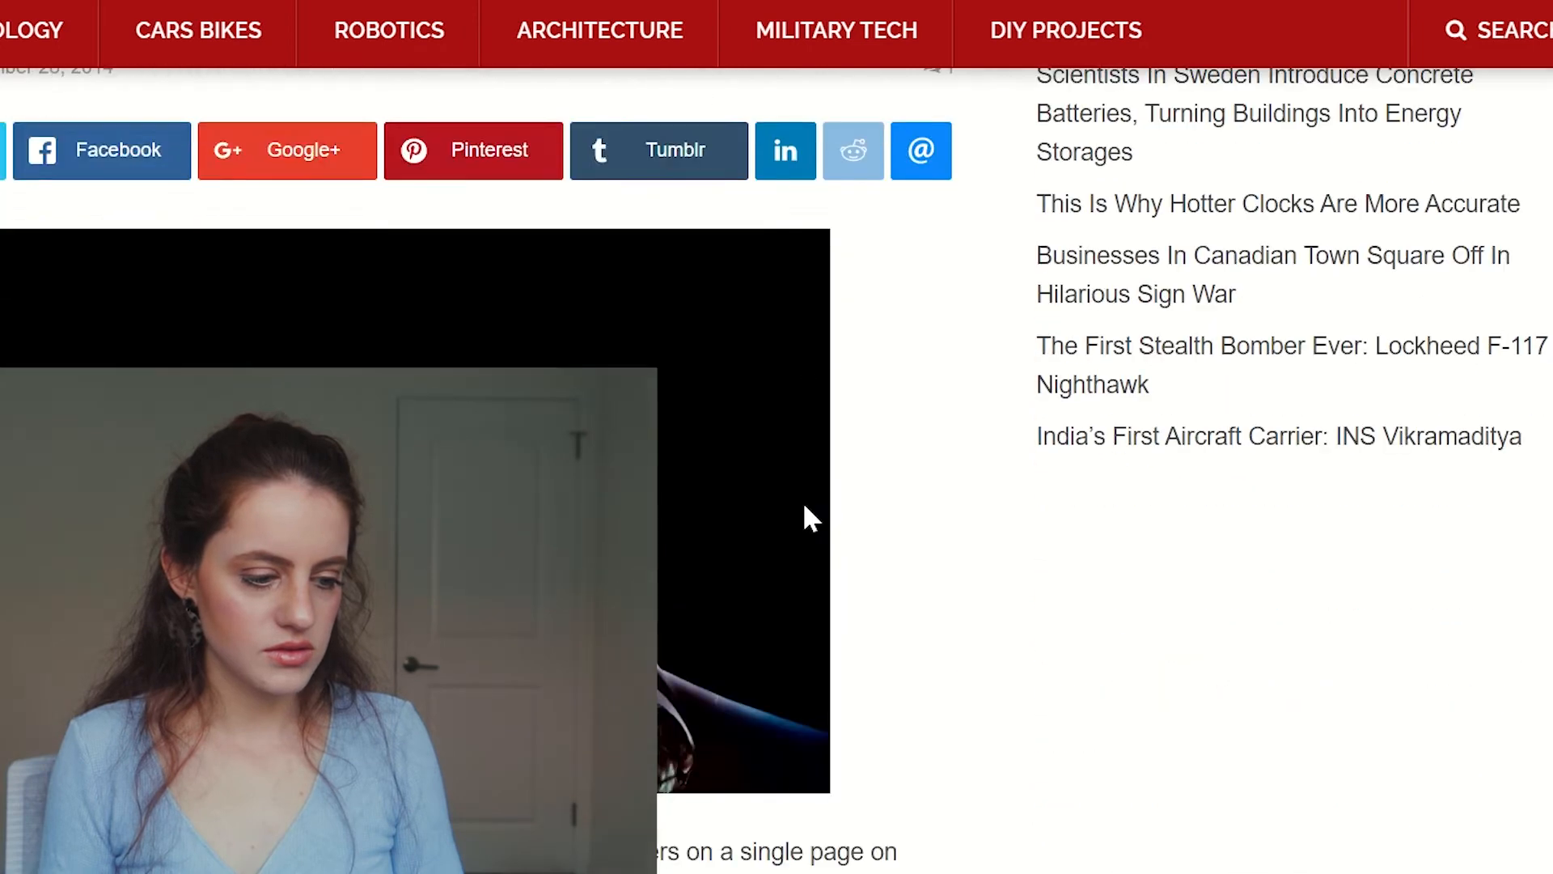
drag(318, 266, 857, 352)
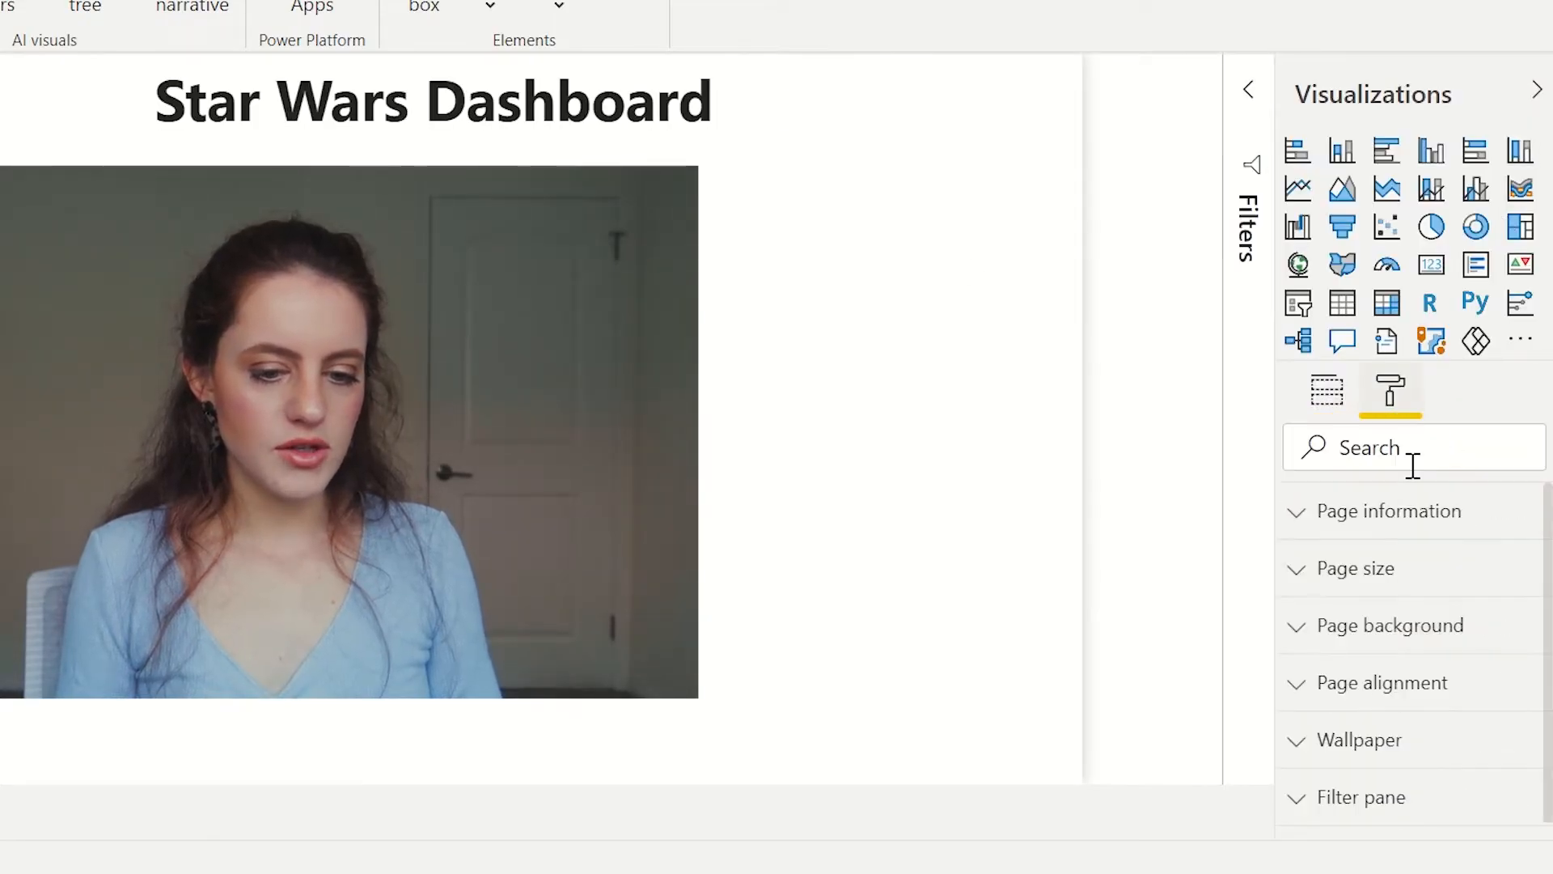
Switch back to Power BI and add star-wars-wallpaper-41-1024x576.jpg as the page background image
click(1391, 634)
scroll(1411, 647, down, 3)
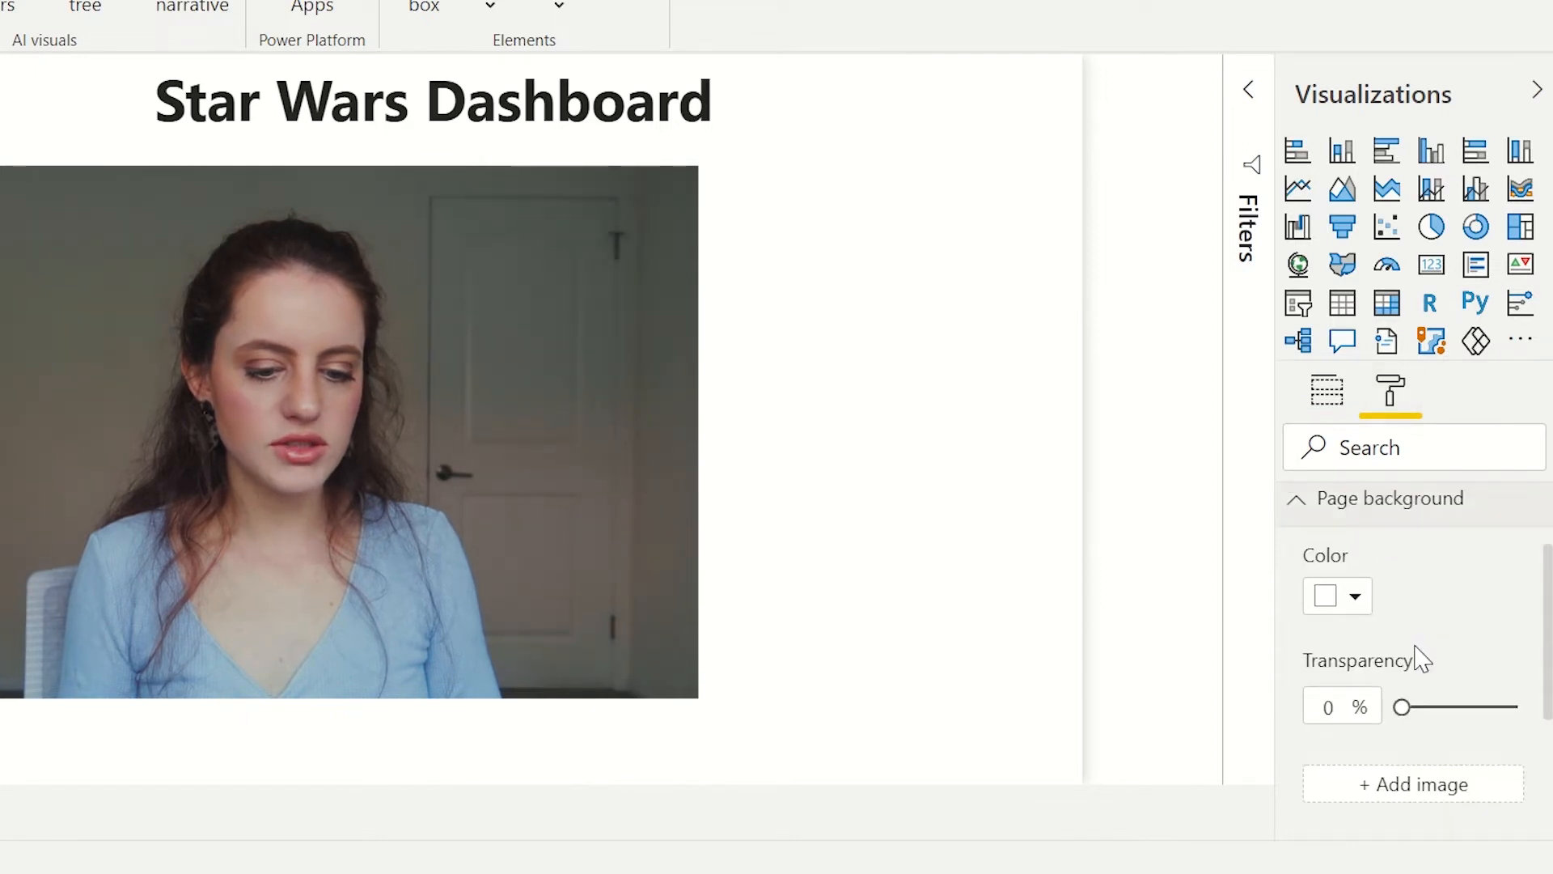
click(1427, 752)
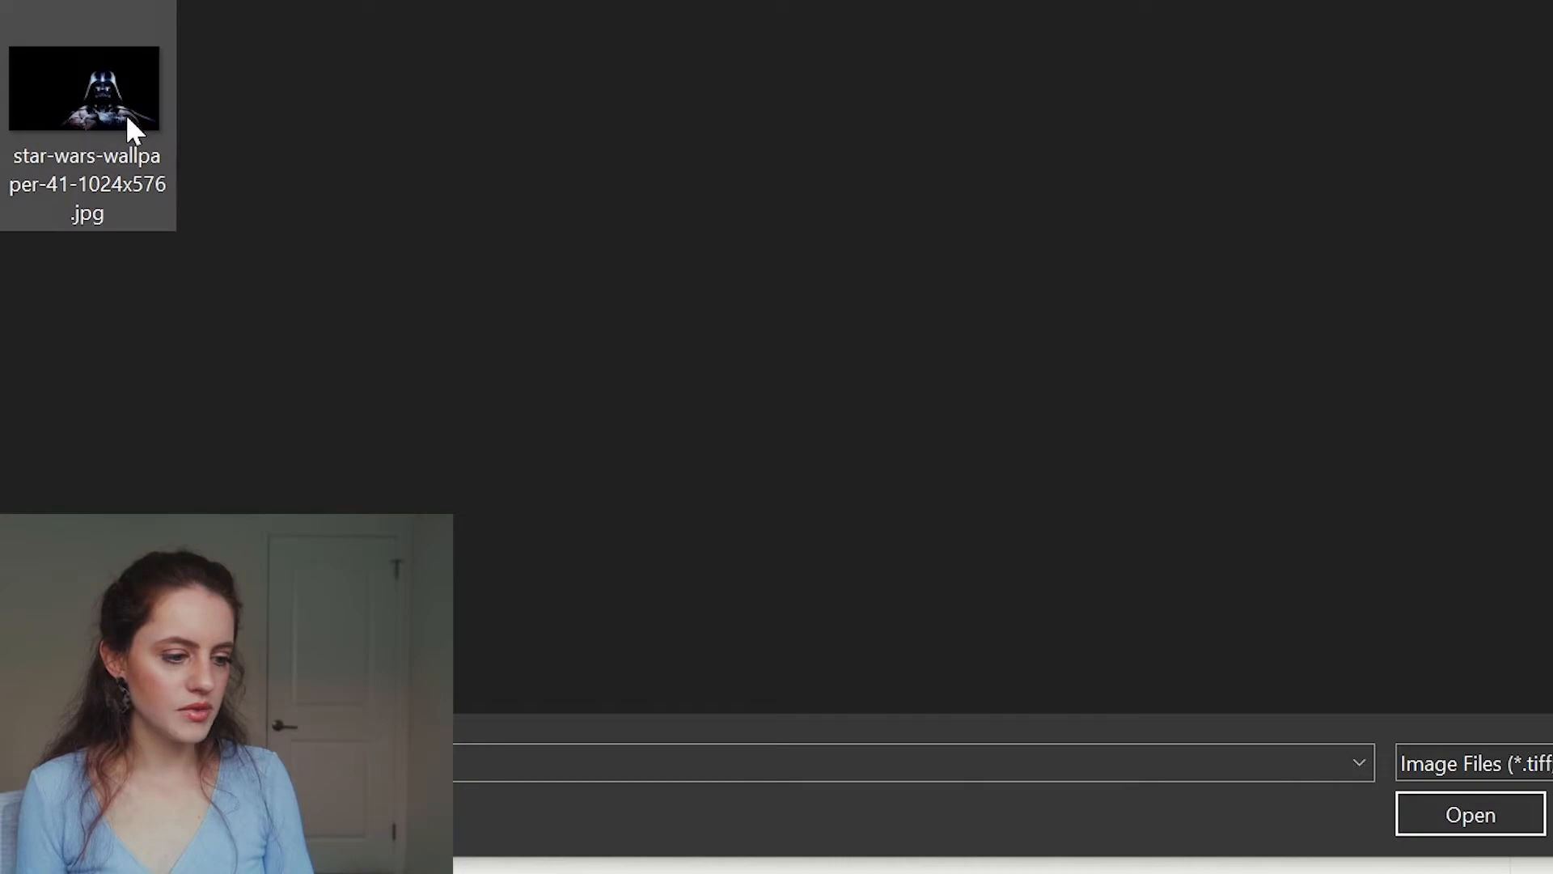
click(133, 129)
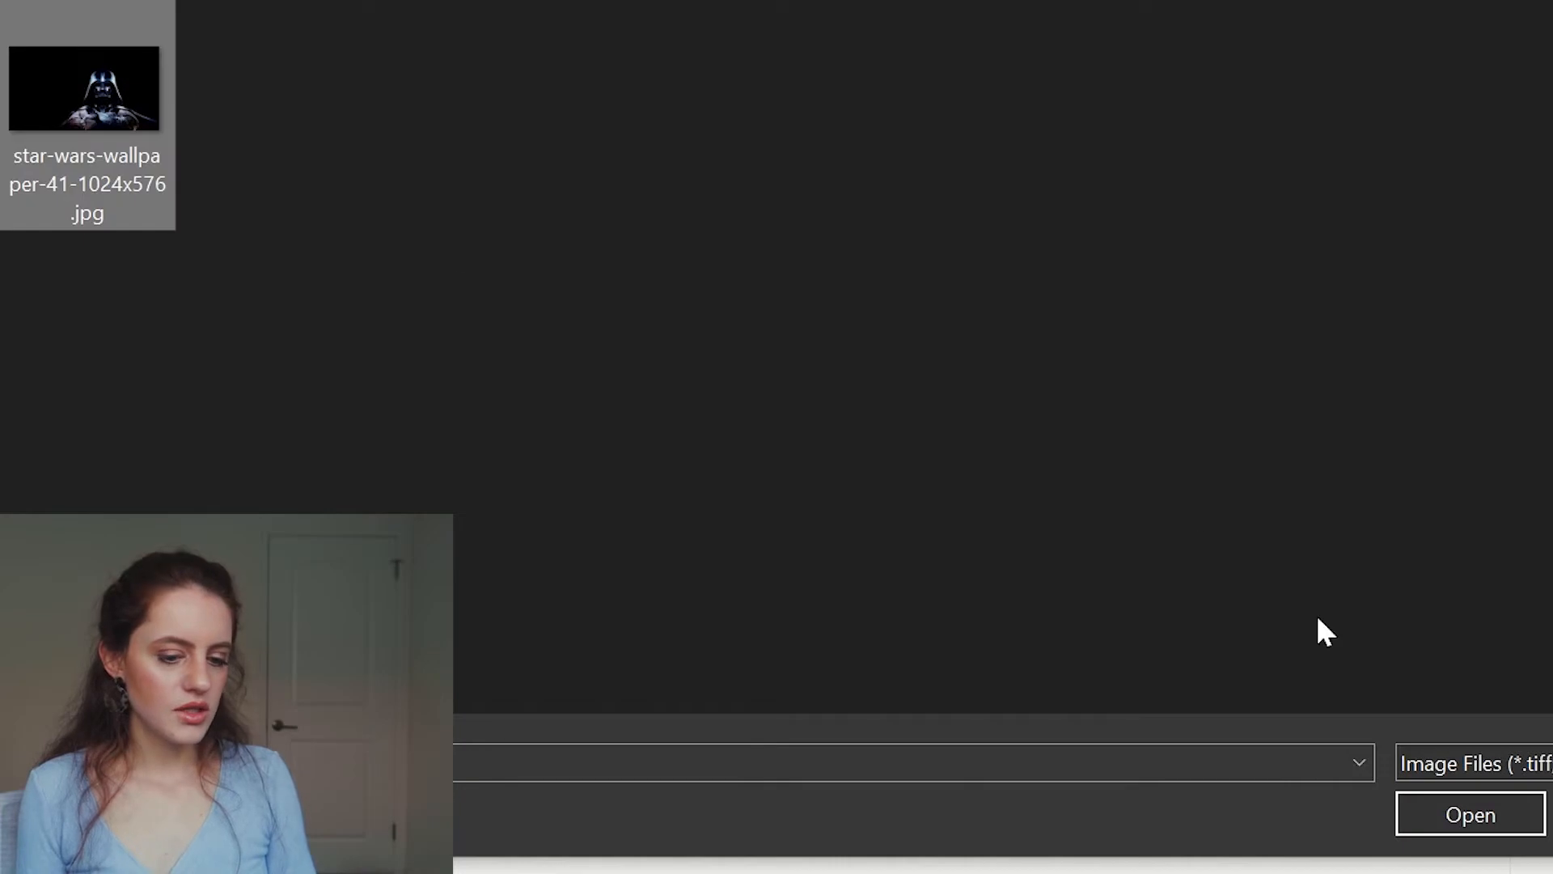
click(1466, 824)
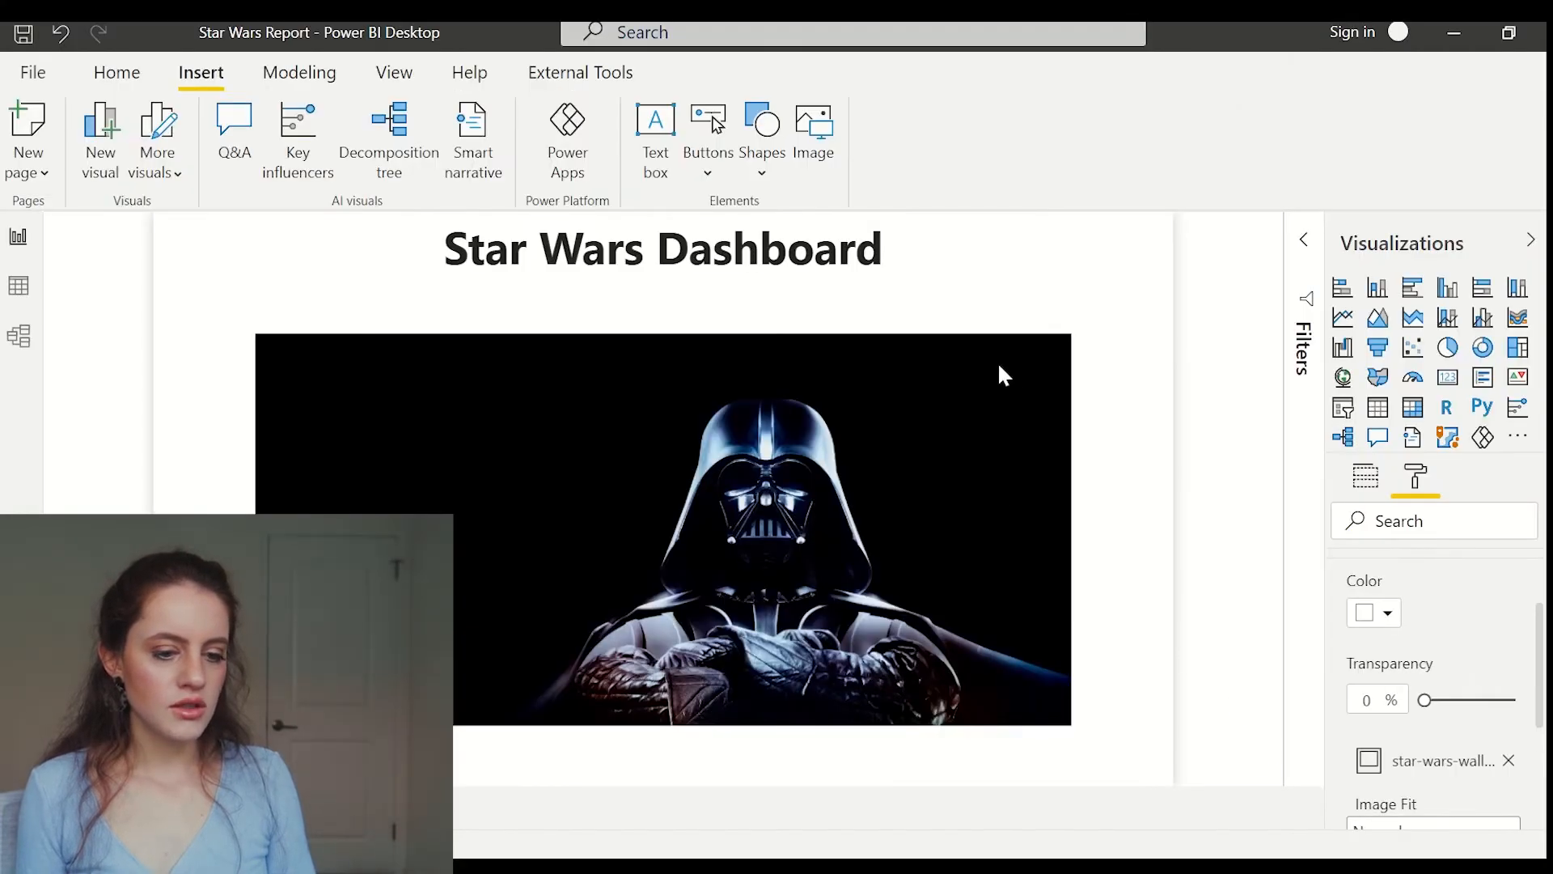
Set the page background's image fit to Fit and its transparency to 90%
scroll(1397, 778, down, 2)
click(1351, 707)
click(1448, 762)
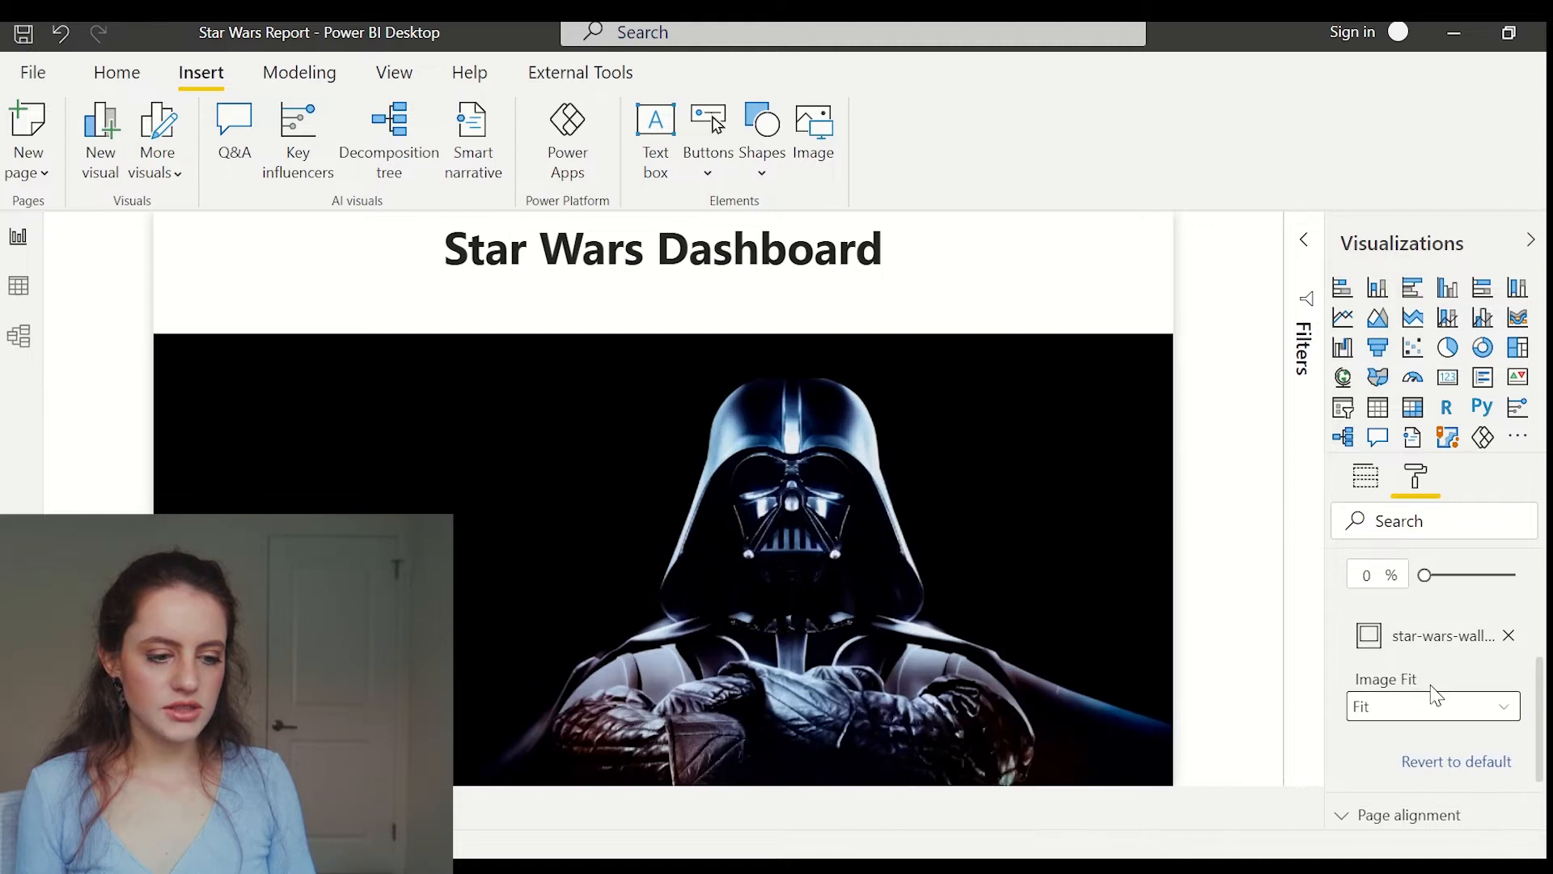
drag(1425, 575, 1452, 575)
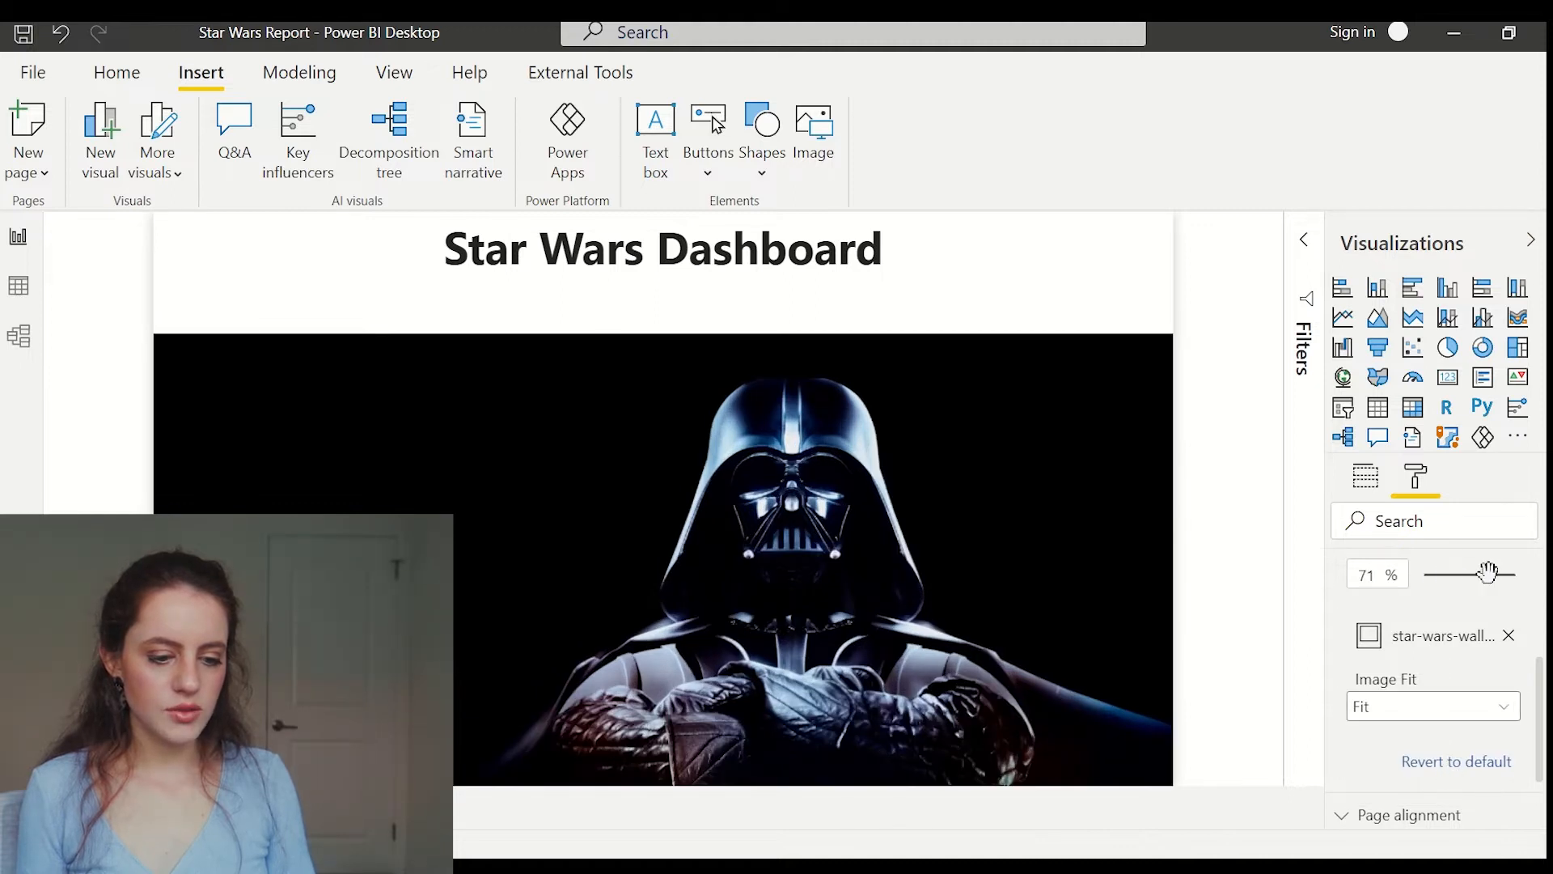
drag(1504, 575, 1506, 575)
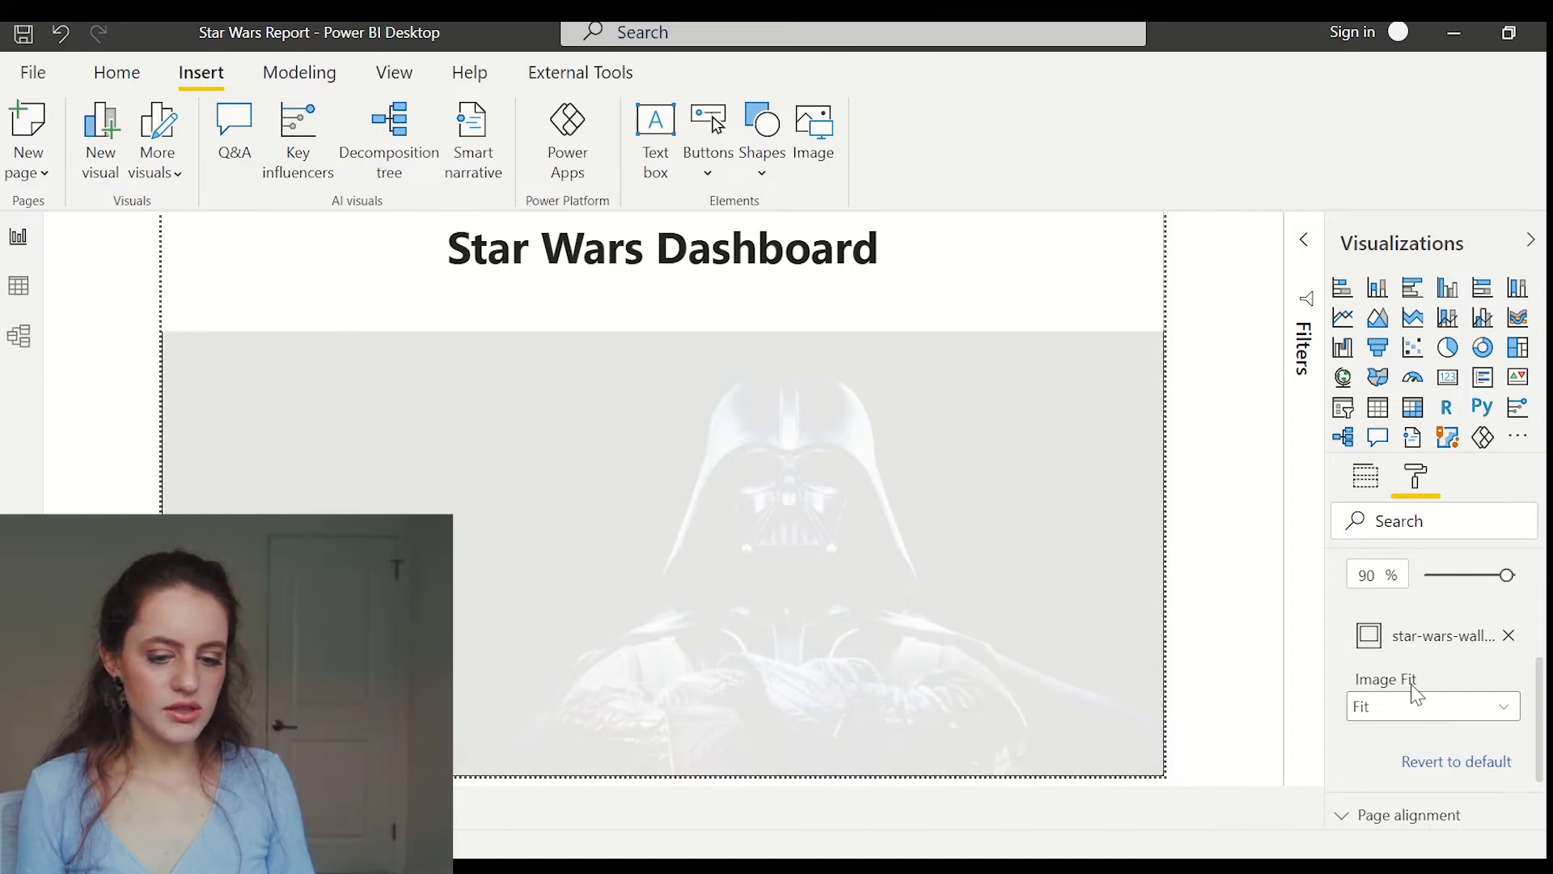
Turn off the background of the Star Wars Dashboard title text box and reduce the box's height slightly
click(780, 302)
click(1213, 371)
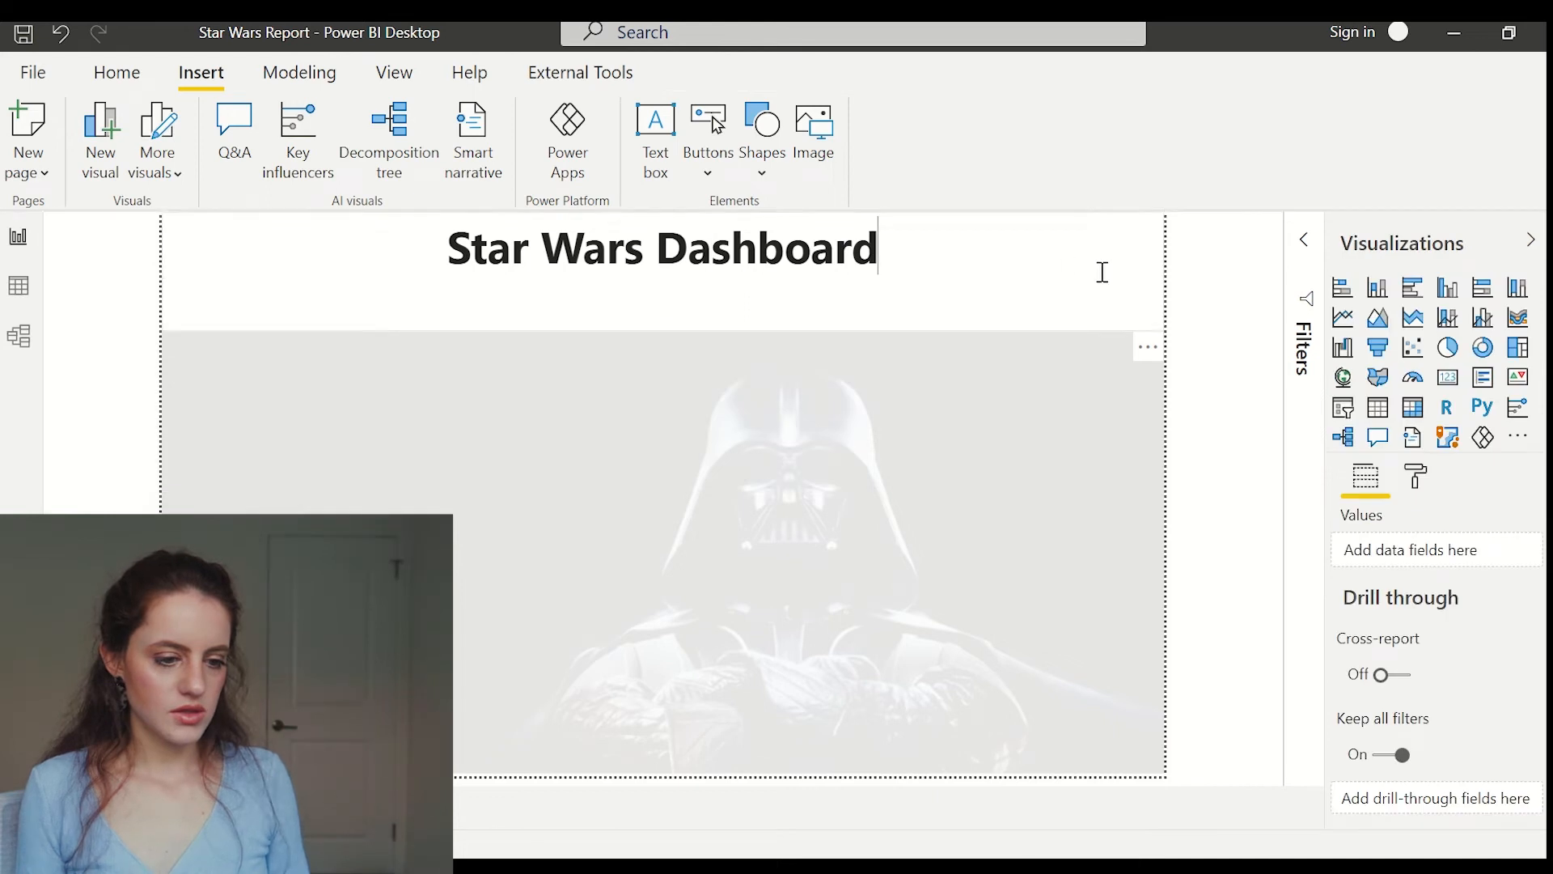
click(856, 291)
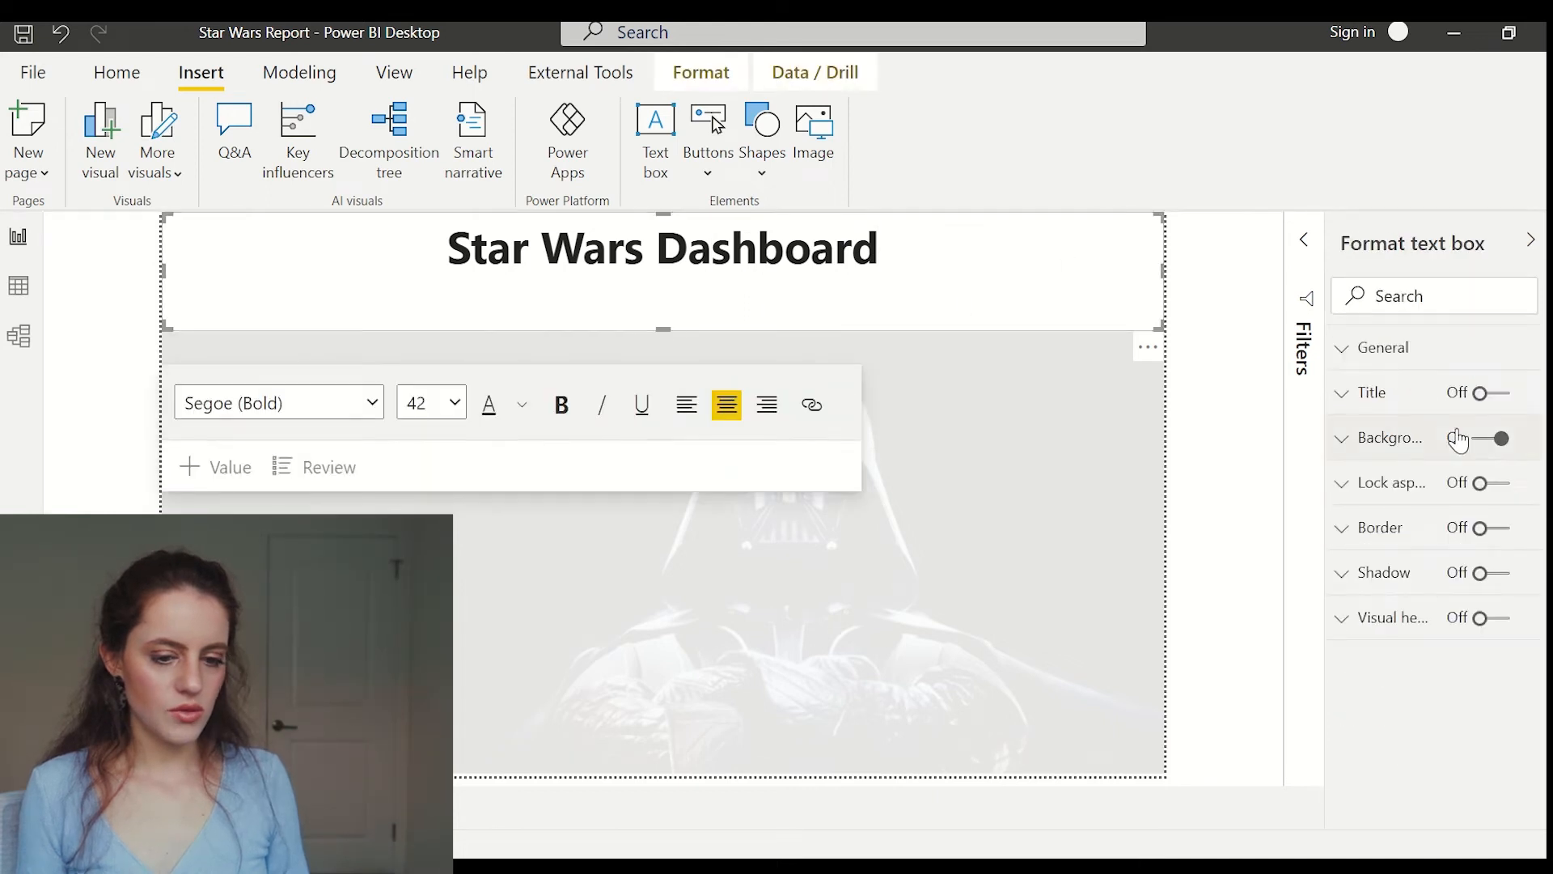
click(1501, 437)
drag(650, 324, 651, 307)
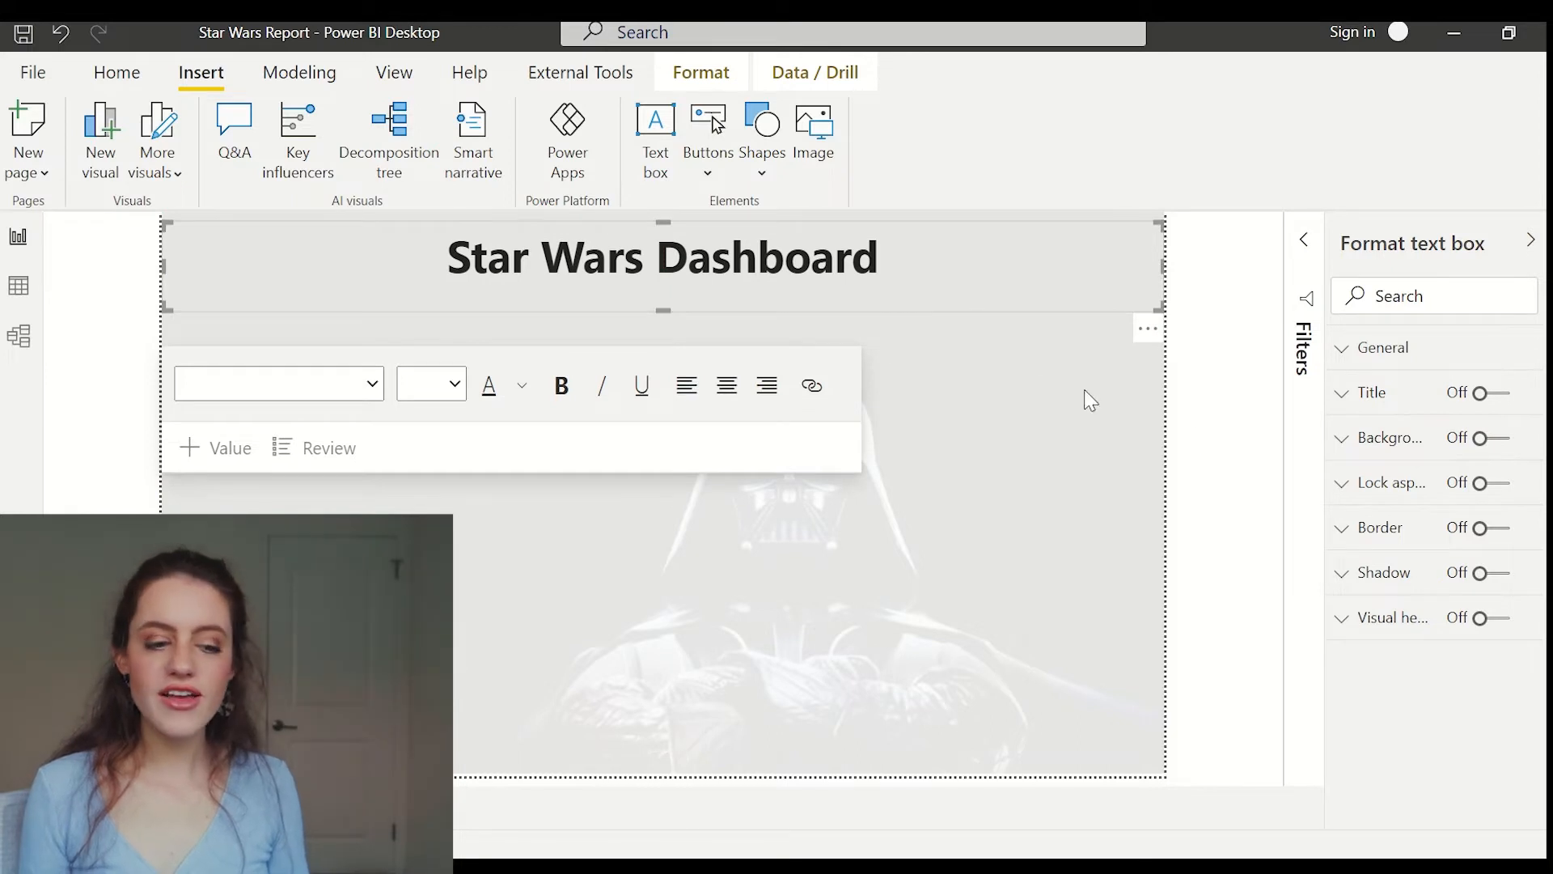
click(1196, 440)
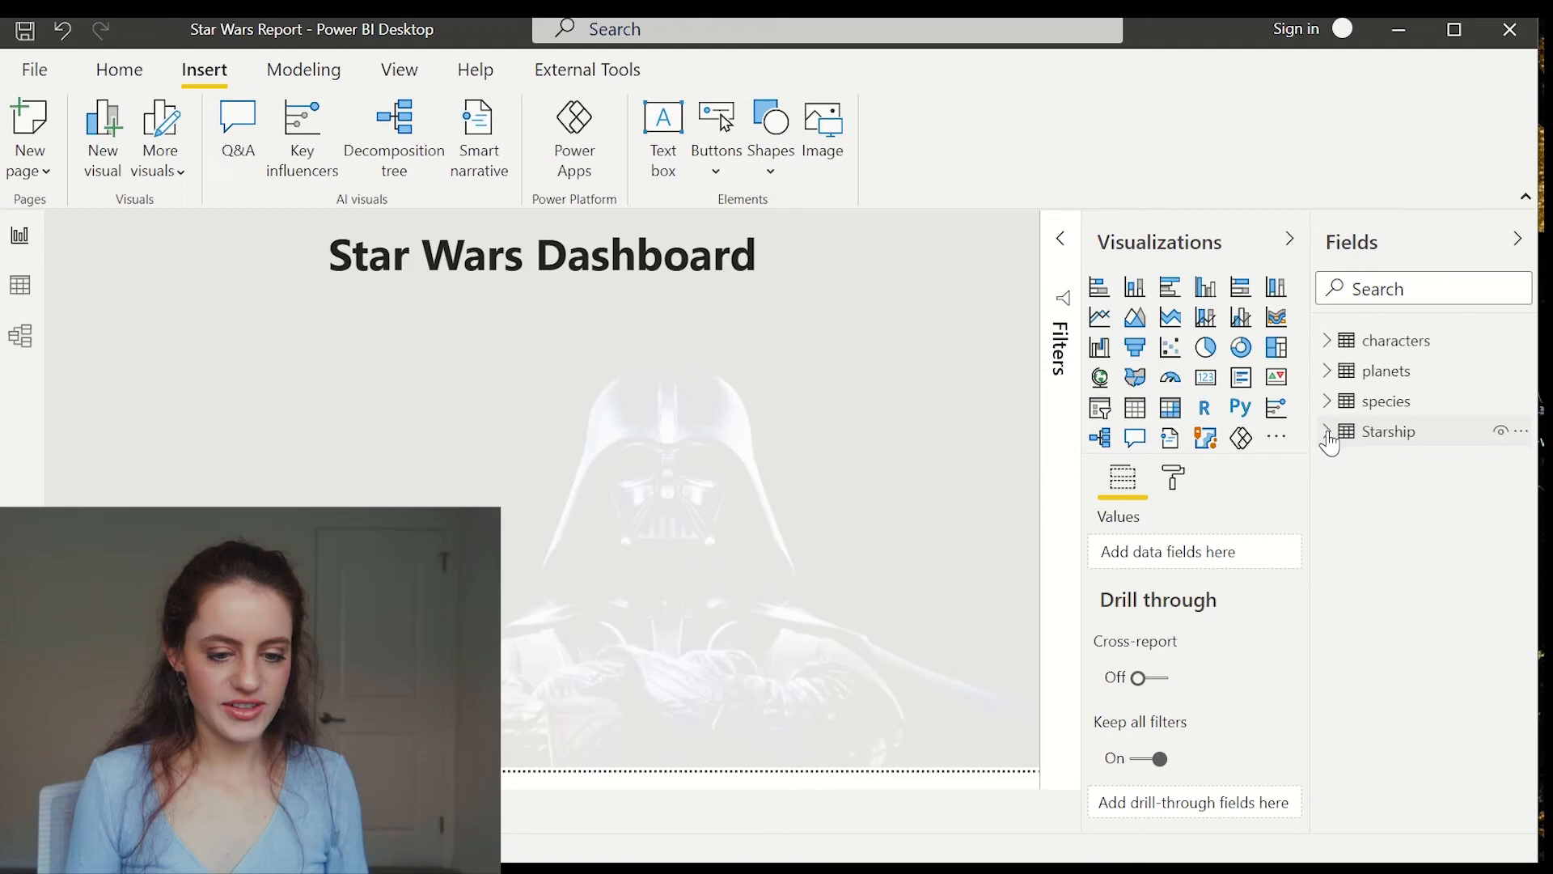
Add a table showing the Starship Name field and give its grid a heavier black outline
click(1328, 433)
click(1367, 584)
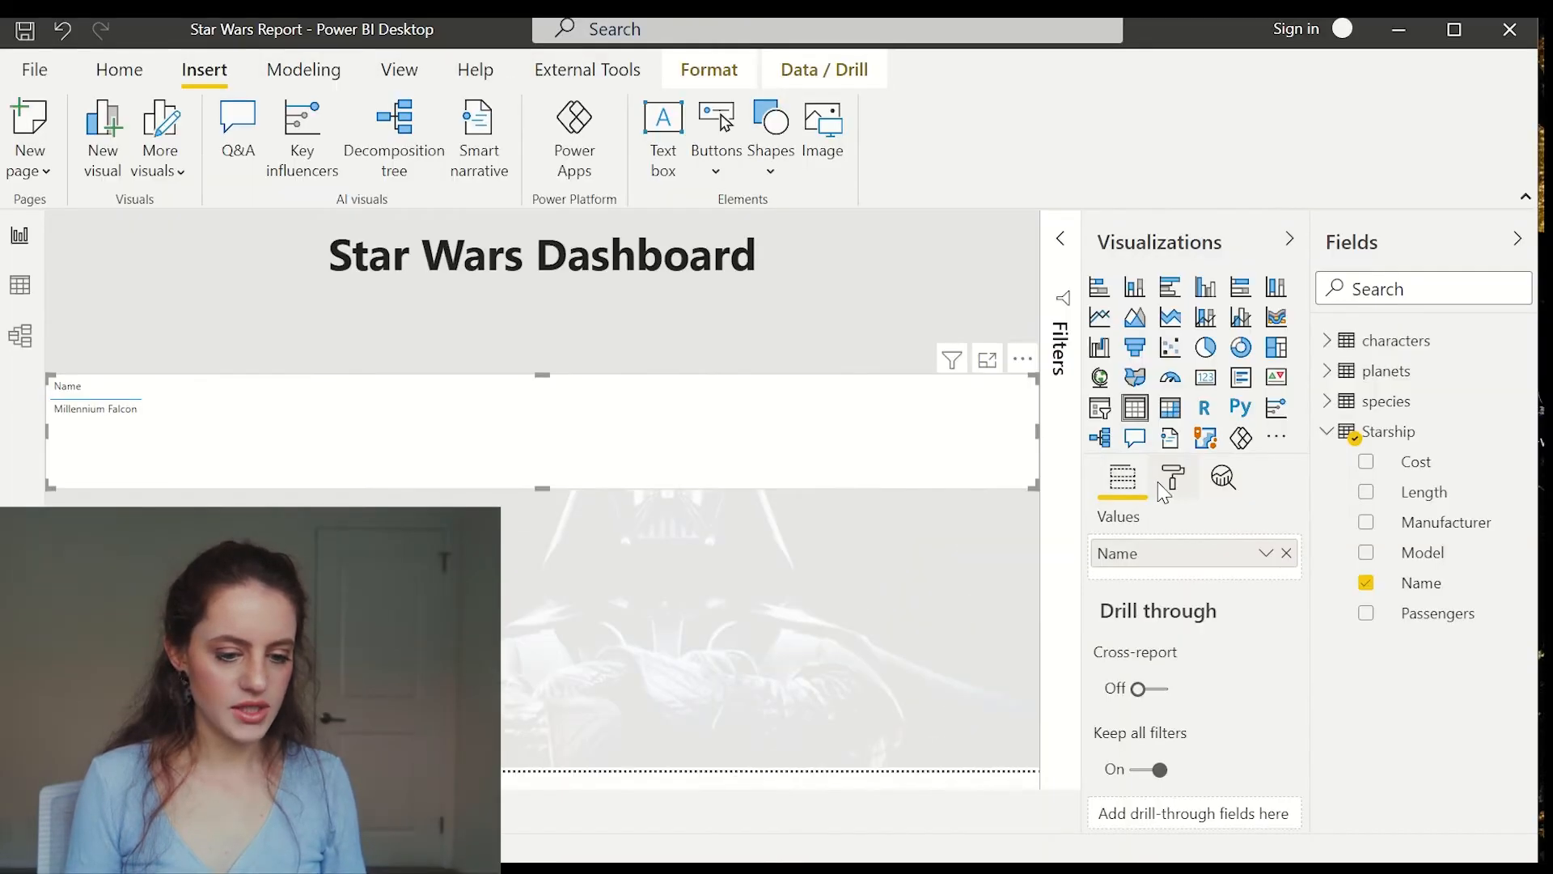
click(1173, 477)
click(1211, 657)
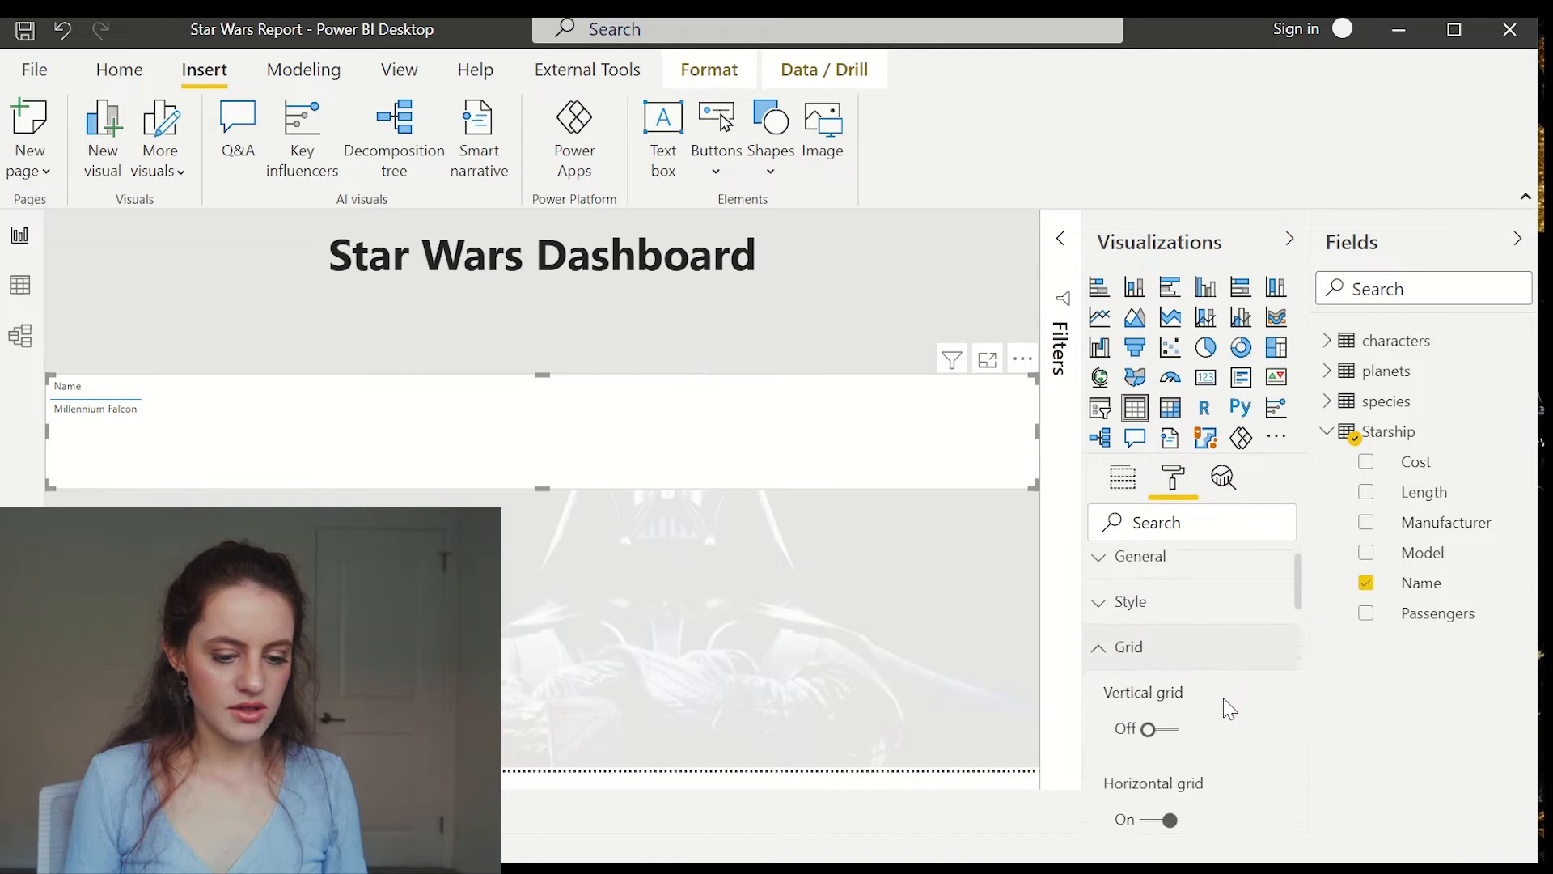
scroll(1229, 708, down, 5)
click(1121, 671)
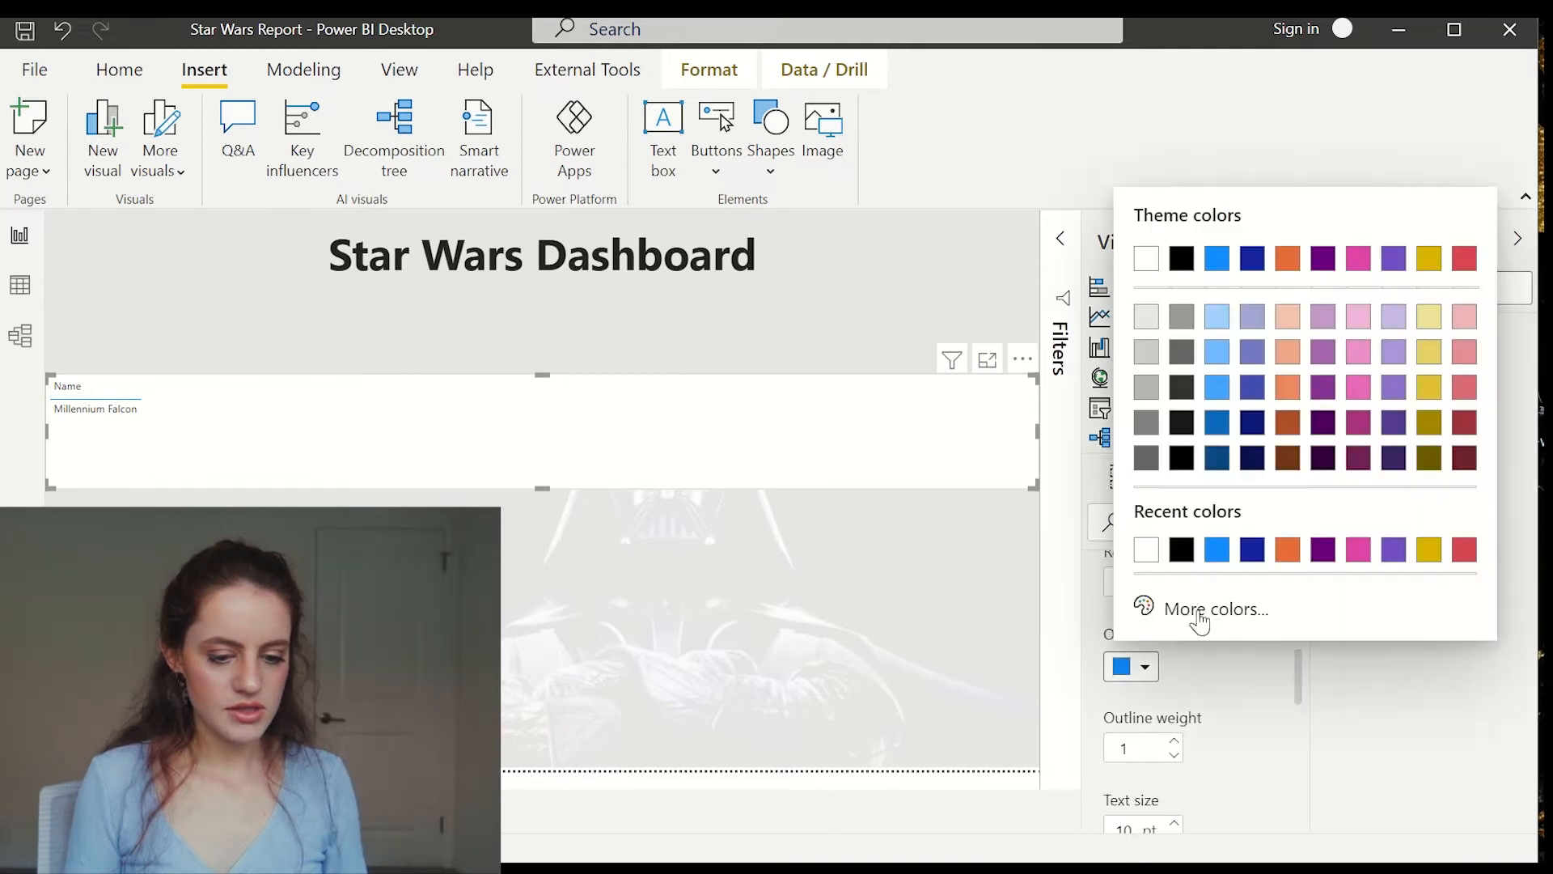
click(1181, 551)
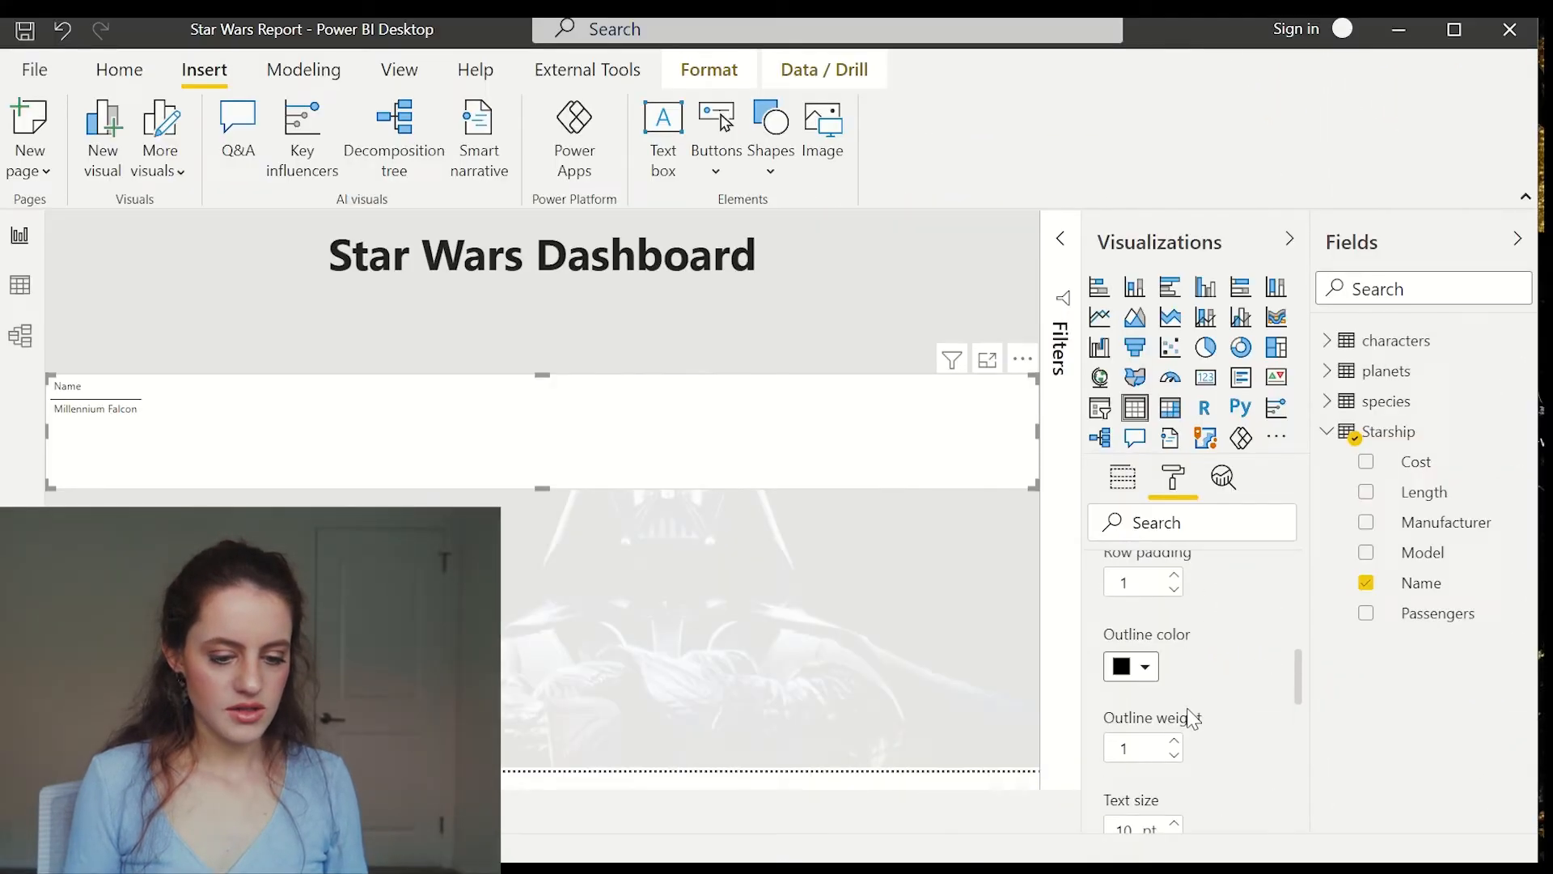
scroll(1190, 718, down, 3)
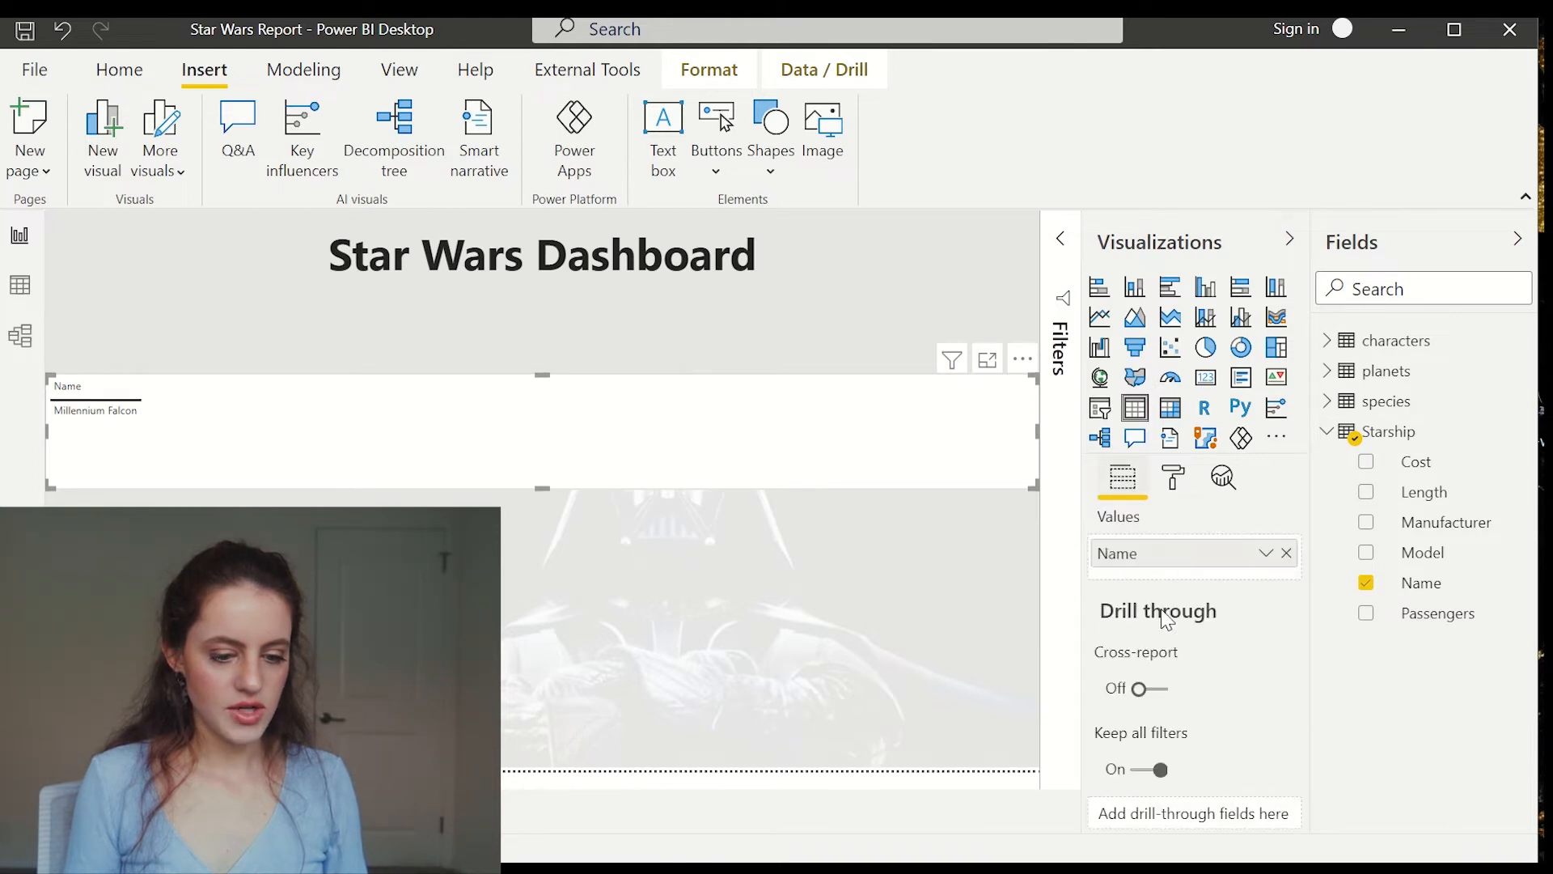
Rename the table's Name column as Han Solo's ship: and turn on the table's shadow
double_click(1119, 566)
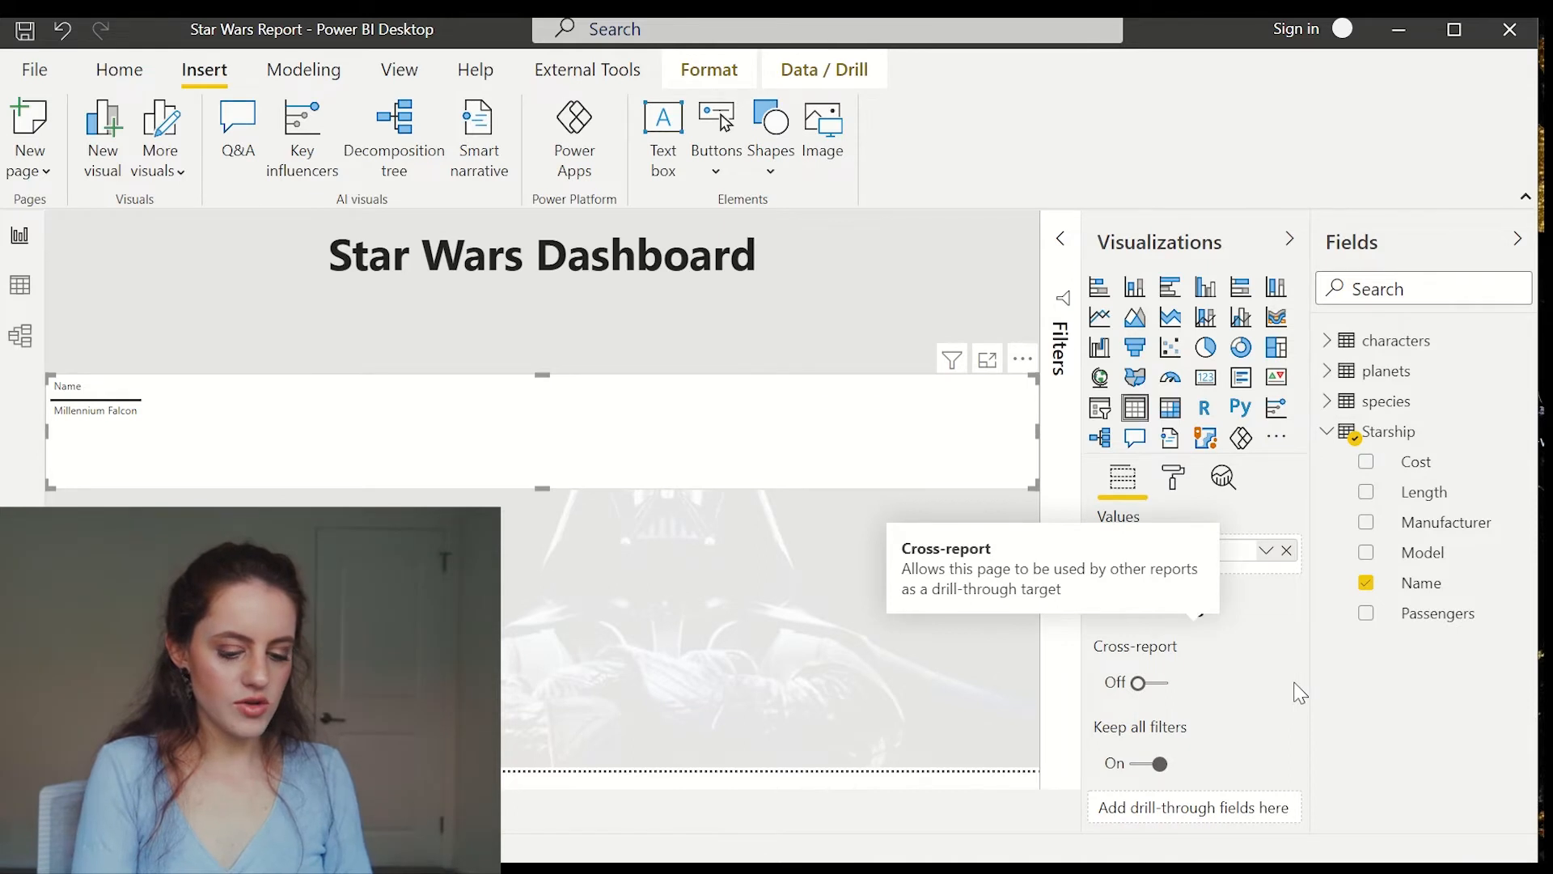
key(Return)
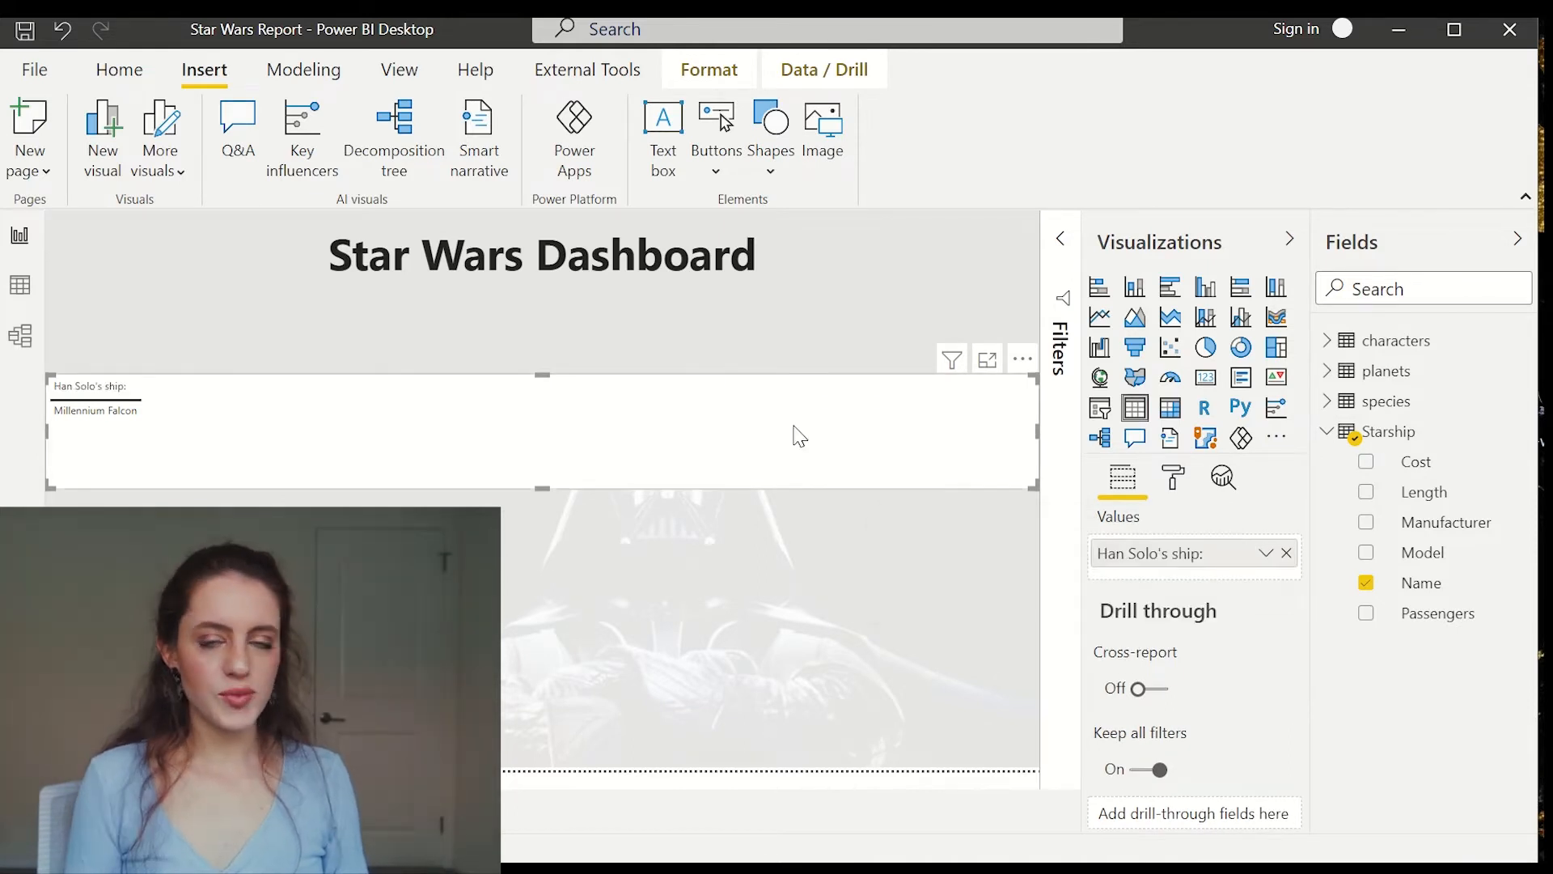
click(1172, 478)
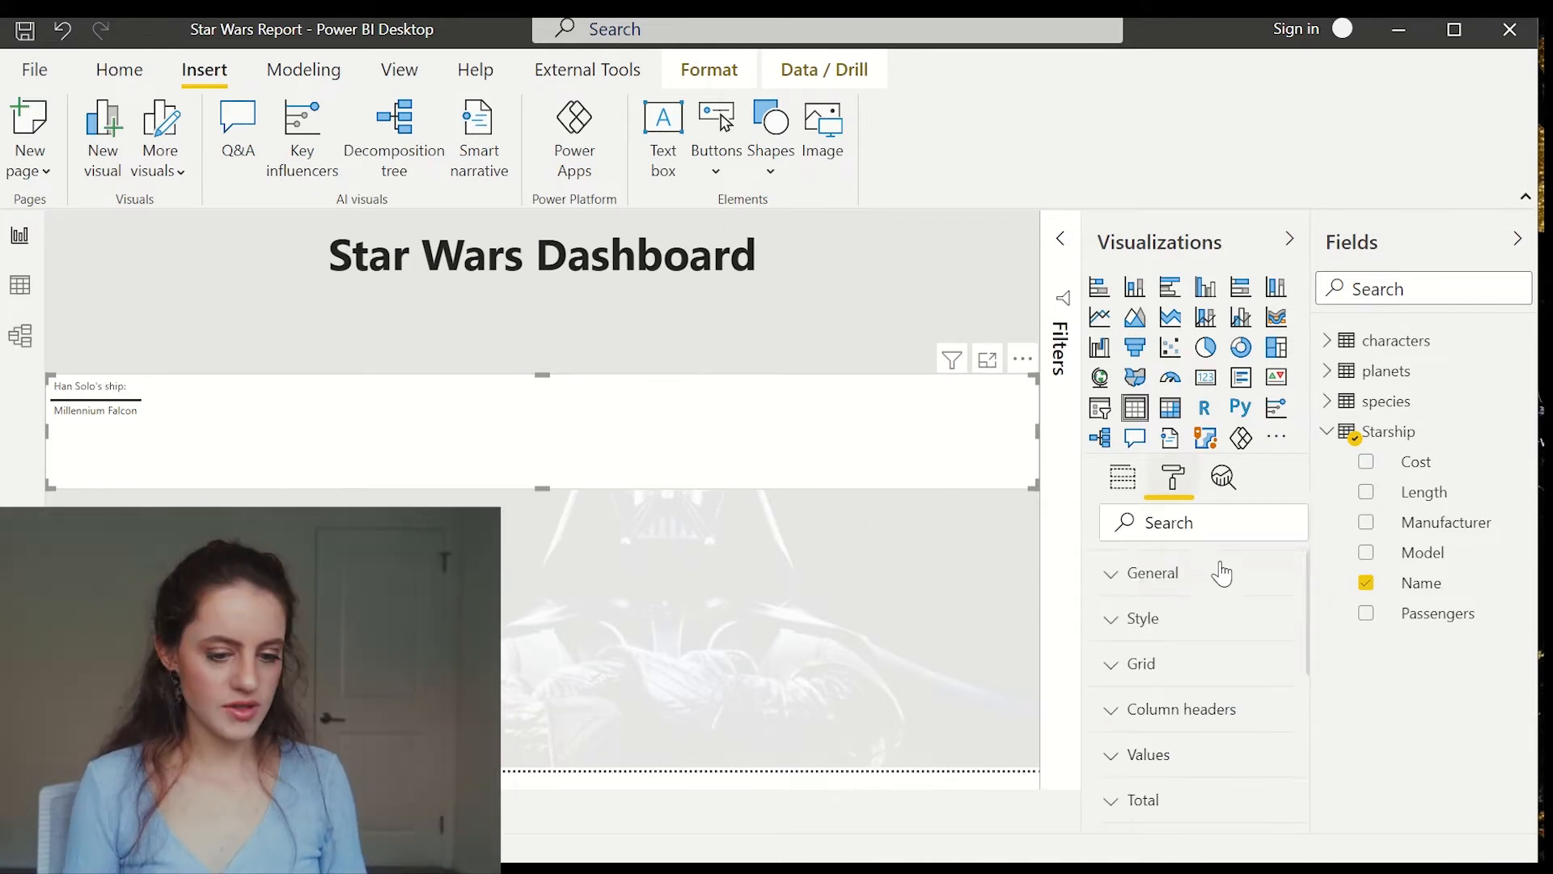
scroll(1198, 761, down, 3)
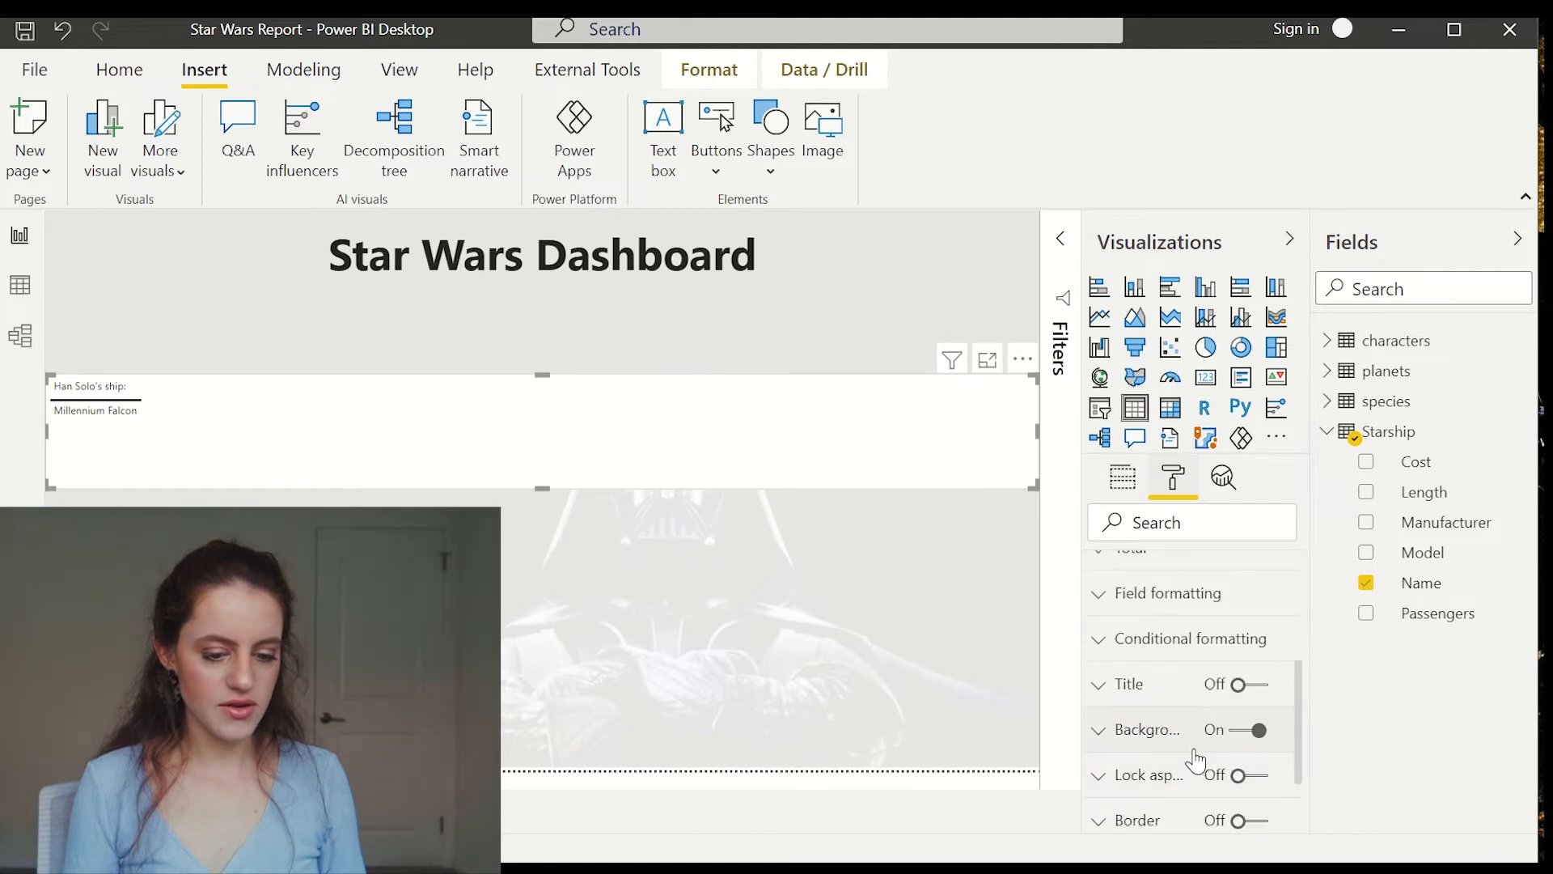
scroll(1196, 761, down, 3)
click(1238, 751)
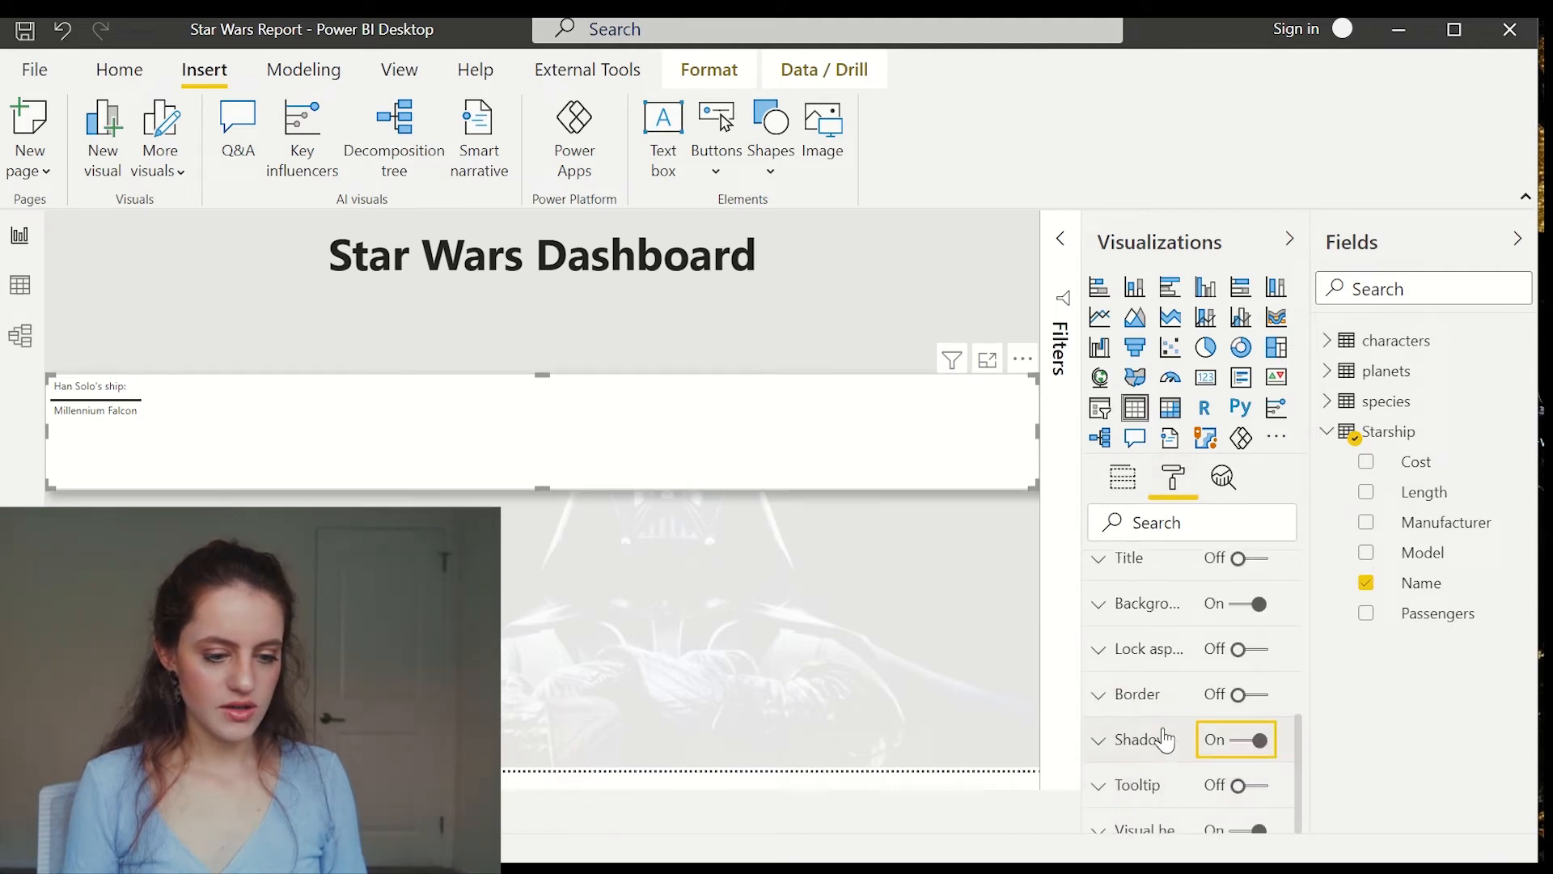
Narrow the starship table around its text, trying a 77% background transparency and setting it back to 0%
click(1166, 613)
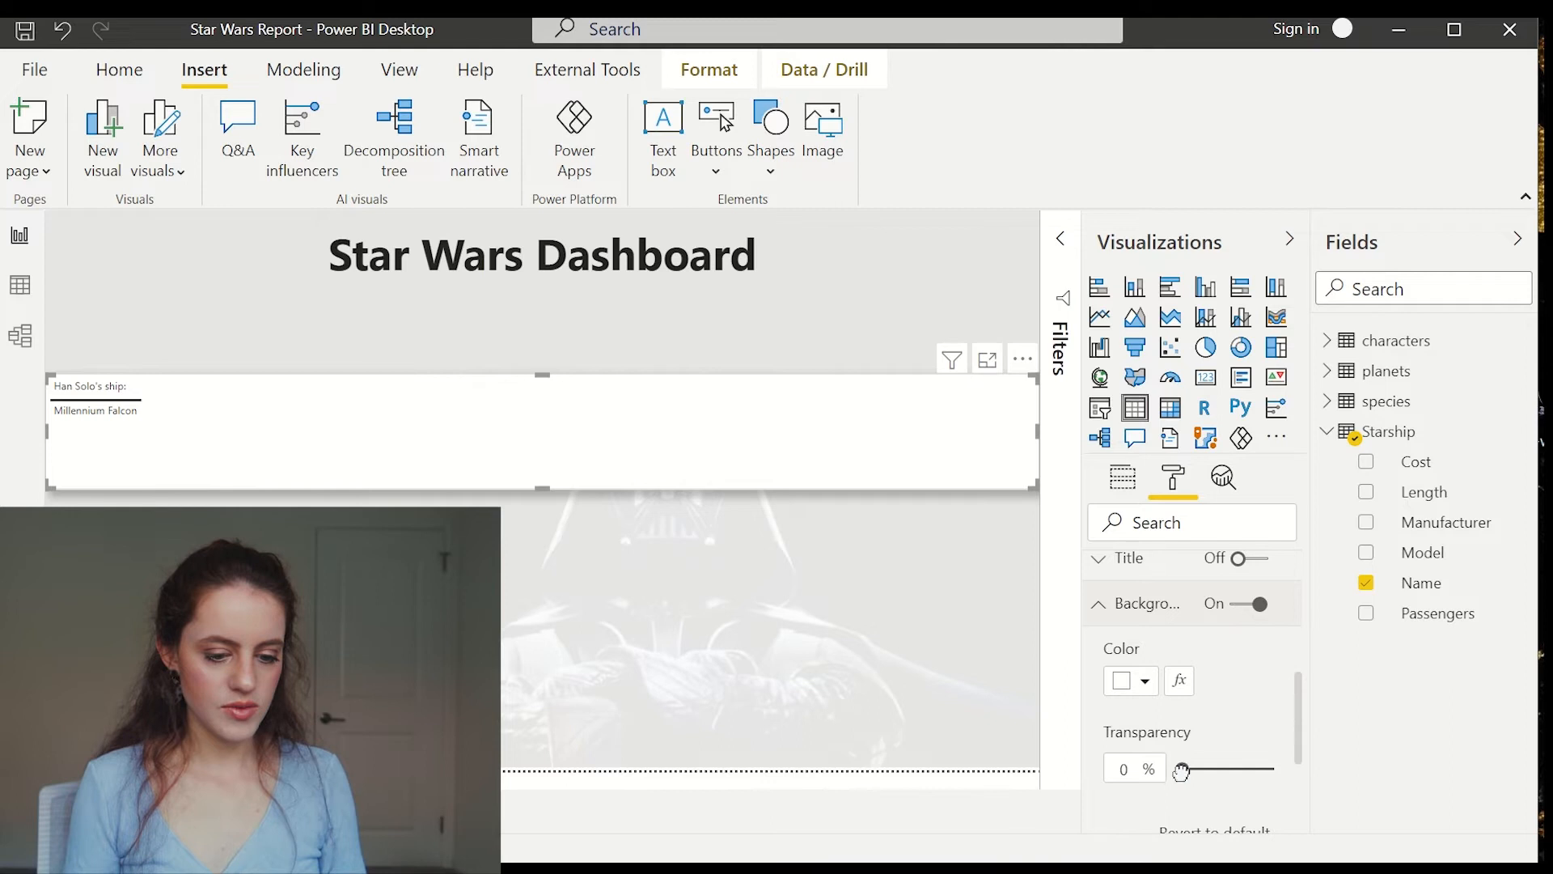
drag(1243, 777, 1253, 775)
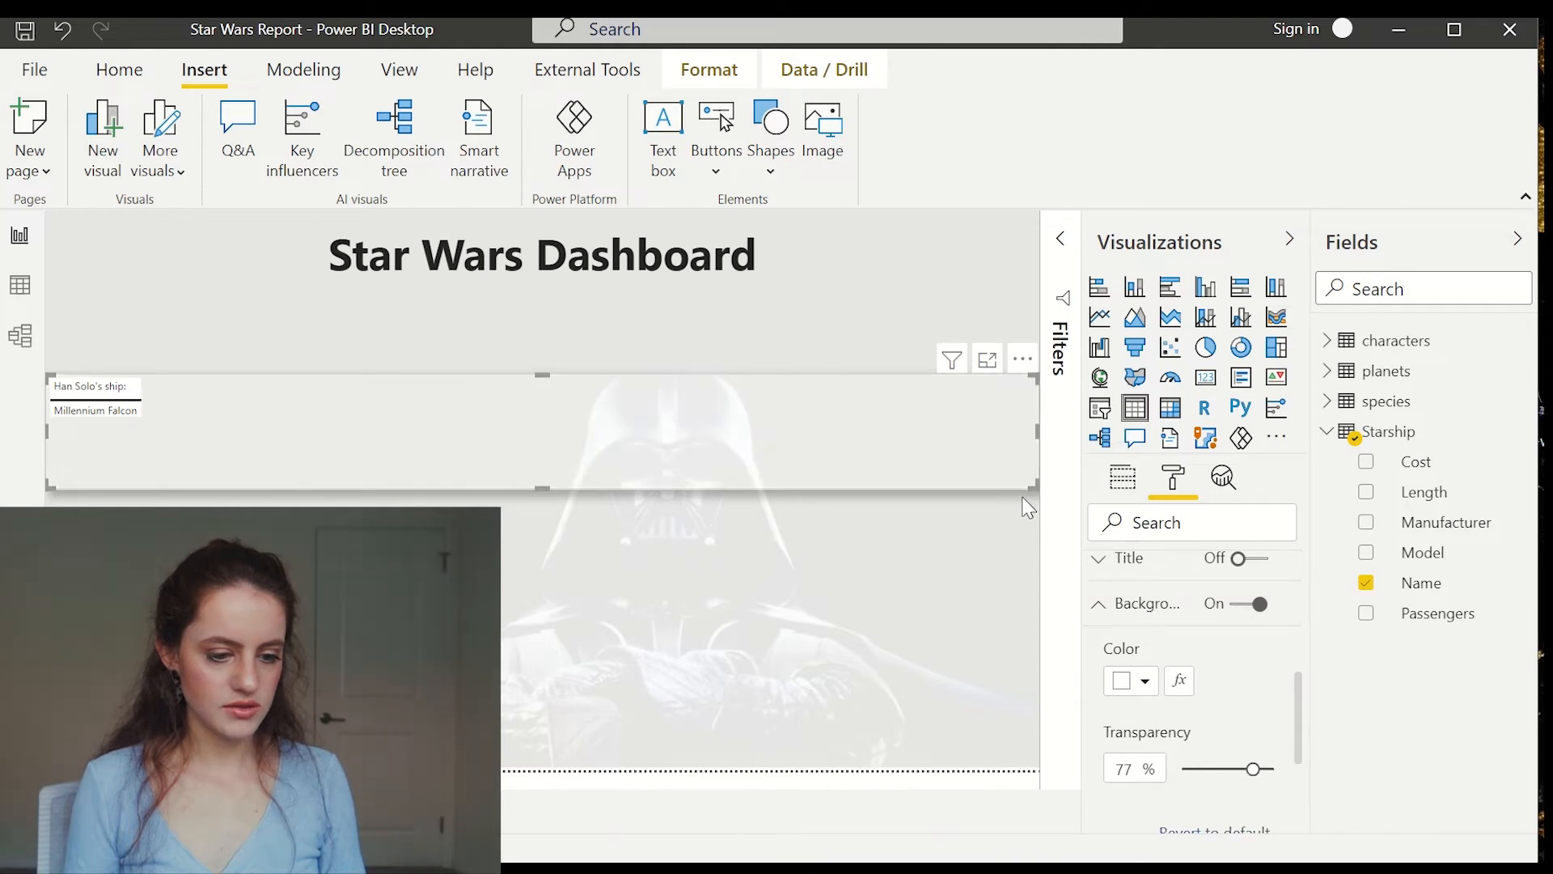
drag(1029, 486, 312, 502)
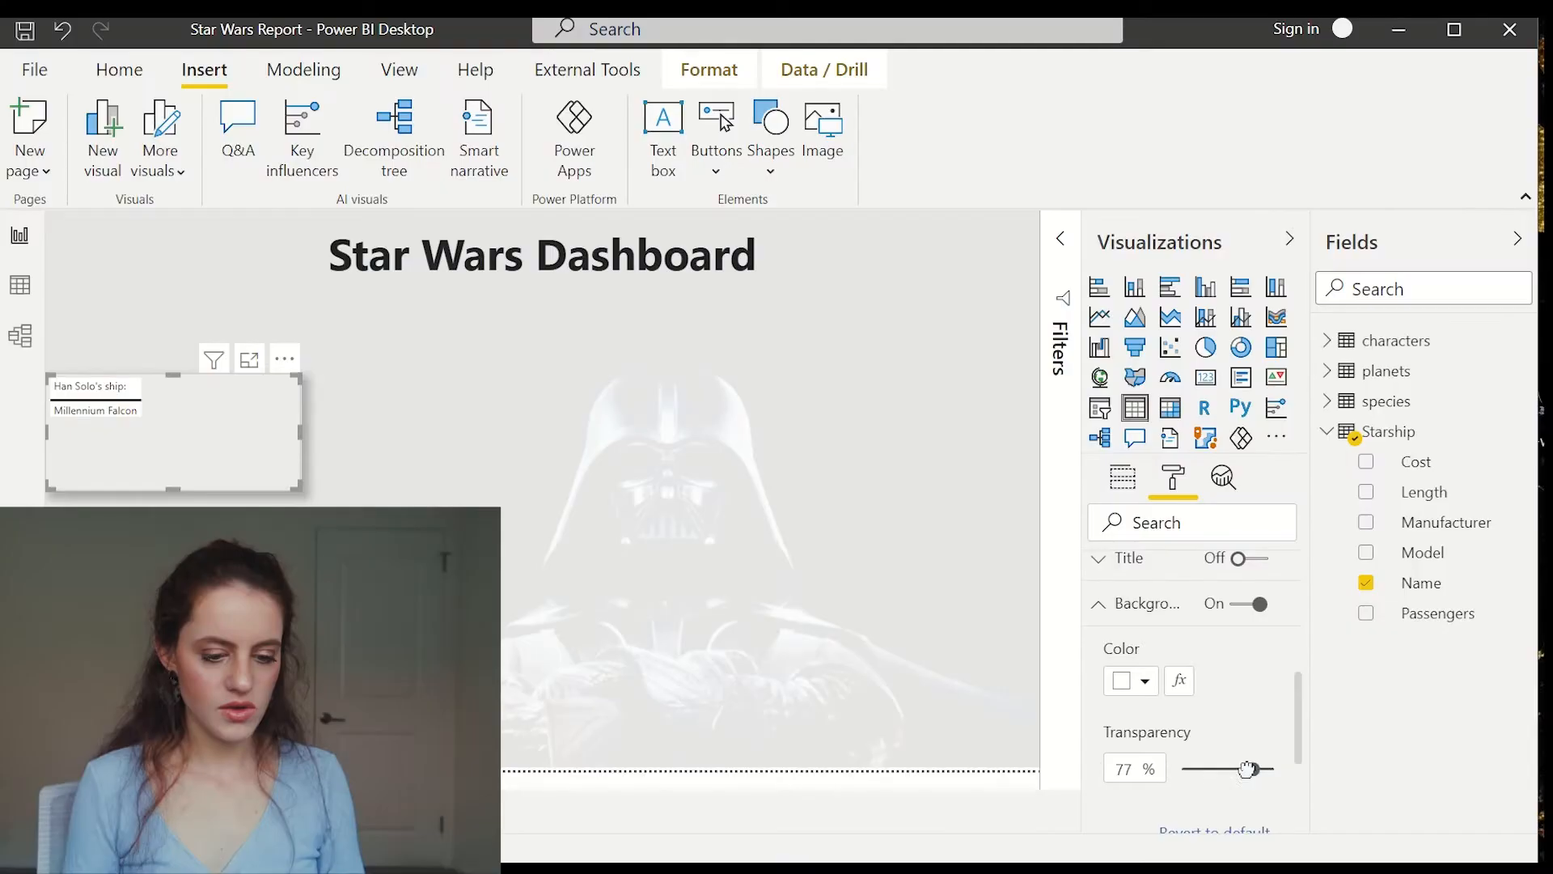
drag(1253, 769, 1181, 769)
drag(301, 489, 178, 490)
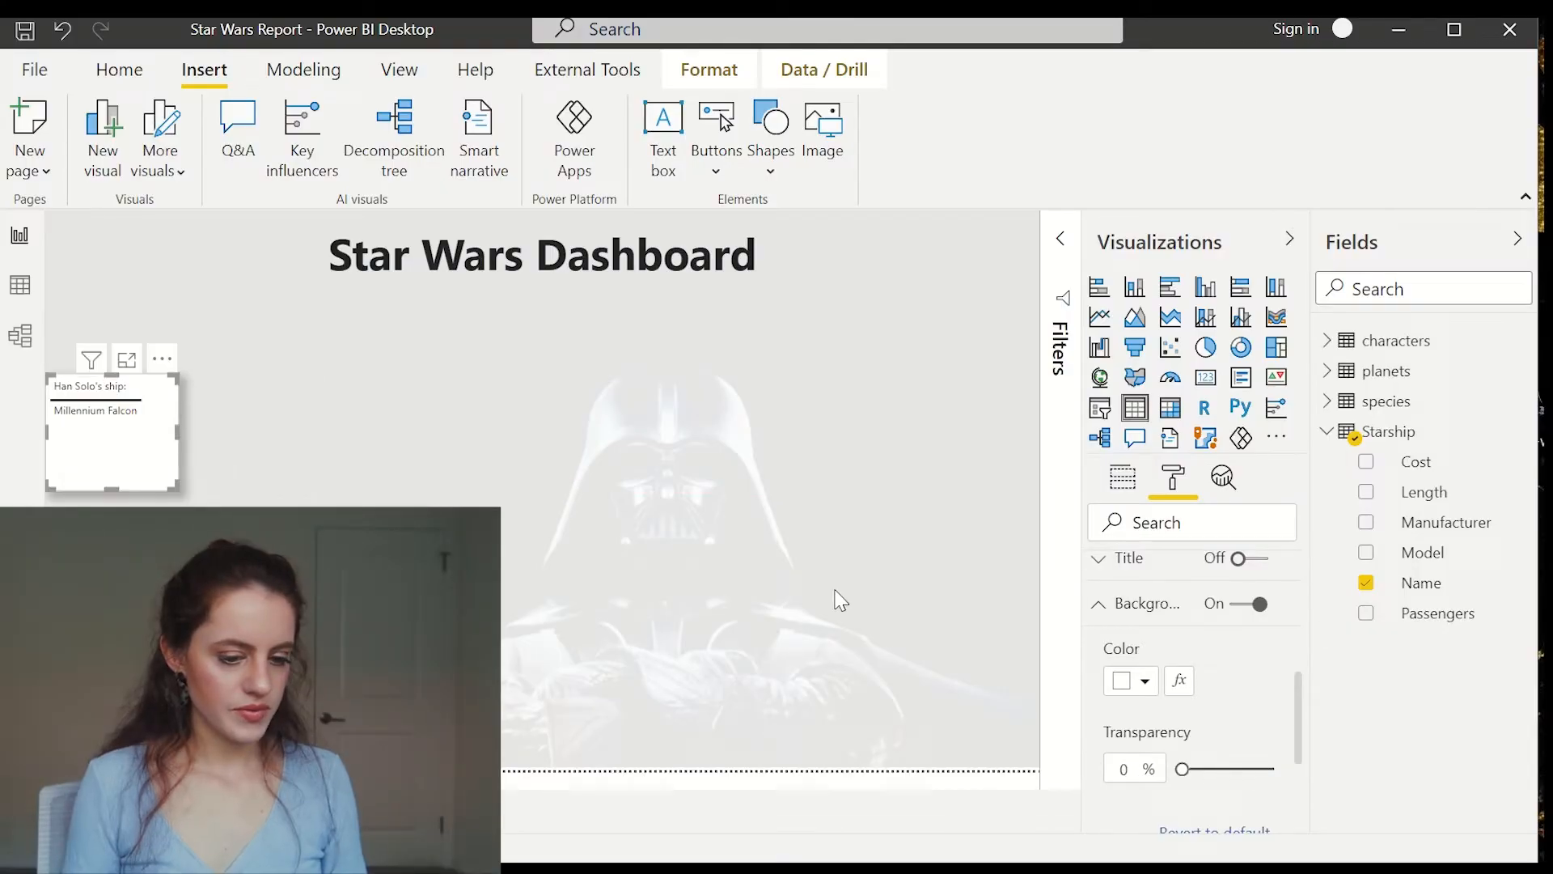
Set the text size of the starship table's column headers to 13 pt
click(1144, 607)
scroll(1172, 708, up, 3)
click(1183, 590)
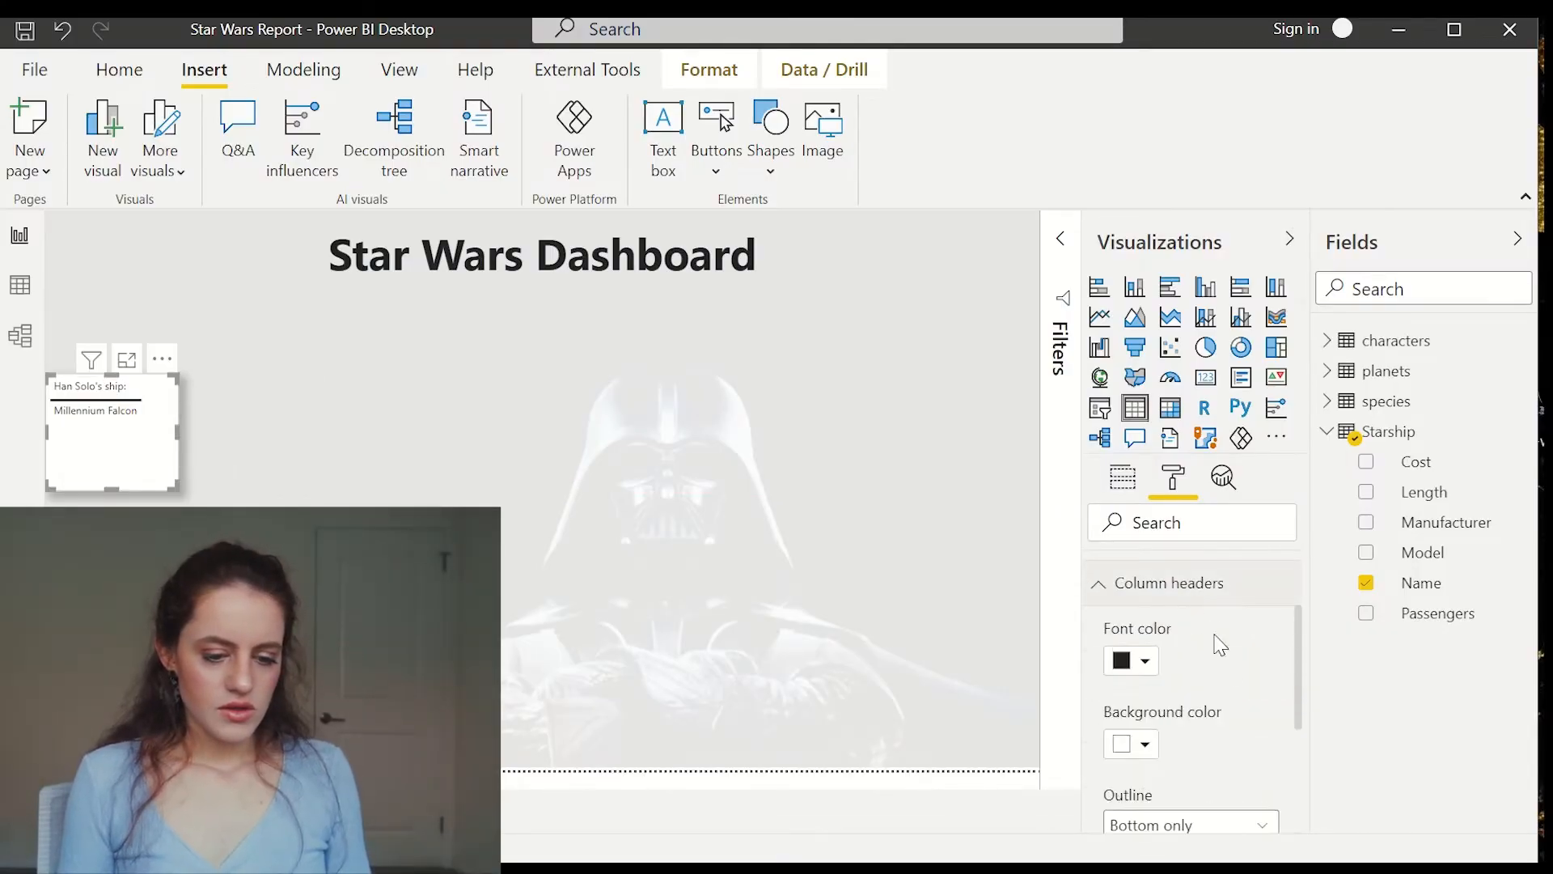
scroll(1197, 688, down, 3)
scroll(1231, 748, down, 2)
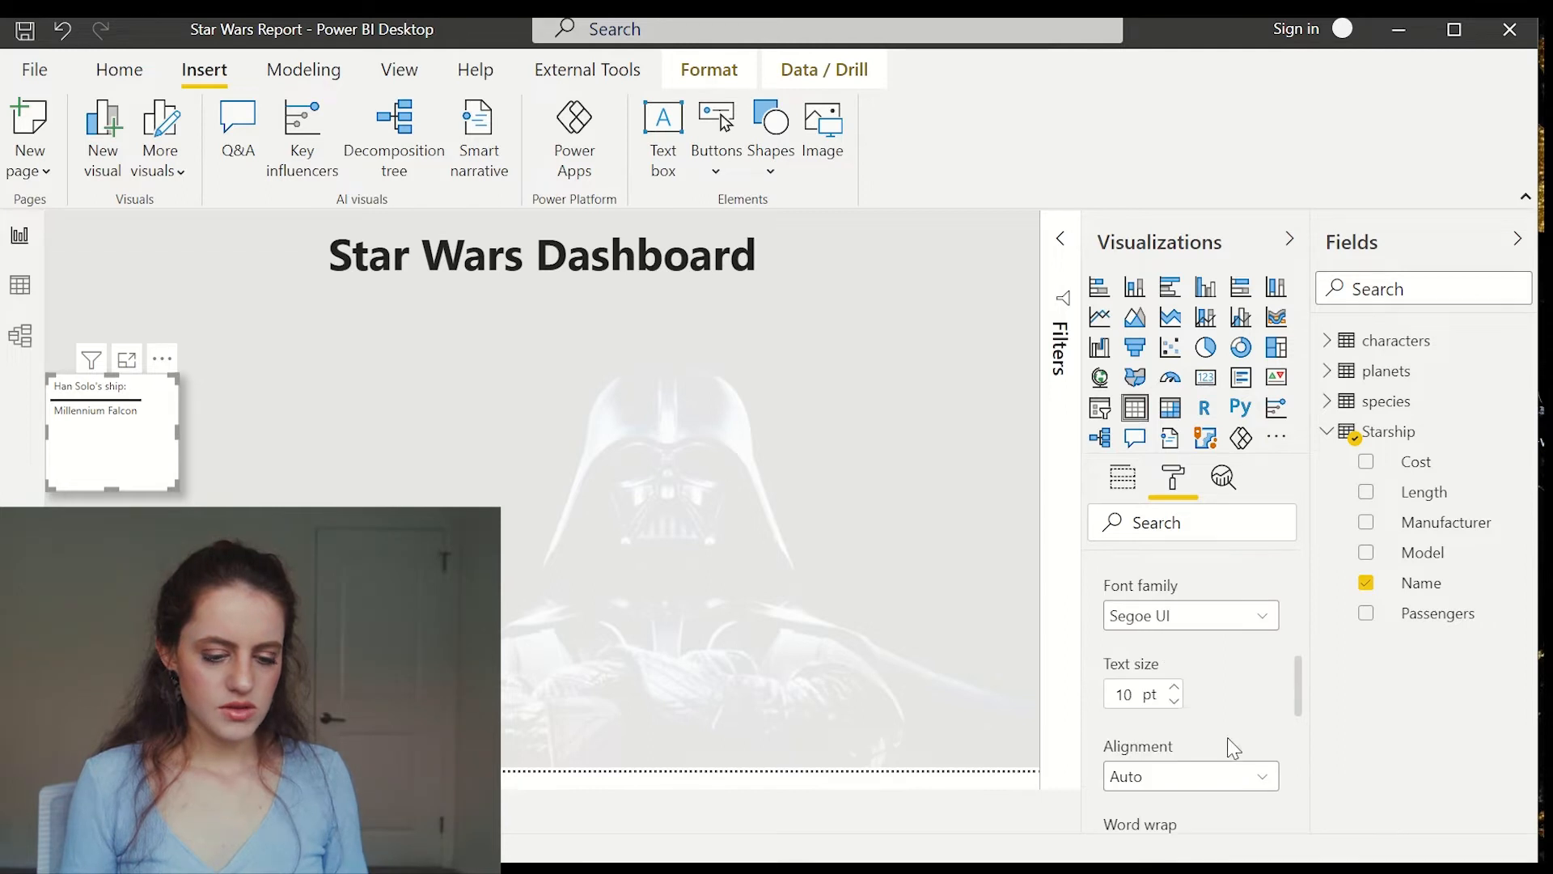
click(1175, 688)
click(1175, 687)
click(1174, 687)
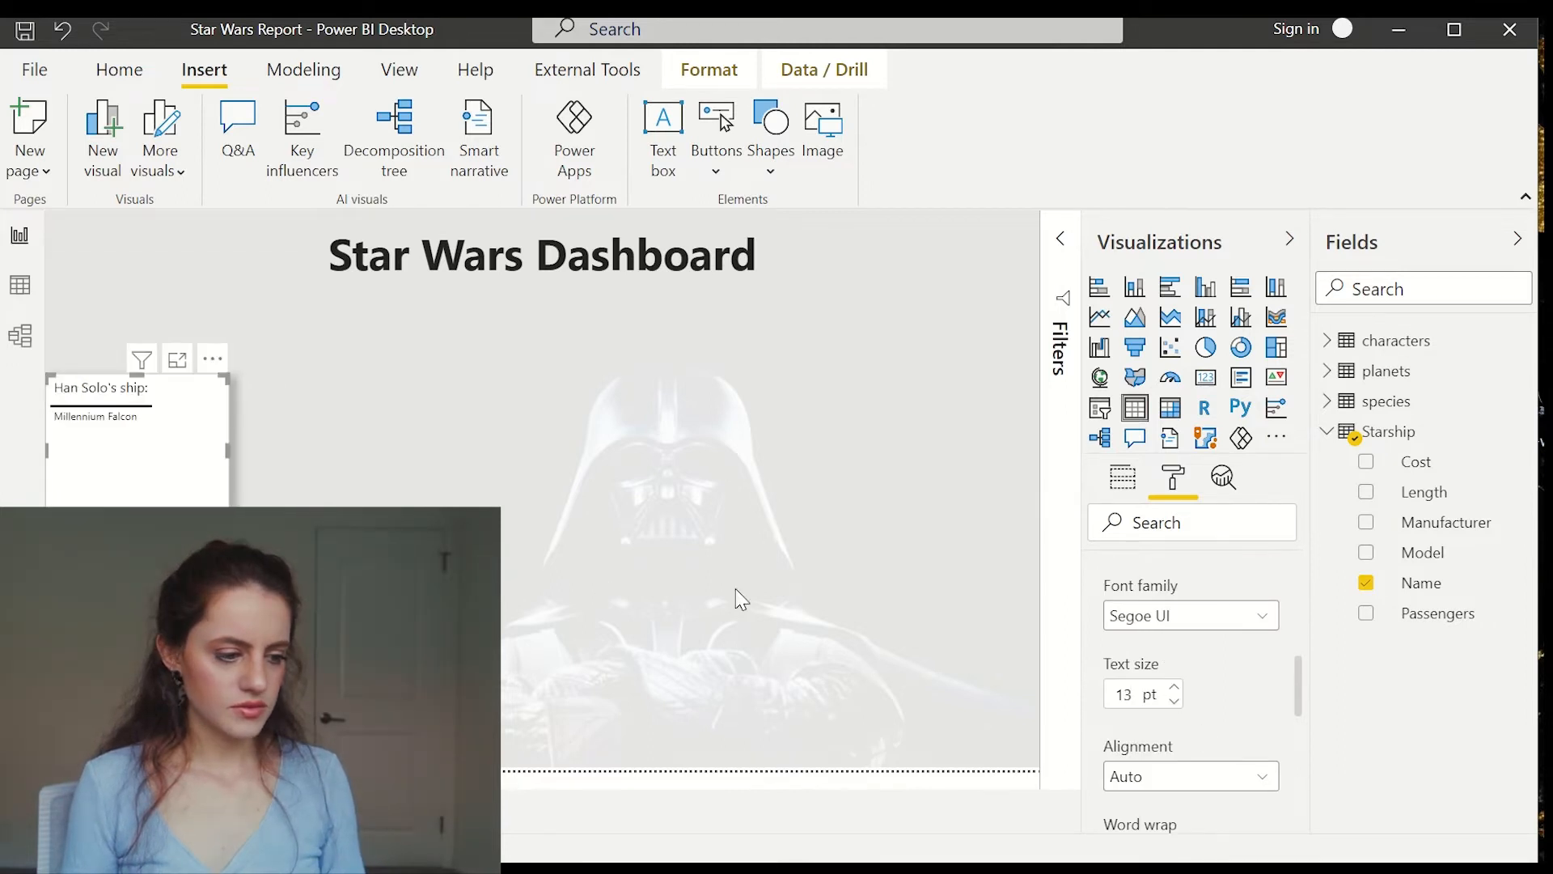
Move the starship table to the upper right of the report page, just below the title, and reduce its height
drag(166, 384, 904, 313)
drag(882, 462, 883, 380)
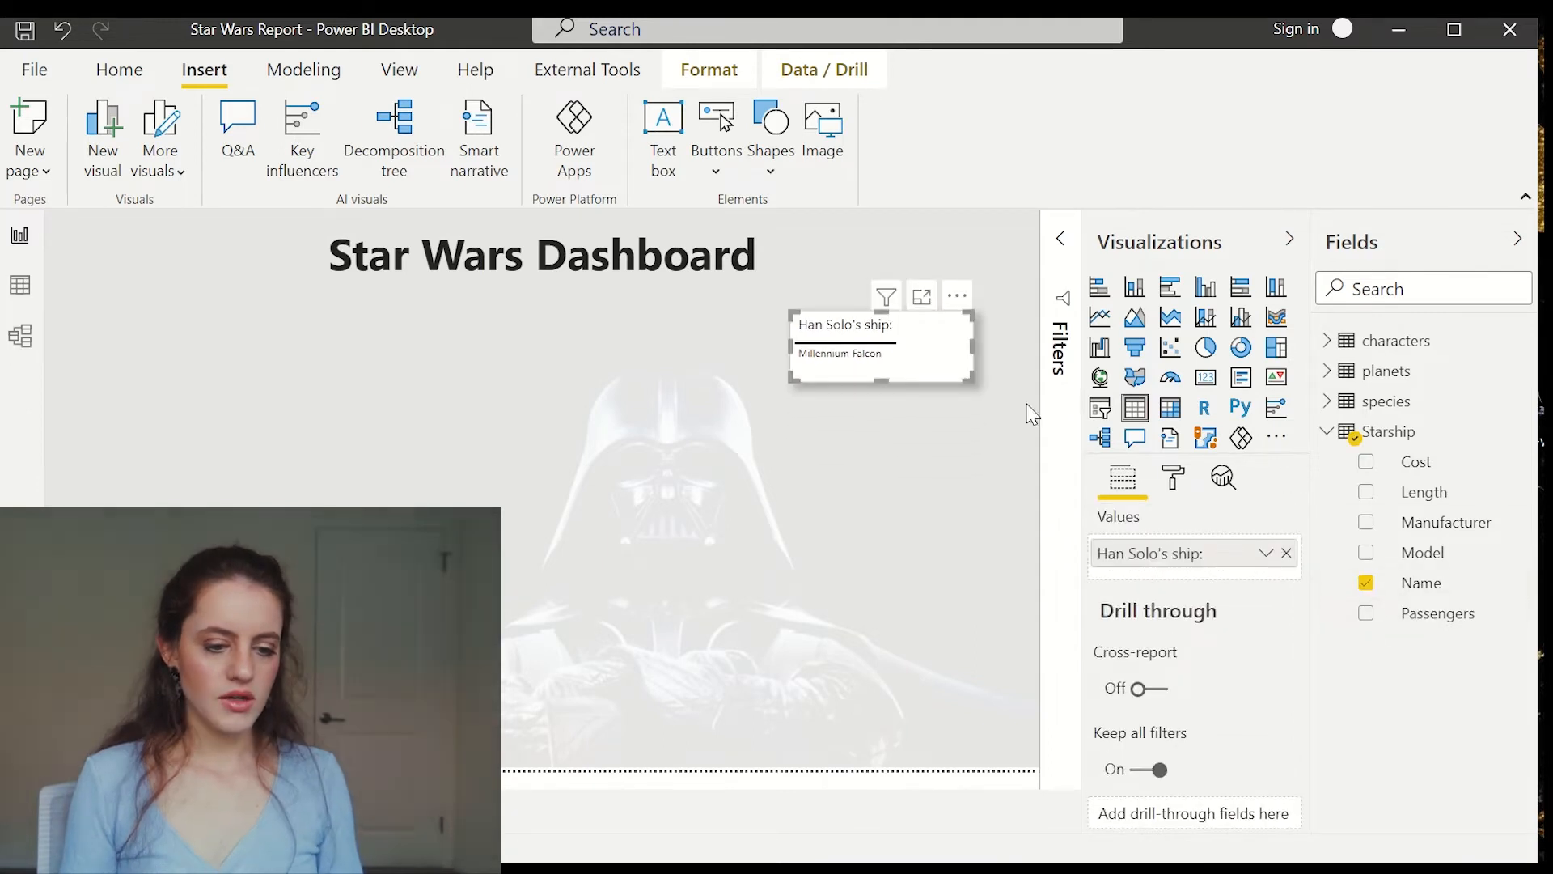
Duplicate the Han Solo's ship: table, place the copy directly below it, and show Model in the copy instead of Name
key(ctrl+c)
key(ctrl+v)
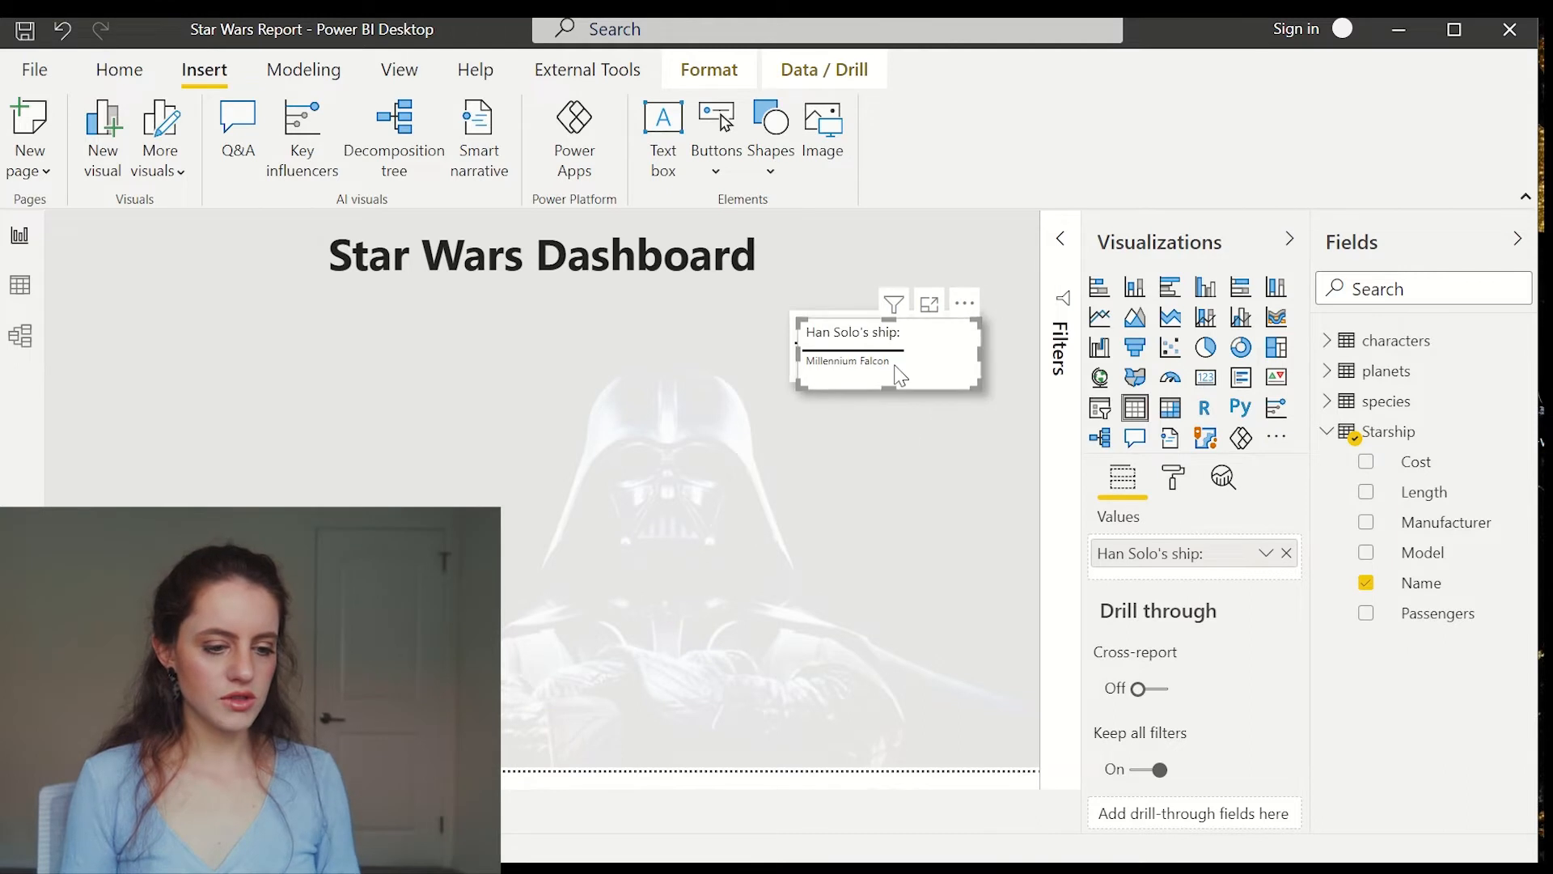
drag(905, 343, 922, 430)
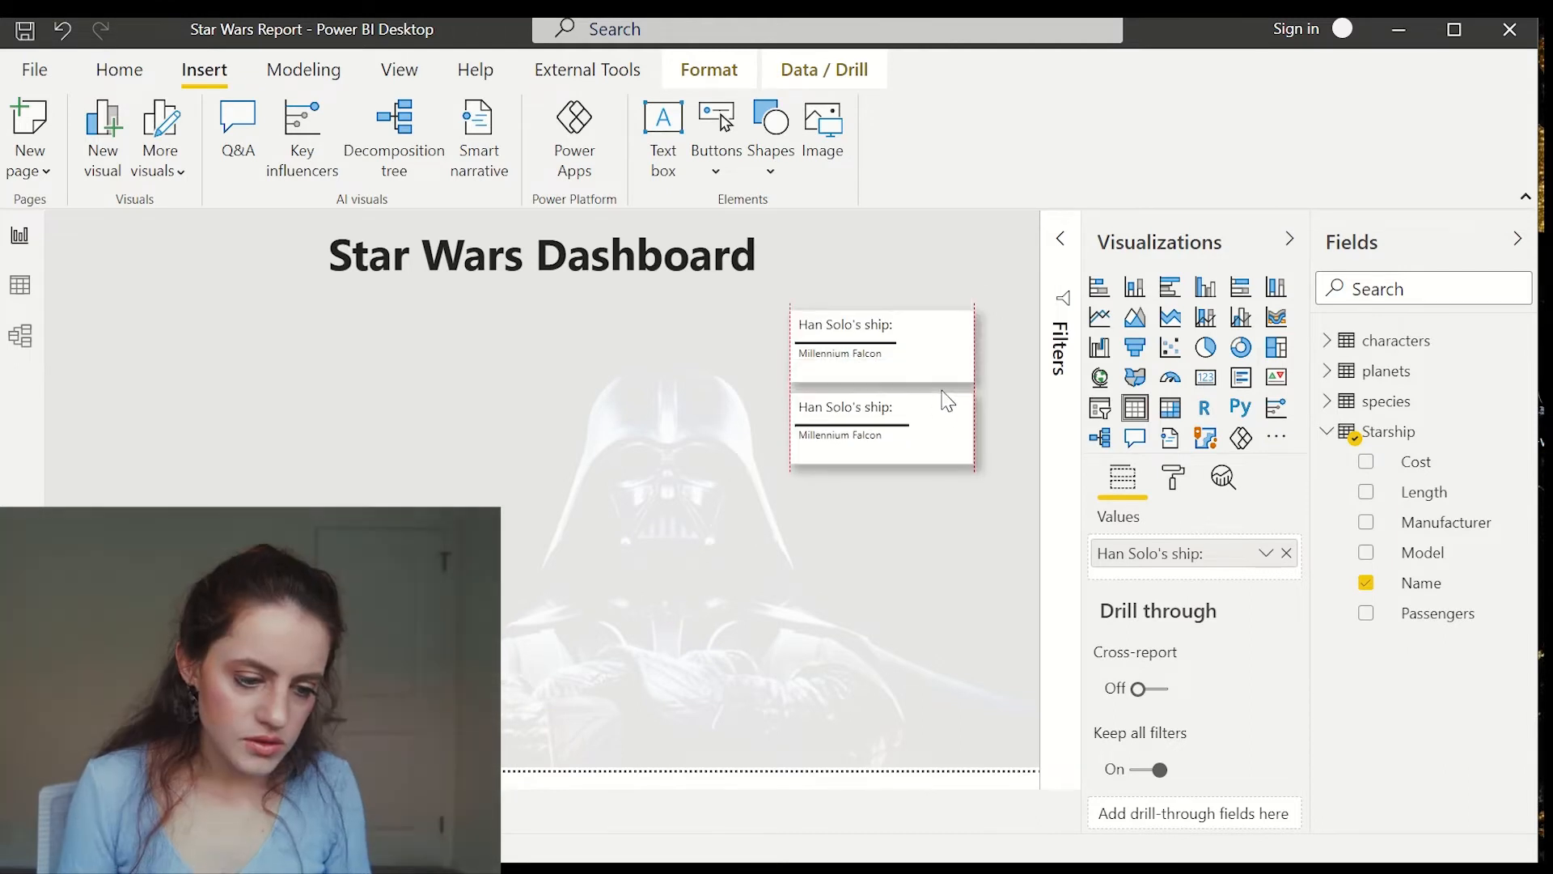
click(1366, 581)
click(1366, 553)
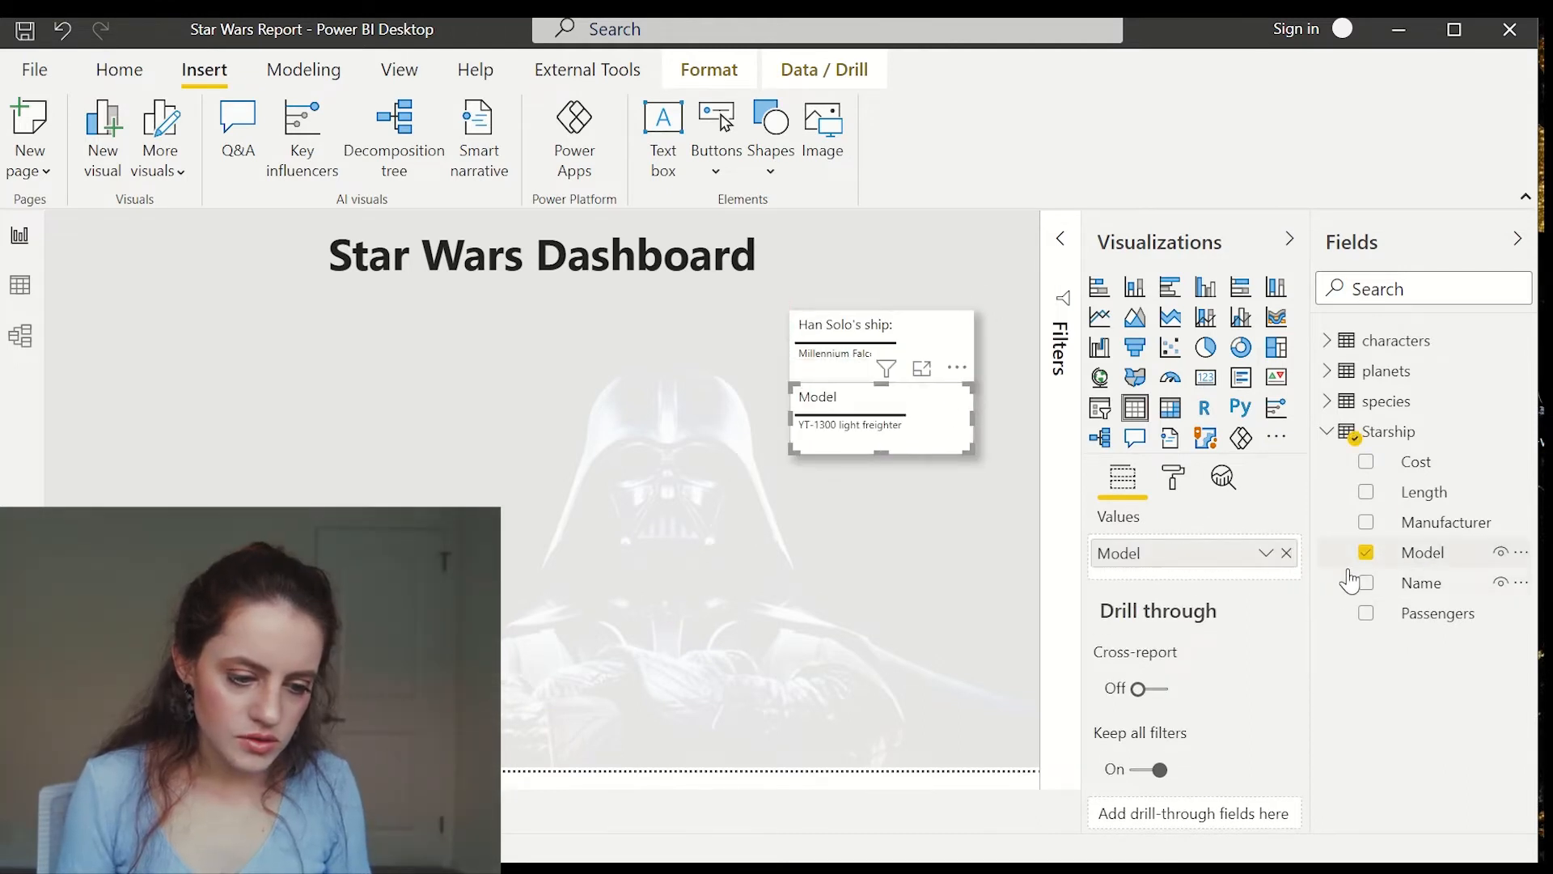
Set the column header of the Han Solo's ship: table to 16 pt text in Arial Black
click(930, 343)
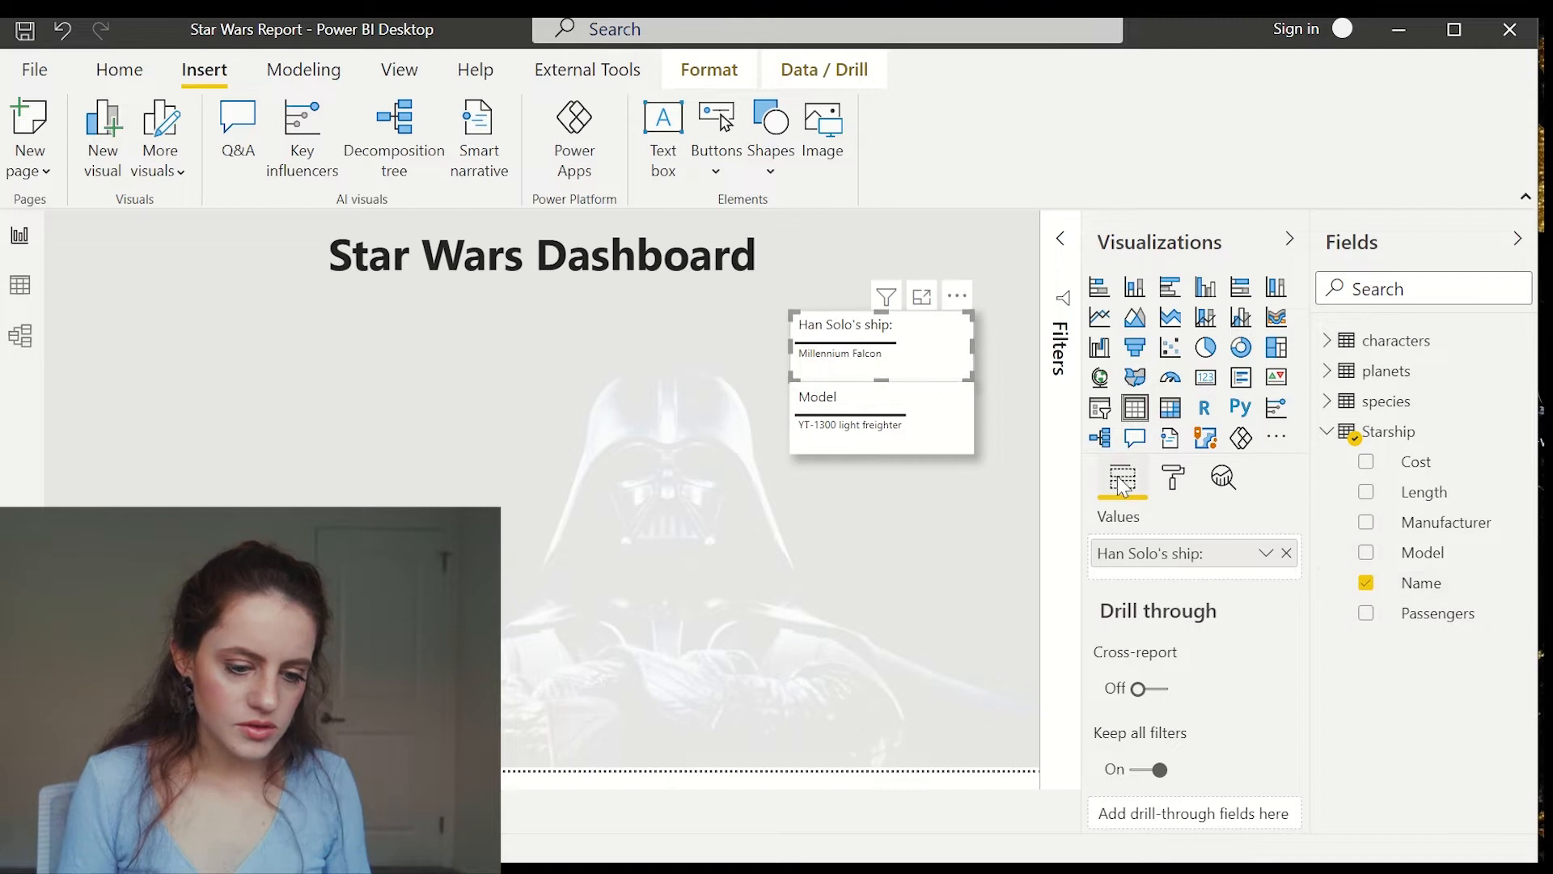
click(1175, 479)
scroll(1189, 732, down, 2)
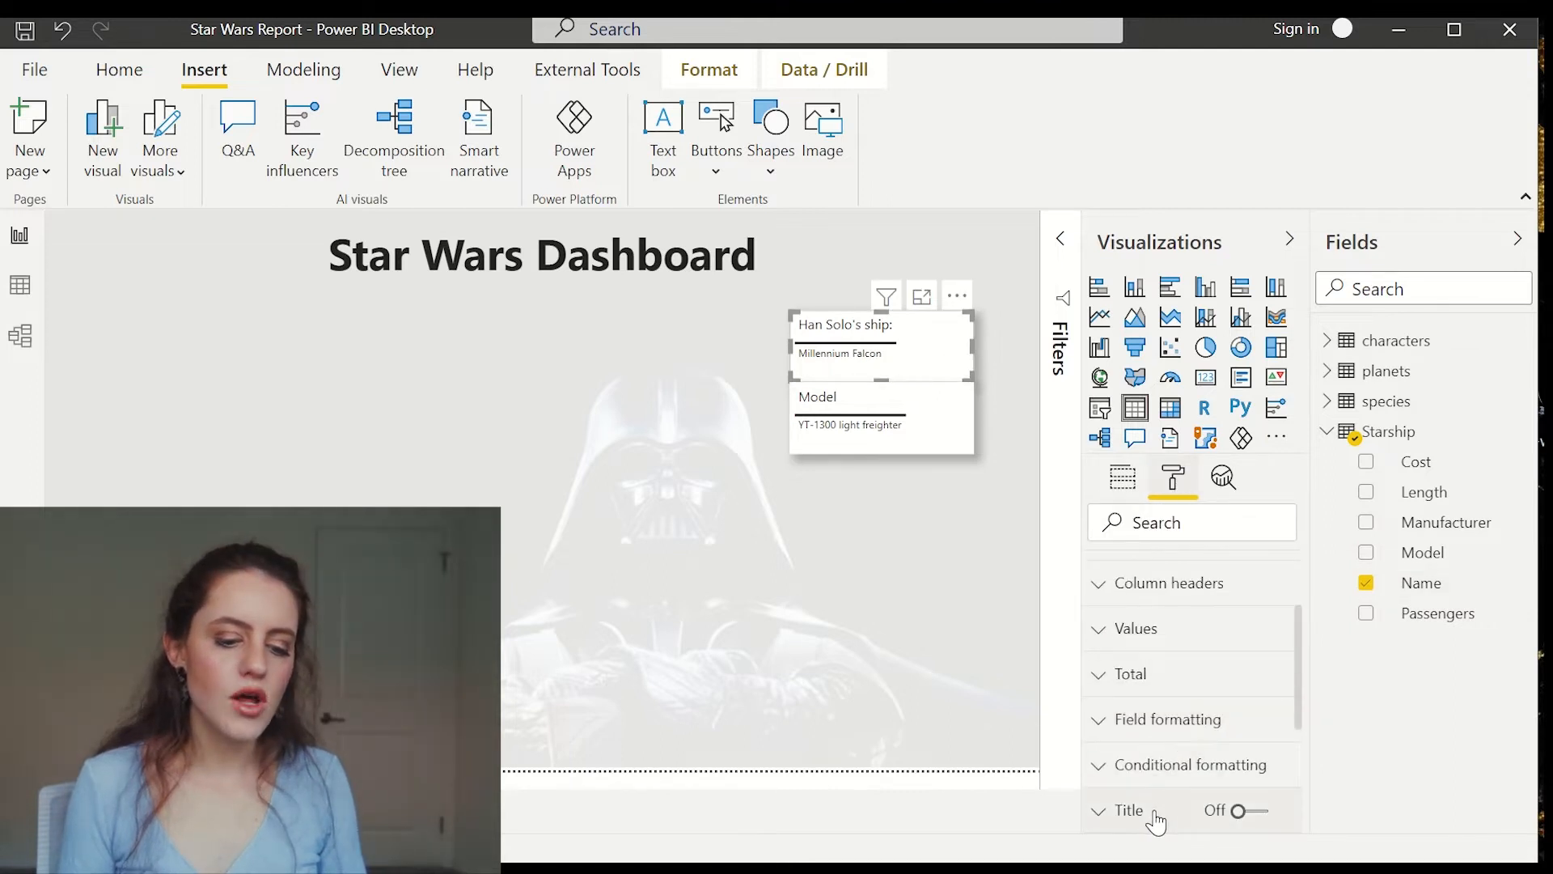
scroll(1189, 769, up, 2)
click(1183, 710)
scroll(1189, 728, down, 4)
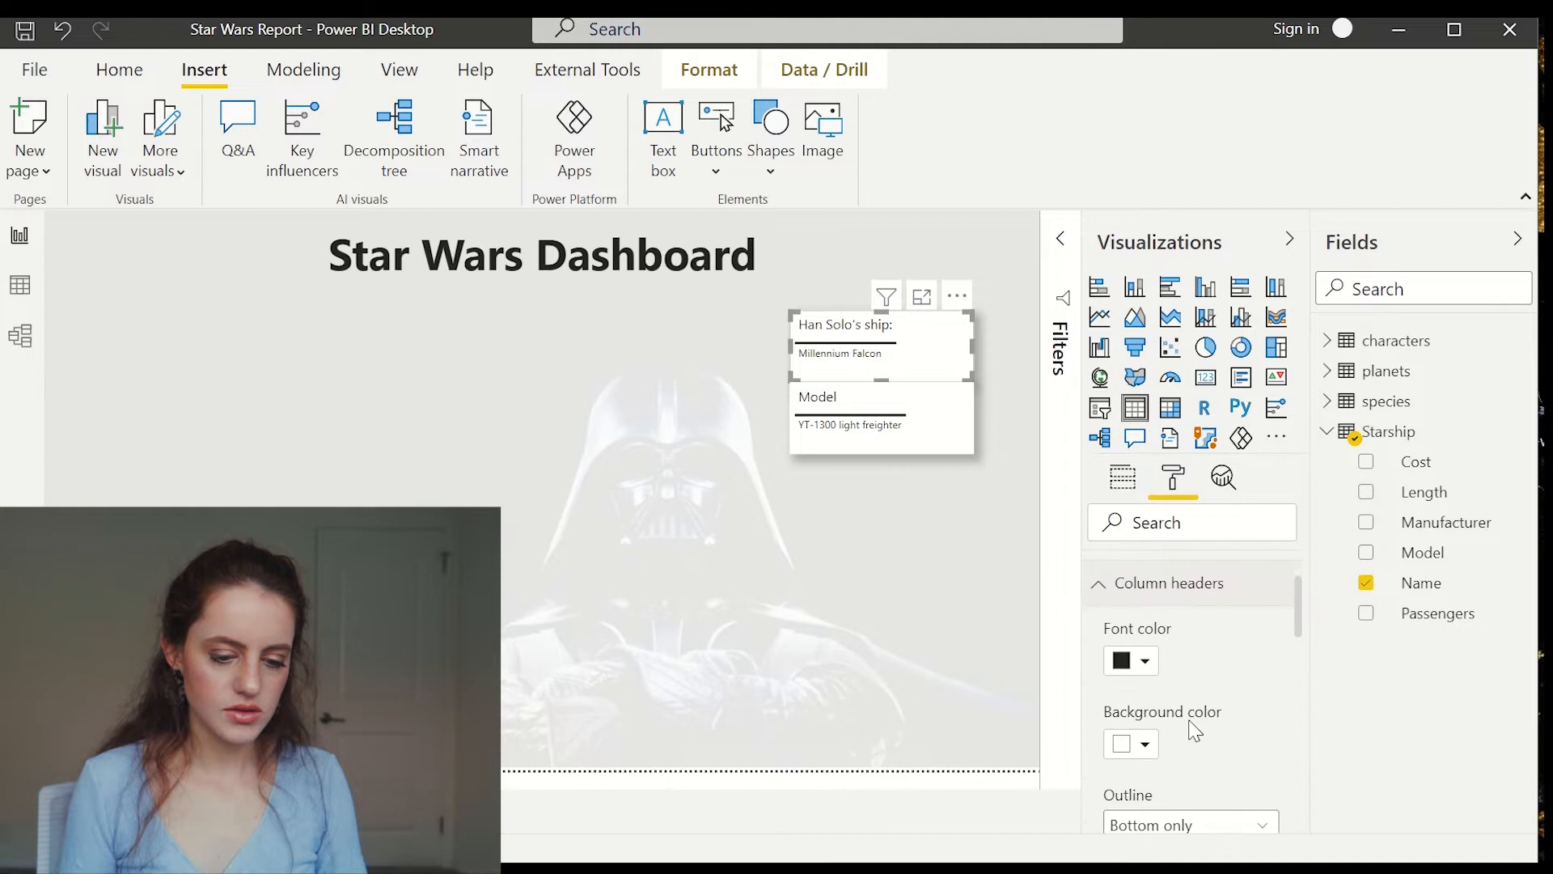
scroll(1193, 727, down, 3)
click(1174, 564)
scroll(1174, 630, up, 1)
click(1174, 686)
click(1173, 687)
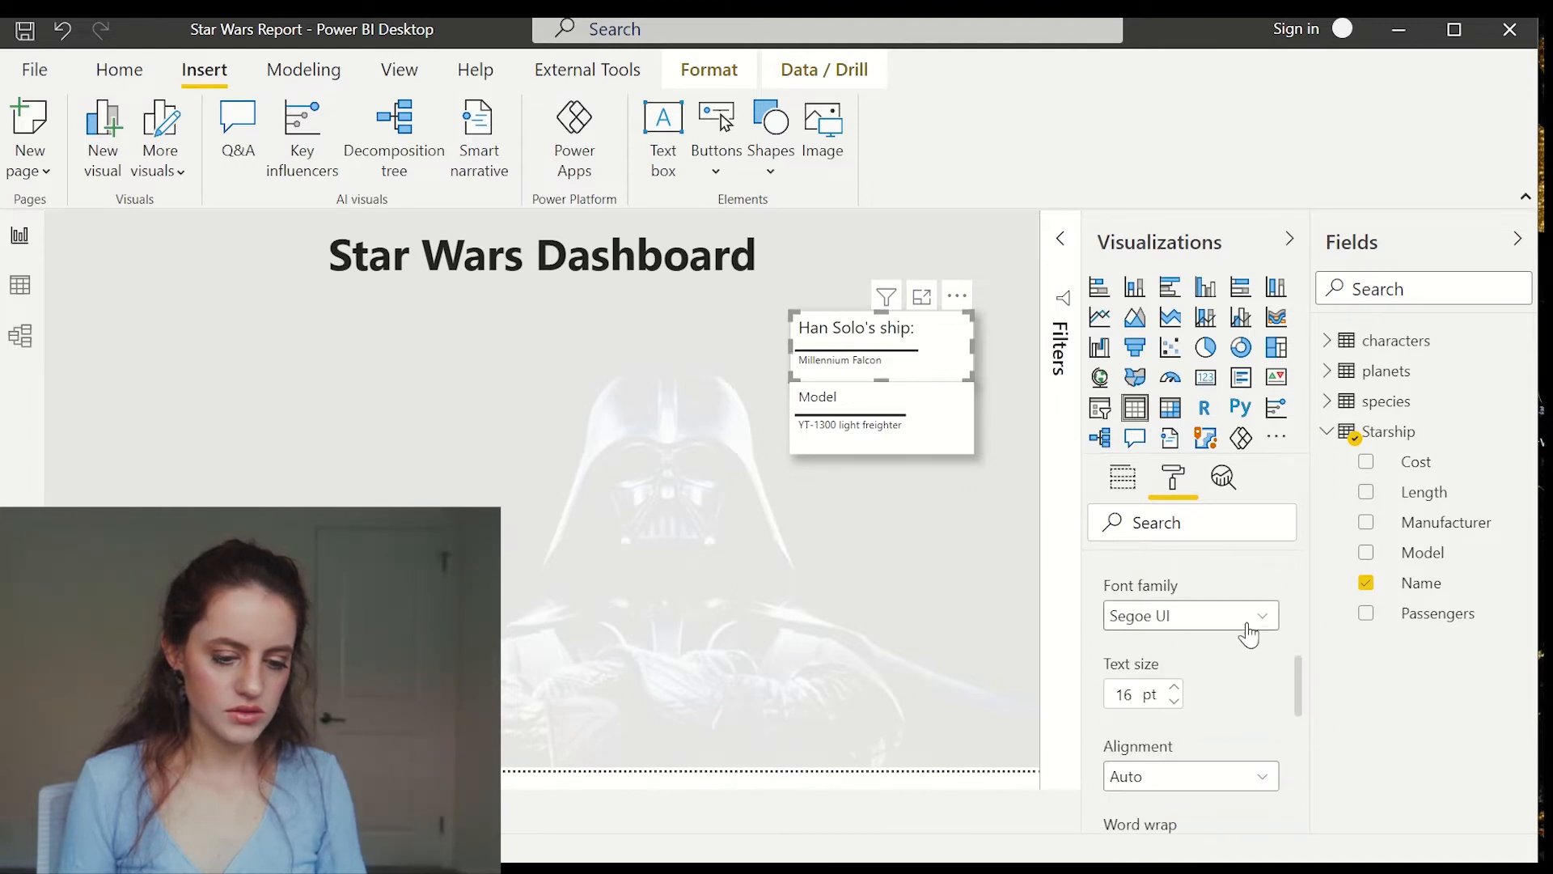
click(1246, 629)
click(1148, 260)
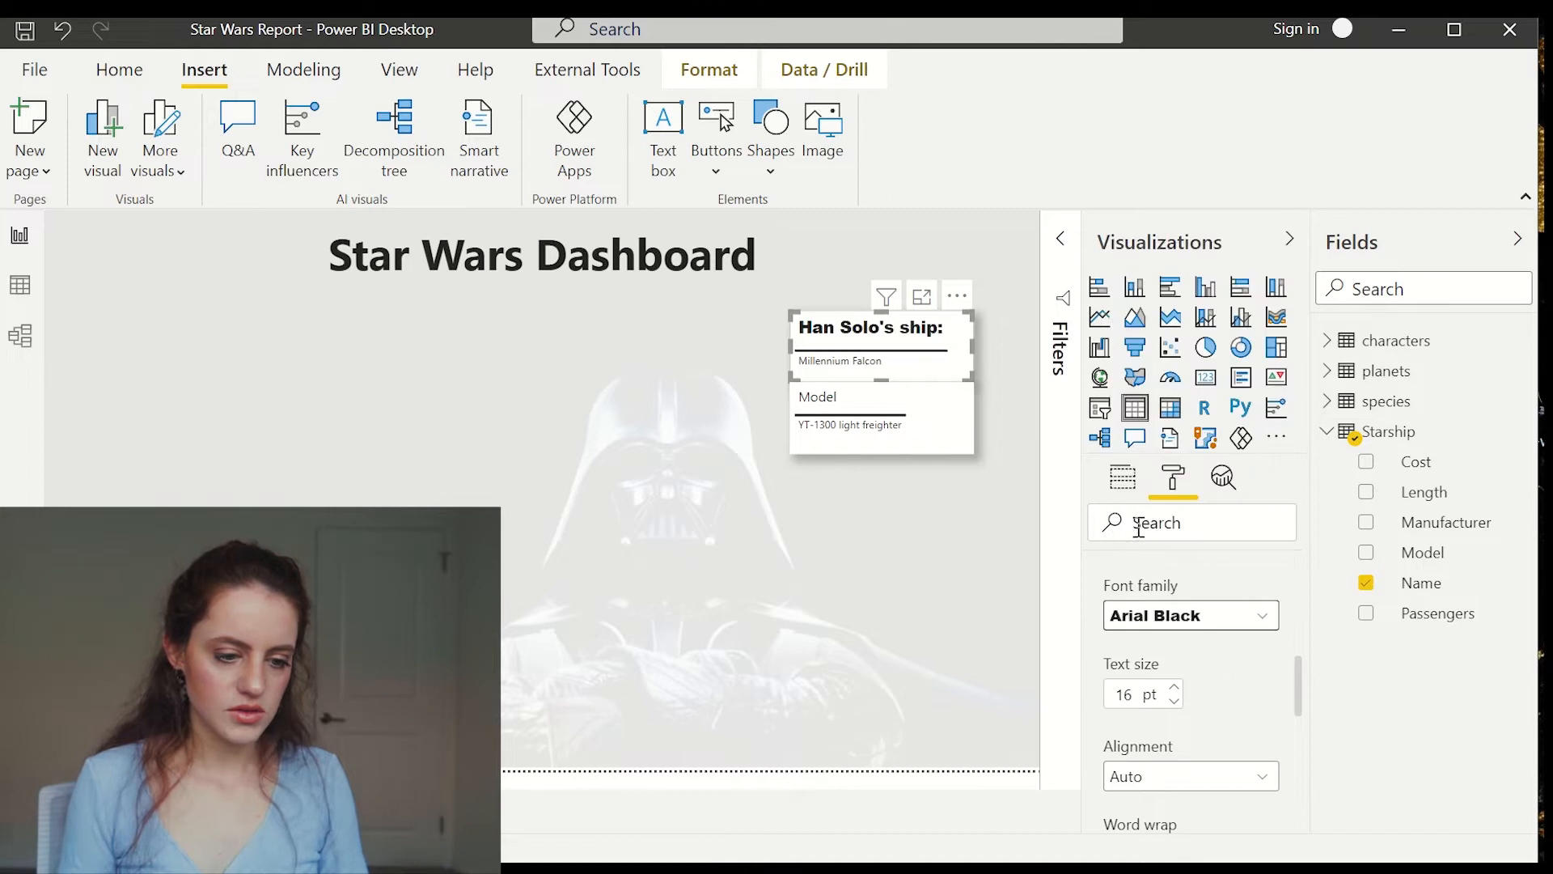
Duplicate the Model table, stack the copy directly beneath it, and show Manufacturer in the copy instead of Model
click(930, 436)
key(ctrl+c)
key(ctrl+v)
click(1367, 548)
click(1363, 524)
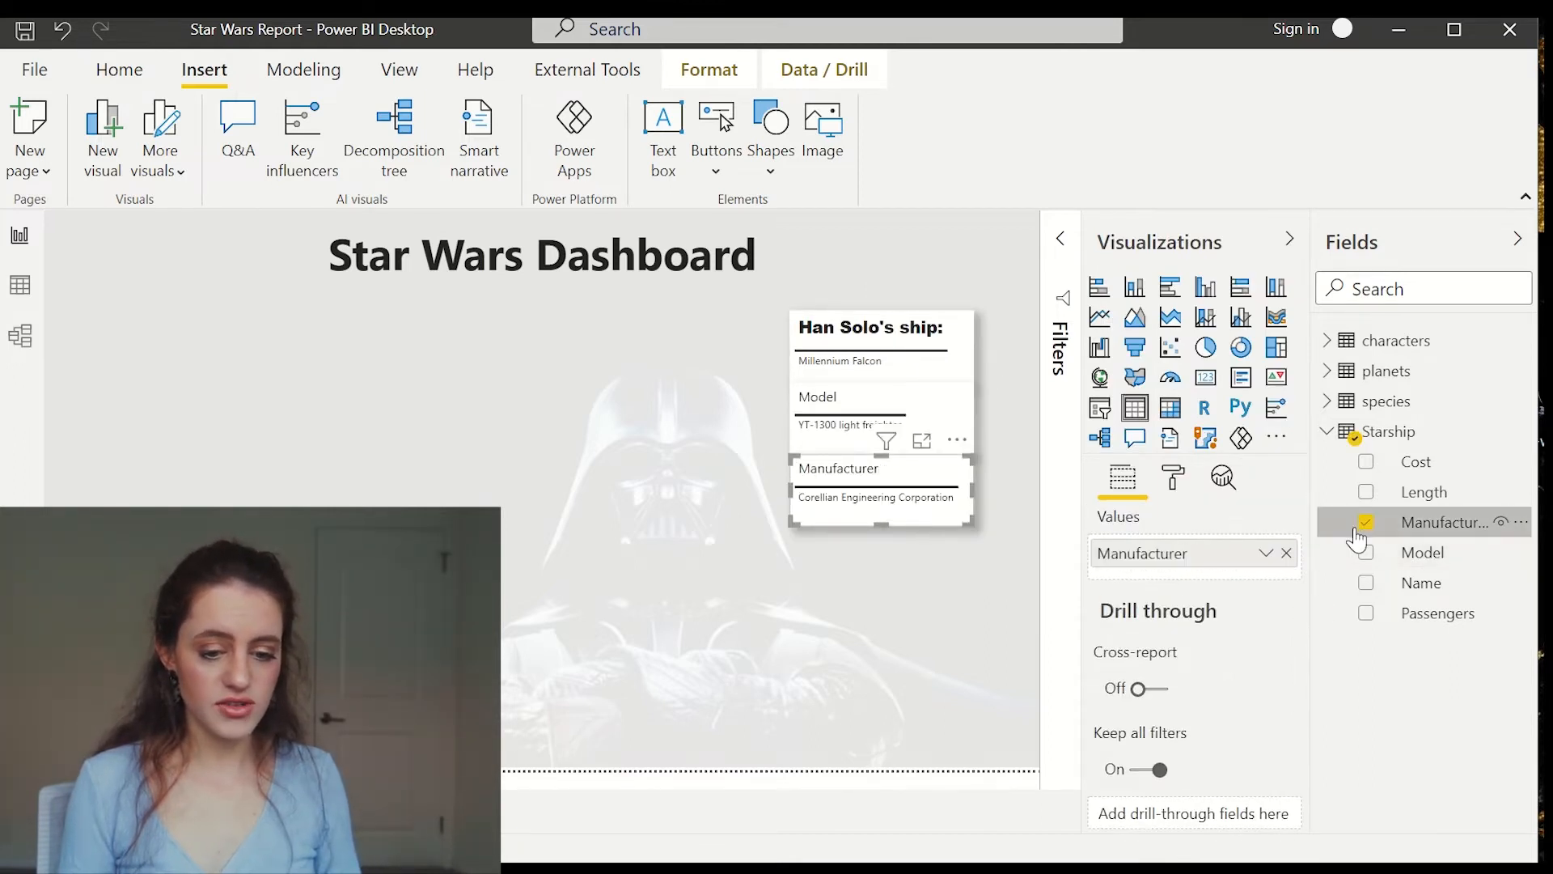
Replace Manufacturer with Cost in the third starship table and rename its column as Cost (in credits)
click(1366, 522)
click(1366, 461)
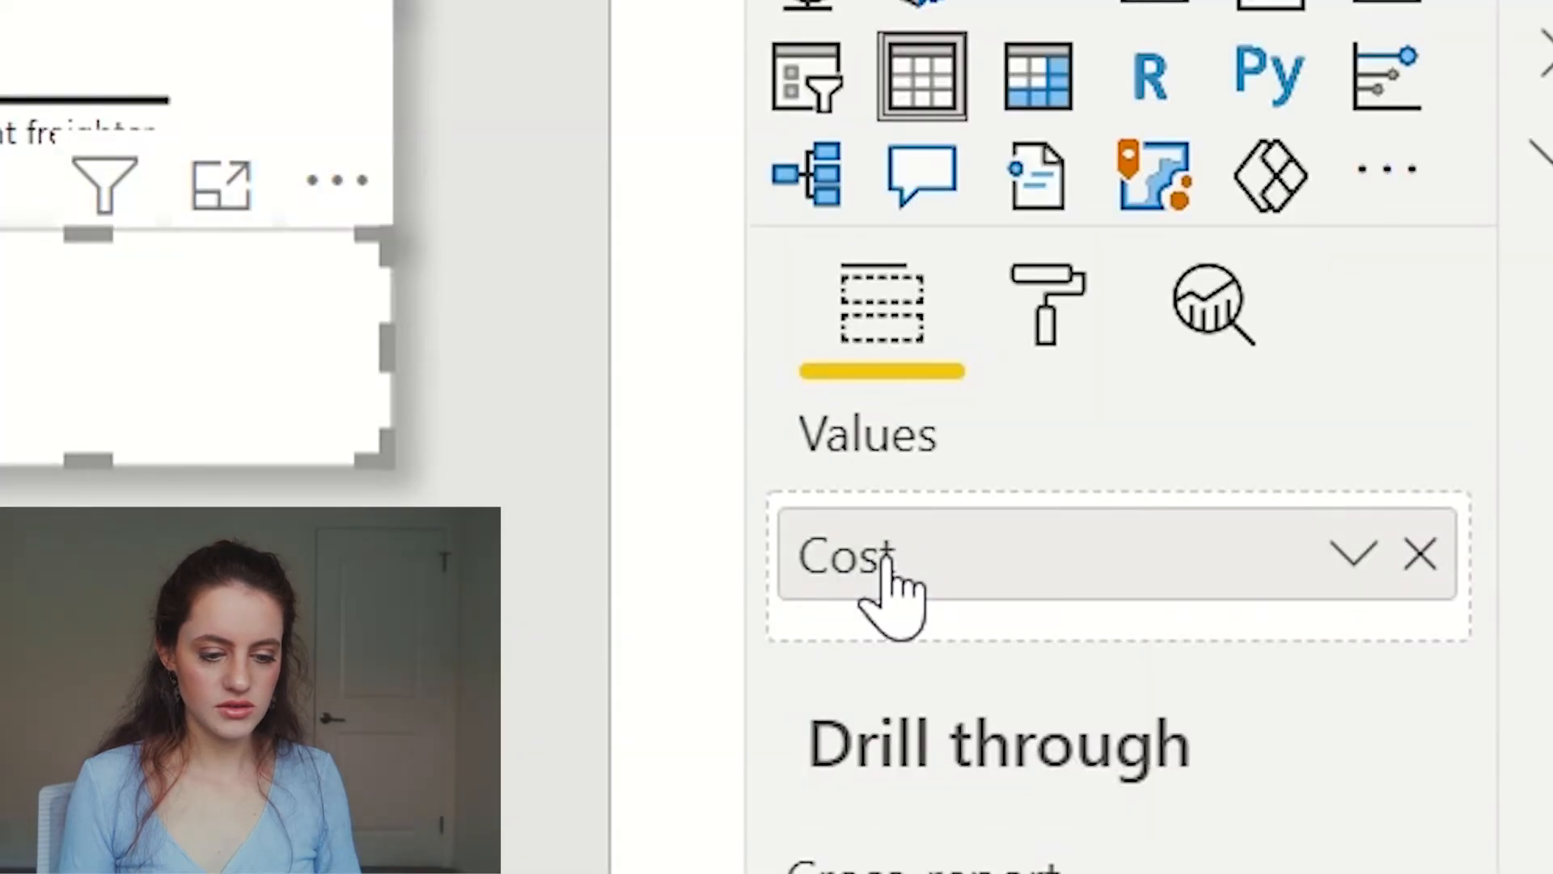
double_click(1126, 561)
key(End)
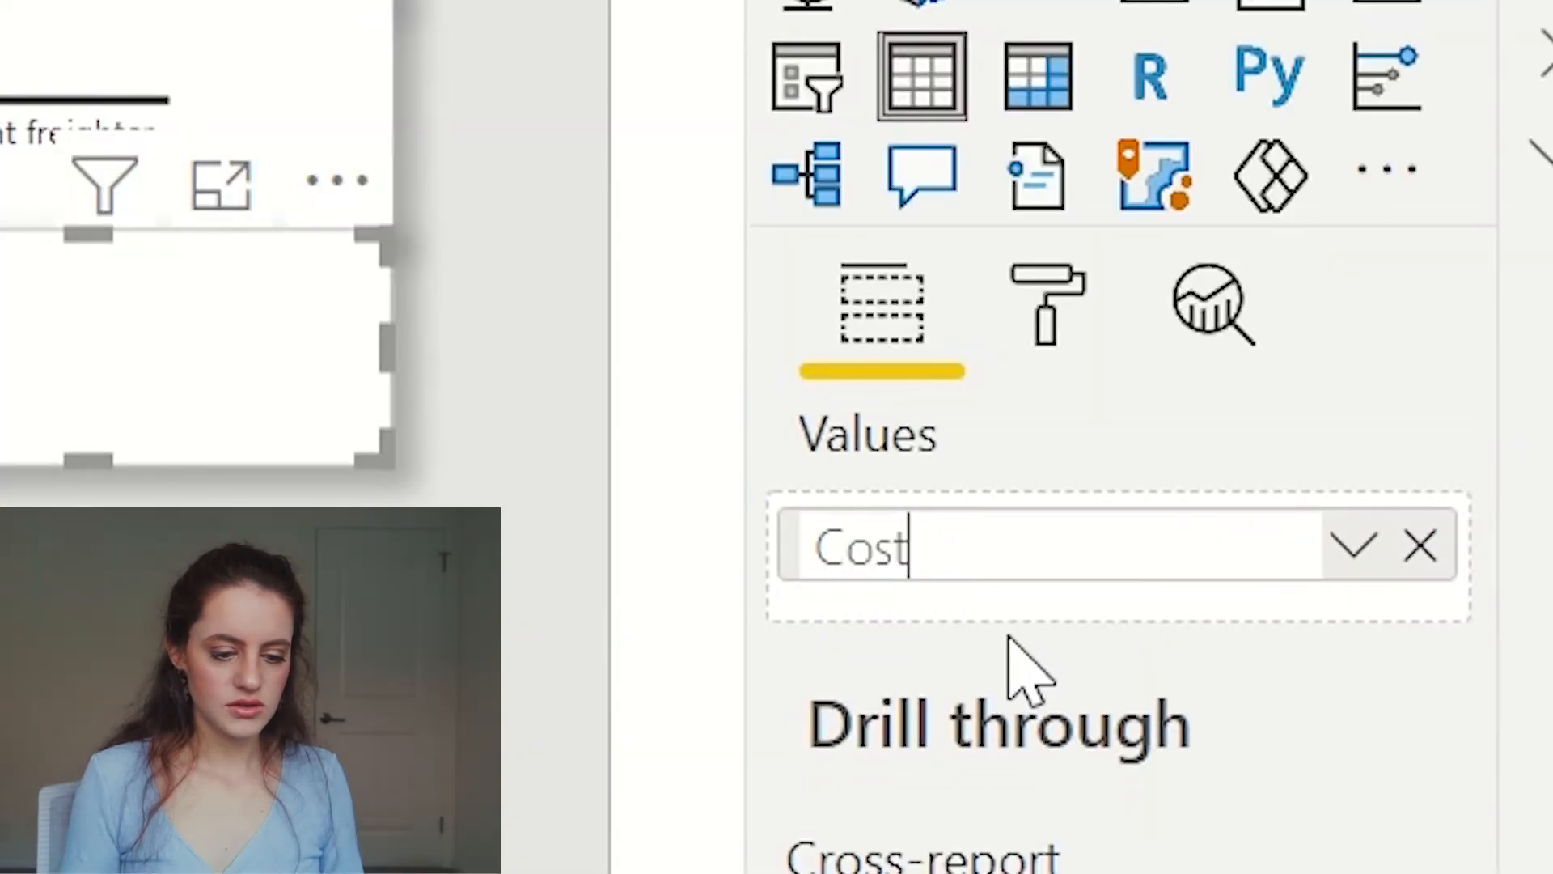
text((in credits)
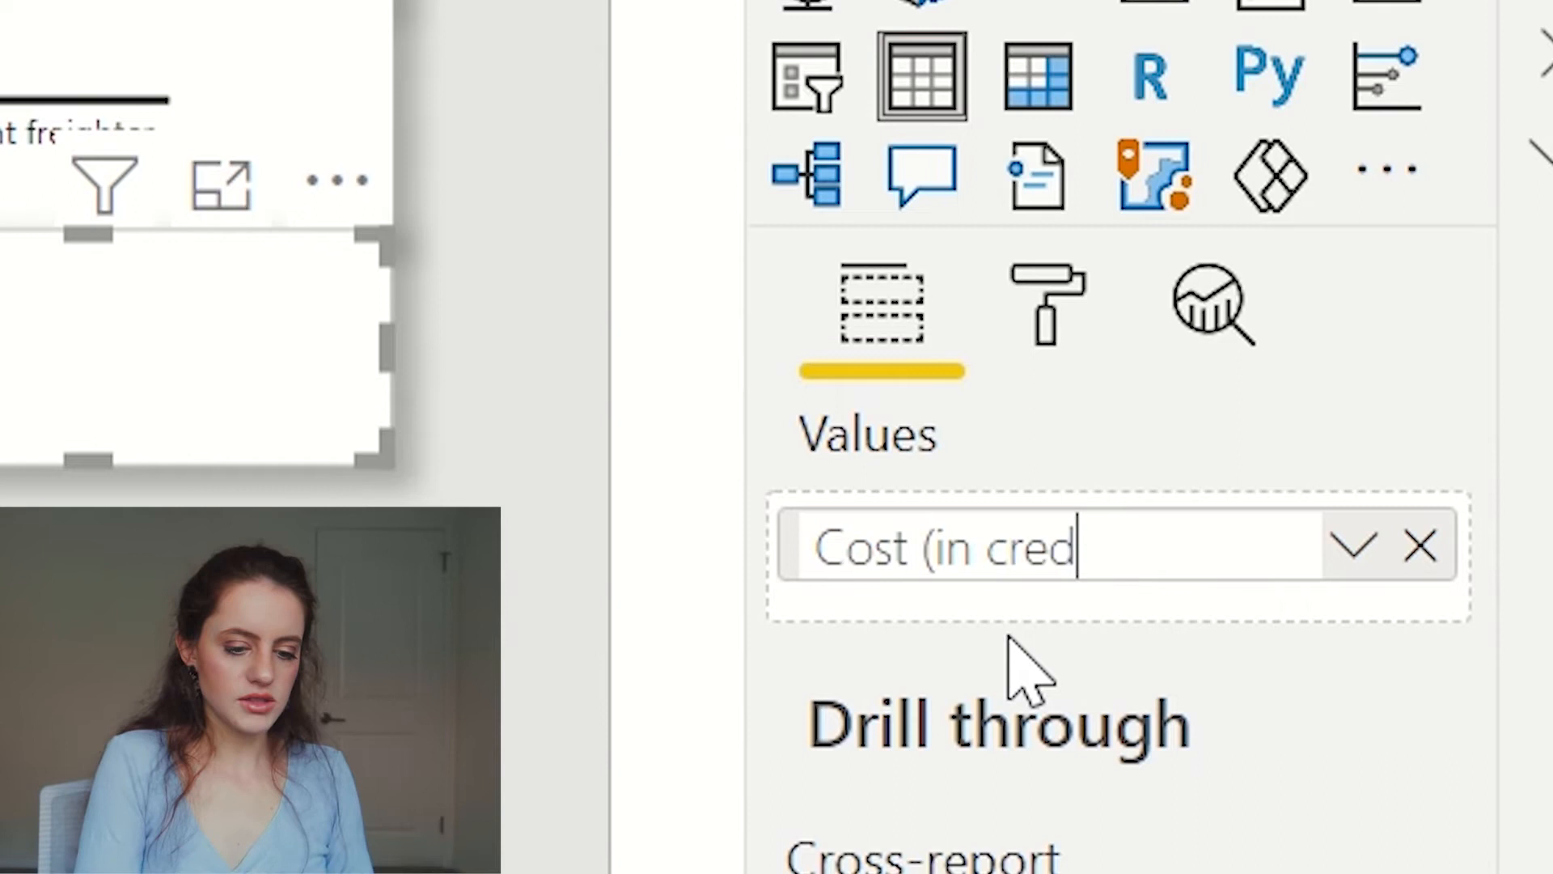
text())
key(Return)
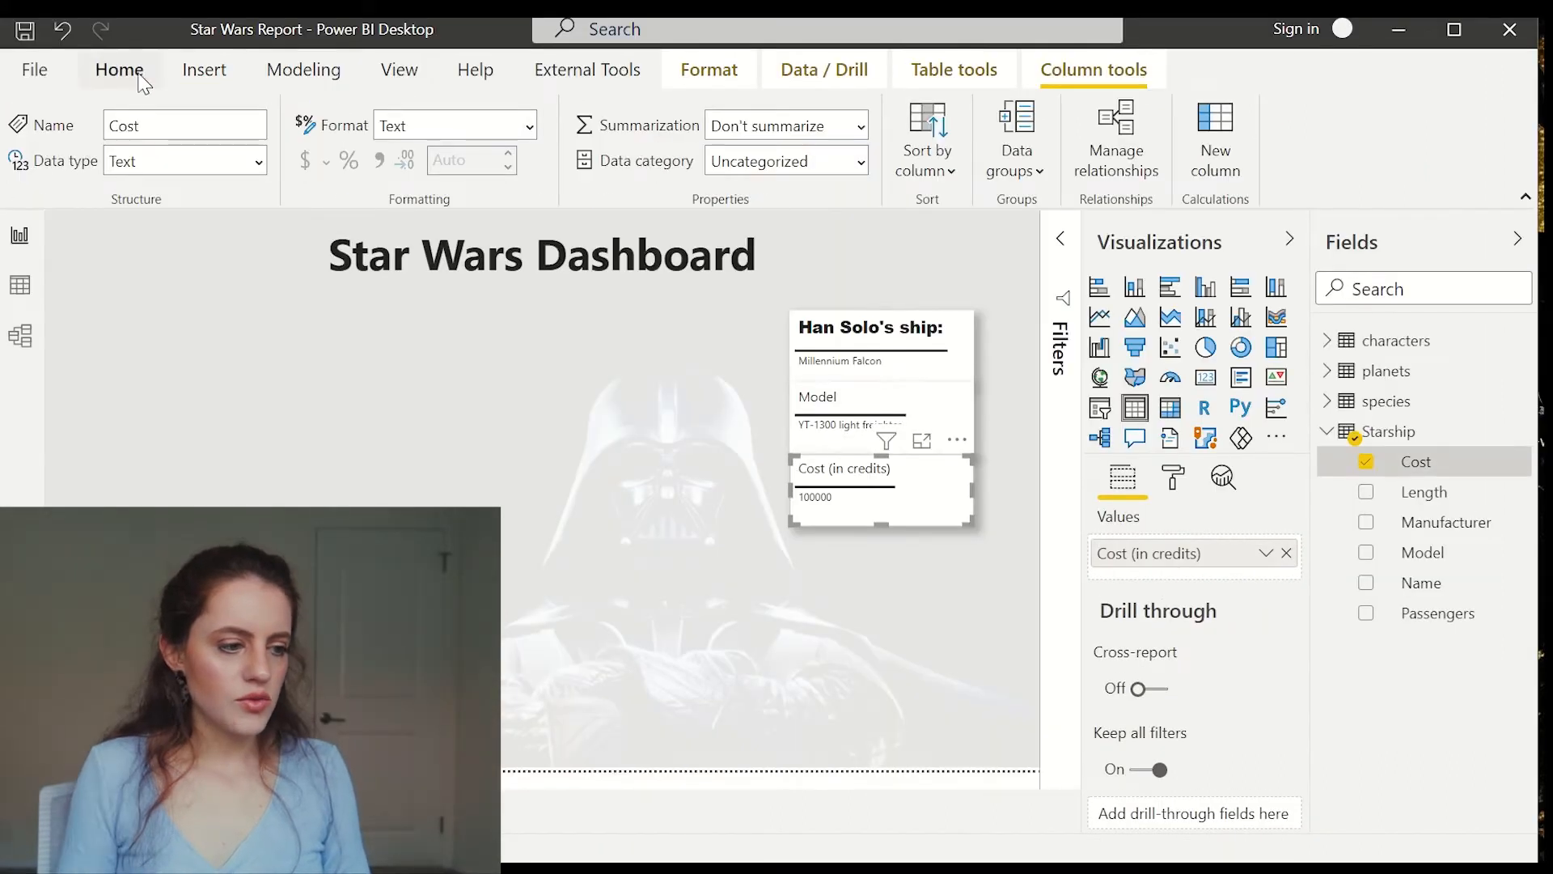
Change the data type of the Starship query's Cost column to Whole Number in Power Query Editor and apply the change to the report
click(673, 123)
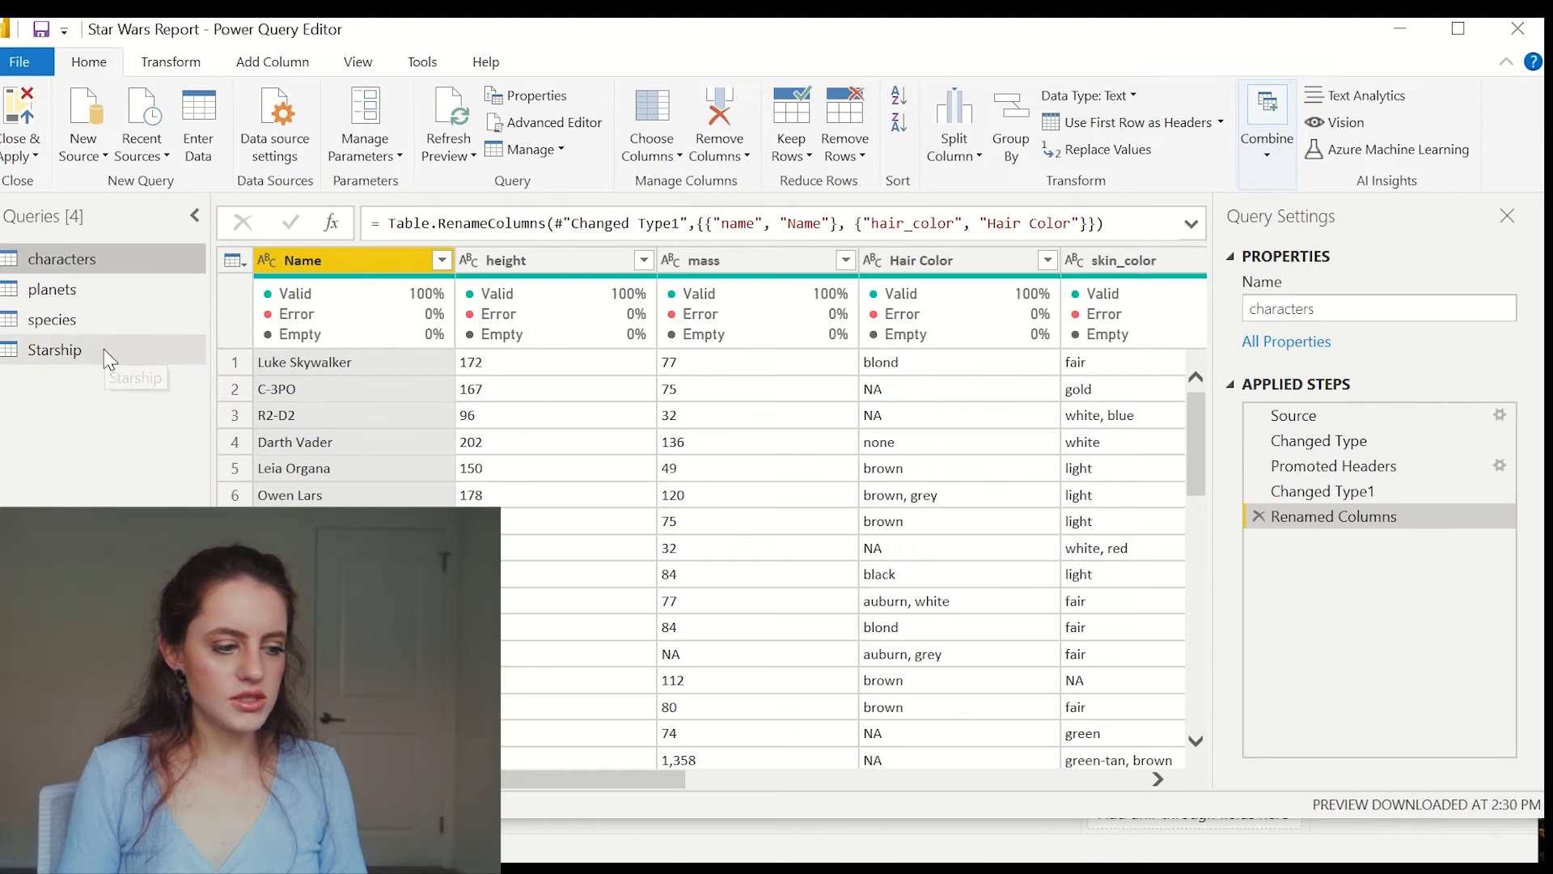
click(105, 349)
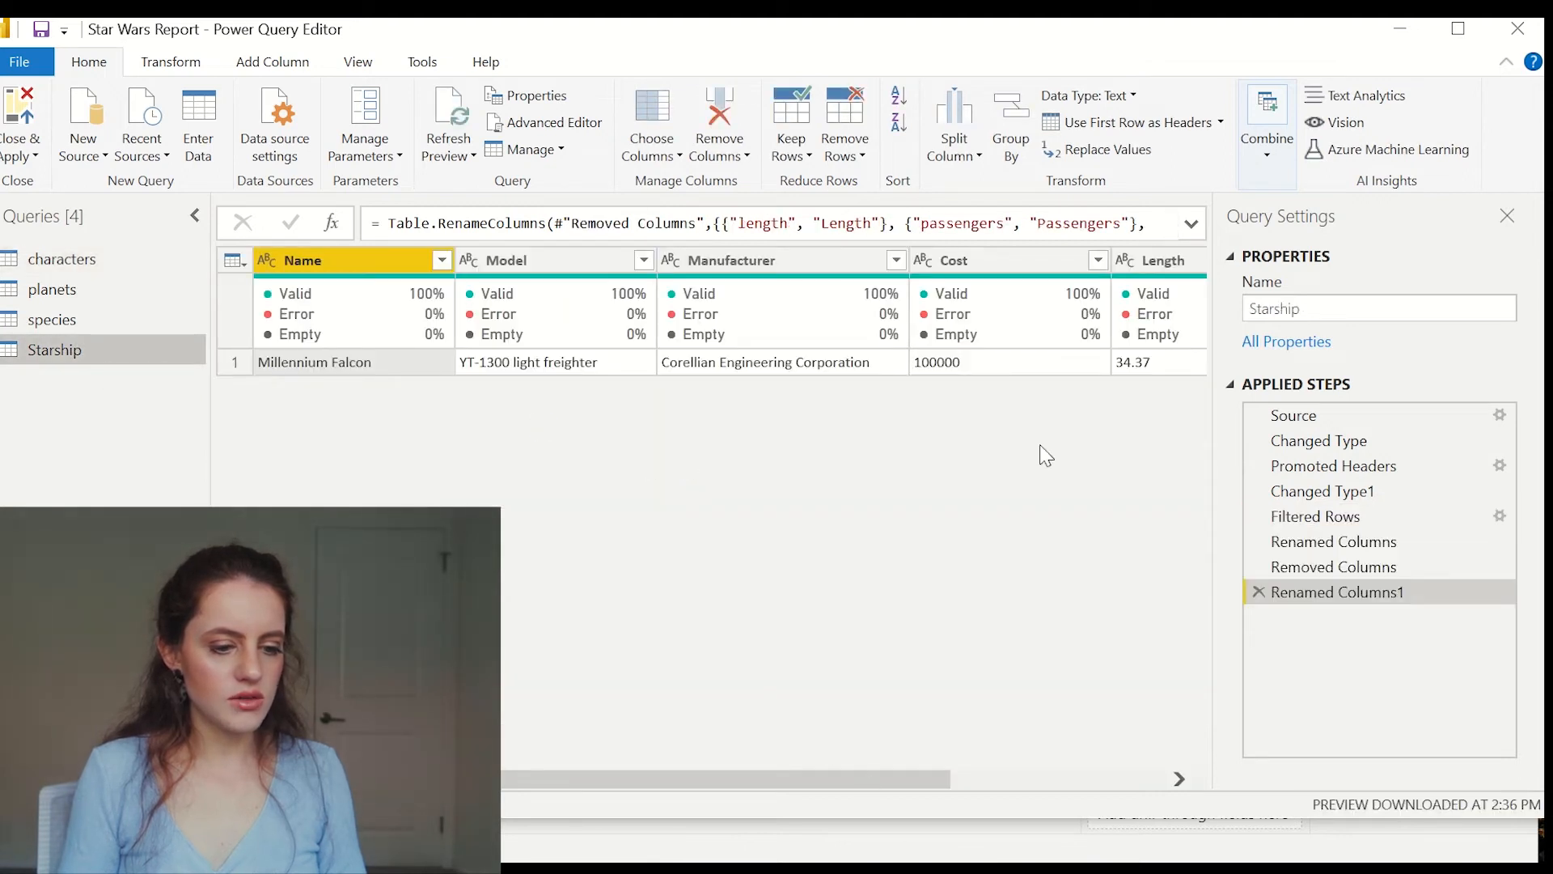
click(935, 260)
right_click(981, 263)
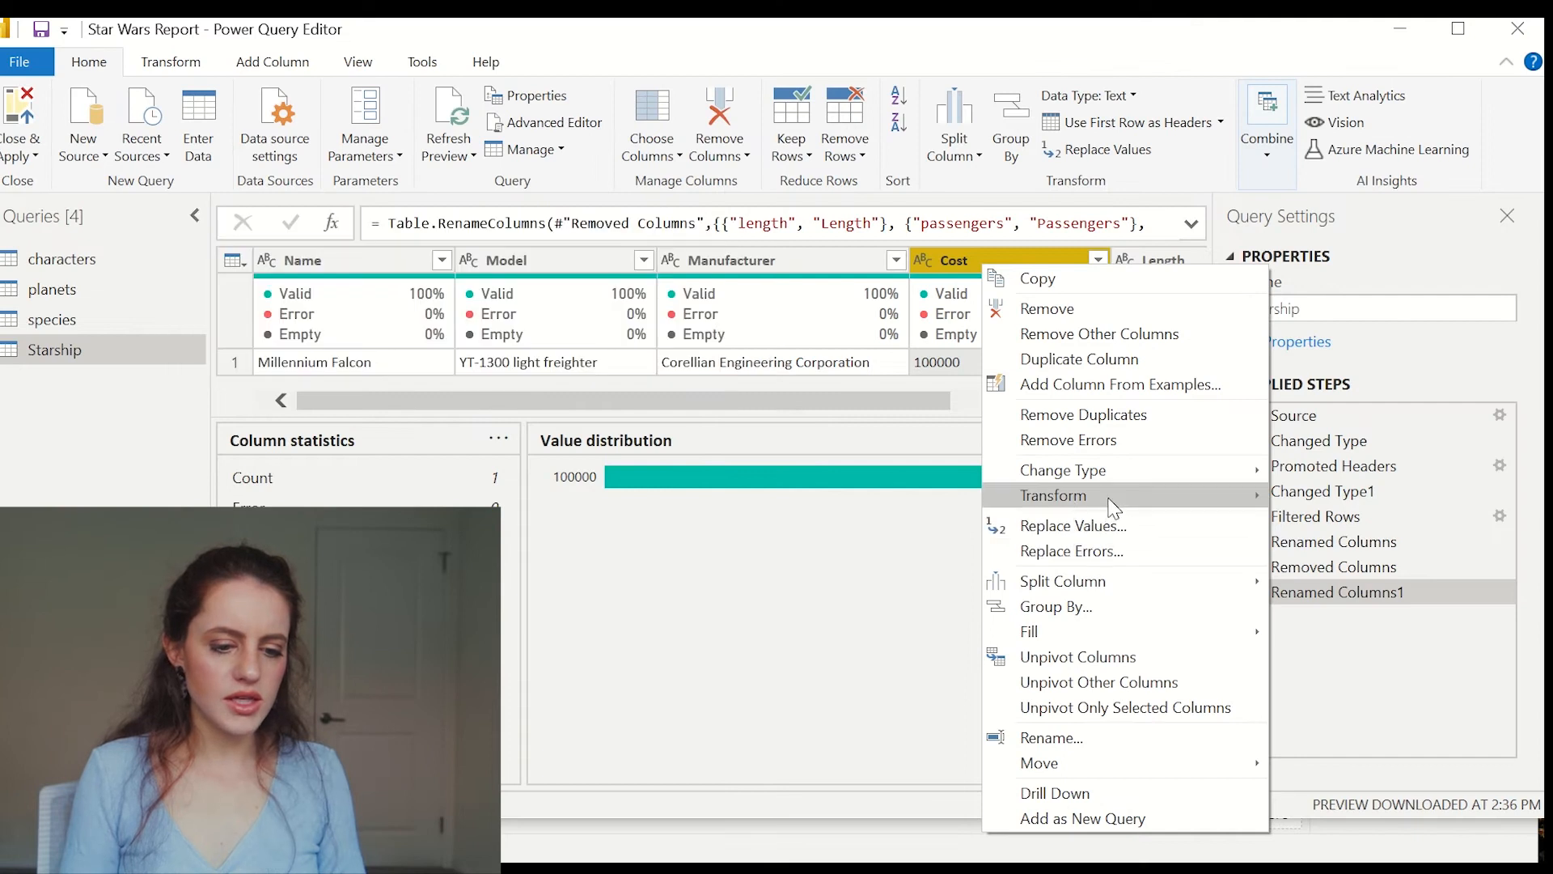
mouse_move(1241, 673)
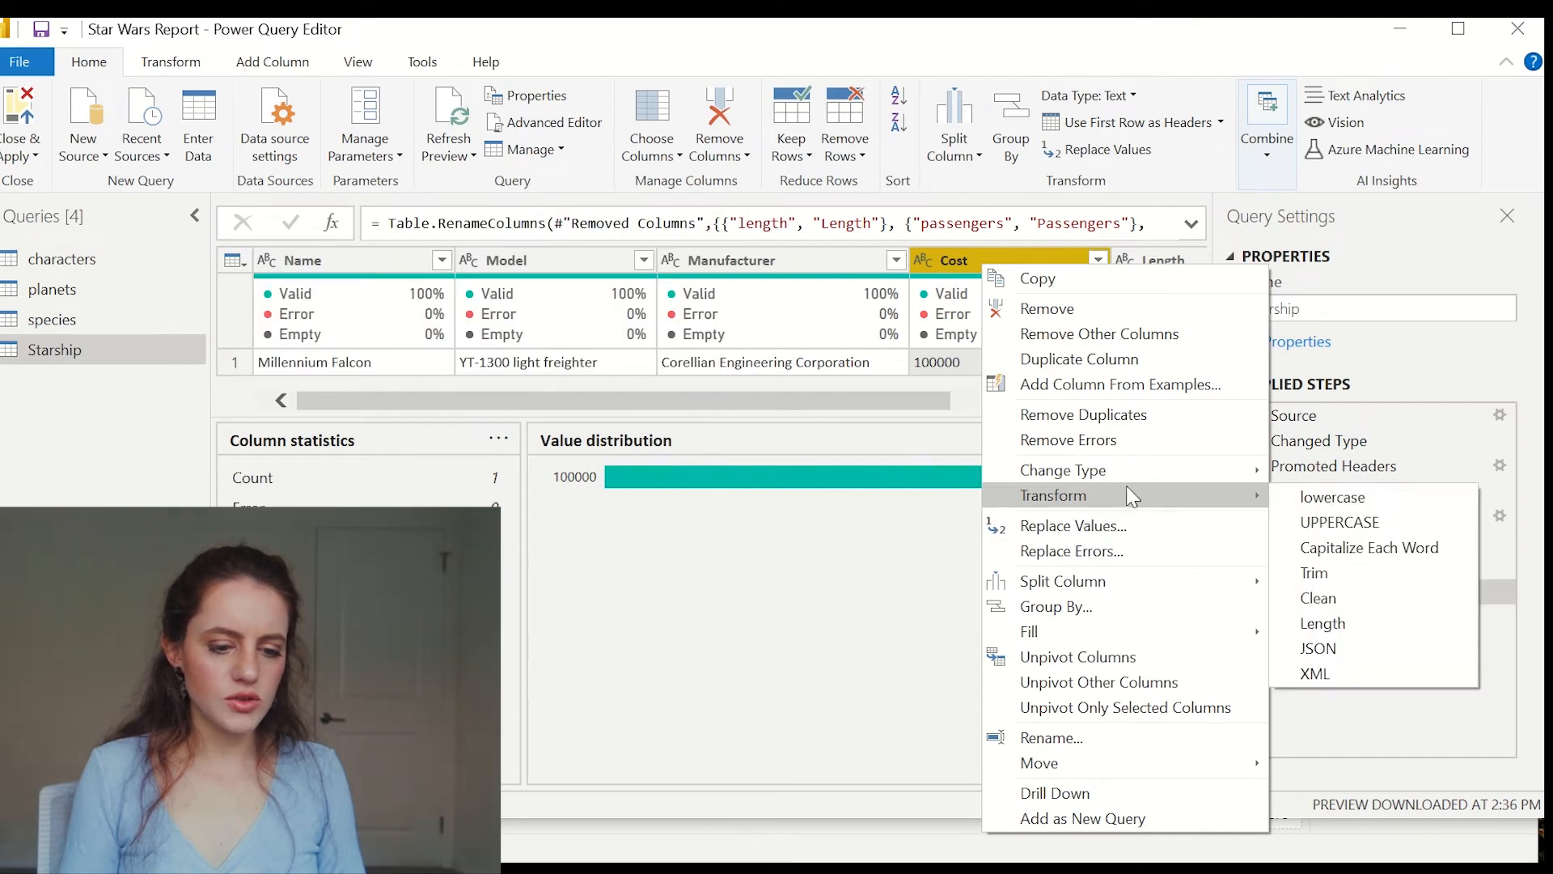
mouse_move(1173, 471)
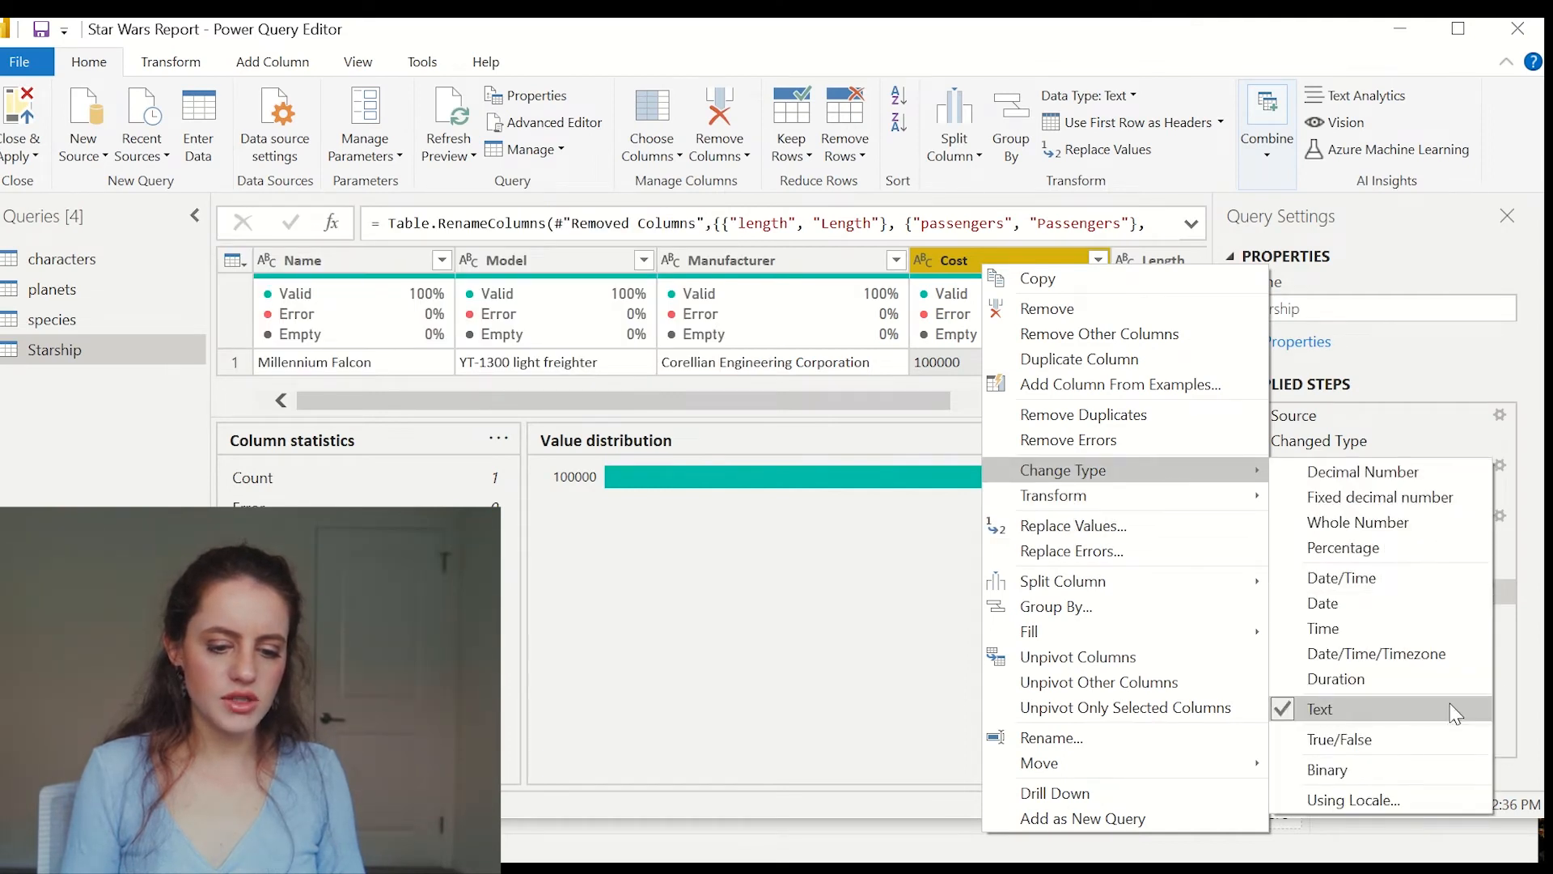
click(1411, 524)
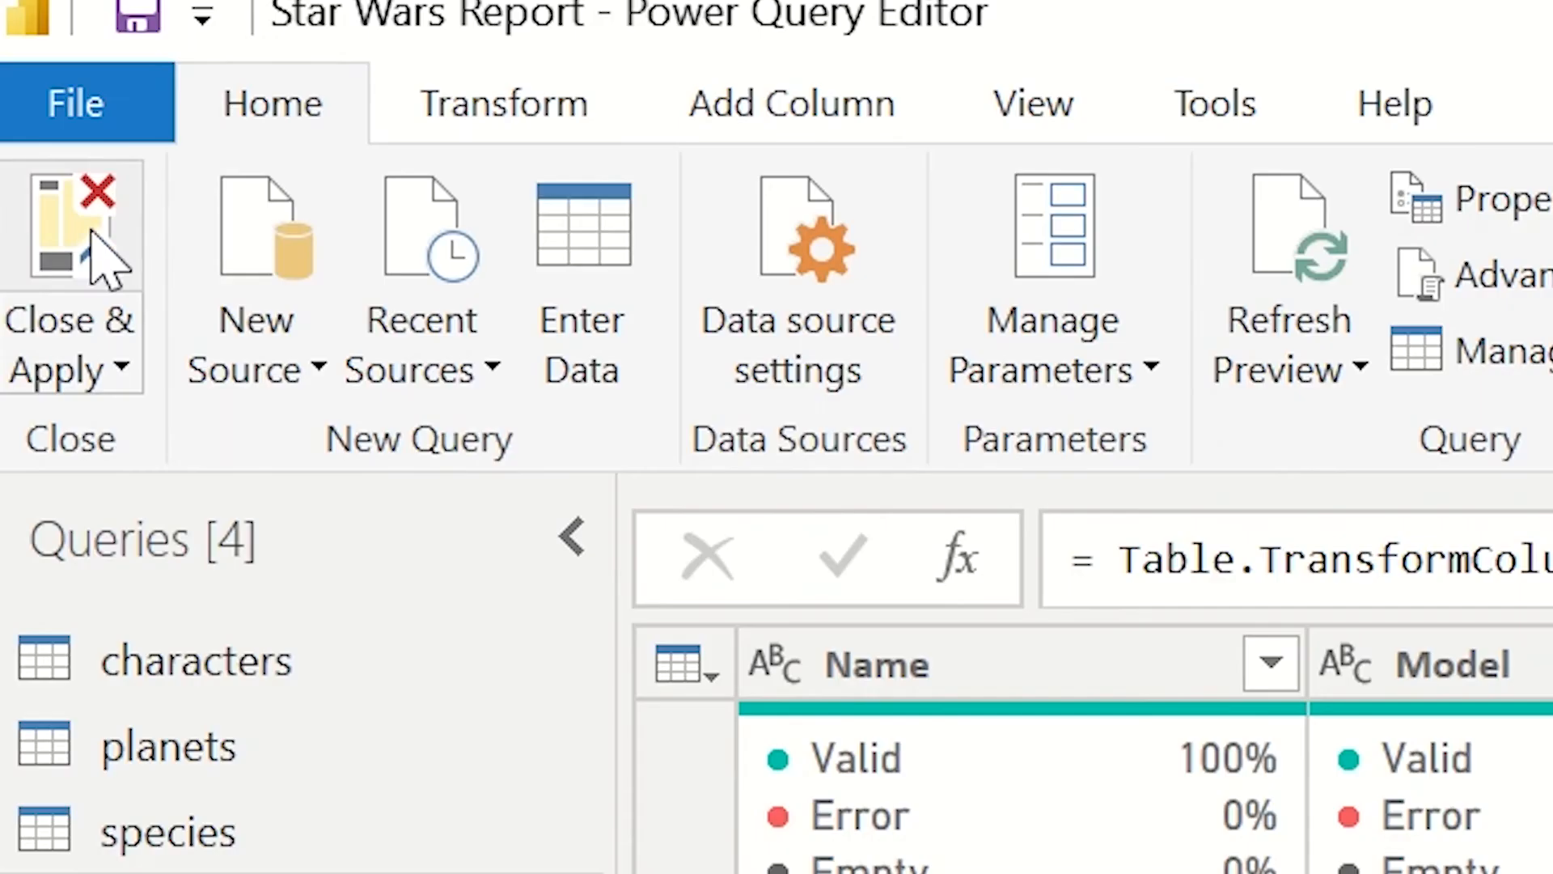
click(33, 117)
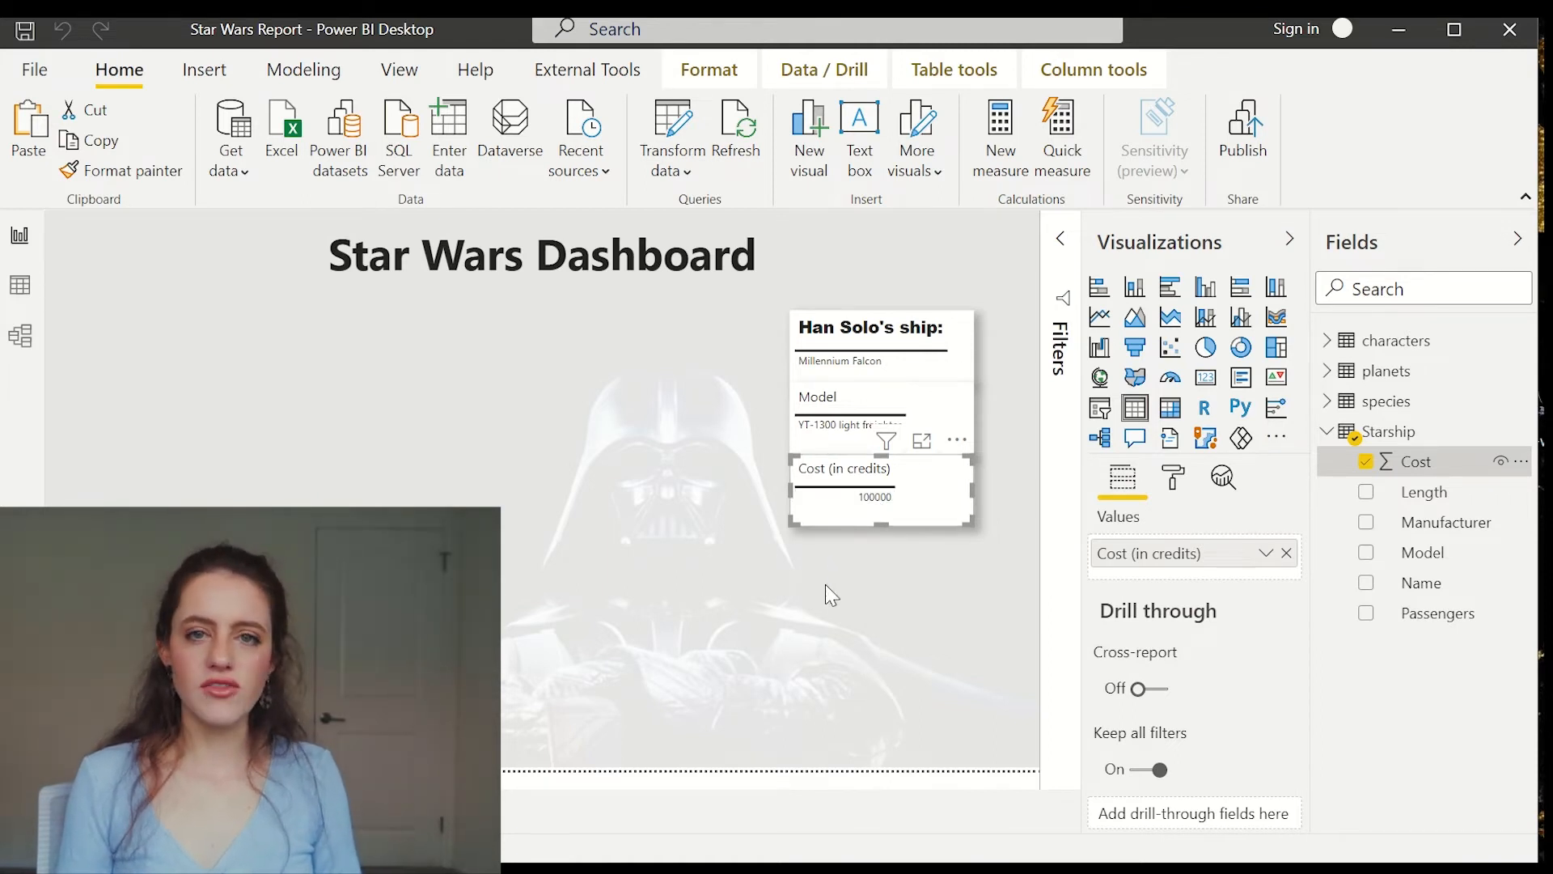
Create the measure Ship Cost (in credits) = SUM(Starship[Cost]) and show it in the third starship table in place of the Cost field
click(709, 75)
click(121, 71)
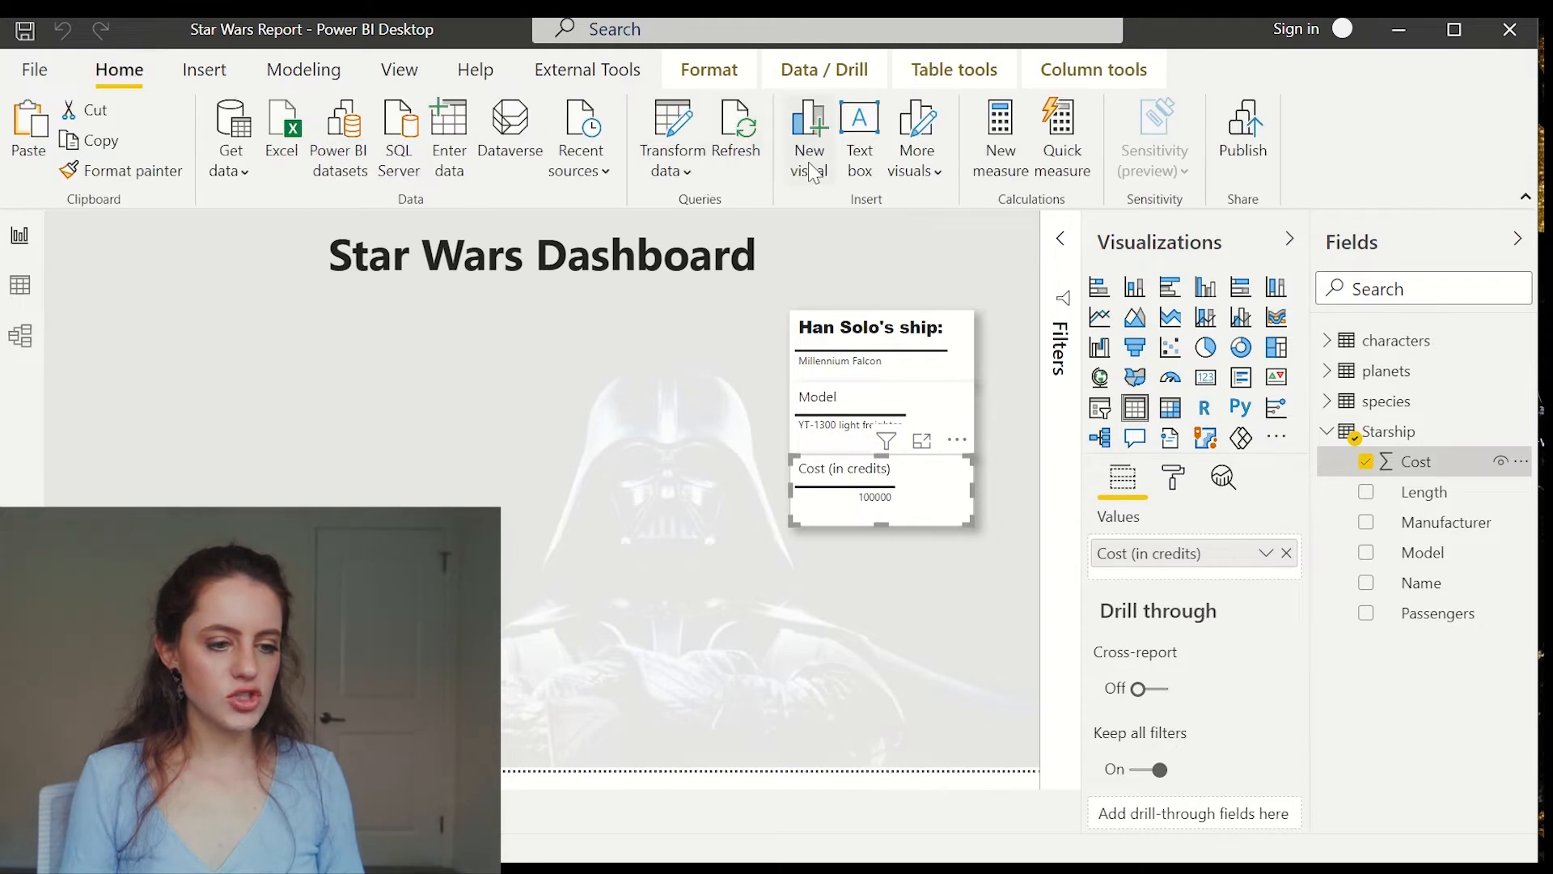
click(1007, 172)
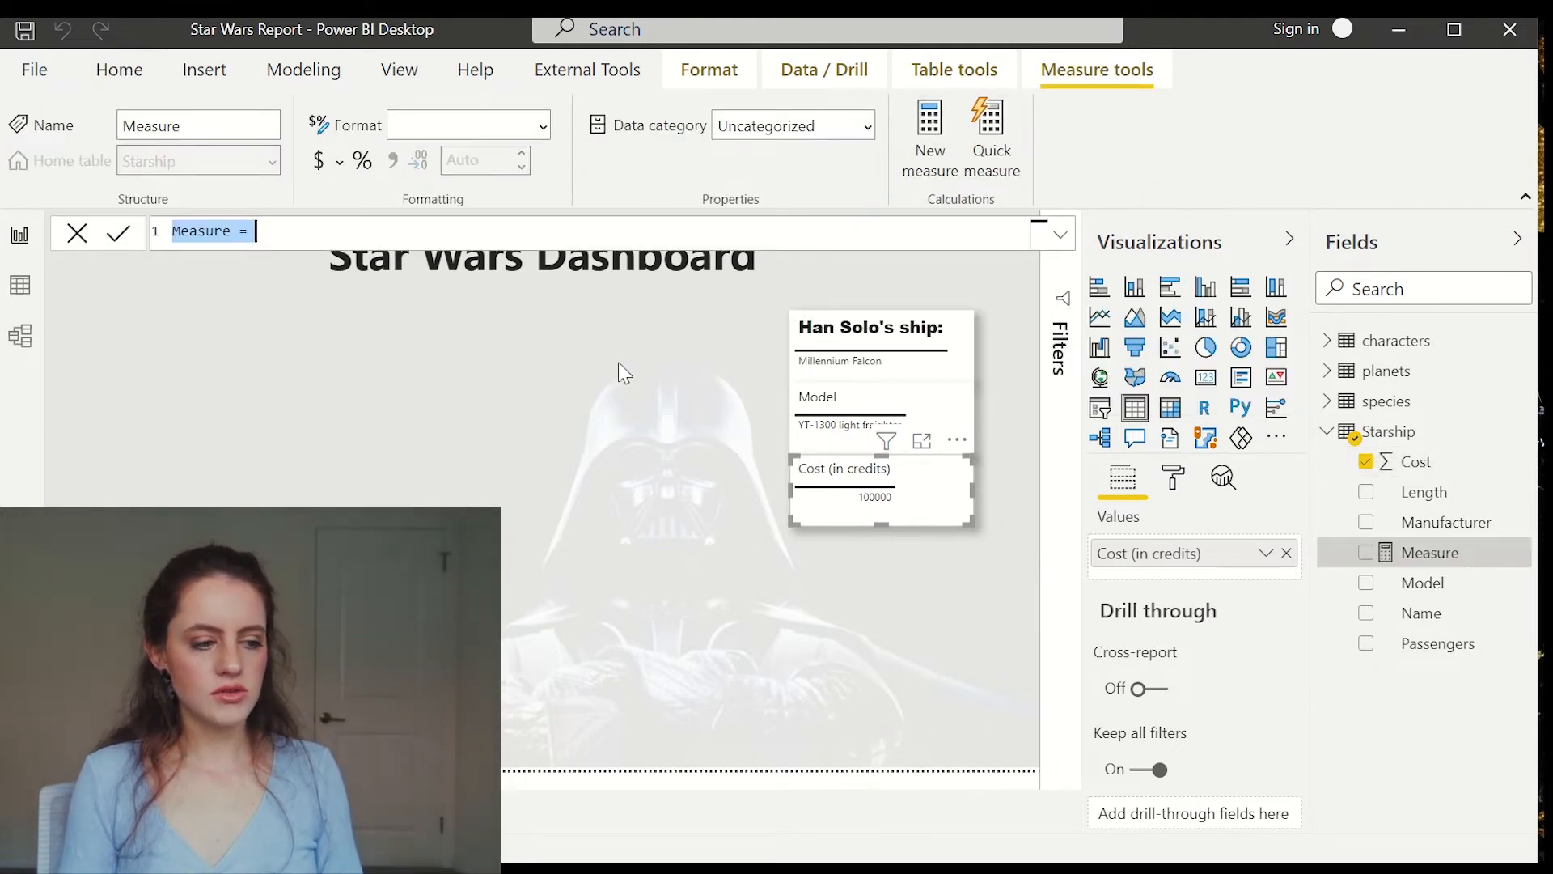
text(Cost (in credits)
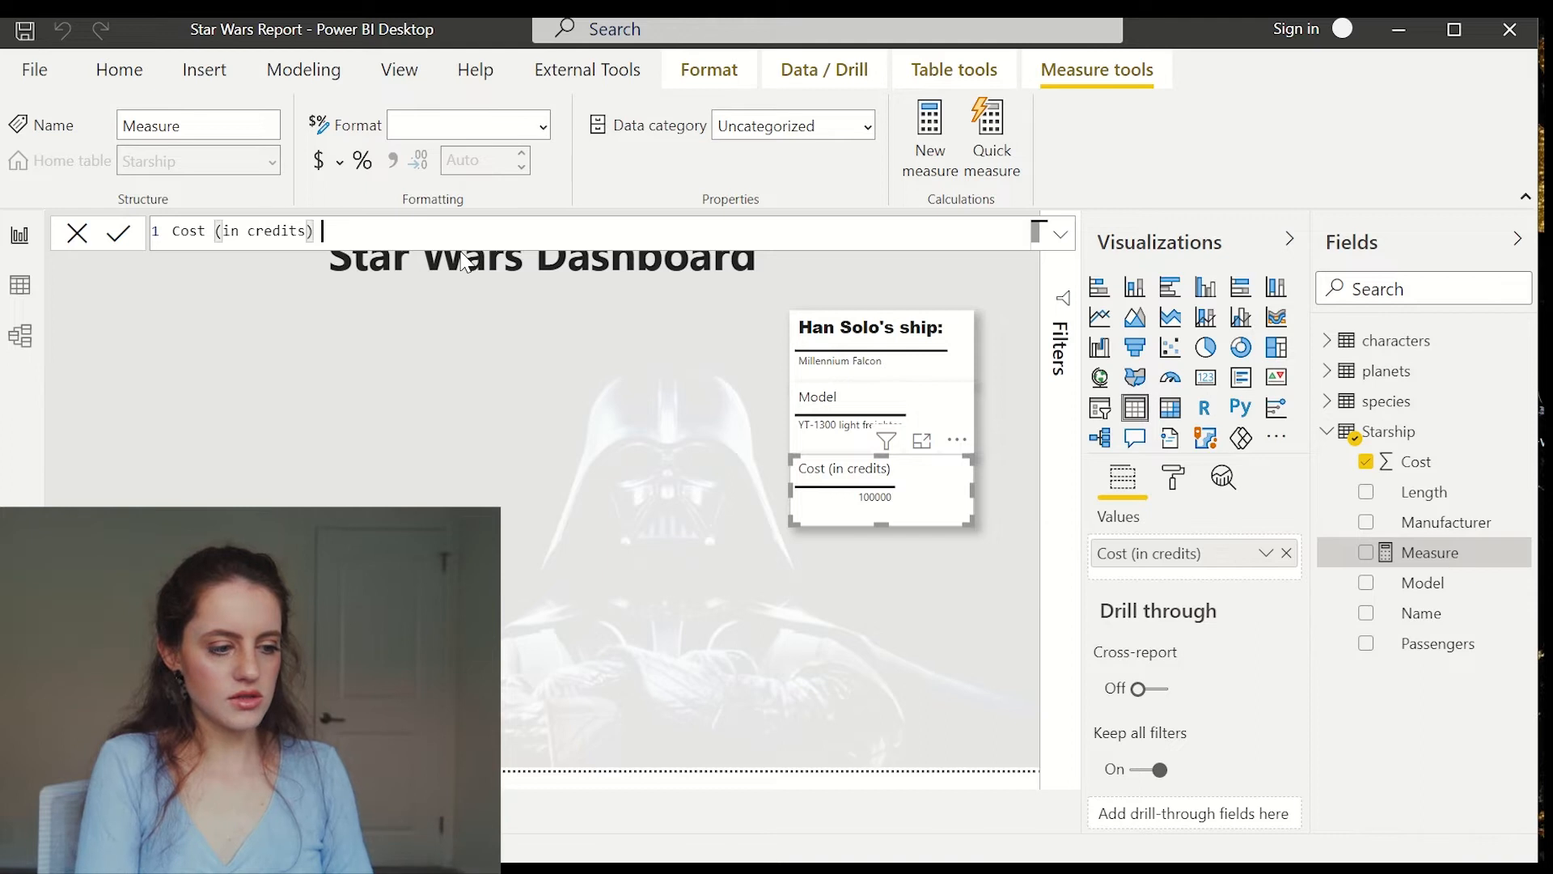
key(Home)
text(S)
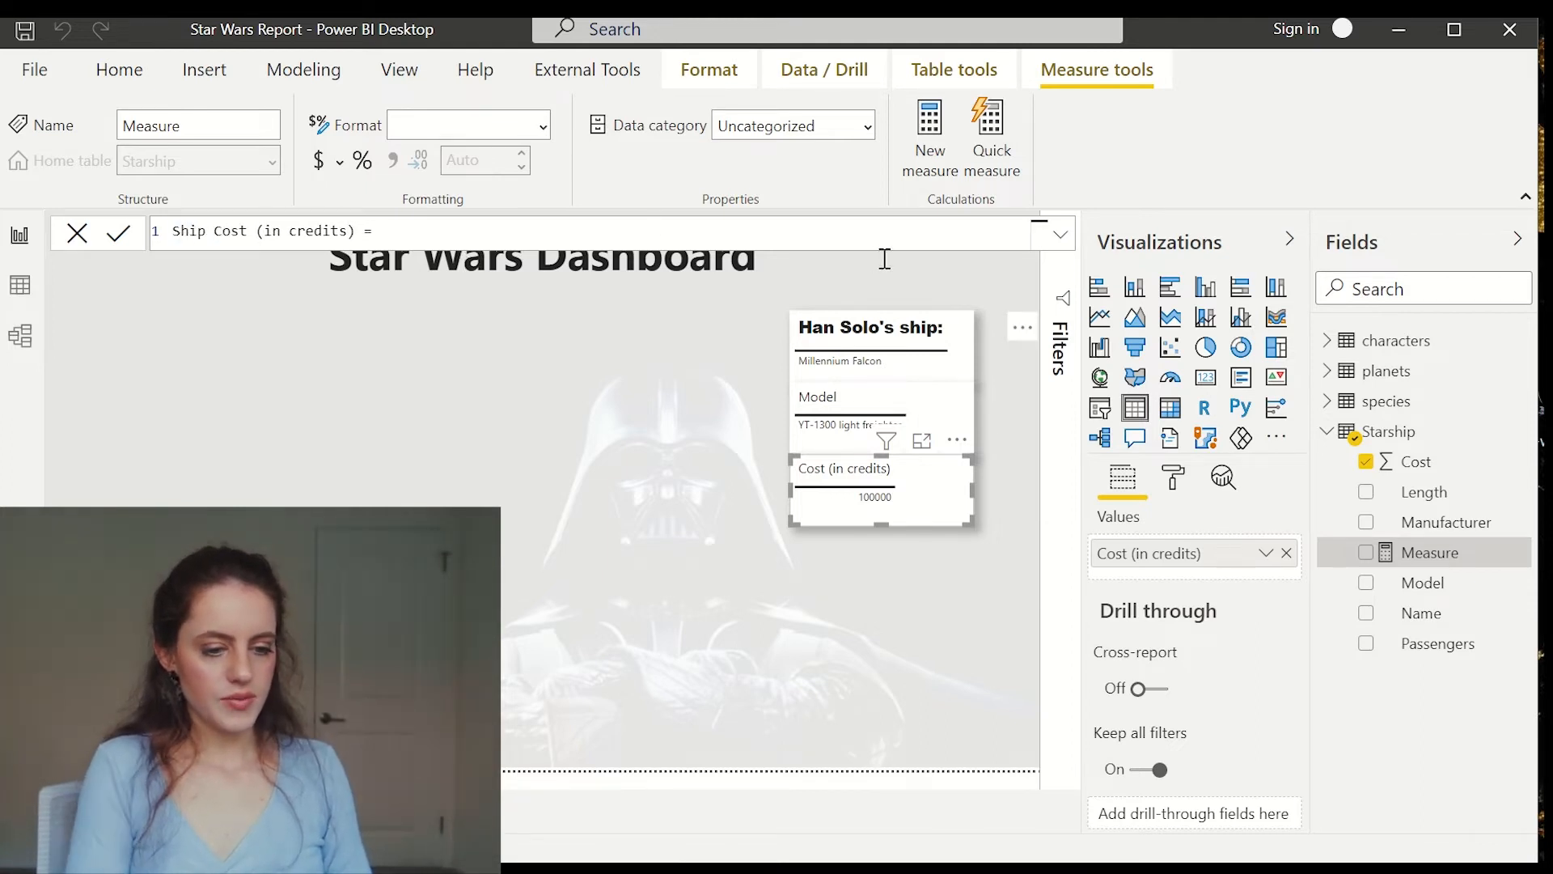
text(sum)
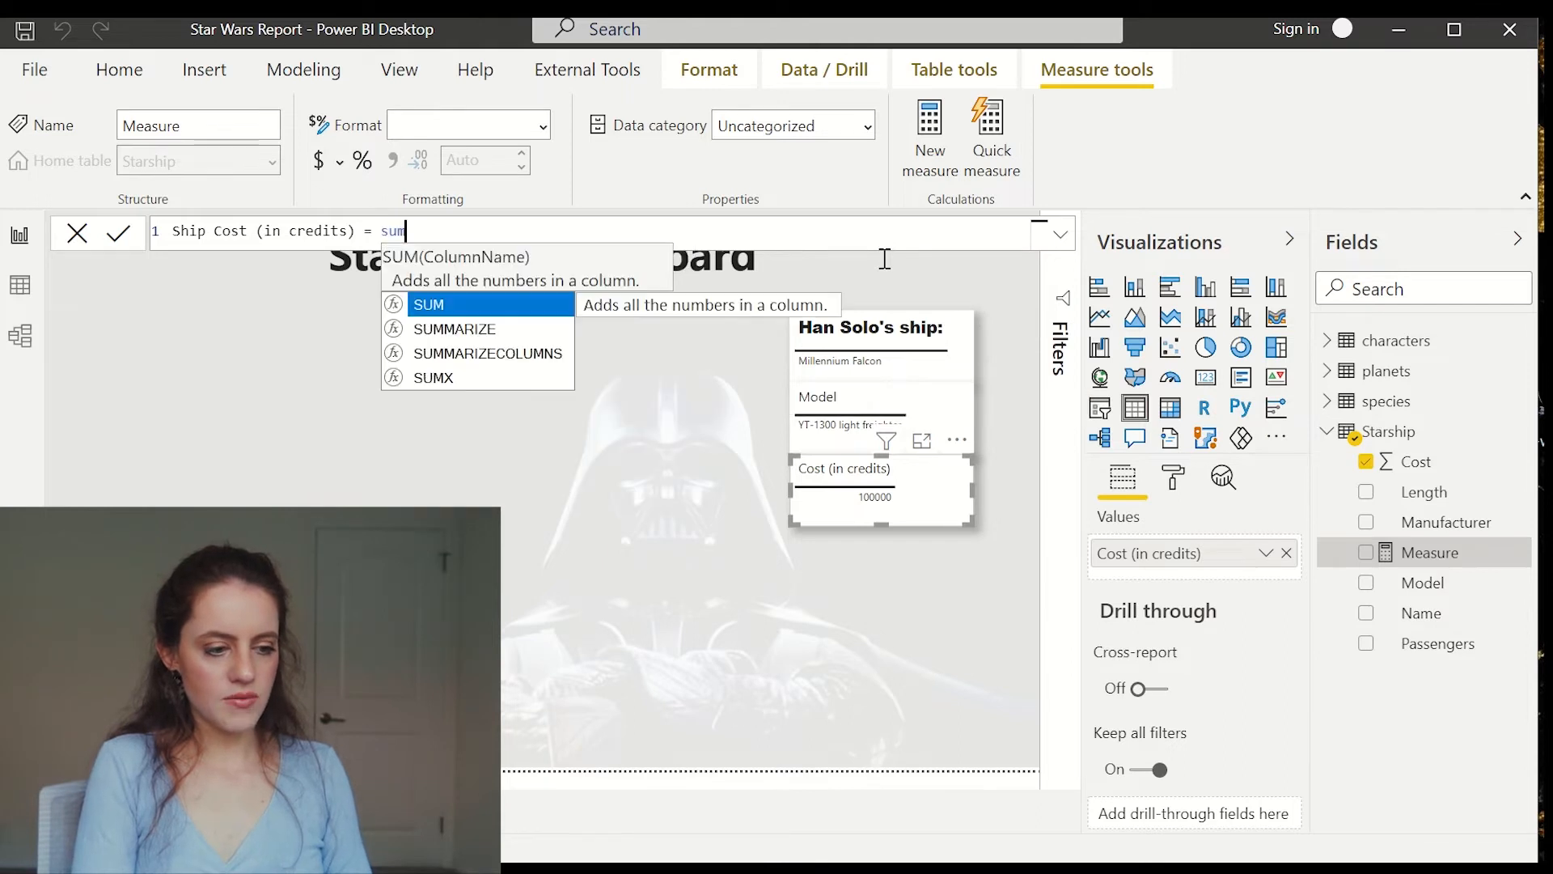
key(Tab)
text(st)
key(Tab)
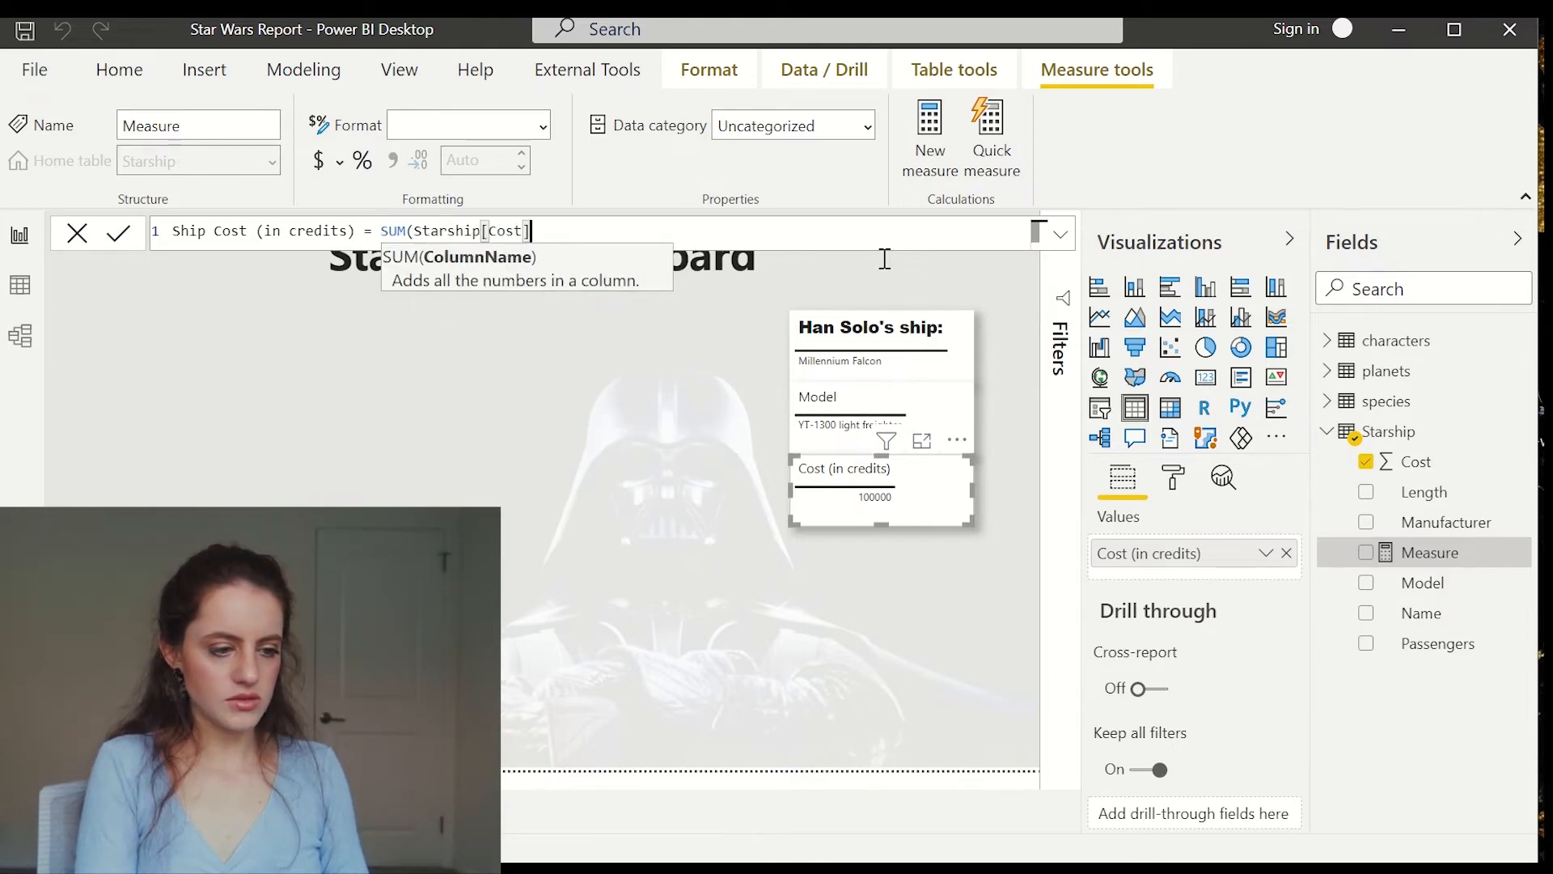
text())
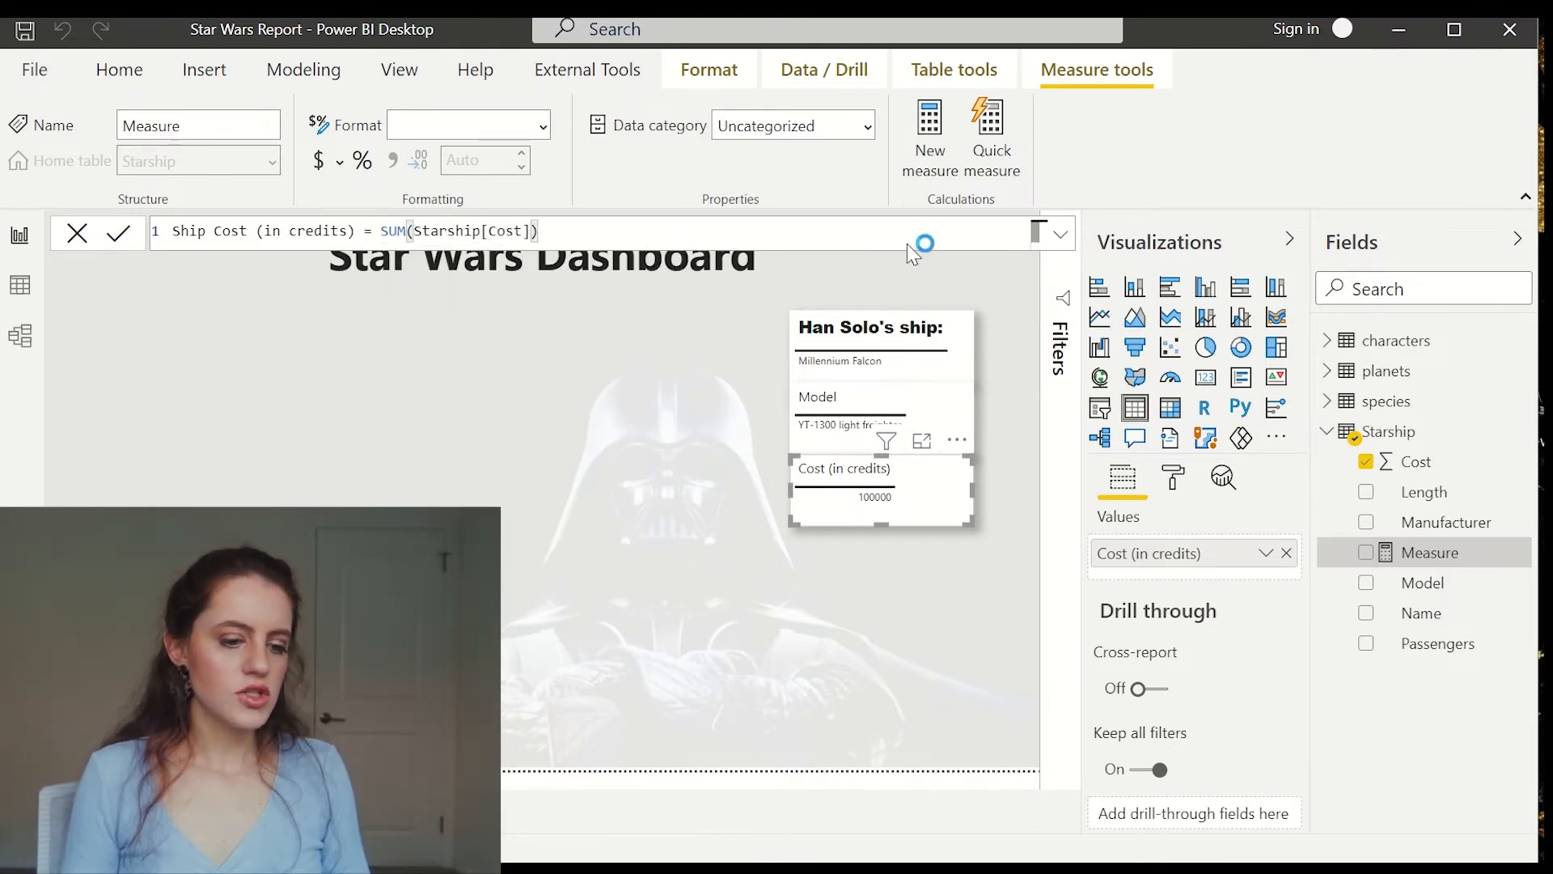
key(Return)
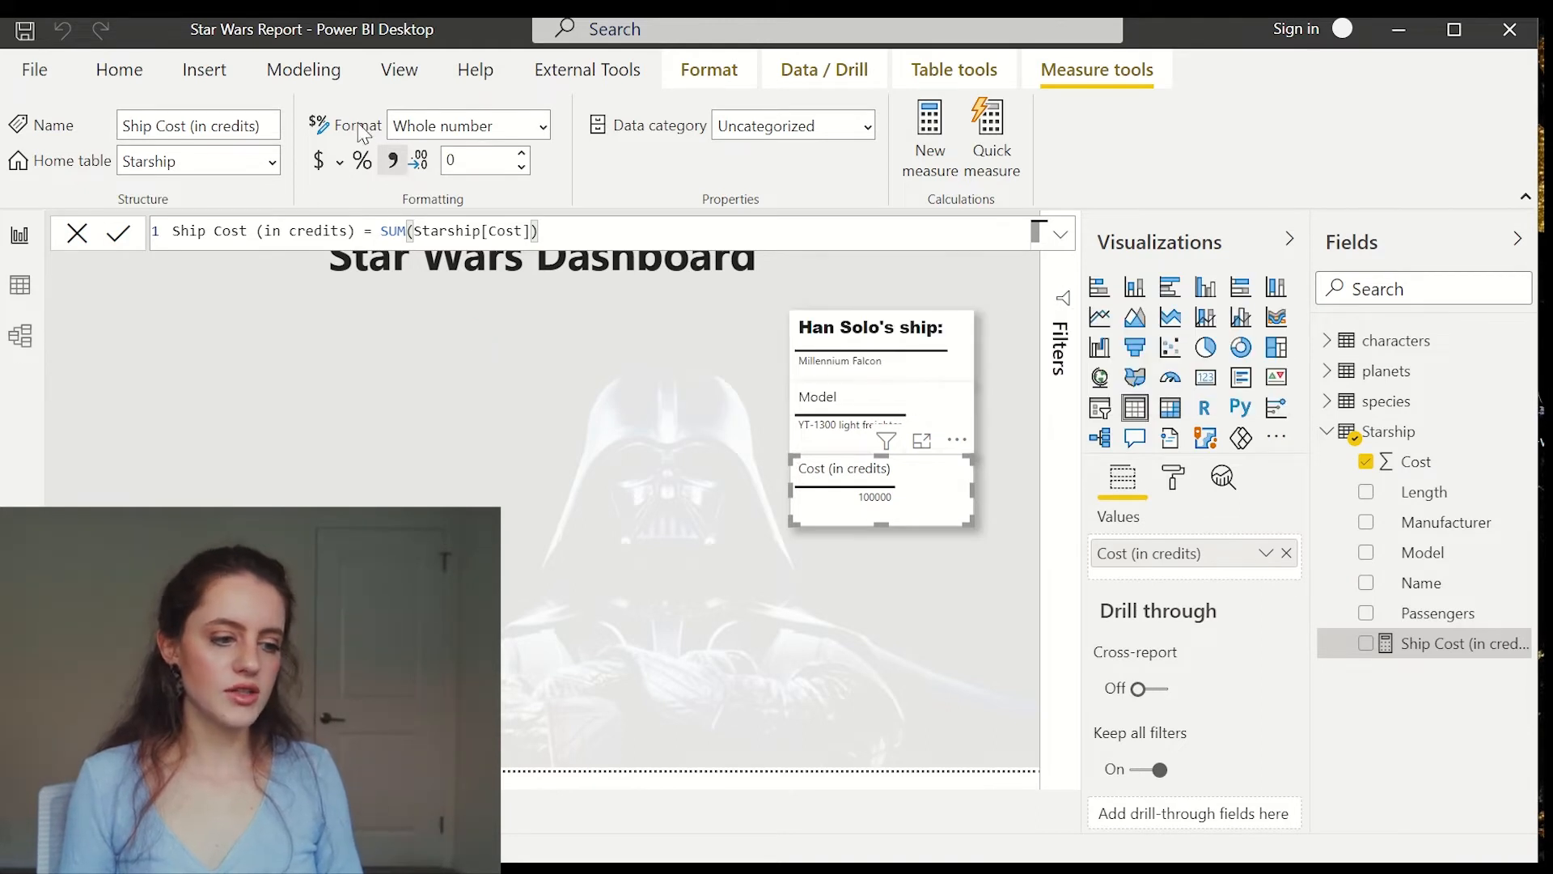
click(1286, 553)
click(1365, 644)
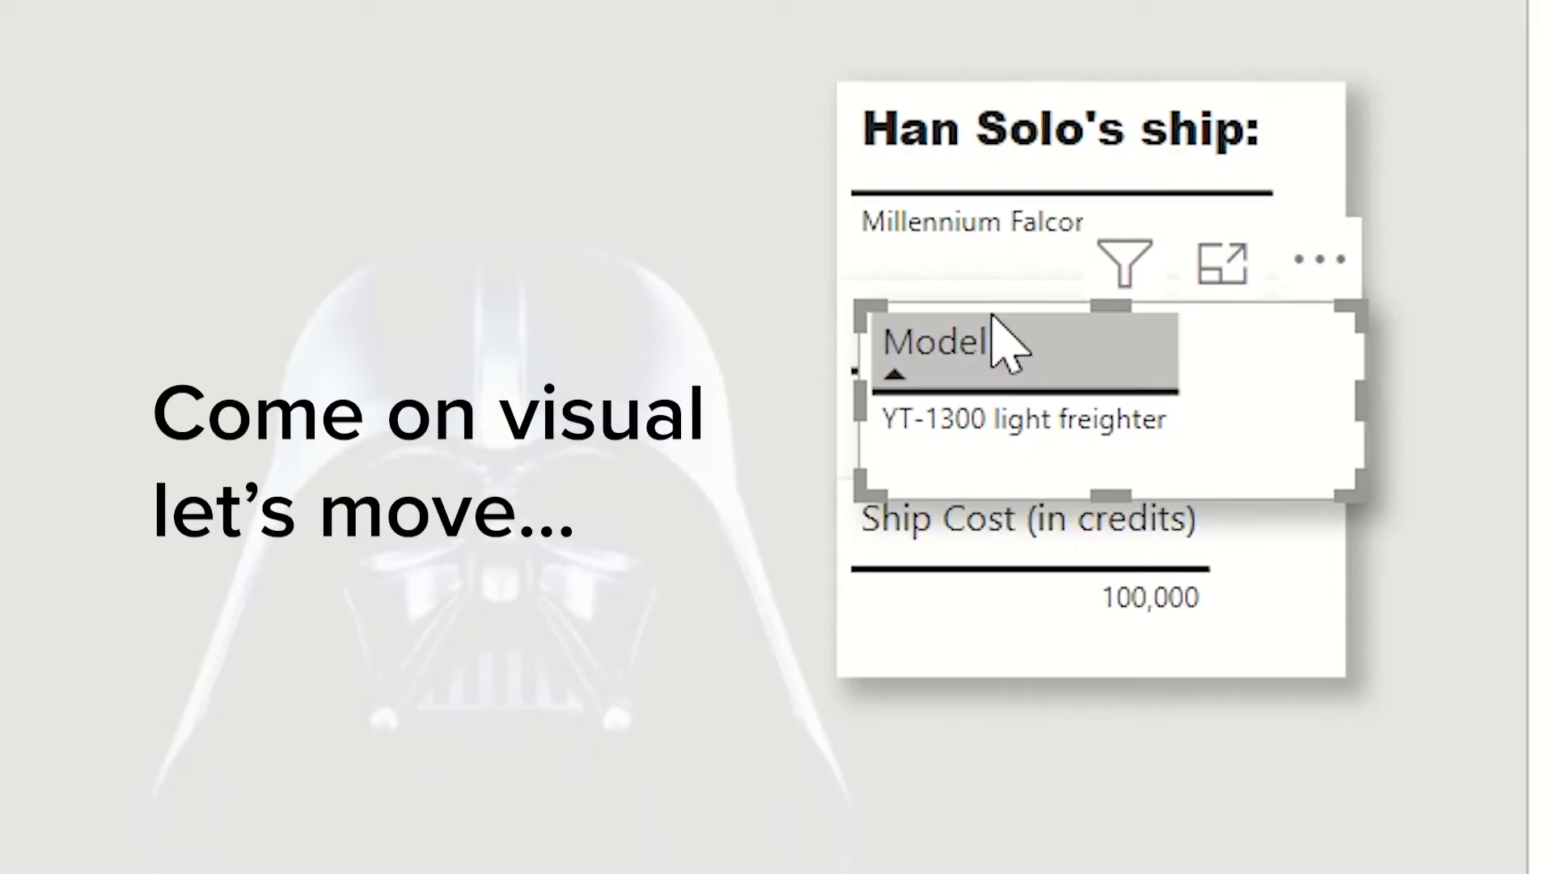
Place the new copy of the Model table directly below the Ship Cost table and show Length in it instead of Model
drag(1018, 311, 850, 542)
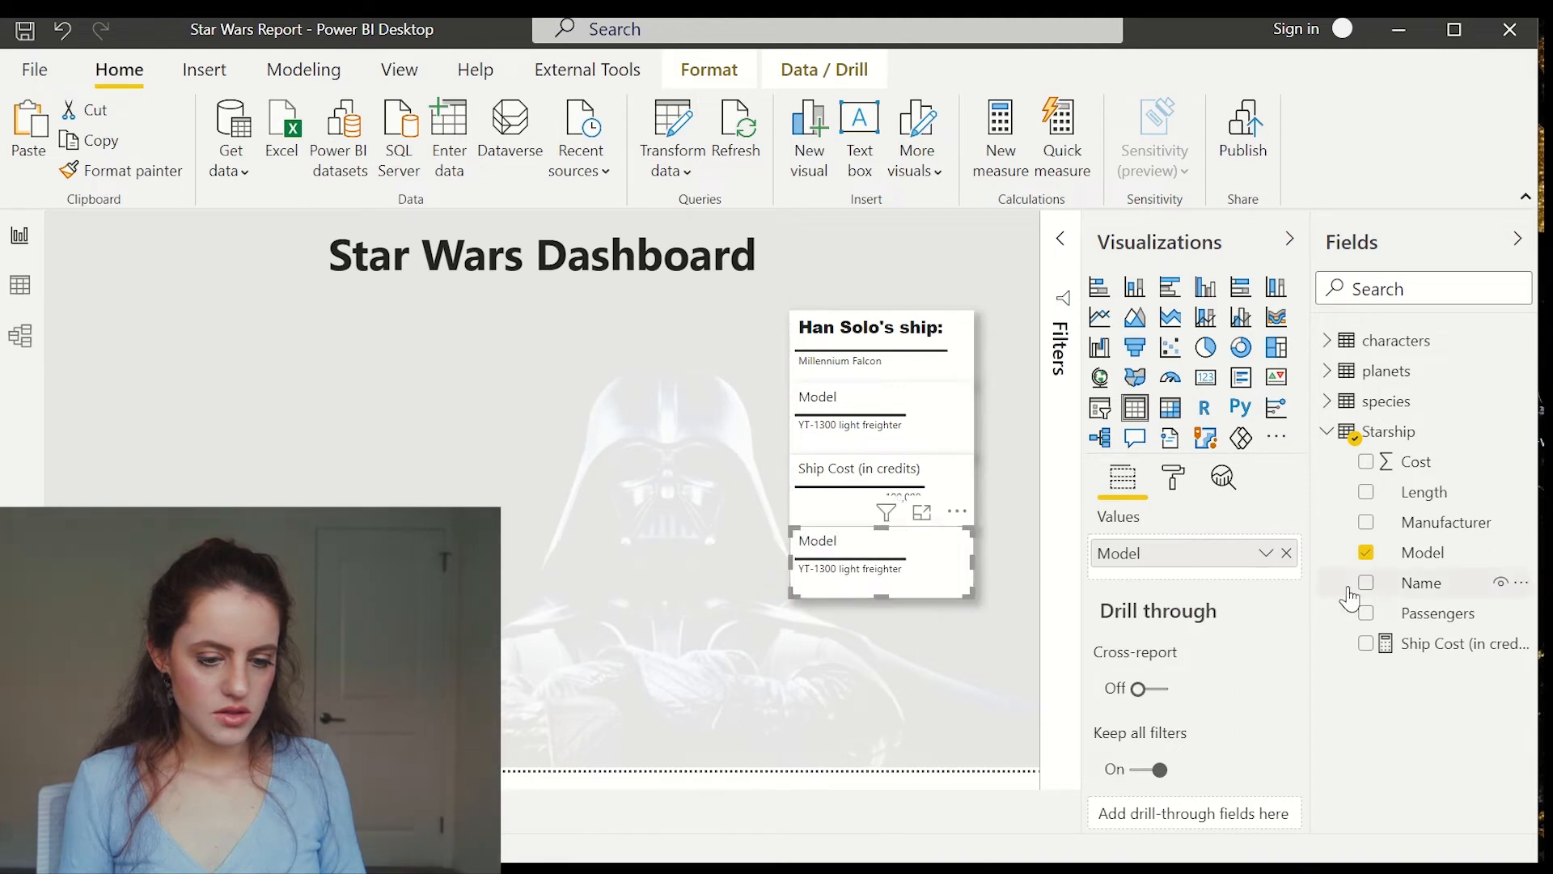
click(1374, 552)
click(1366, 492)
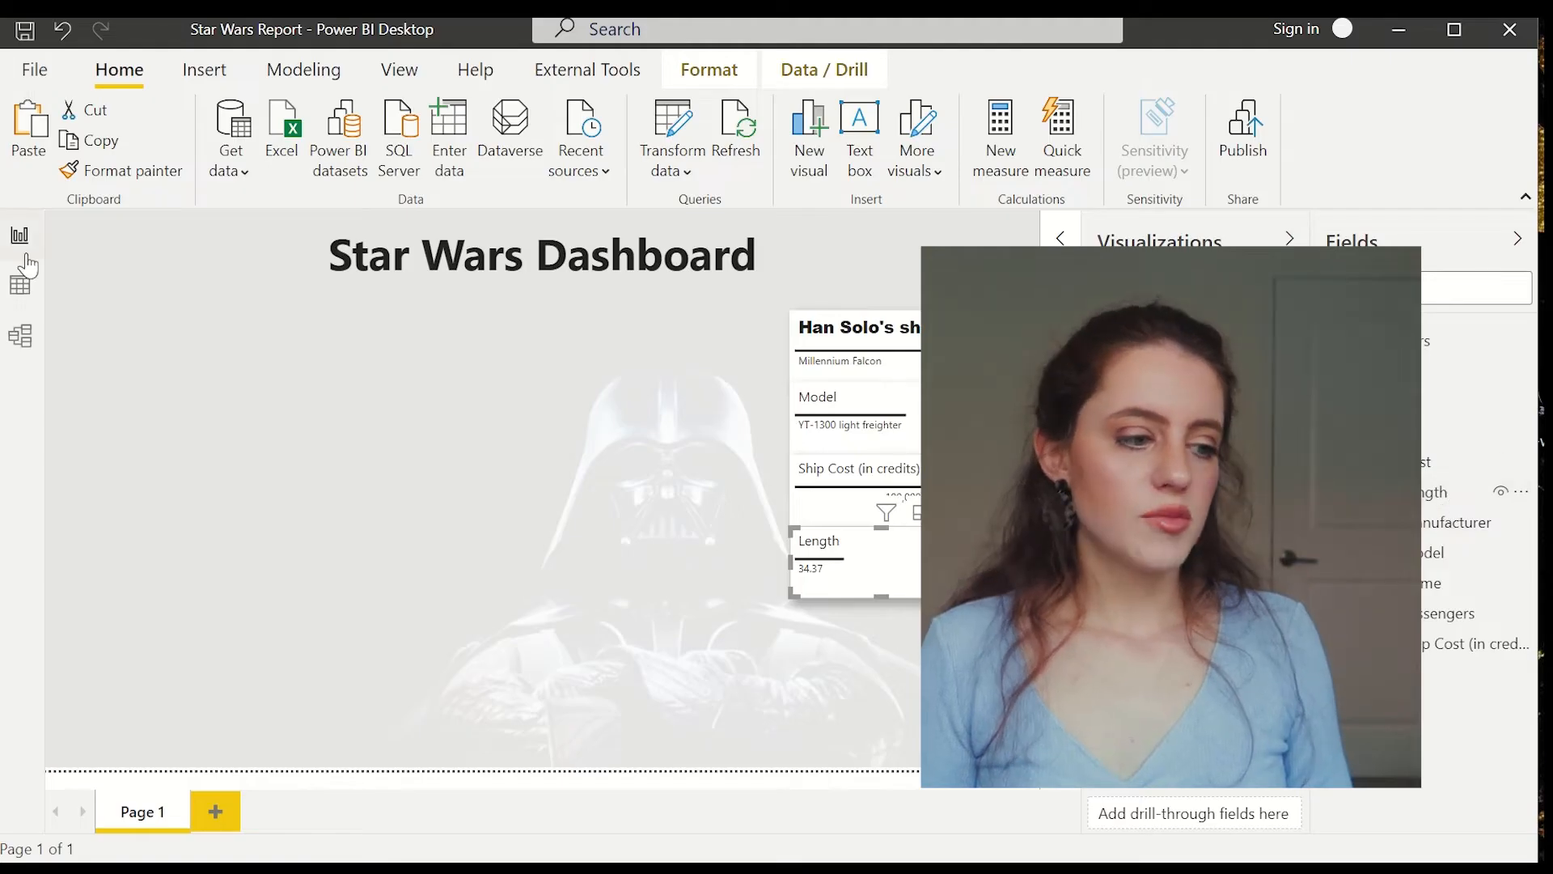
click(461, 571)
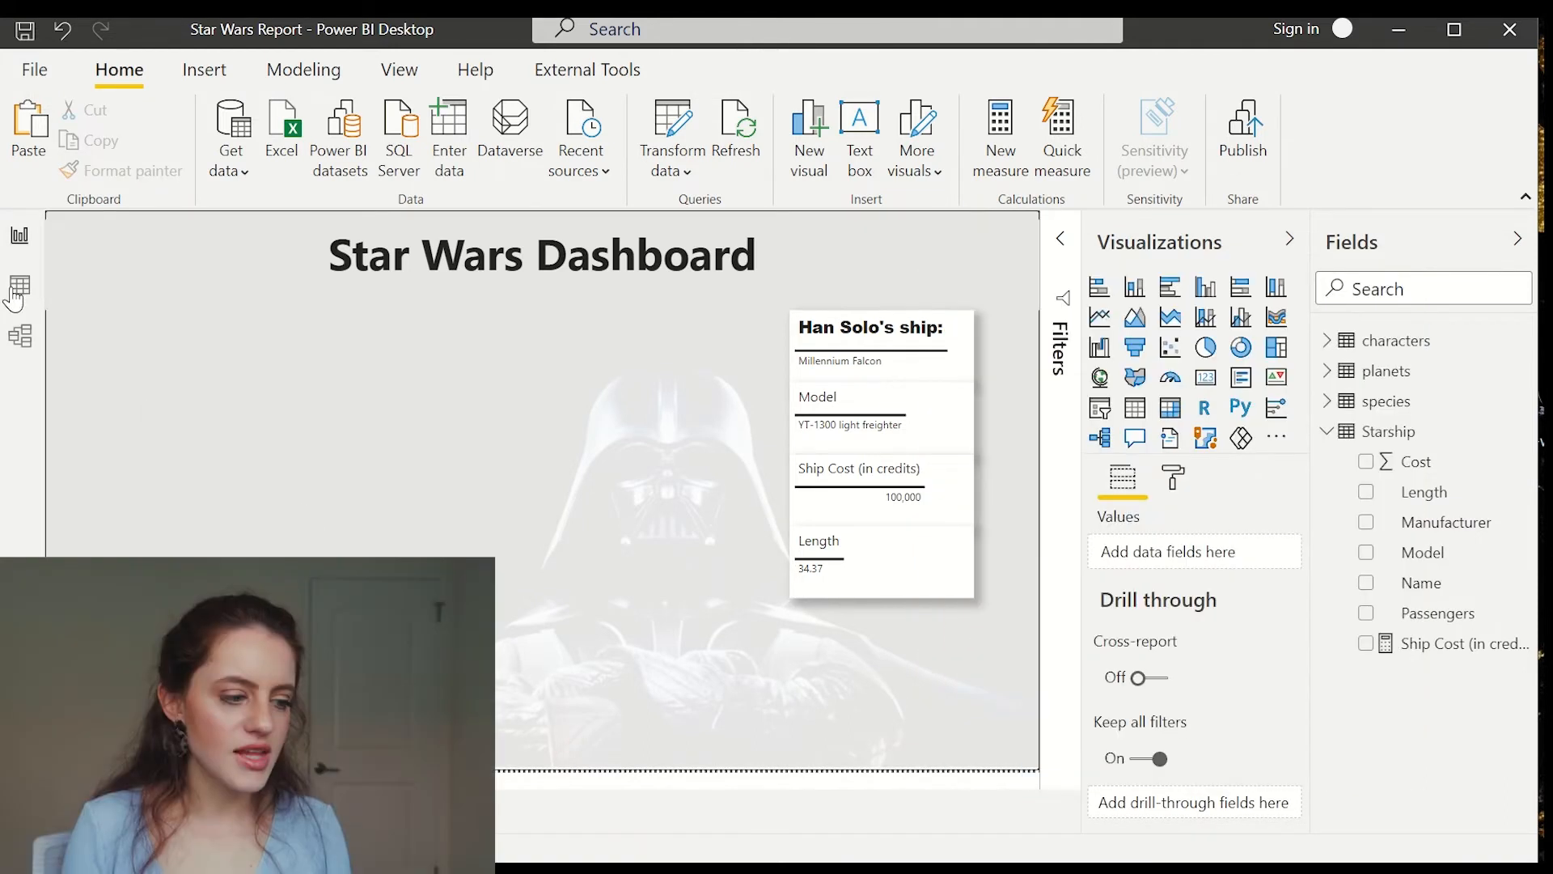
In the model view, spread the tables apart, enlarge the planets, species and characters cards to show all fields, and compare their name and homeworld fields
click(23, 337)
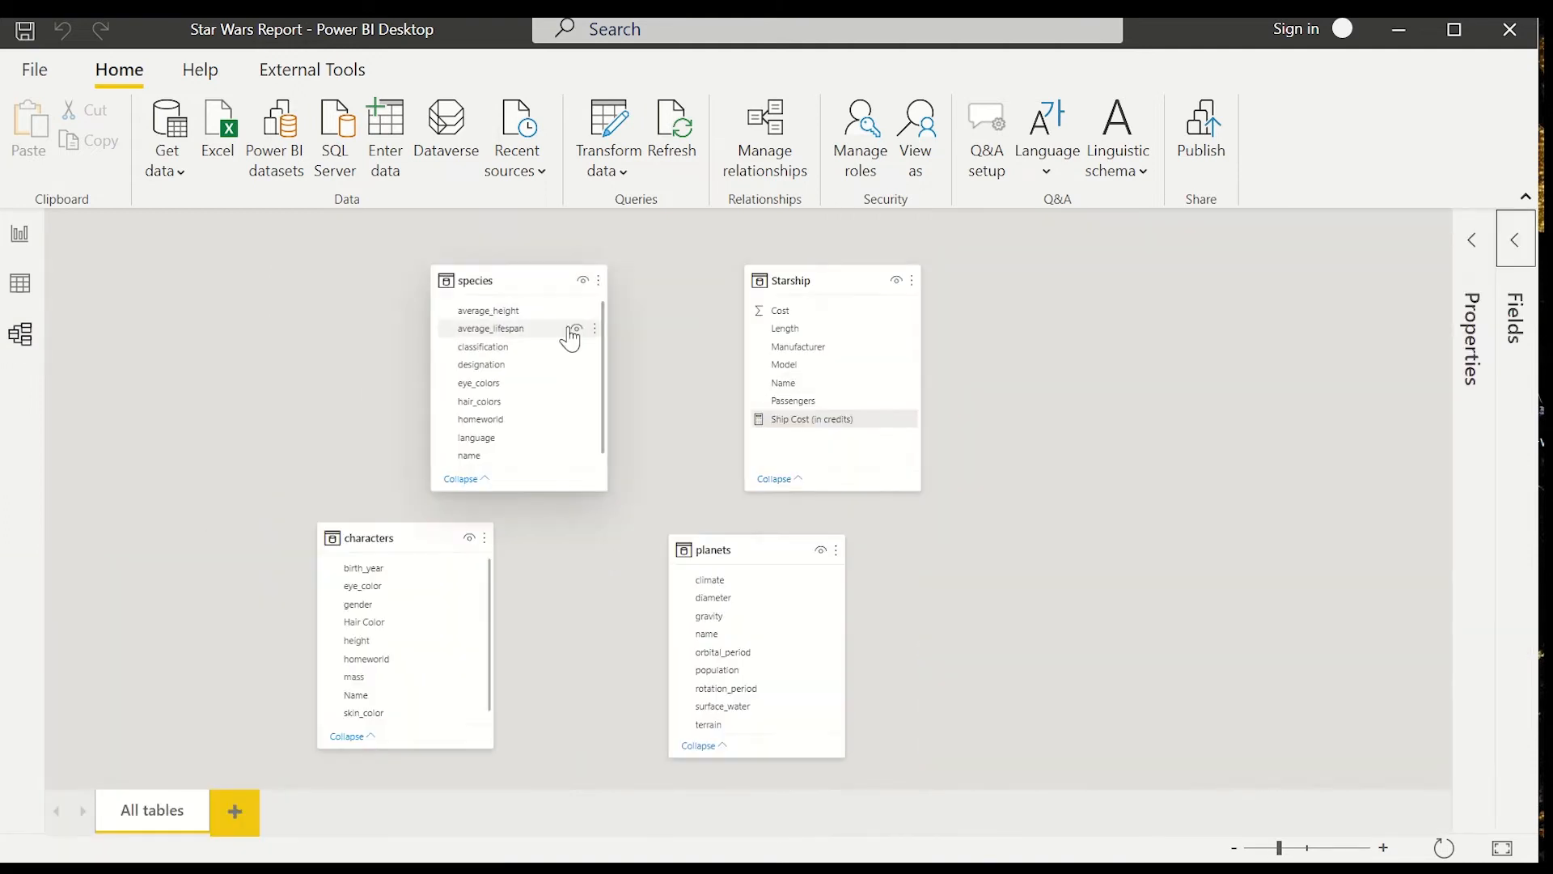
scroll(575, 340, down, 2)
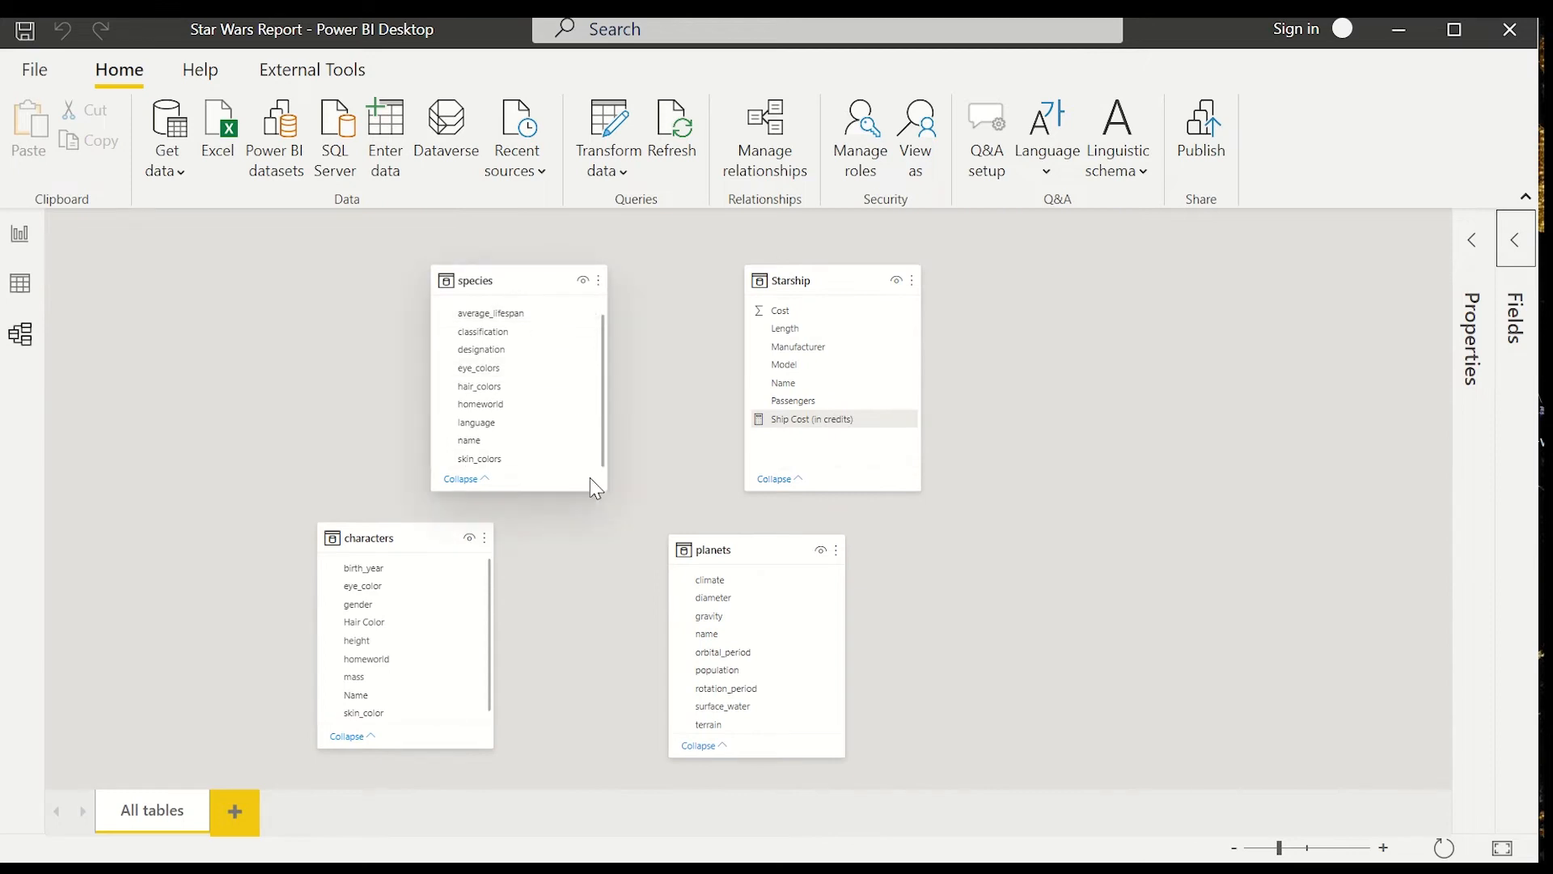
drag(728, 550, 803, 535)
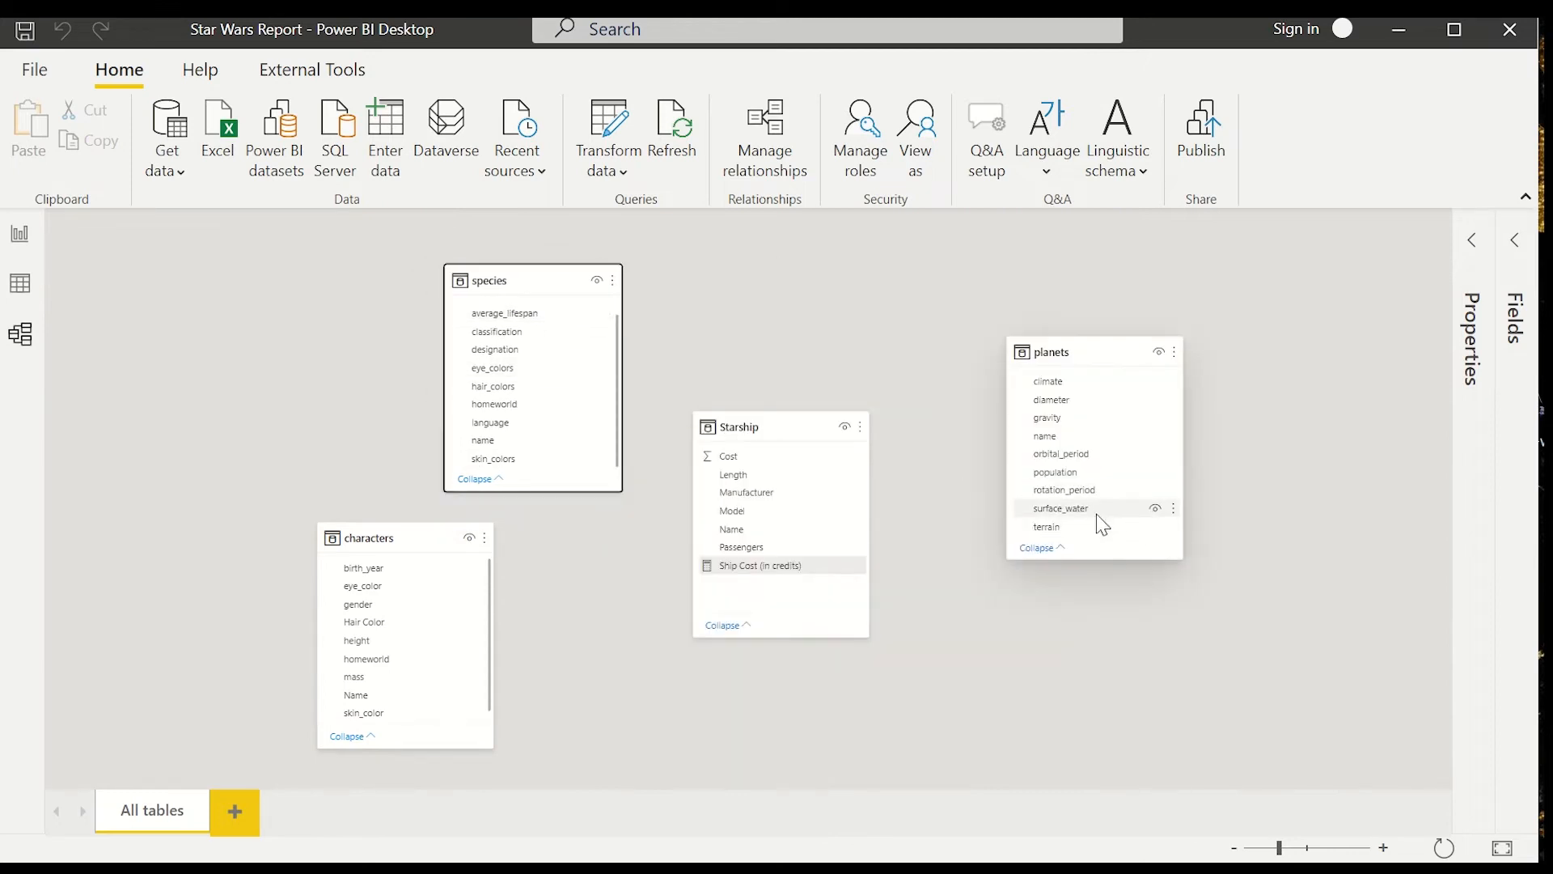
click(1089, 558)
drag(1108, 560, 1108, 678)
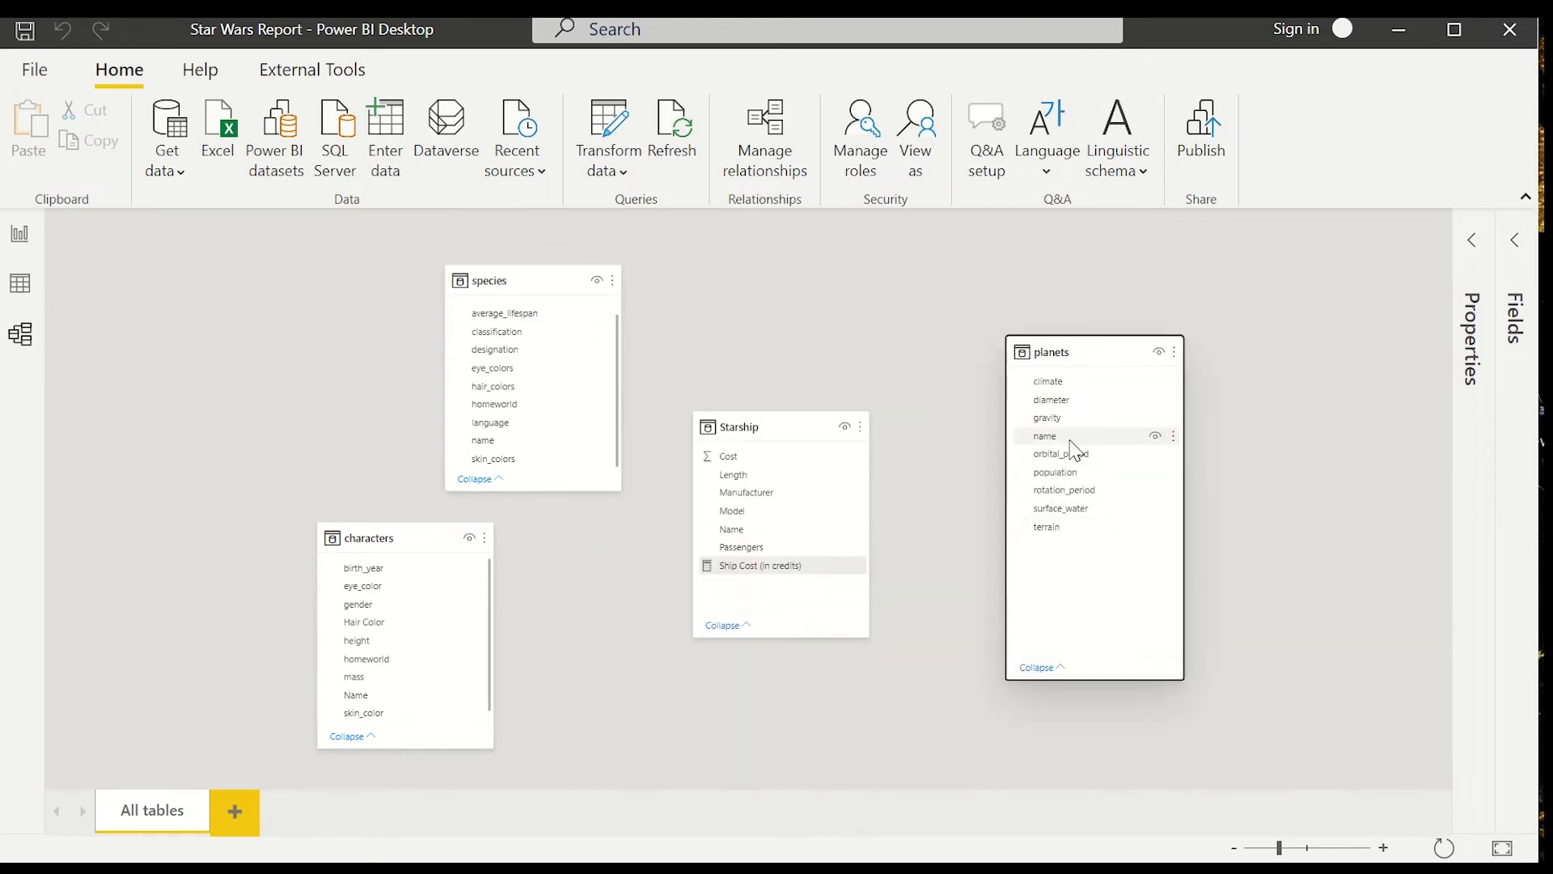
click(1069, 441)
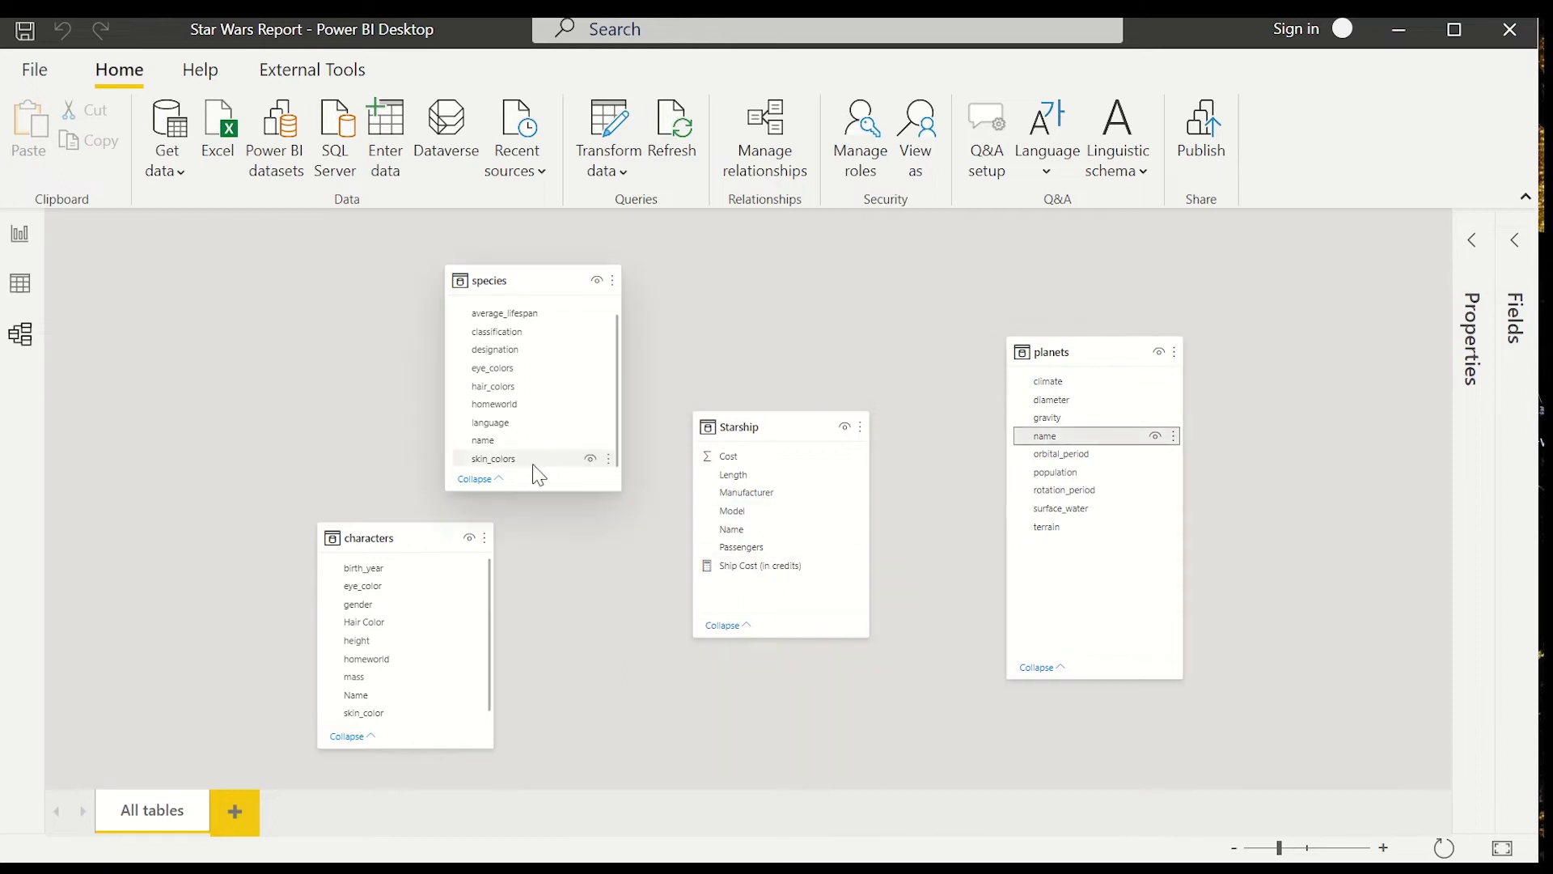
drag(538, 489, 544, 587)
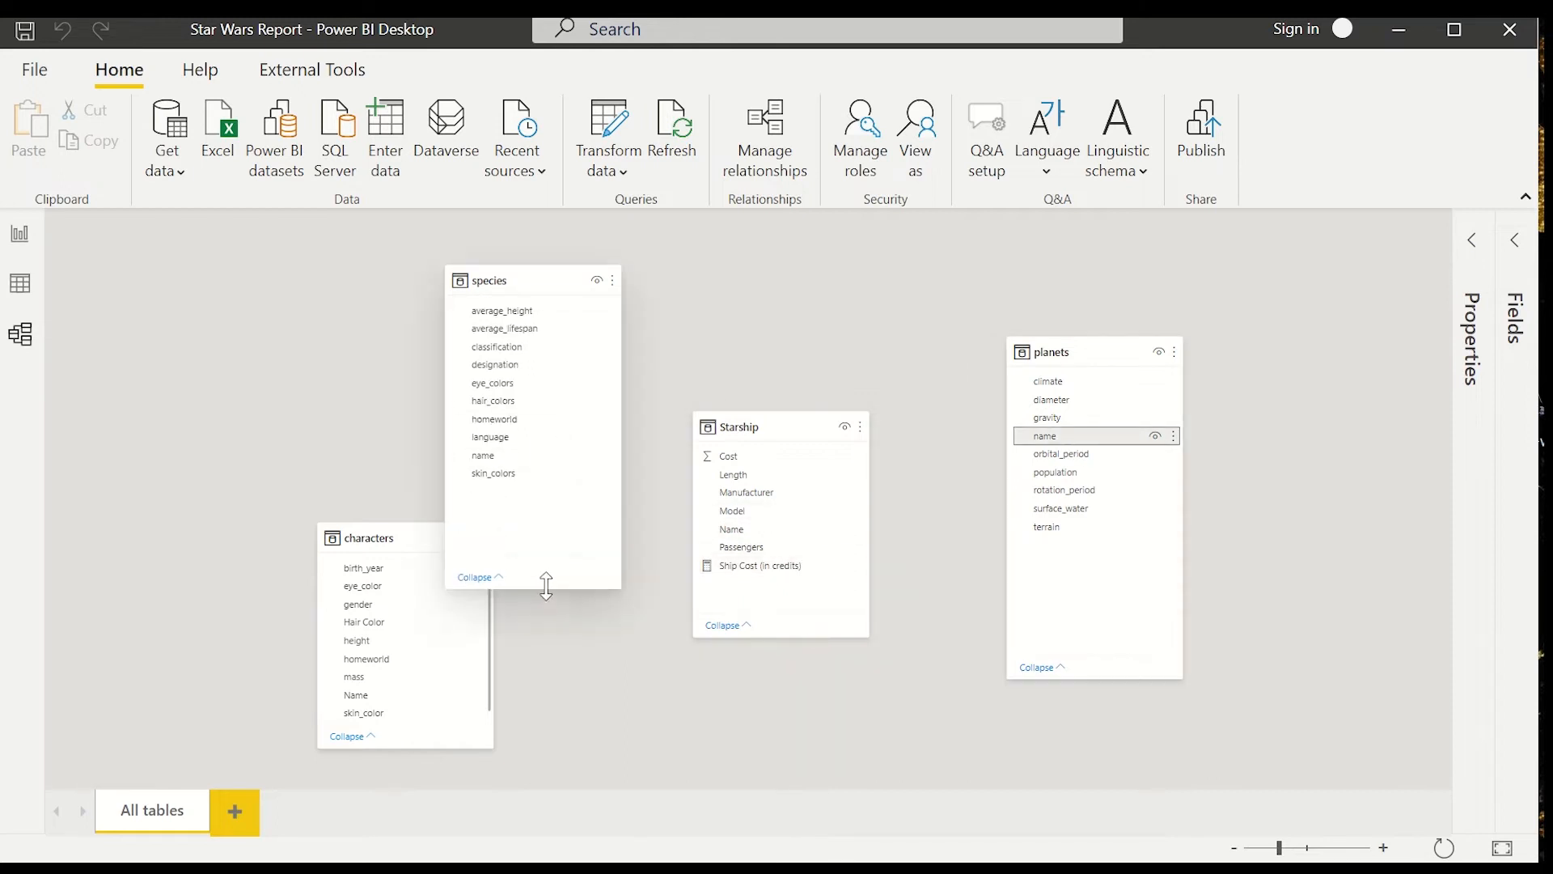
drag(380, 538, 364, 634)
click(526, 418)
click(368, 454)
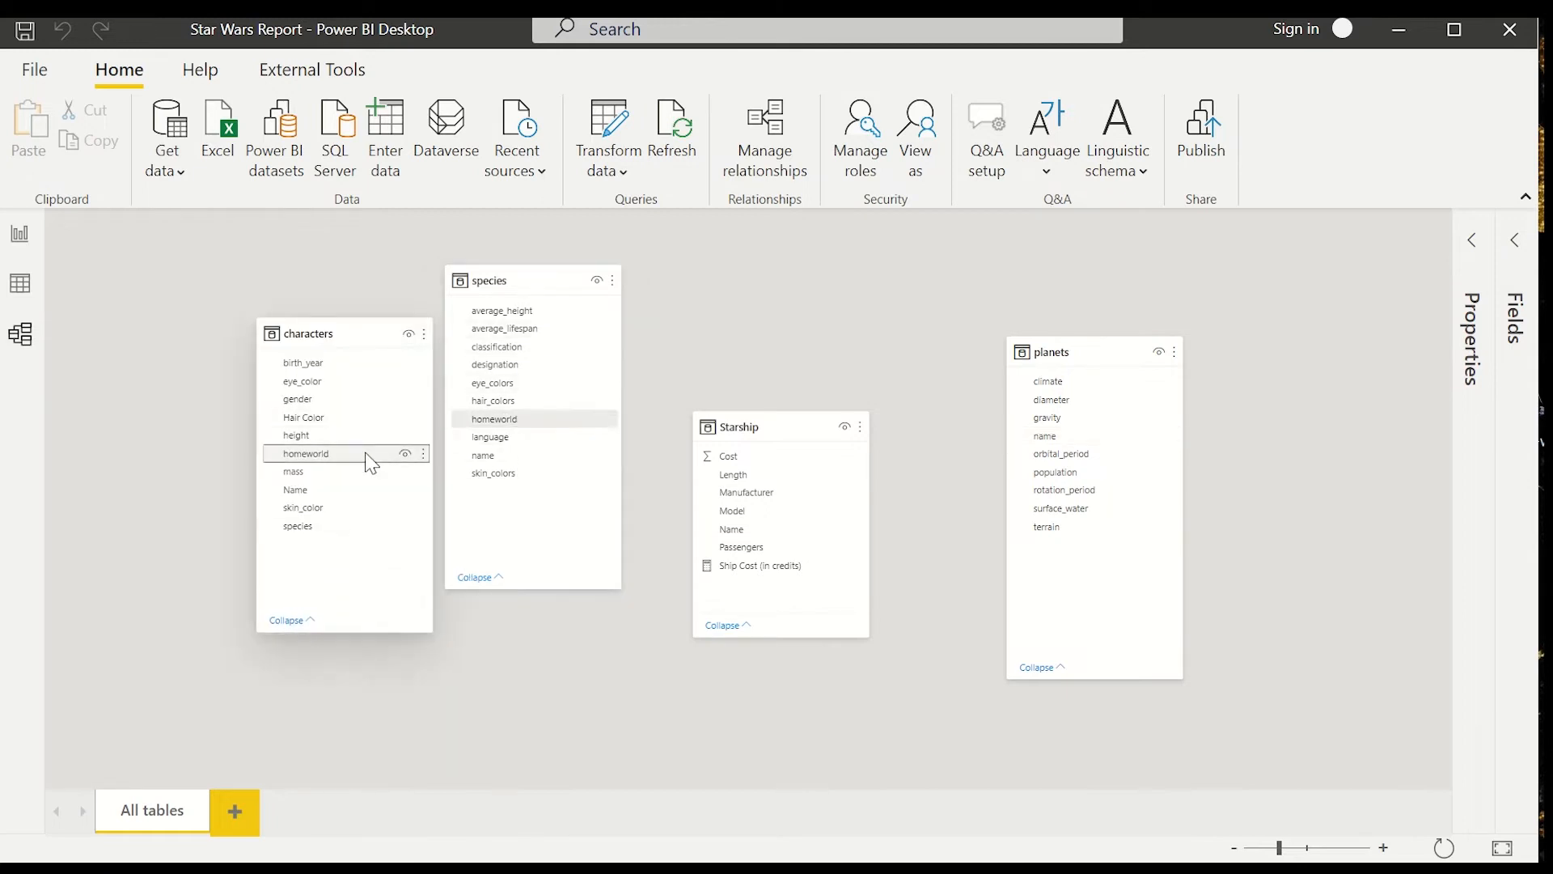
click(532, 421)
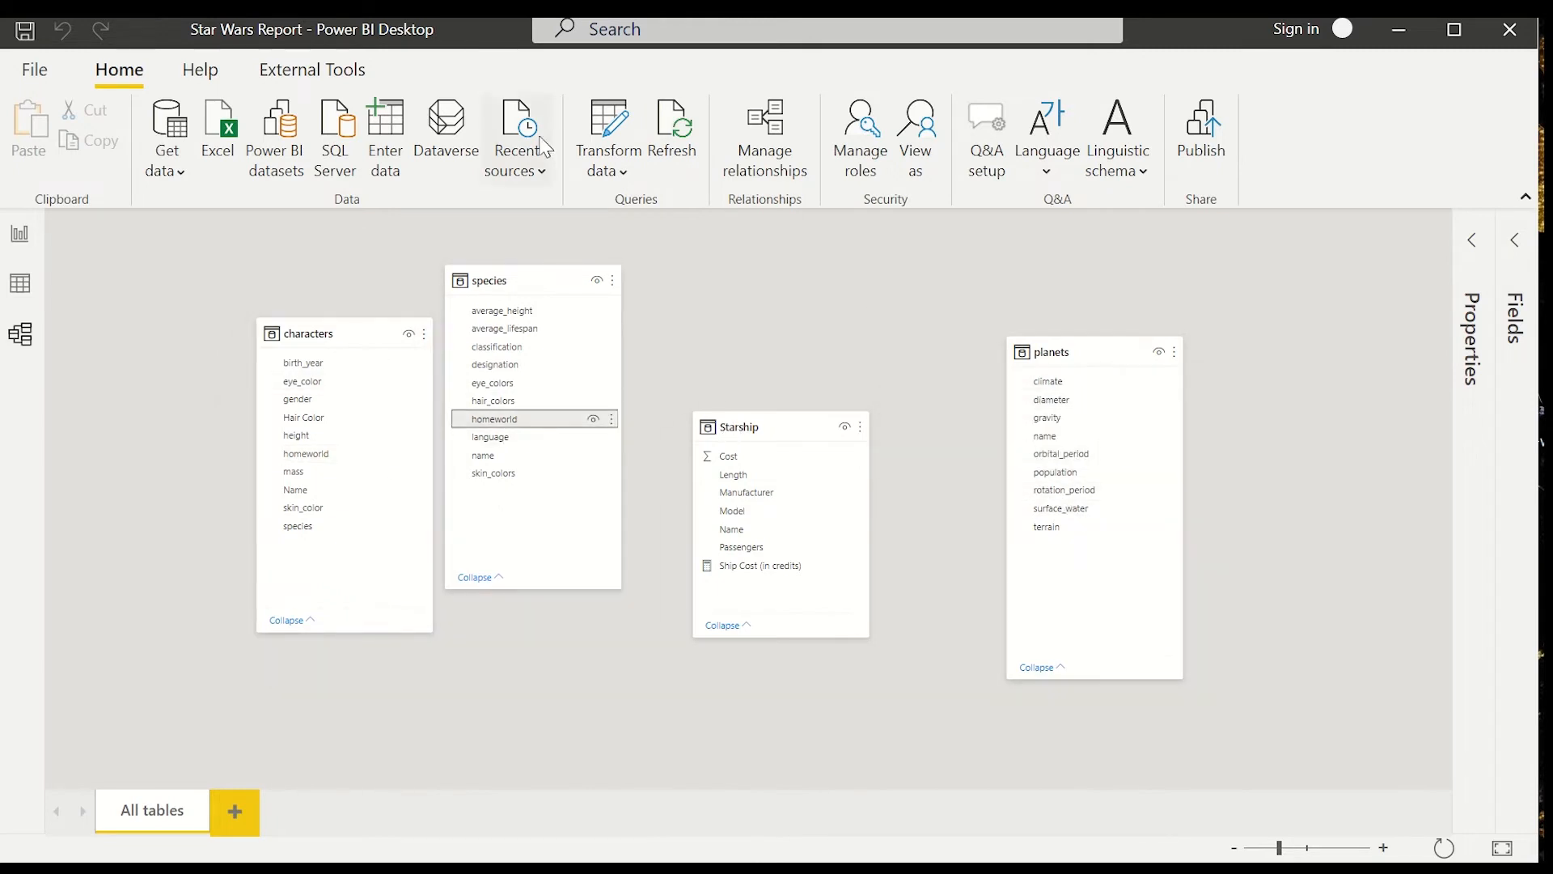
In Power Query Editor, rename the name column of planets and the homeworld columns of species and characters as Planet Name
click(625, 161)
click(678, 207)
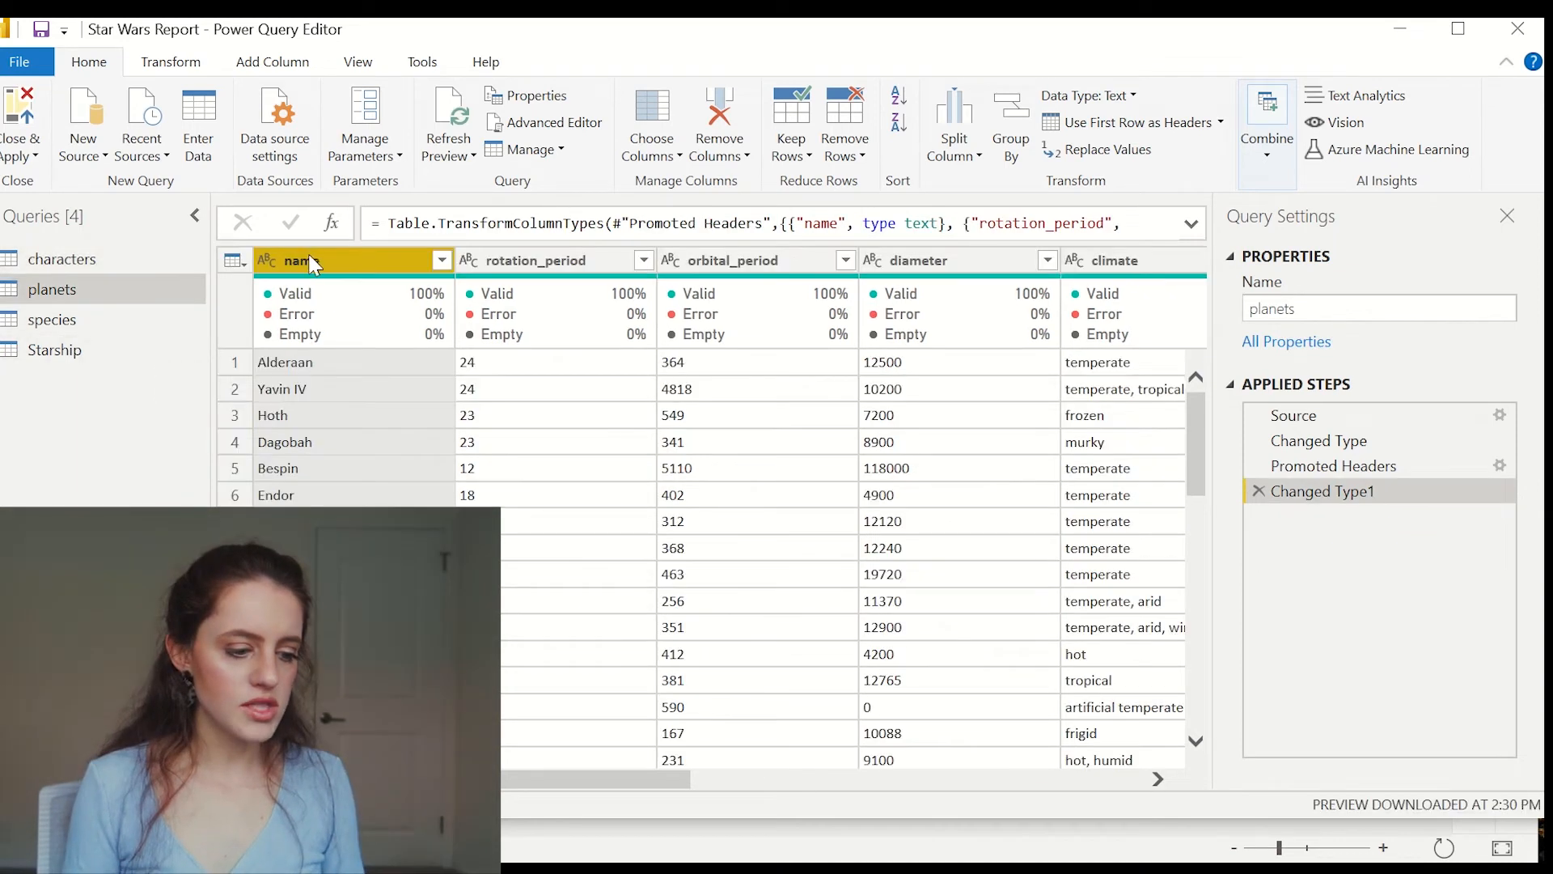
double_click(312, 263)
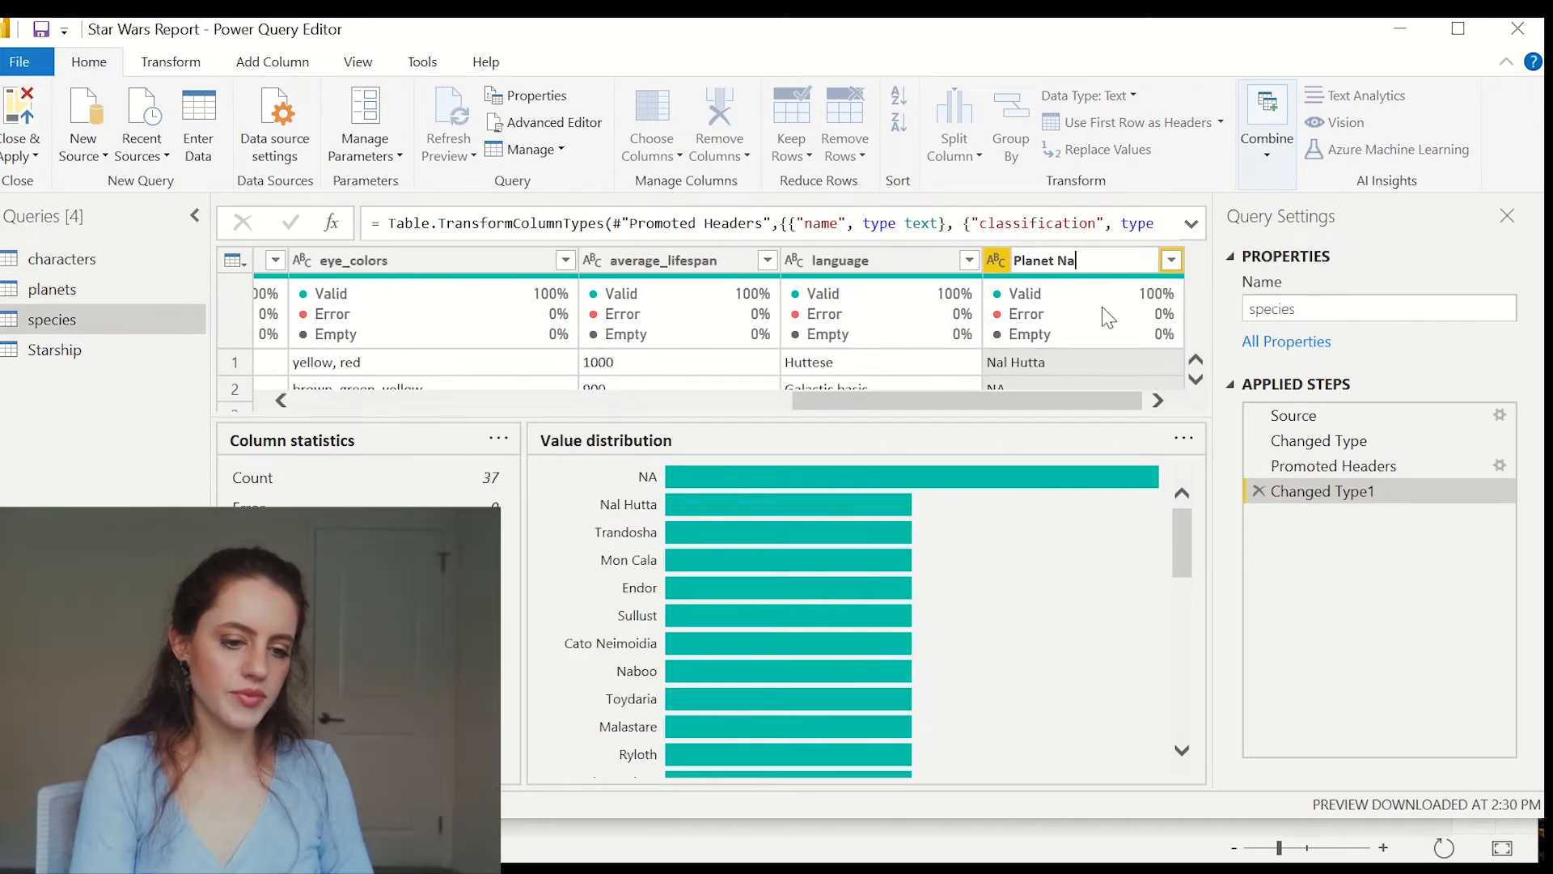
text(me)
key(Return)
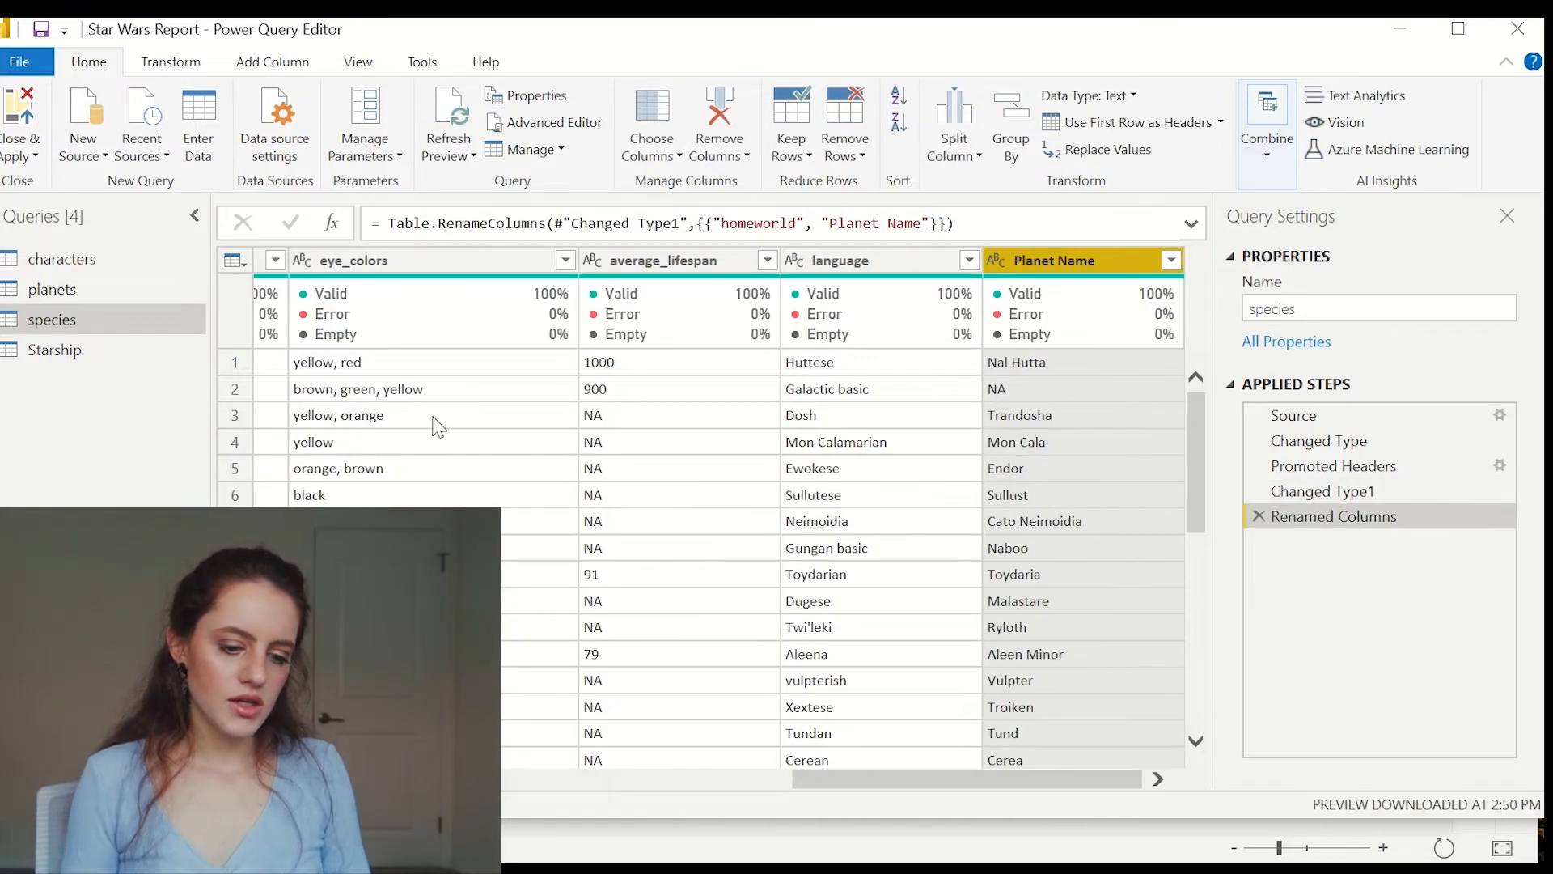
click(60, 350)
click(71, 295)
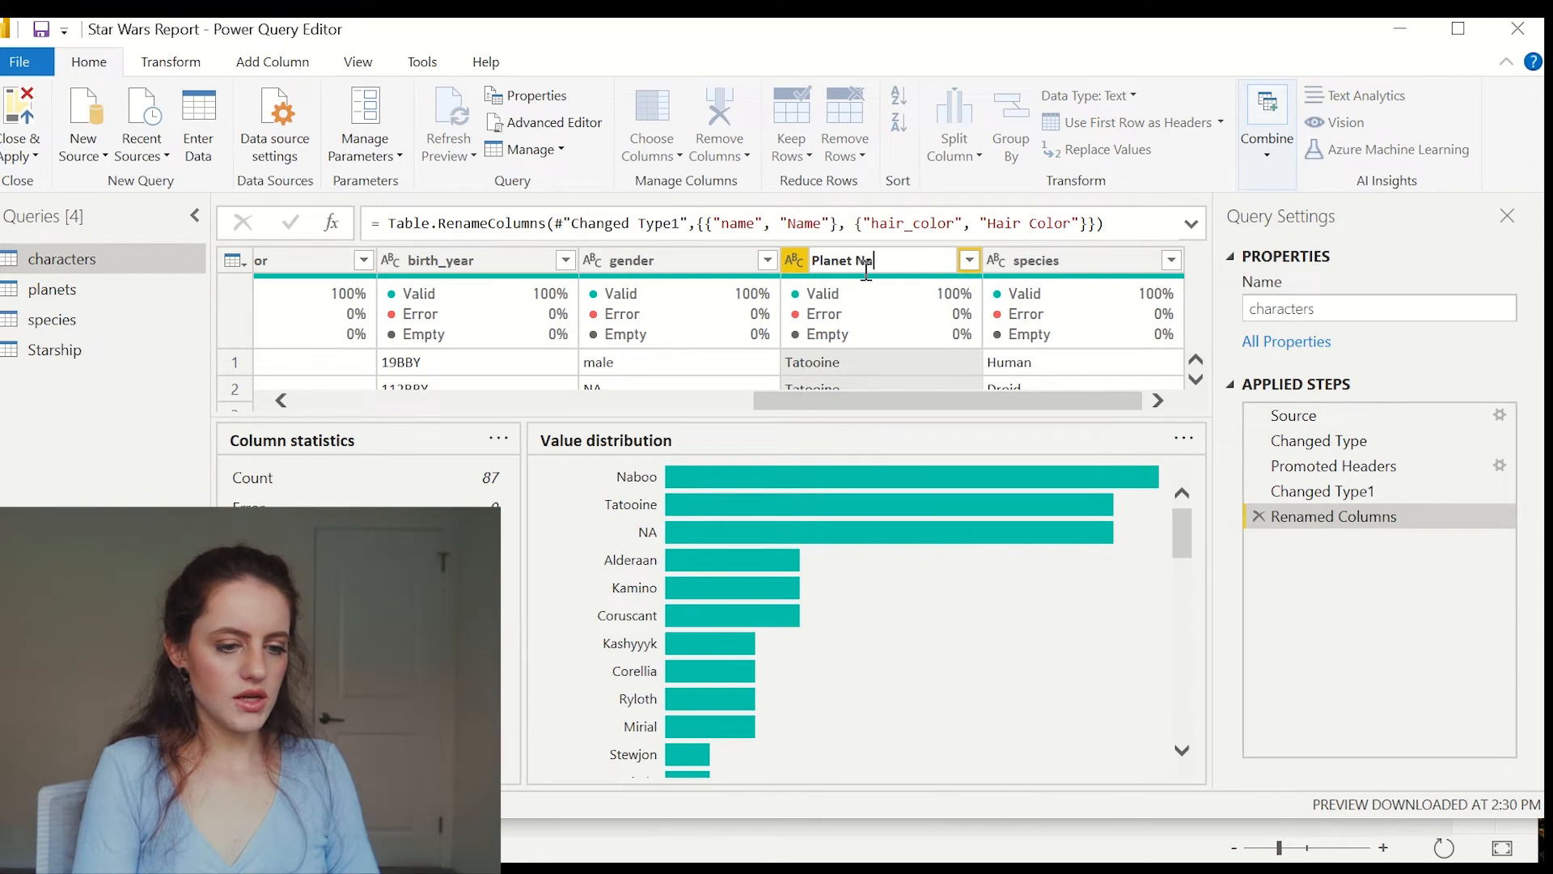
text(me)
key(Return)
Rename the three lowercase queries as Characters, Planets and Species and apply the changes to the data model
double_click(39, 257)
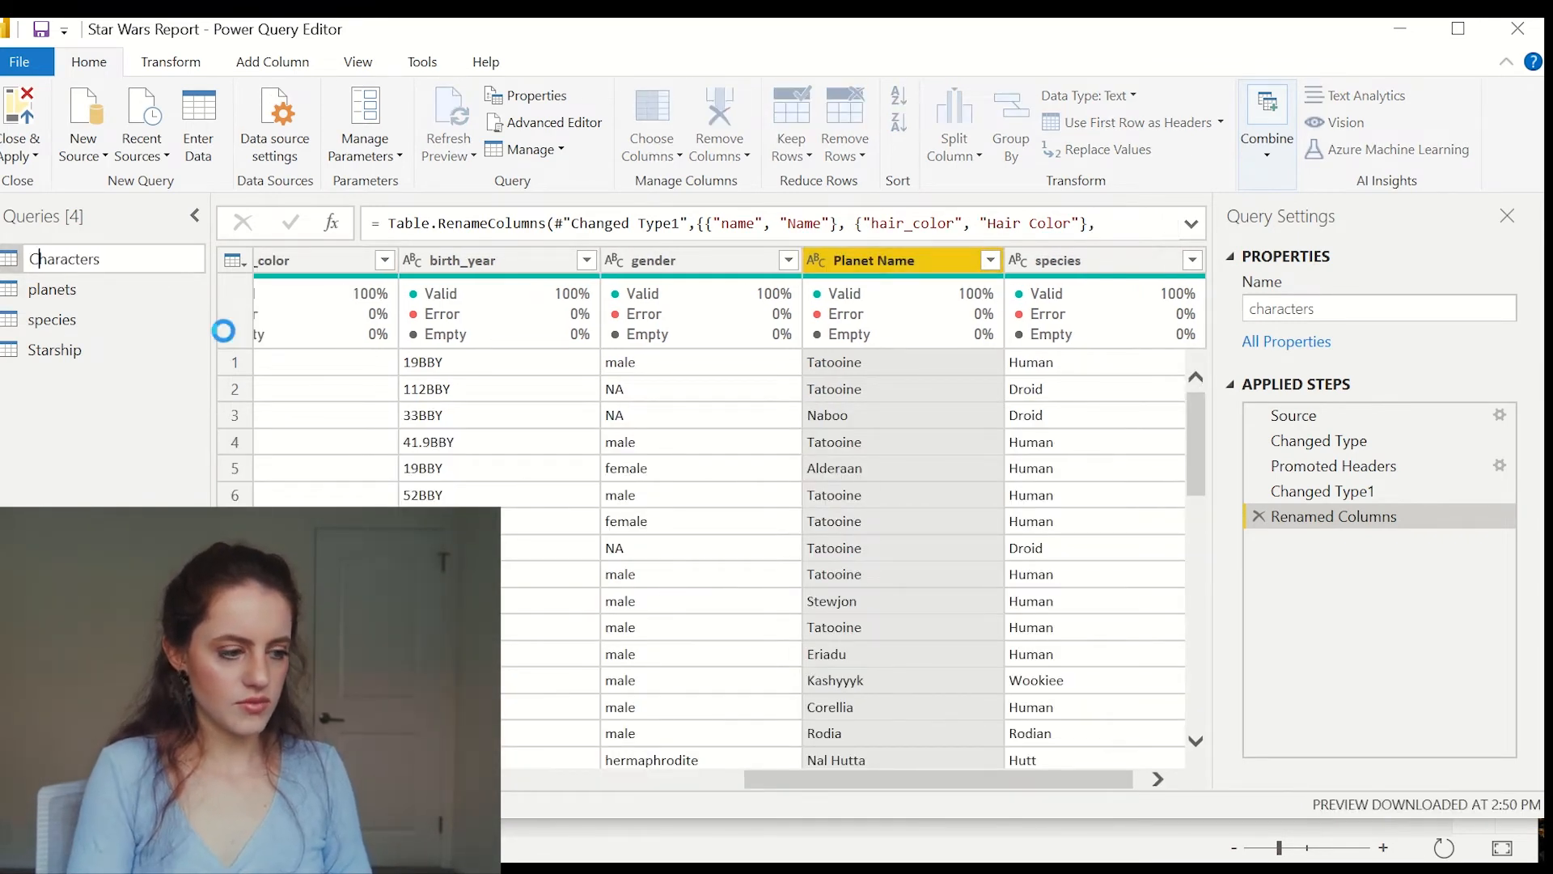
double_click(37, 289)
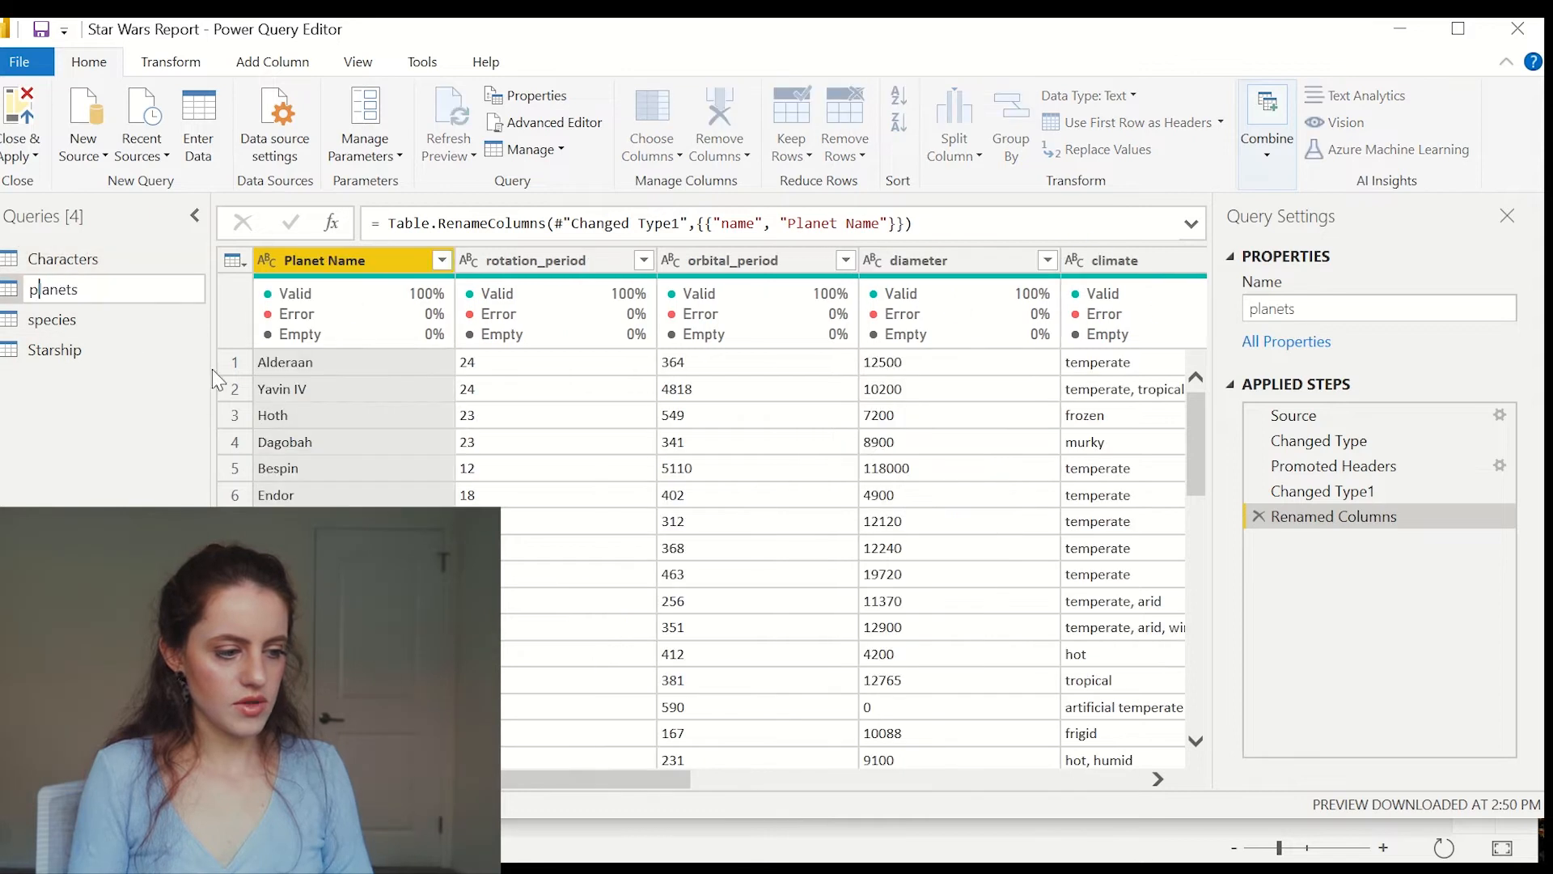
key(BackSpace)
text(P)
key(Return)
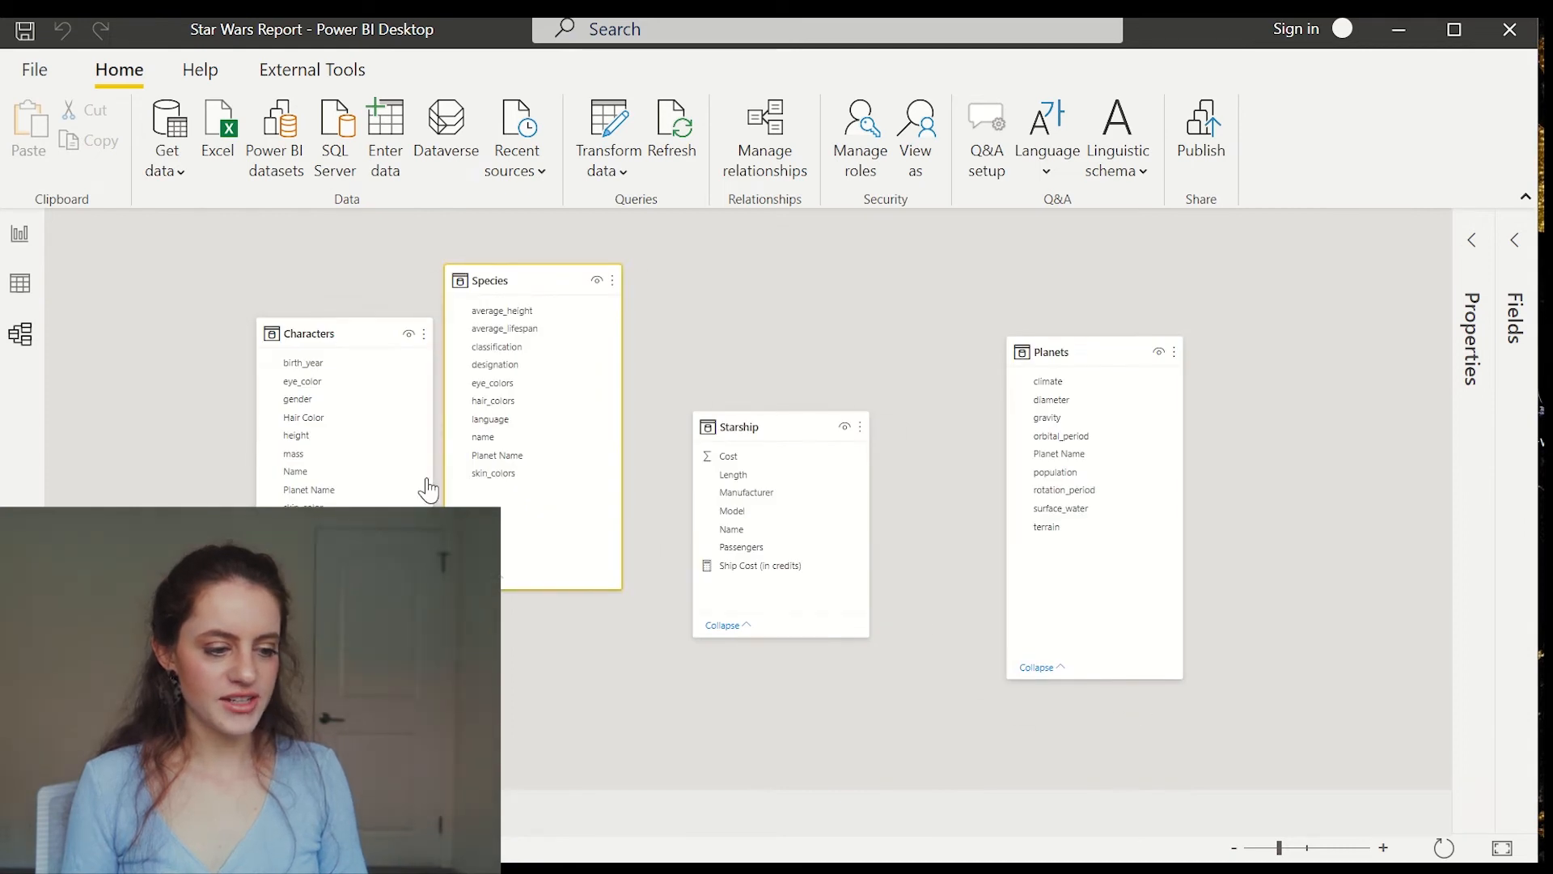
Place Planets between Characters and Species in the model and relate its Planet Name field to Planet Name in both tables
drag(303, 332, 281, 294)
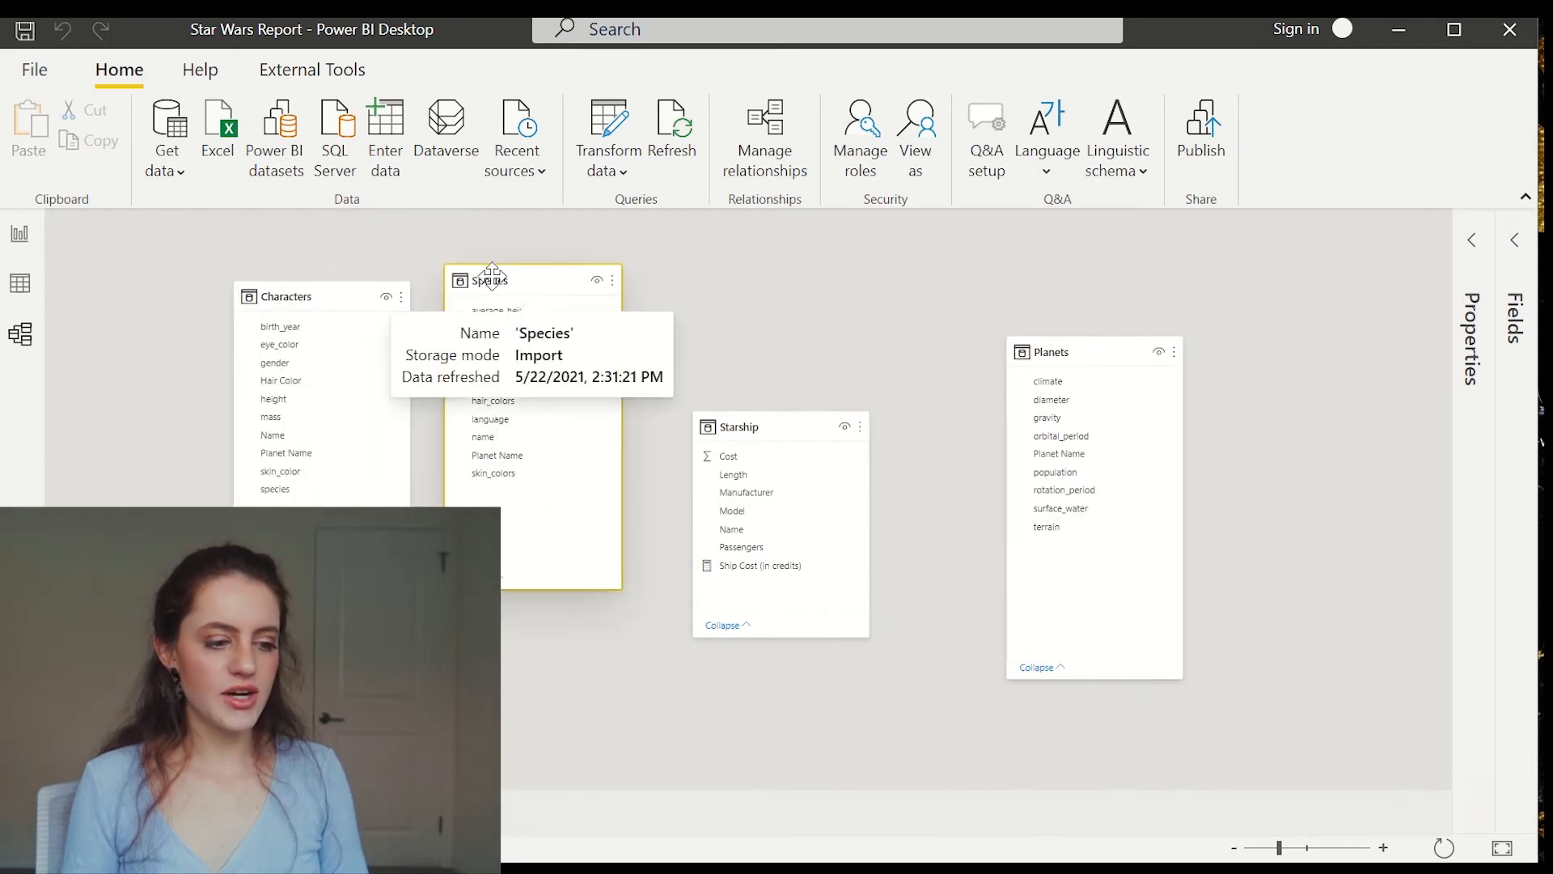
drag(491, 275, 517, 347)
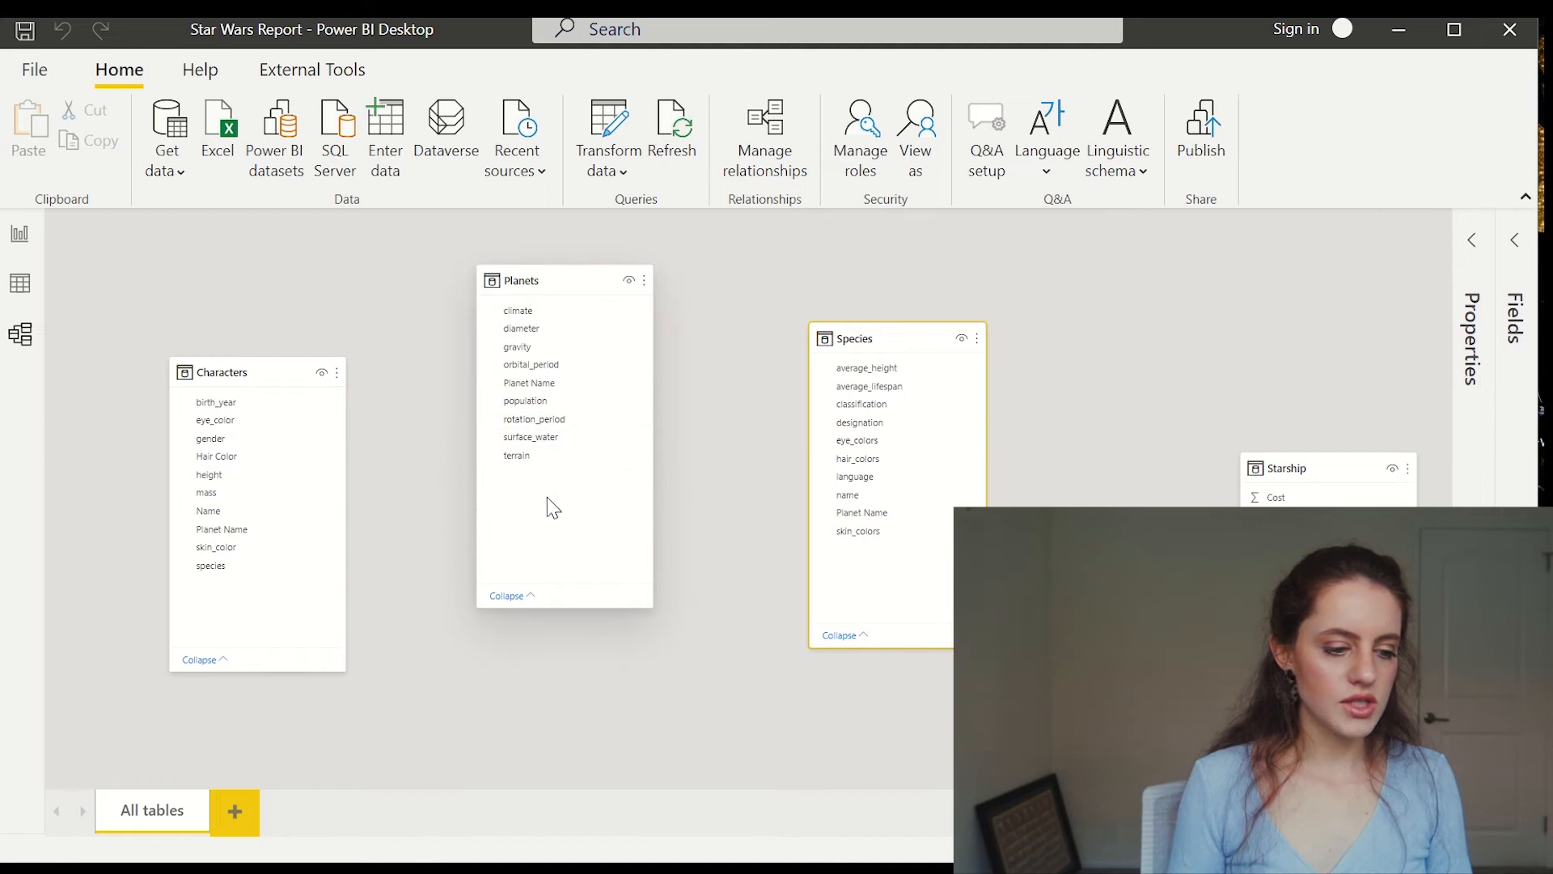
drag(382, 466, 306, 531)
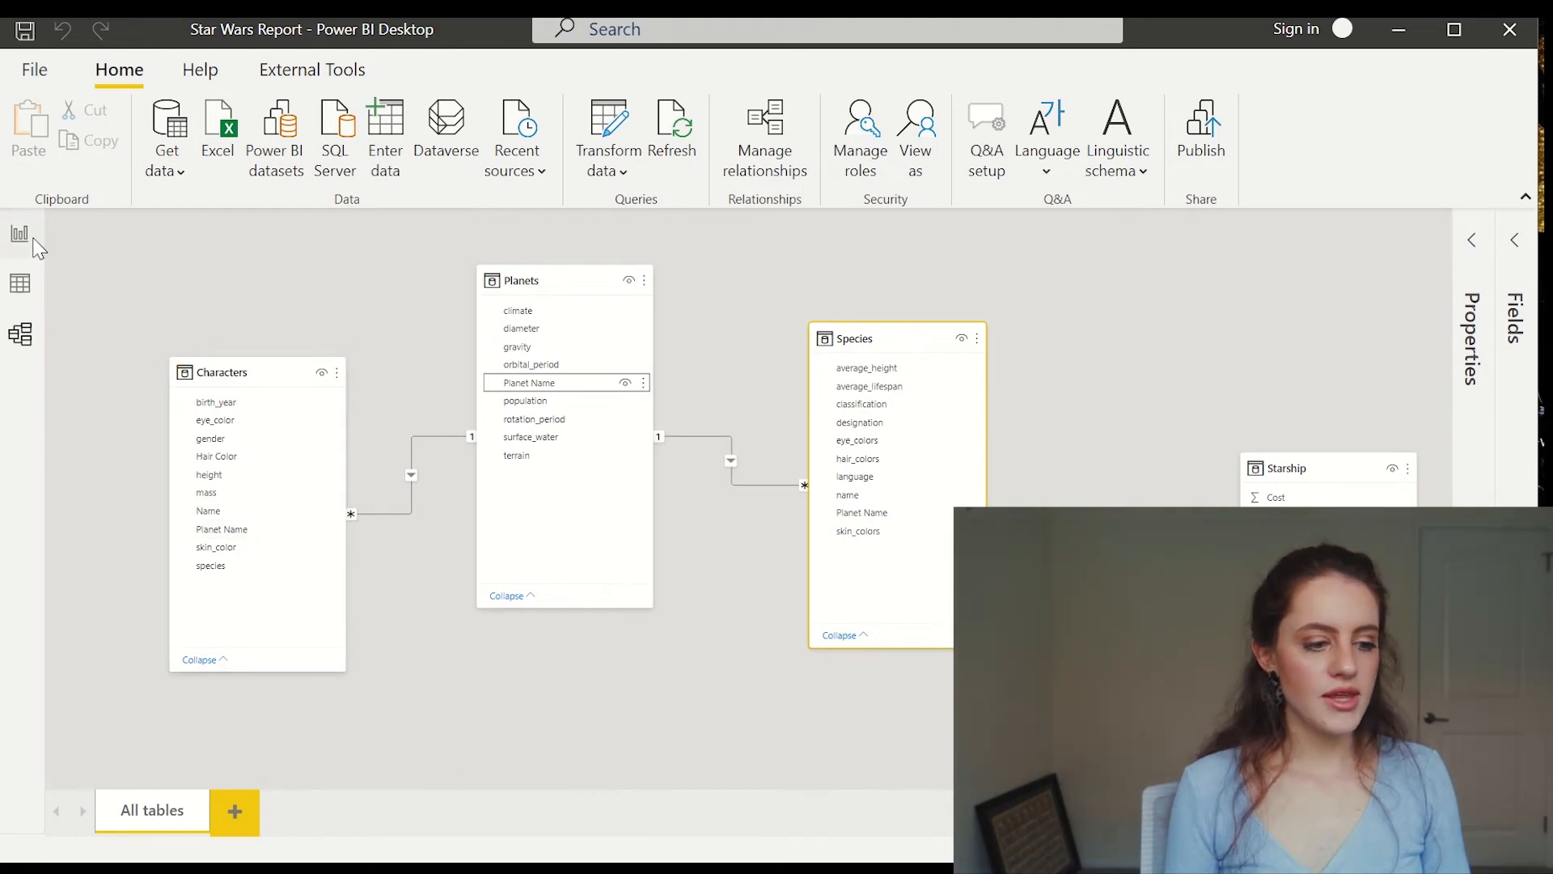
Add a table visual with Planet Name from the Planets table to the report page, resize it and convert it to a pie chart
click(20, 235)
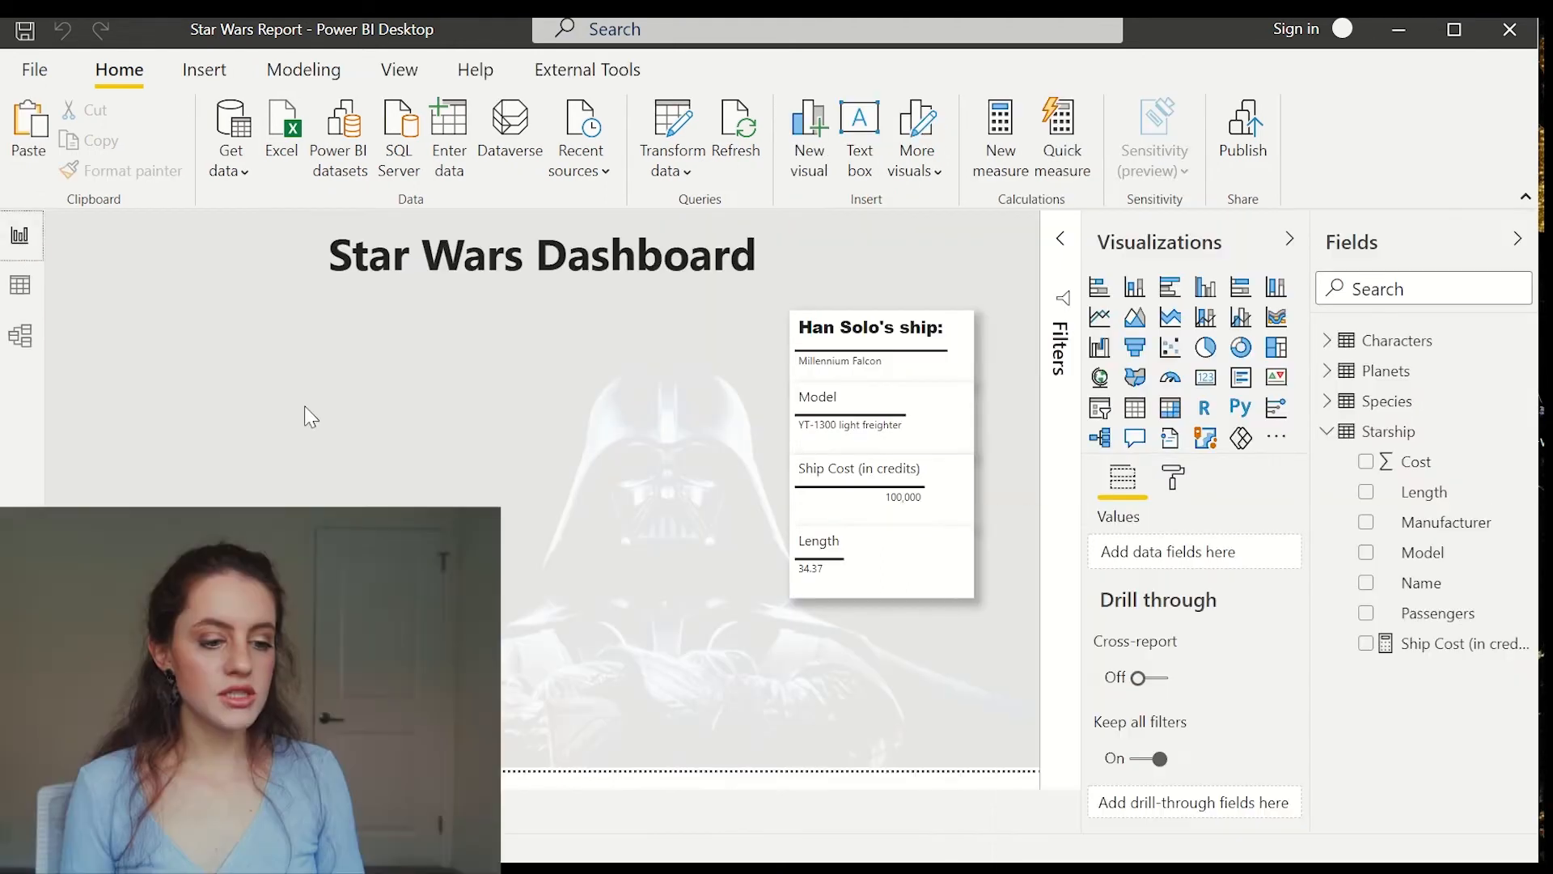
click(1135, 408)
click(1326, 431)
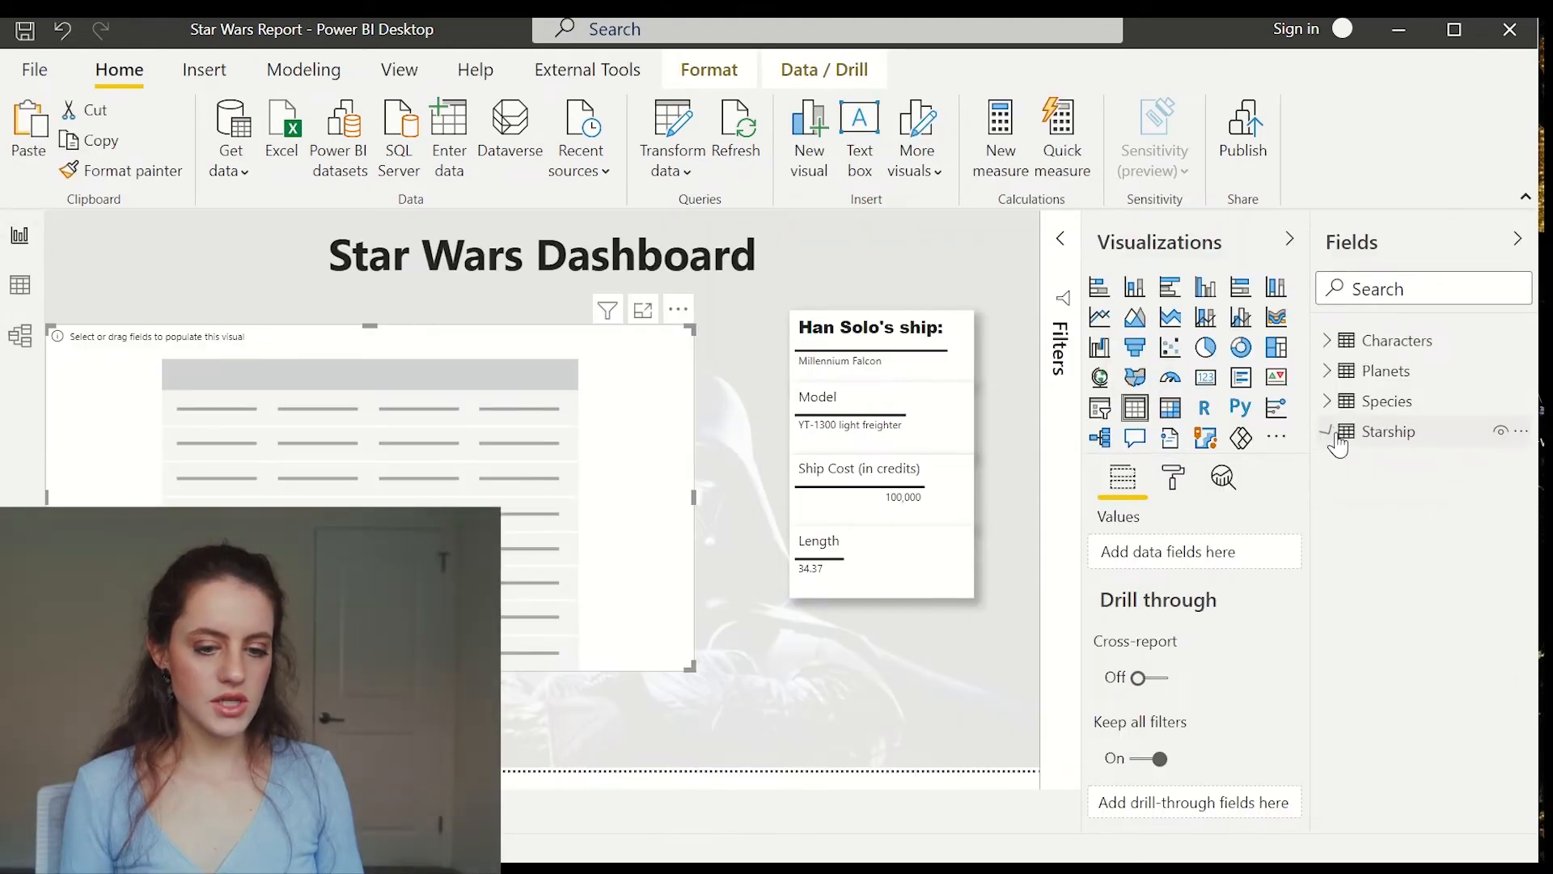
click(1326, 371)
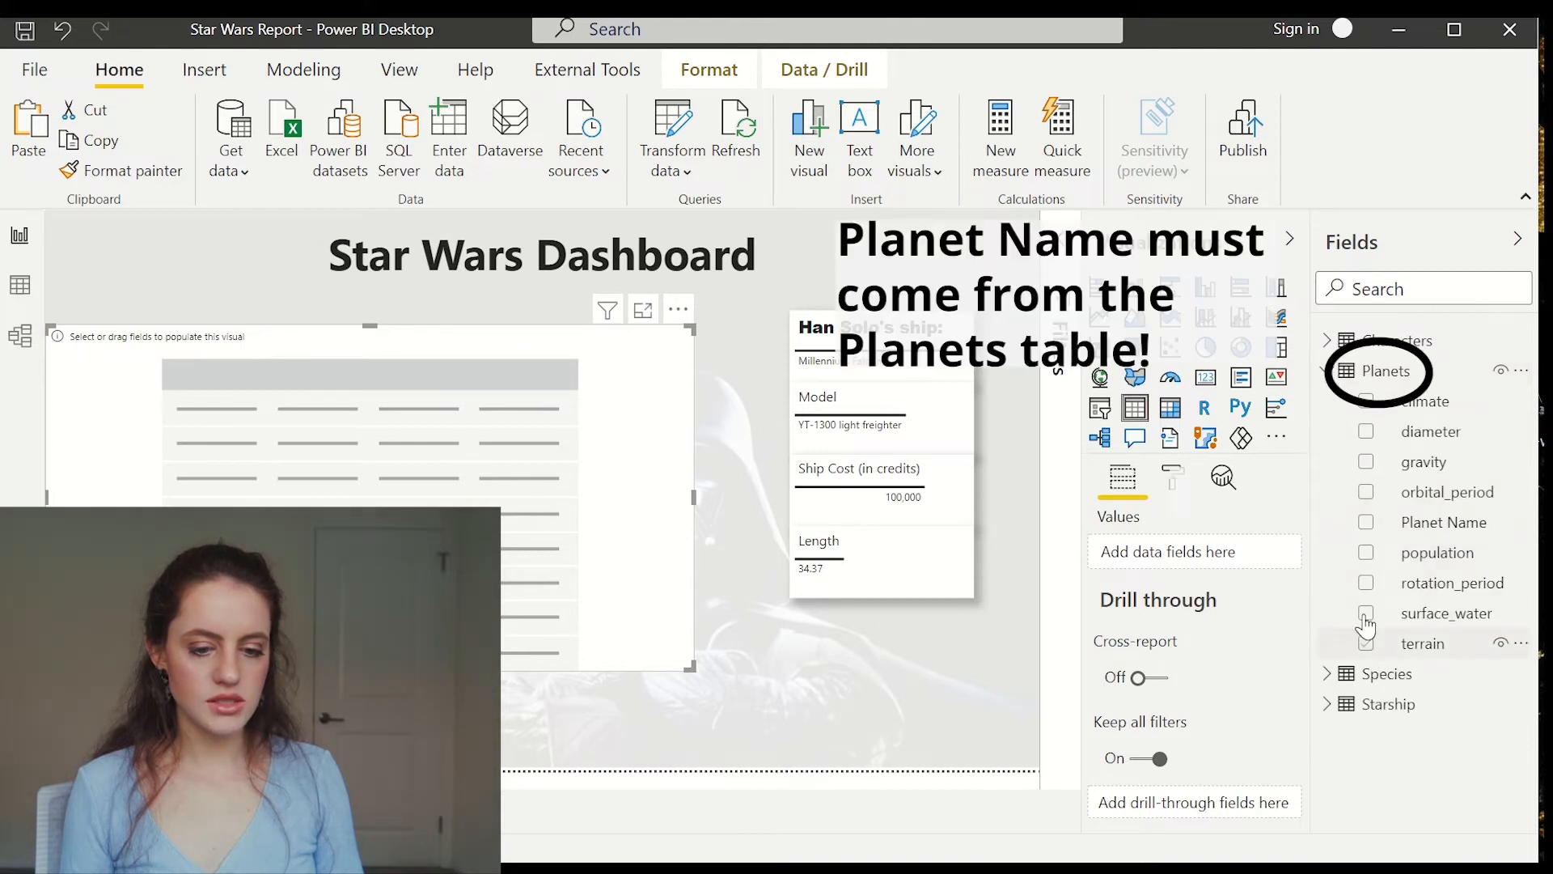
click(1365, 522)
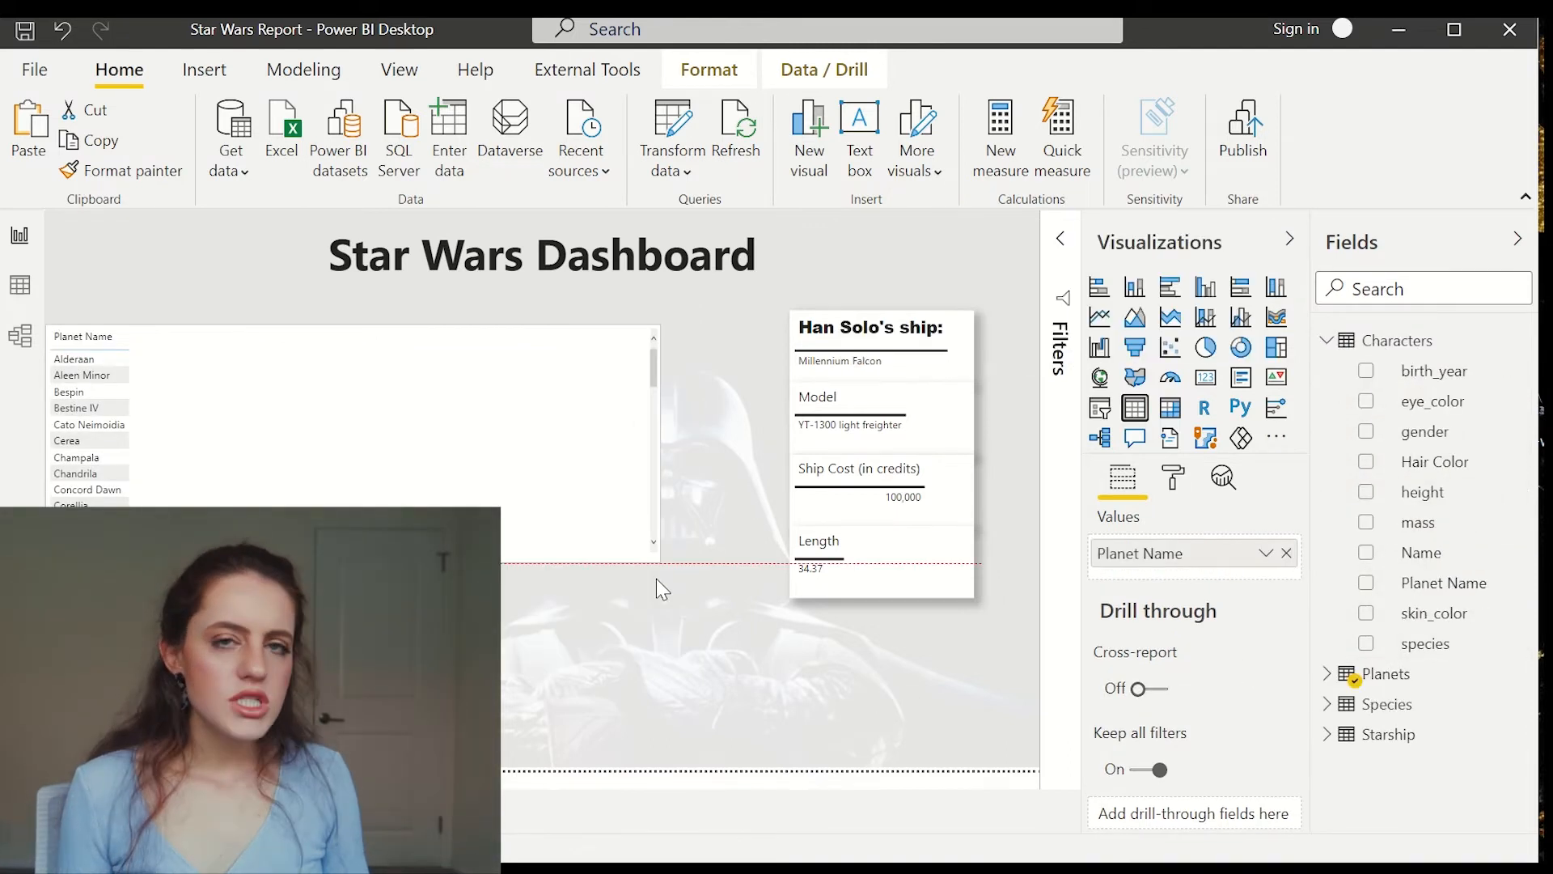
drag(656, 579, 653, 605)
click(1207, 349)
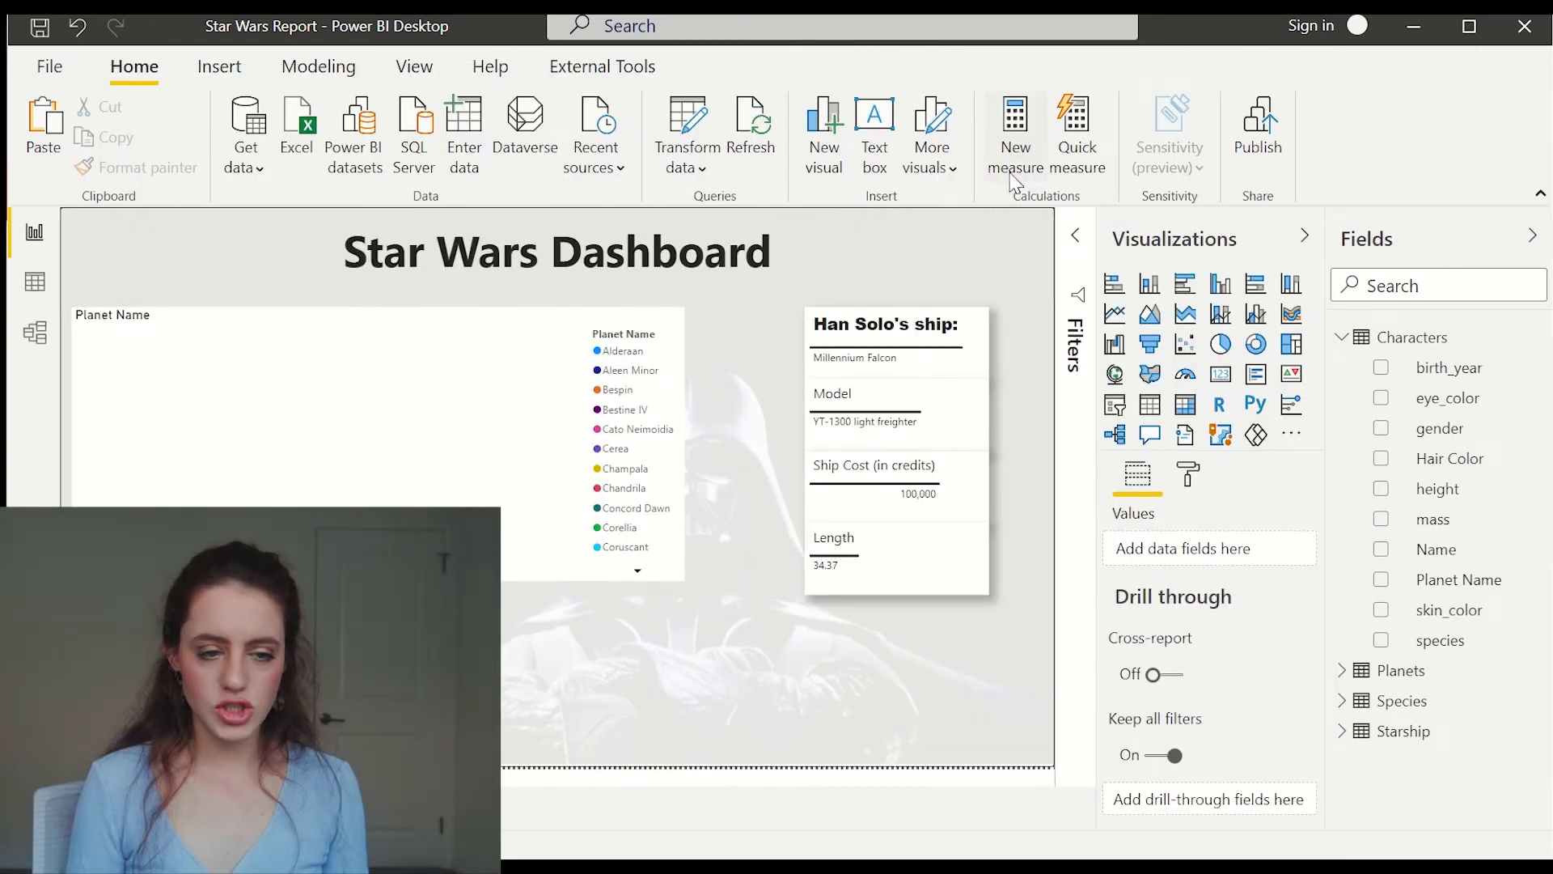
Create the measure Character Count = DISTINCTCOUNT(Characters[Name]) and use it as the values of the Planet Name pie chart
click(1011, 170)
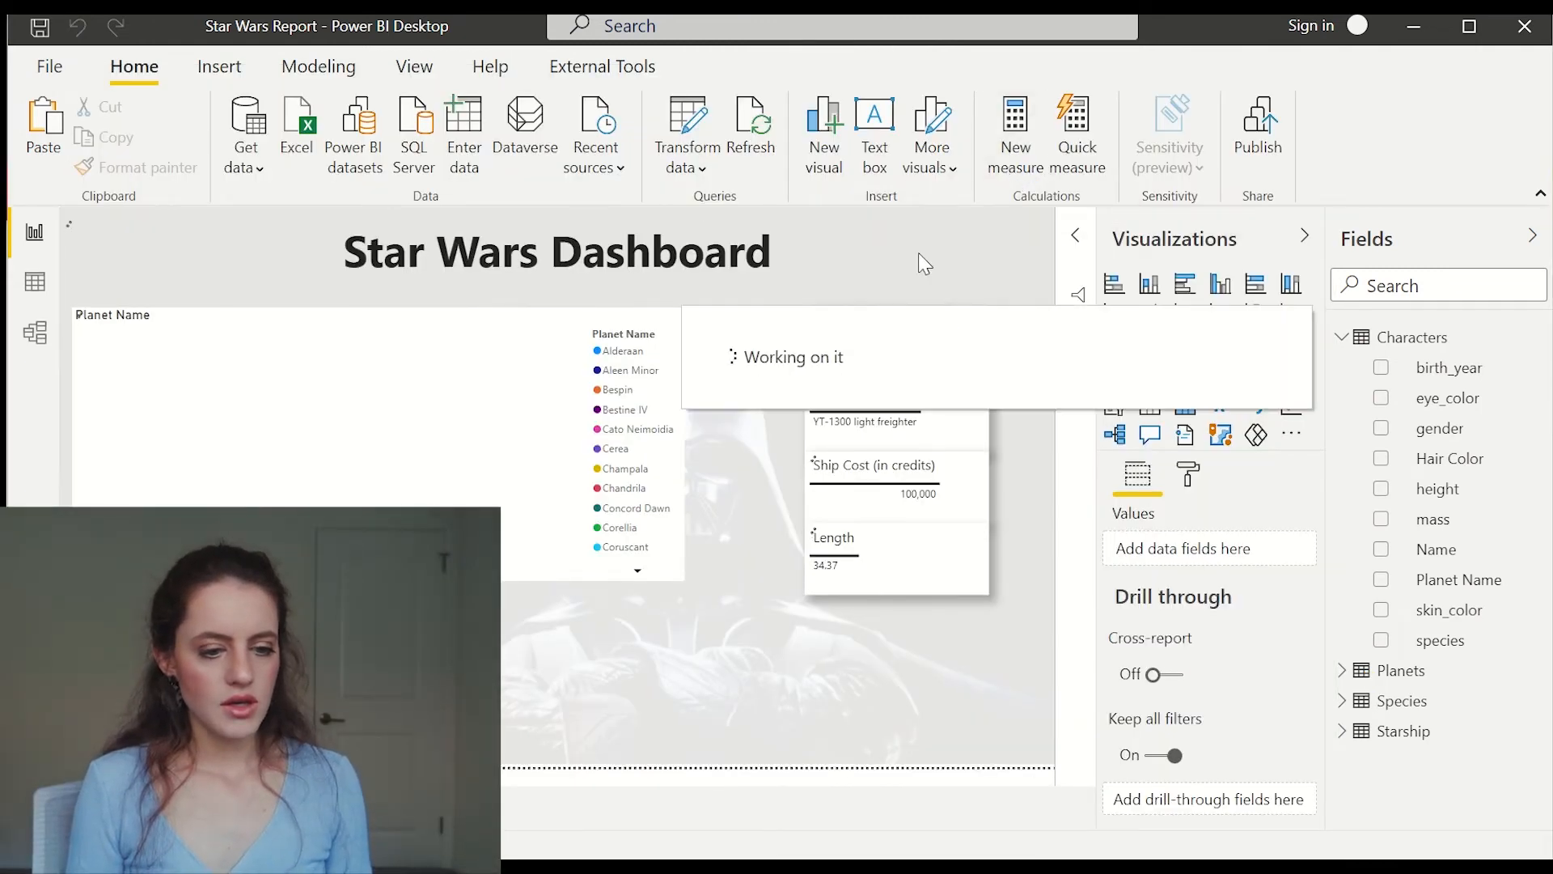
text(Character Count = dist)
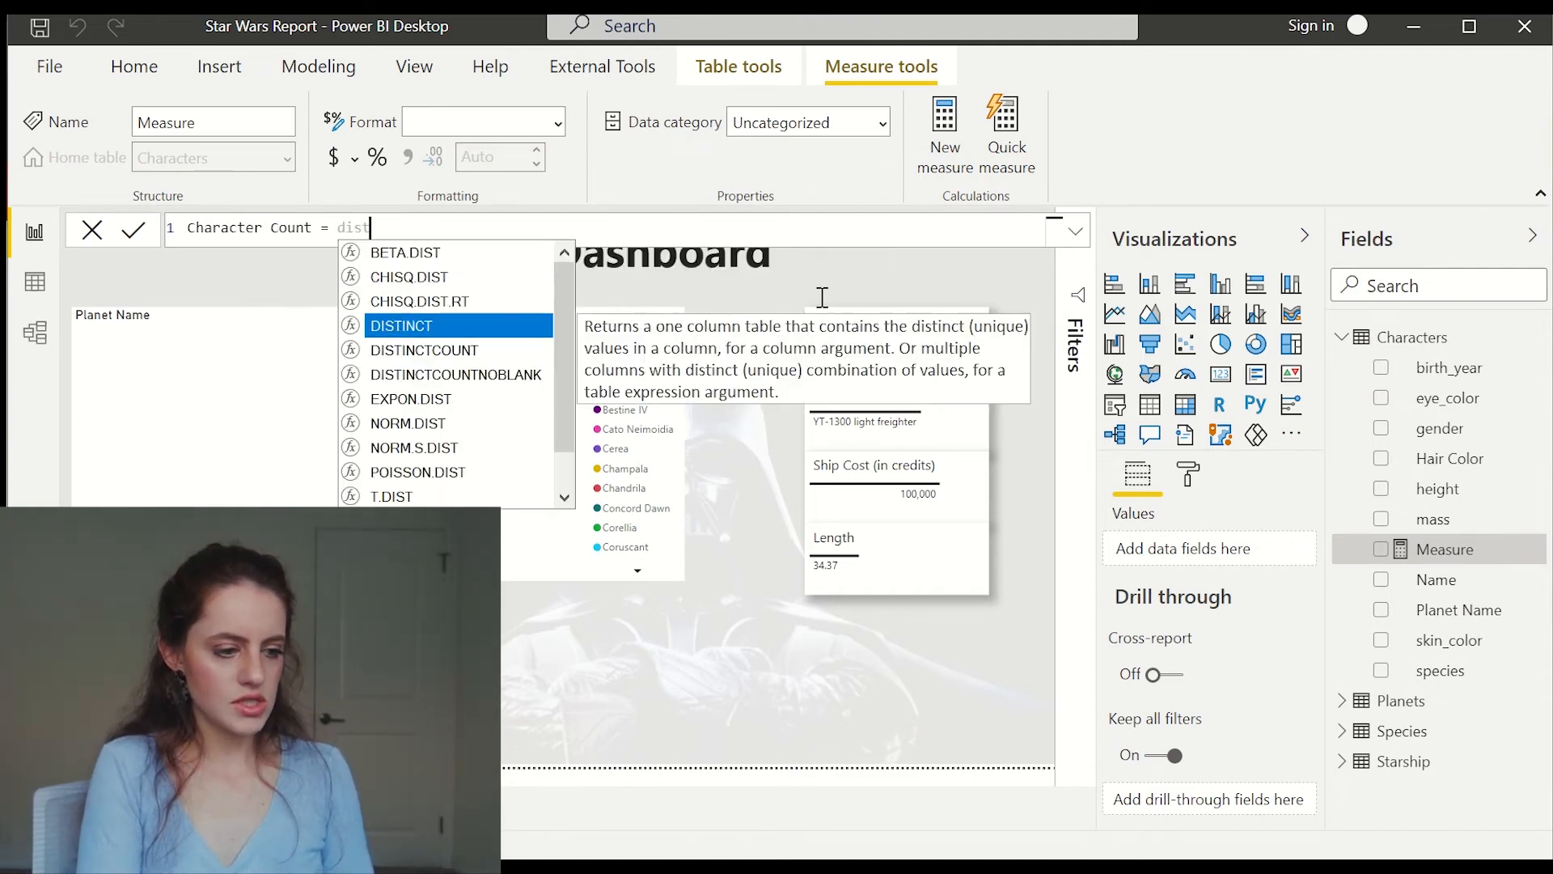
text(inctc)
key(Tab)
text(char)
text(acters[Name]))
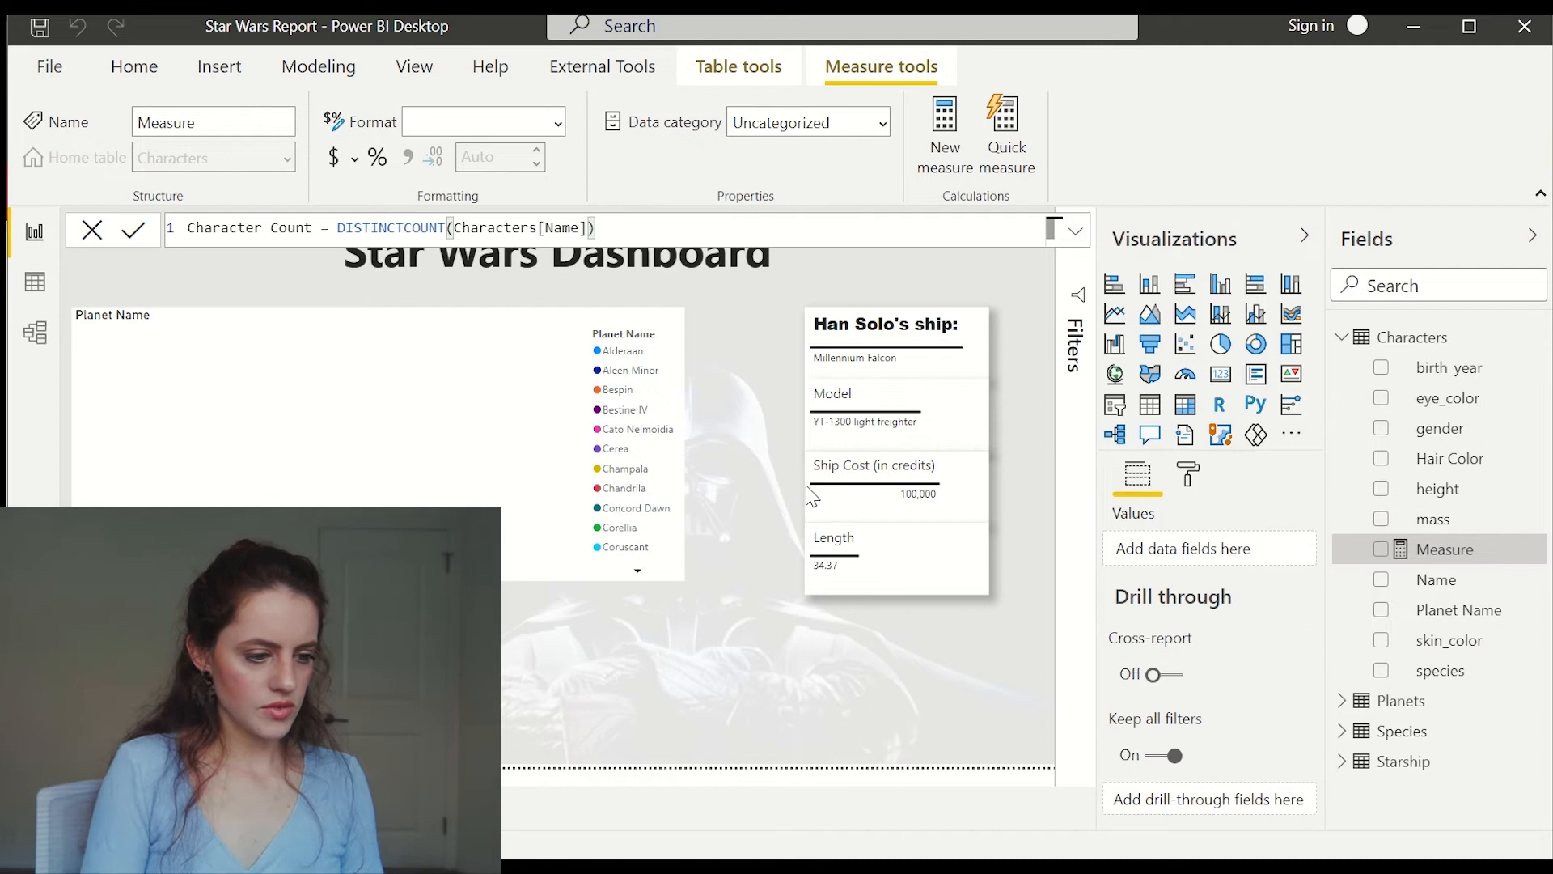
key(Return)
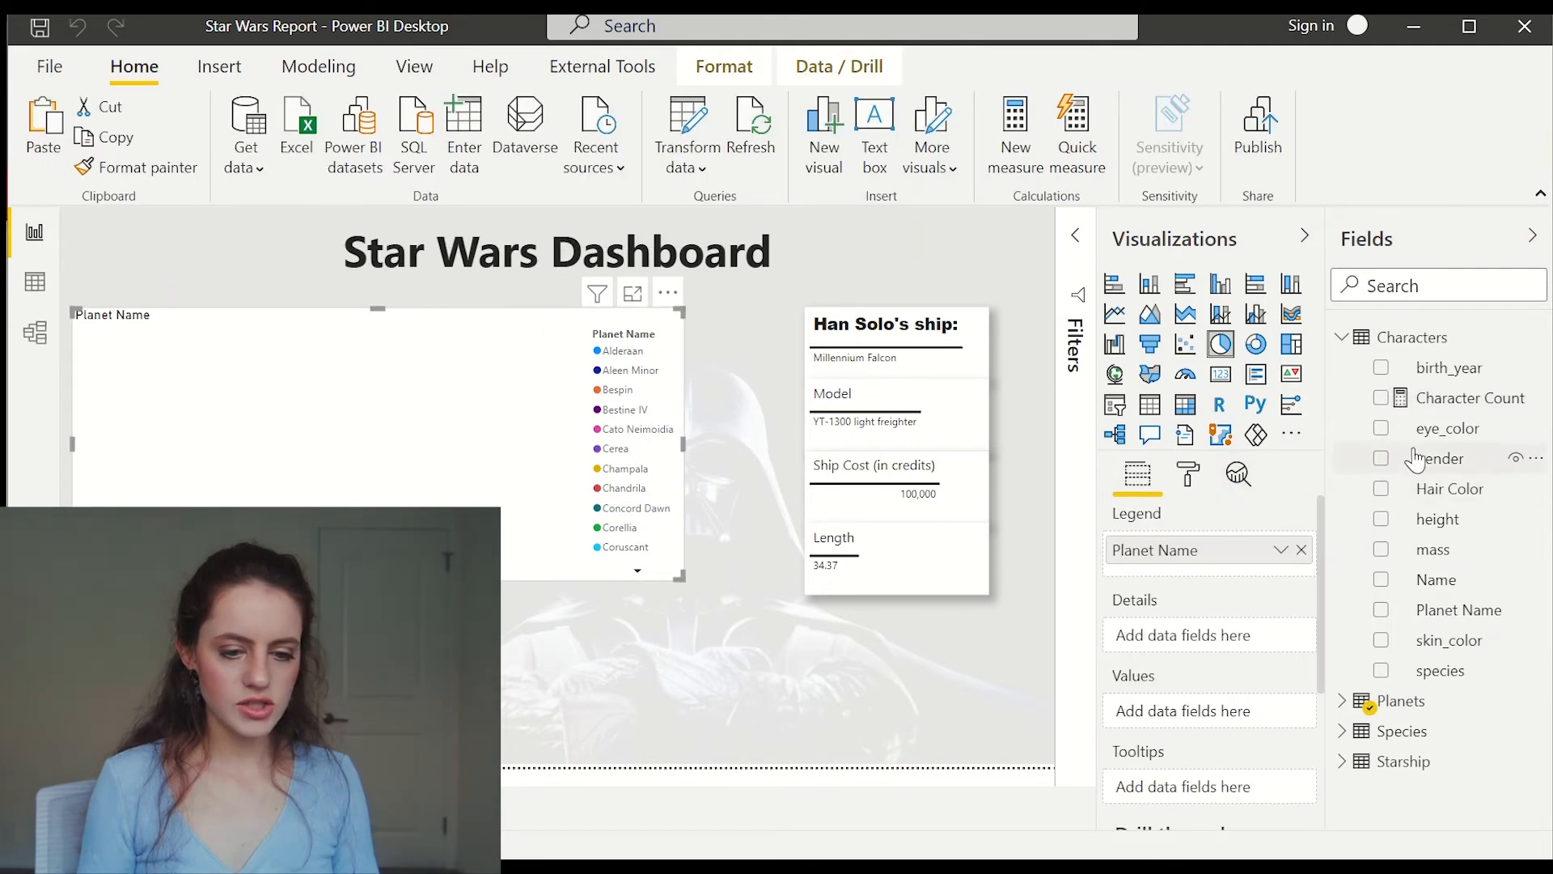
click(1381, 397)
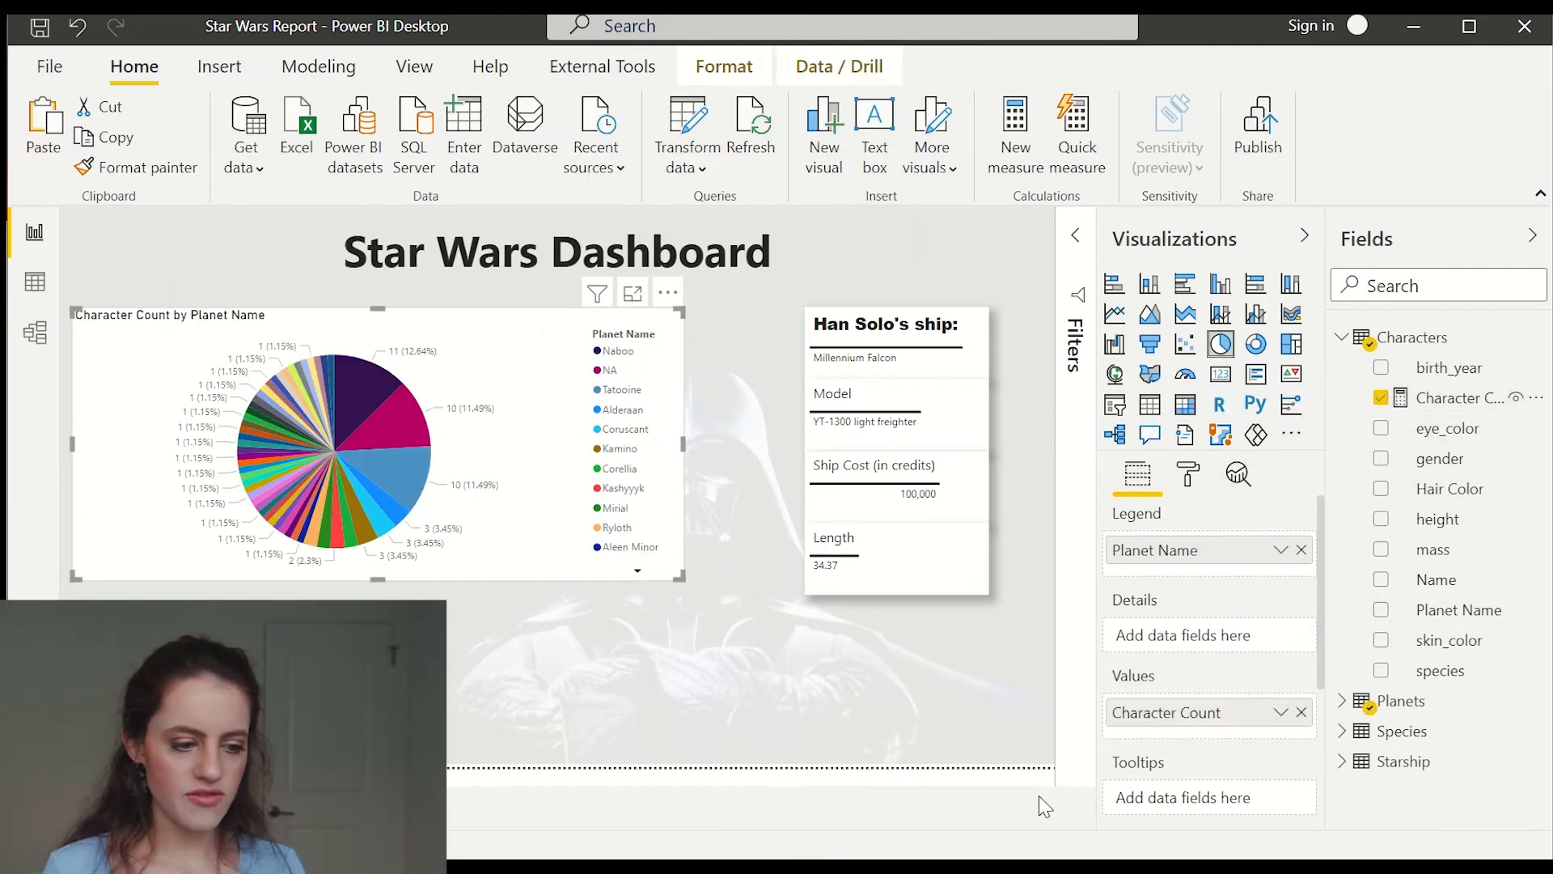
mouse_move(386, 439)
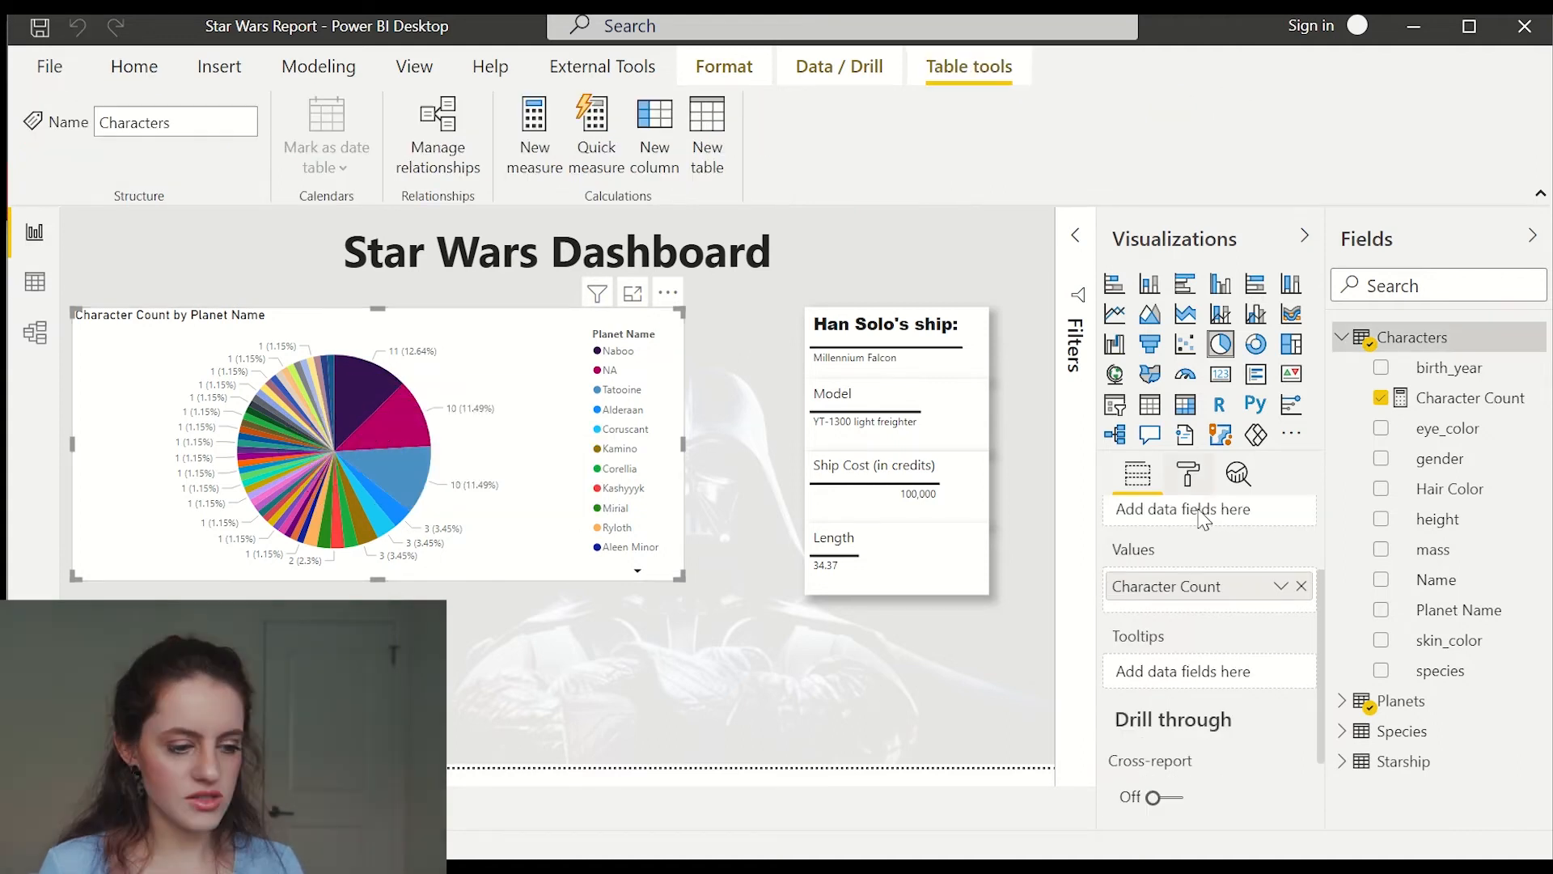
Set the pie chart's detail labels to the Data value style with black text
click(1188, 475)
click(1165, 707)
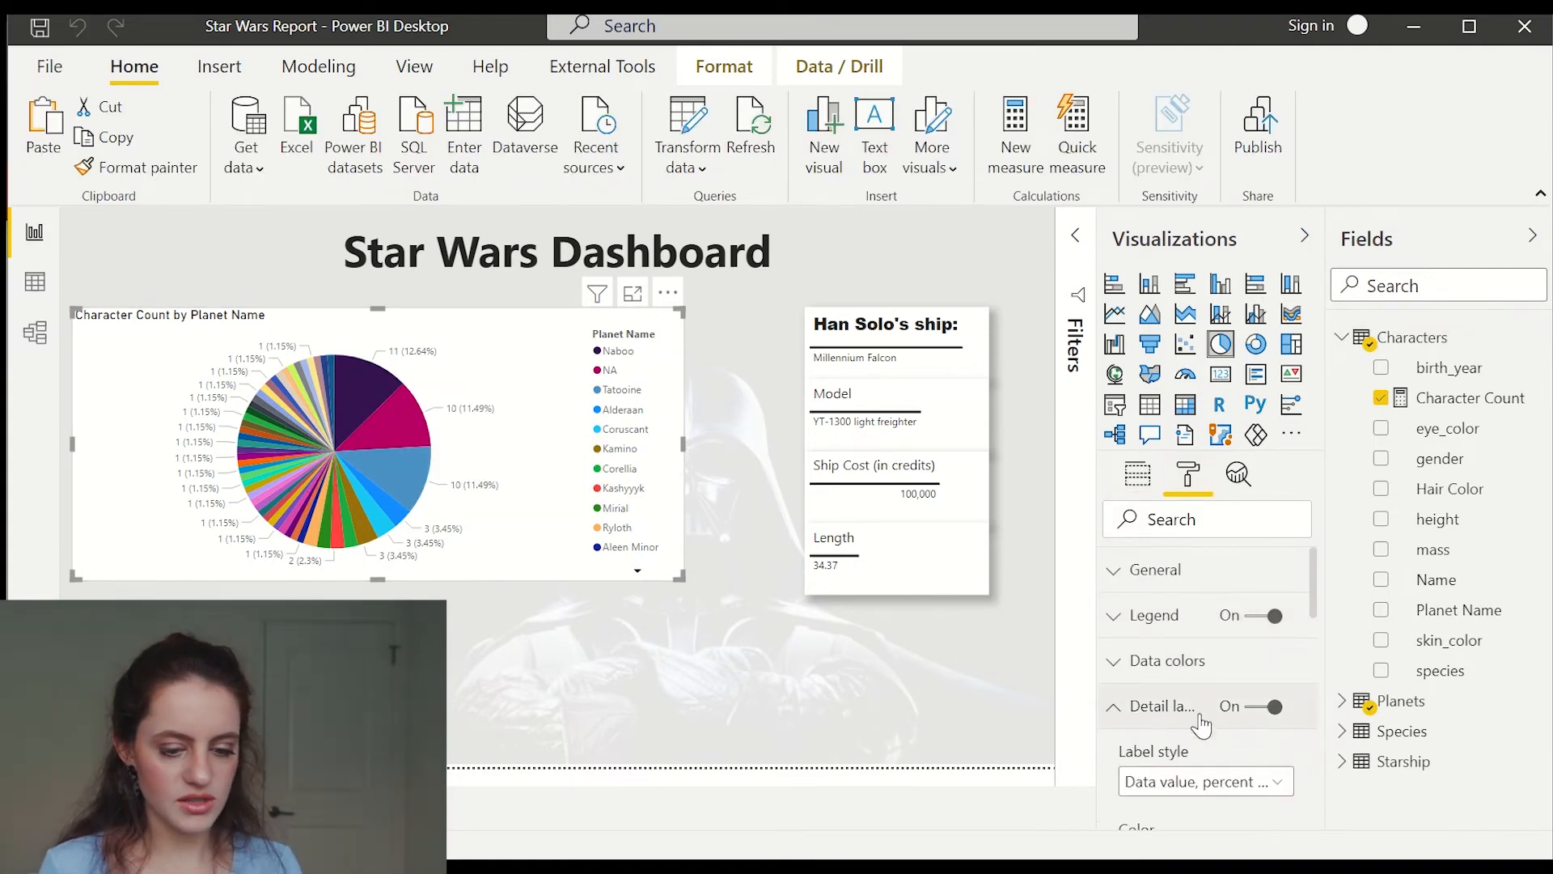
scroll(1207, 705, down, 3)
click(1206, 655)
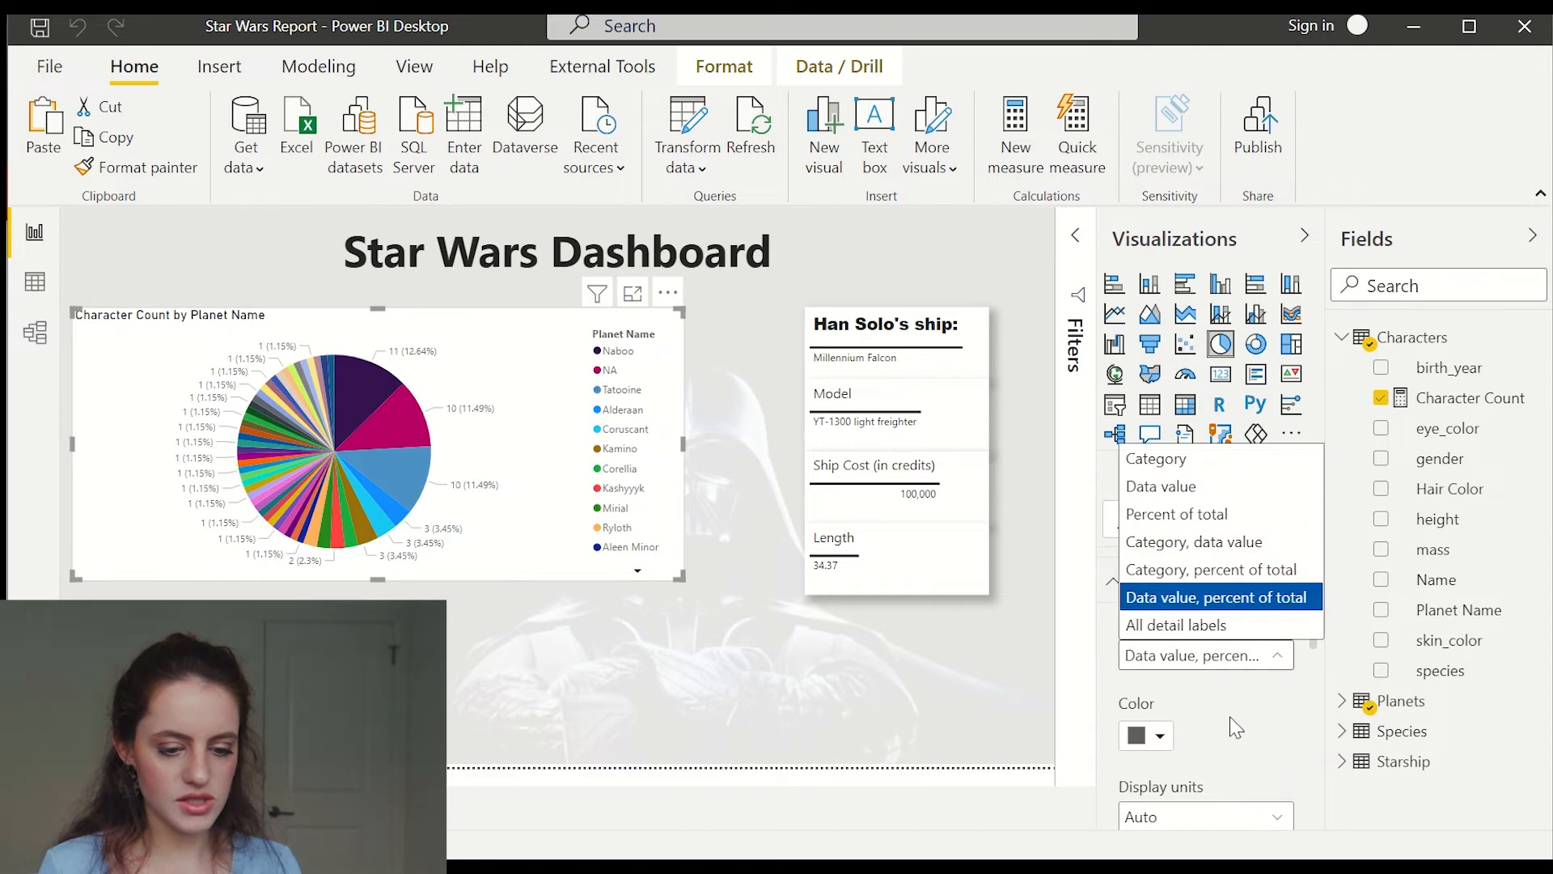
click(1172, 488)
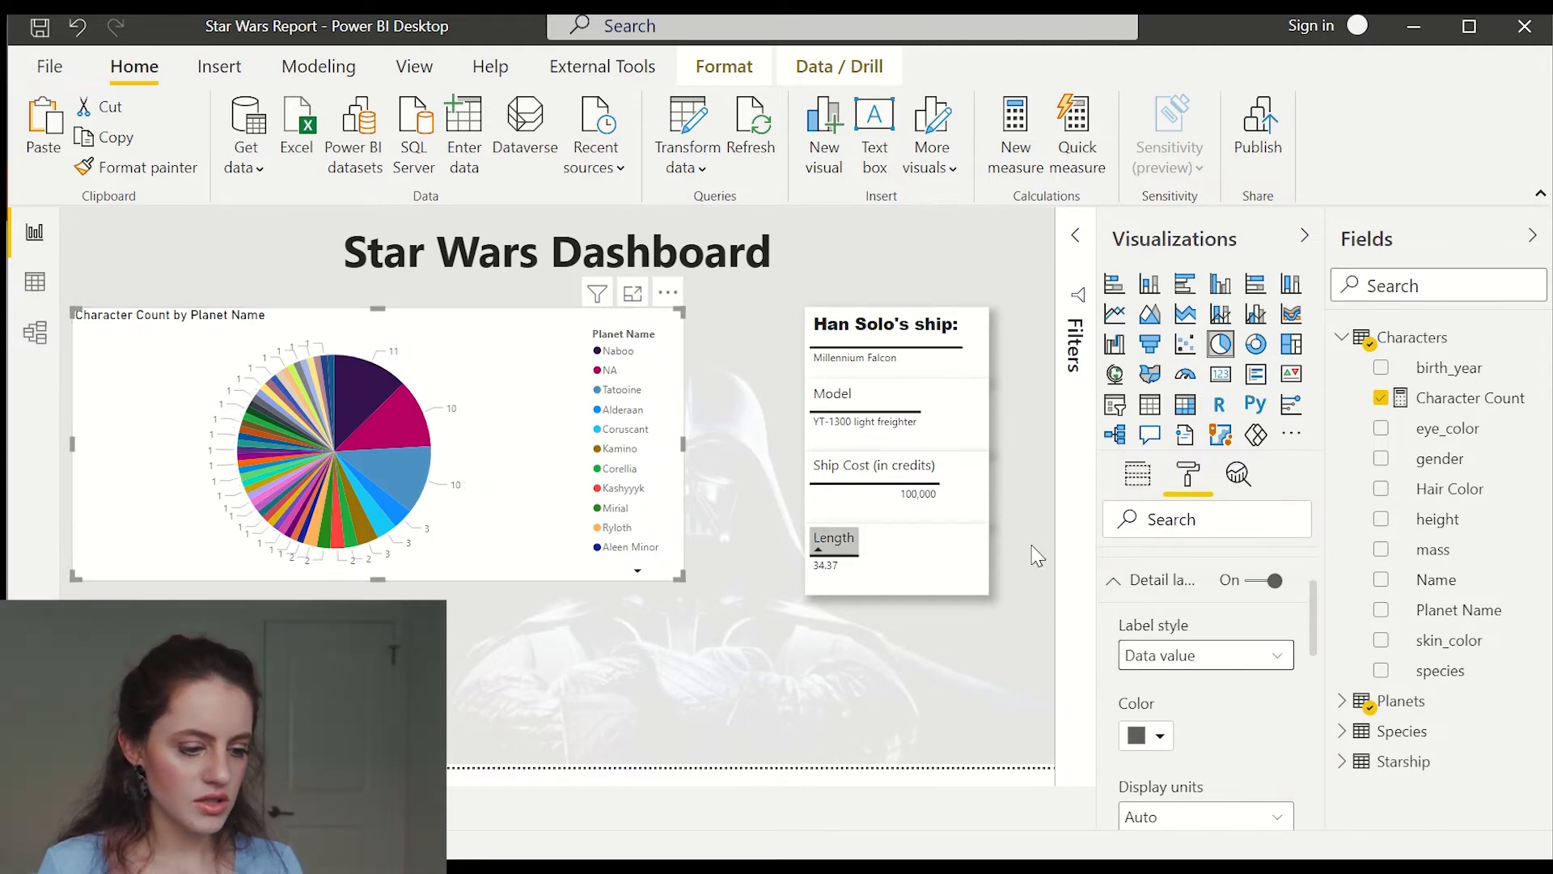
scroll(1217, 726, down, 2)
click(1147, 609)
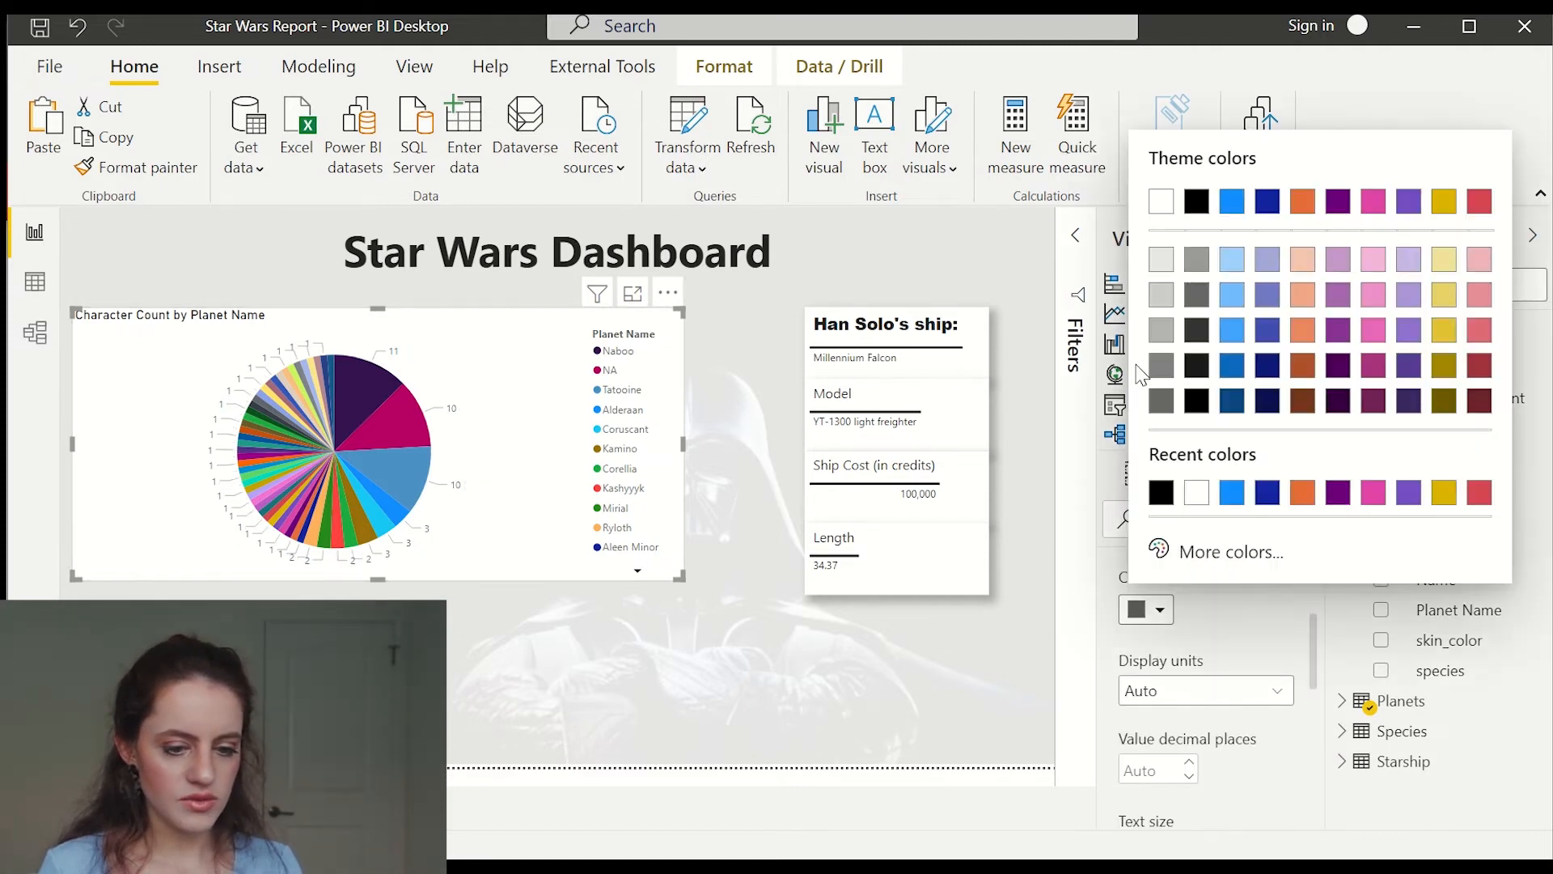
click(1197, 210)
Centre the pie chart's title and set its font to Arial Black
scroll(1197, 647, down, 4)
click(1165, 649)
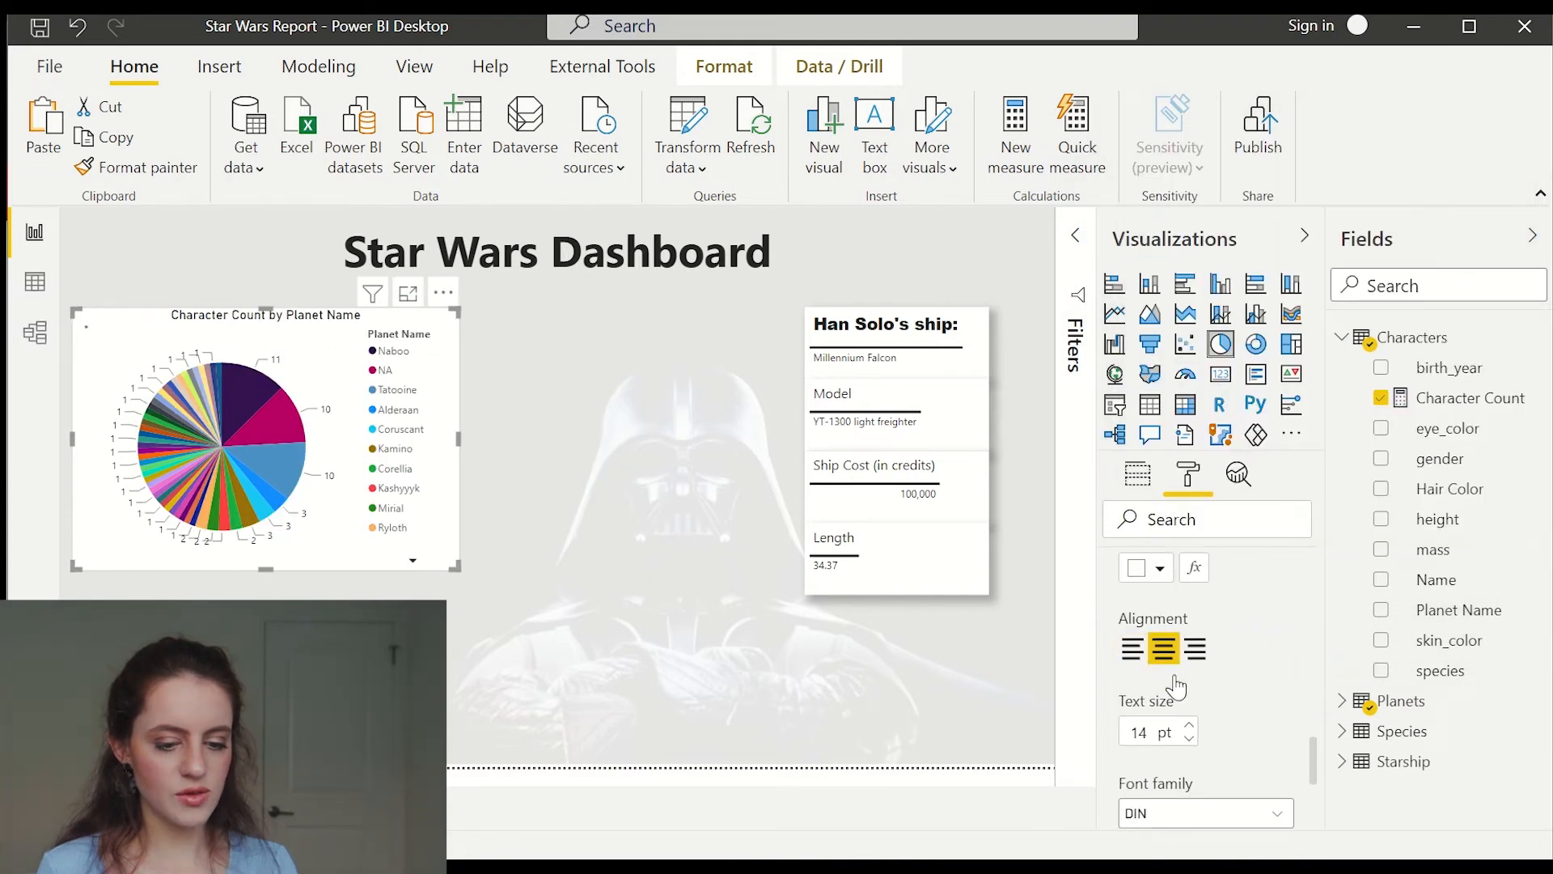
click(1216, 806)
scroll(1213, 712, down, 5)
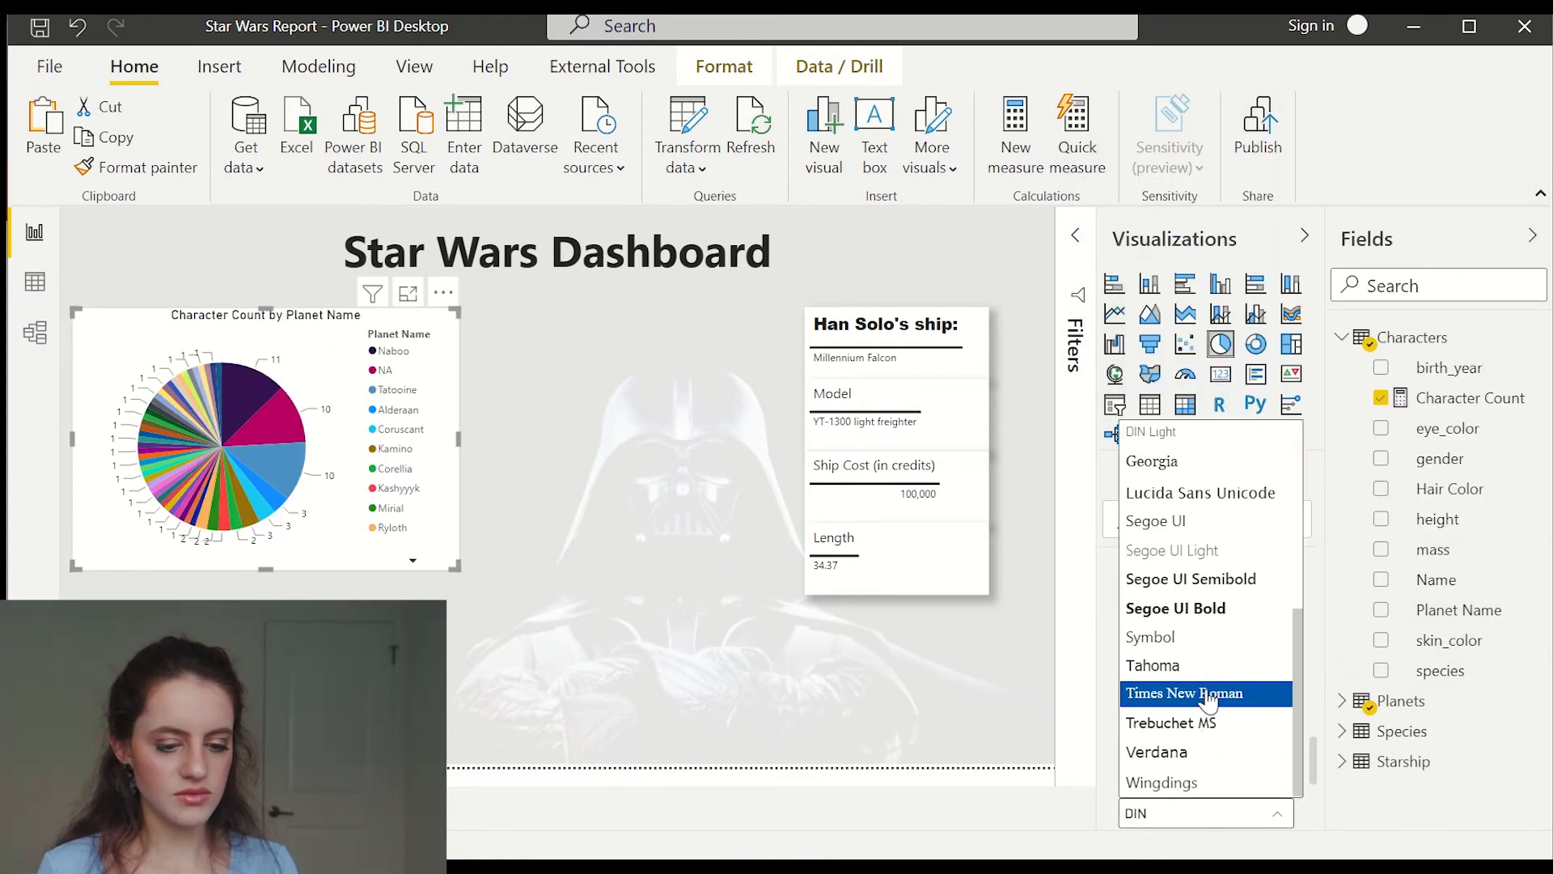
click(1195, 609)
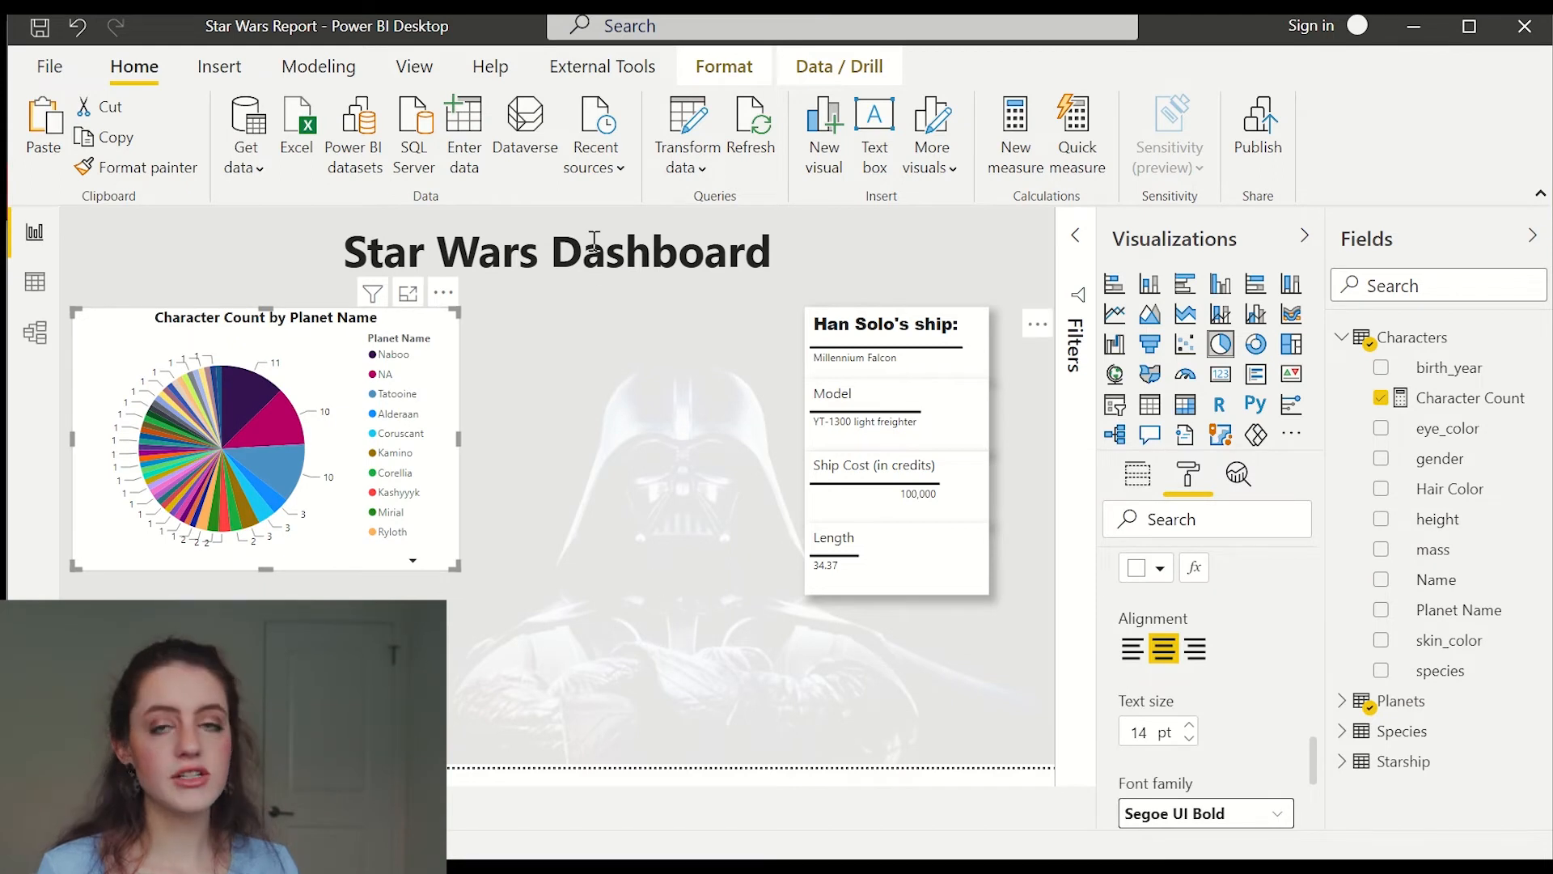
click(1238, 815)
scroll(1188, 643, up, 5)
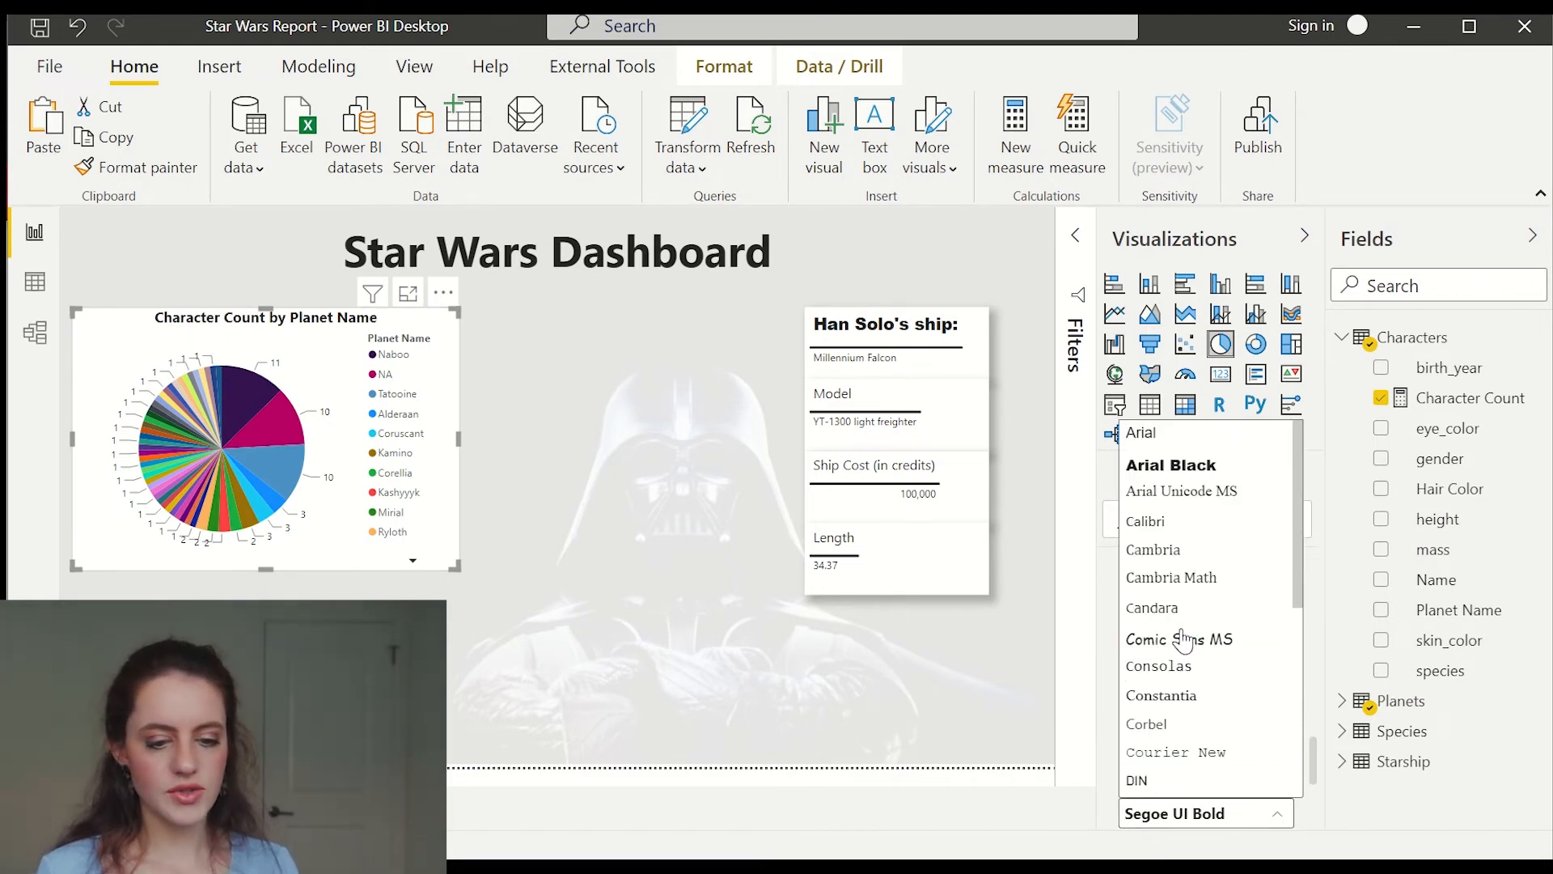
click(1164, 461)
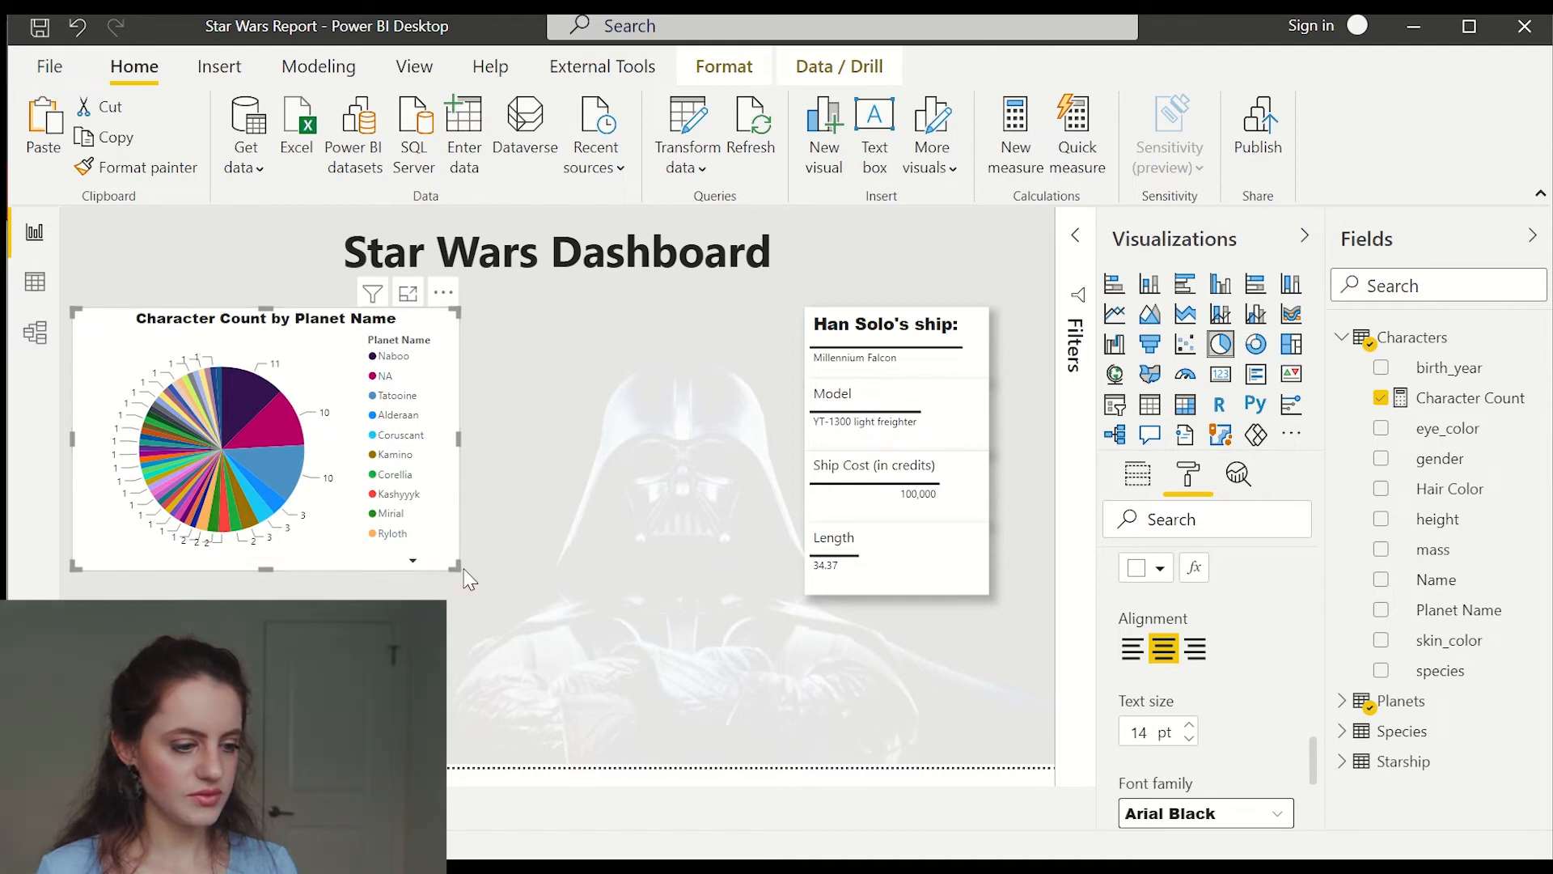
Change the pie chart's title text to Characters by Planet
scroll(1173, 723, up, 3)
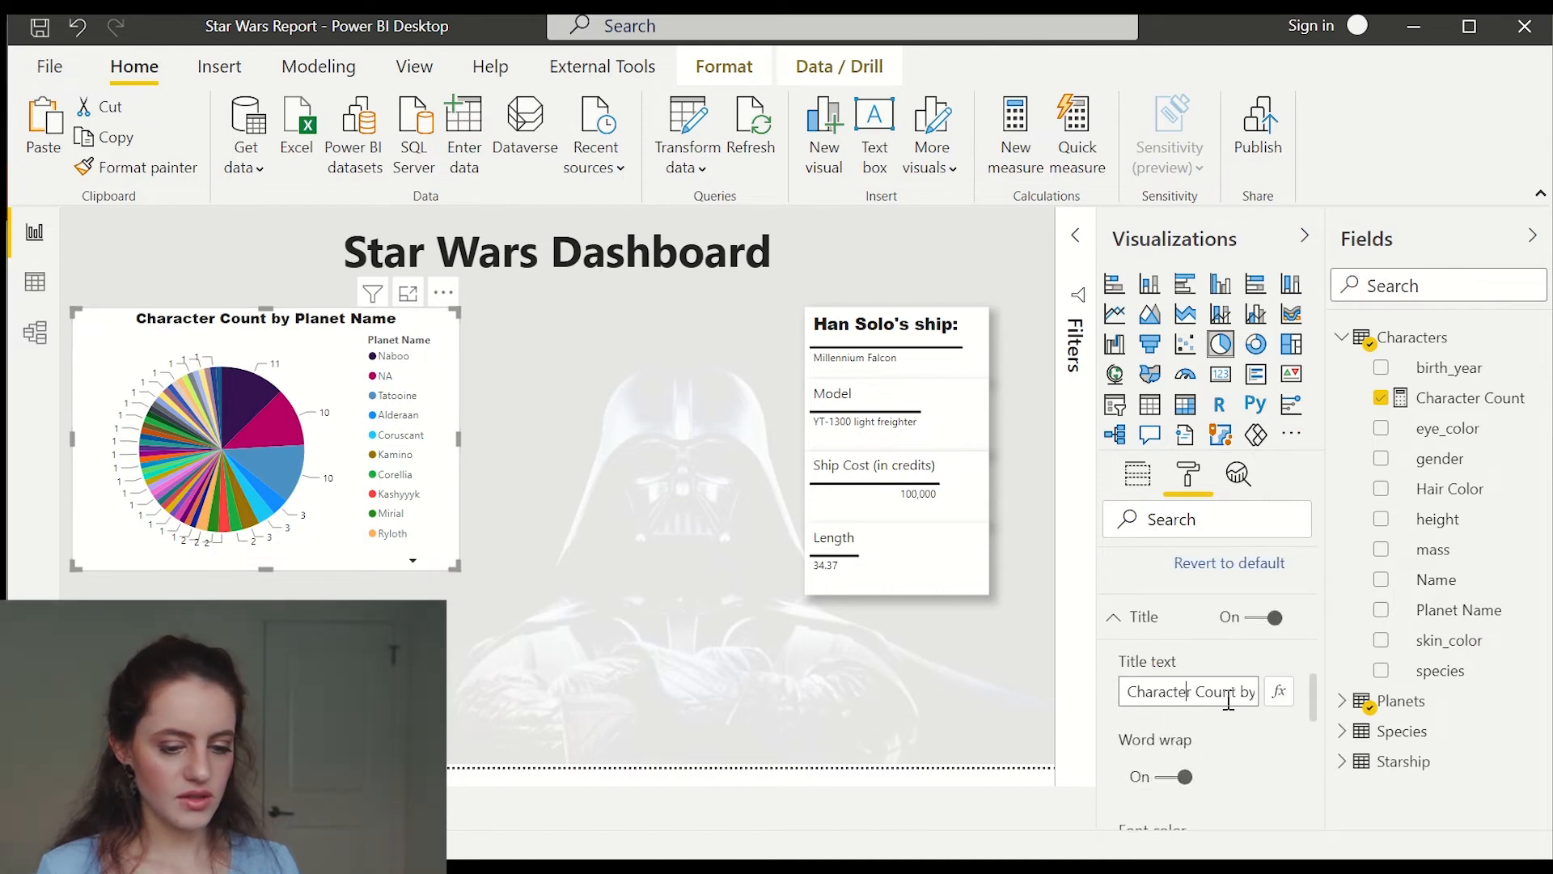
key(ctrl+a)
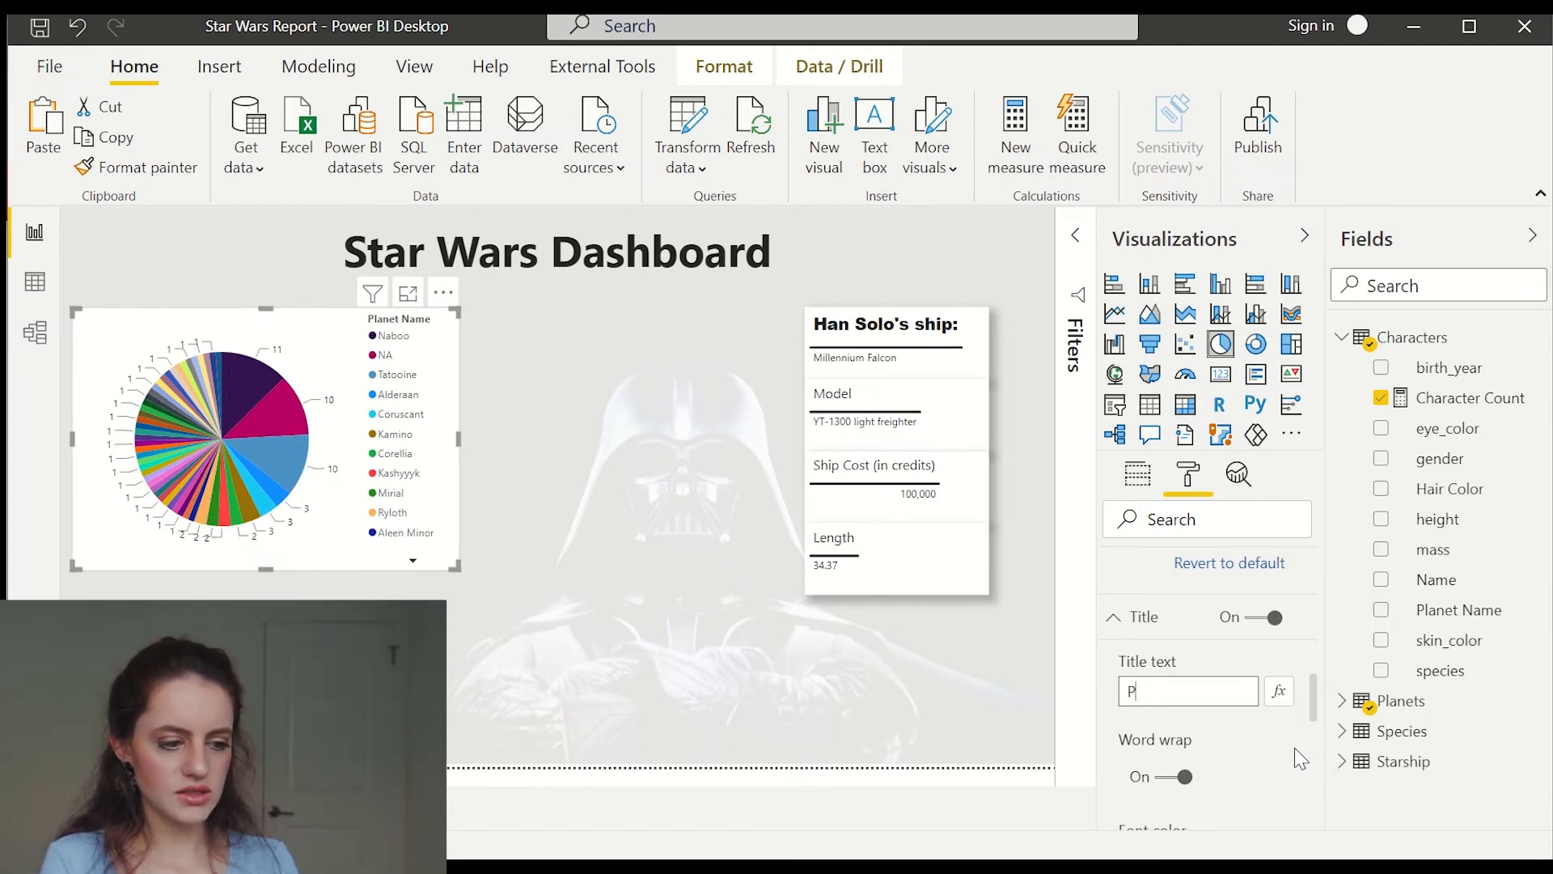
key(BackSpace)
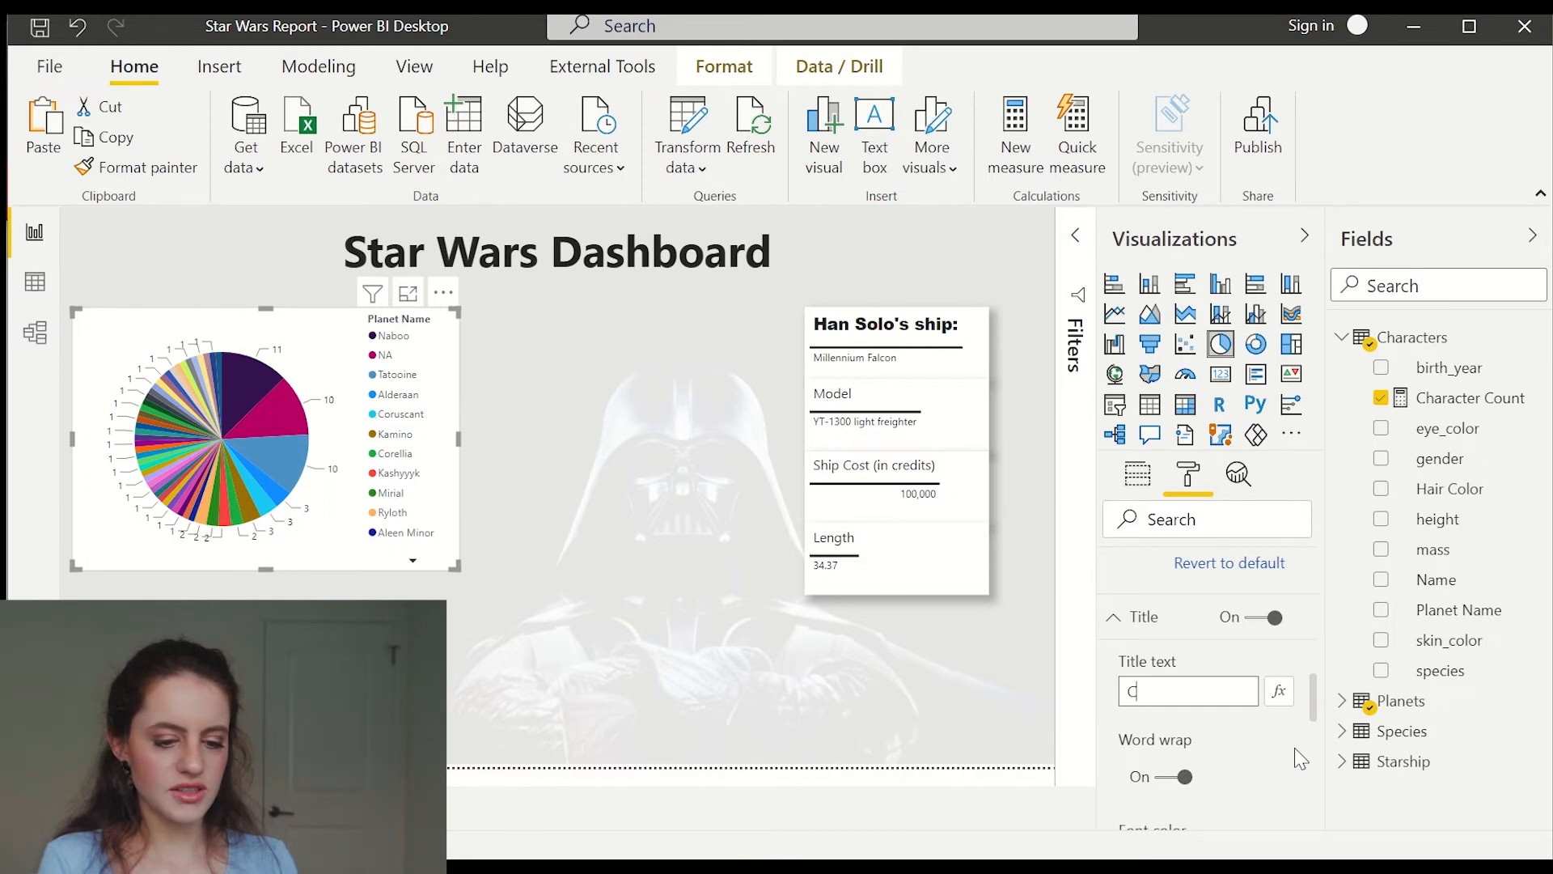
text(Charac)
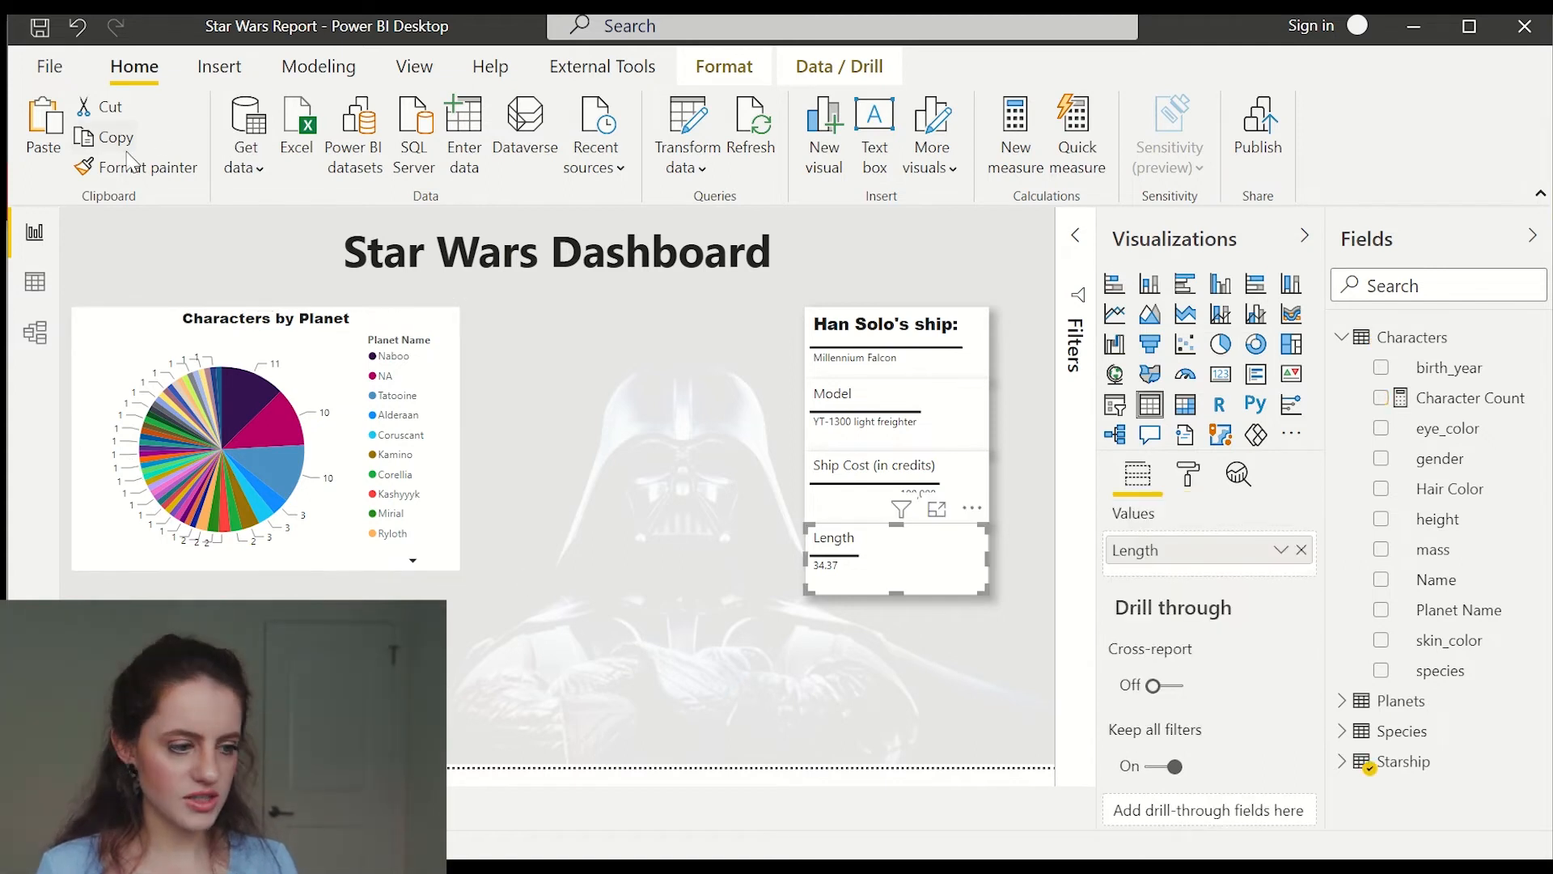
Copy the formatting of the Length table to the pie chart with Format Painter
click(133, 171)
click(321, 327)
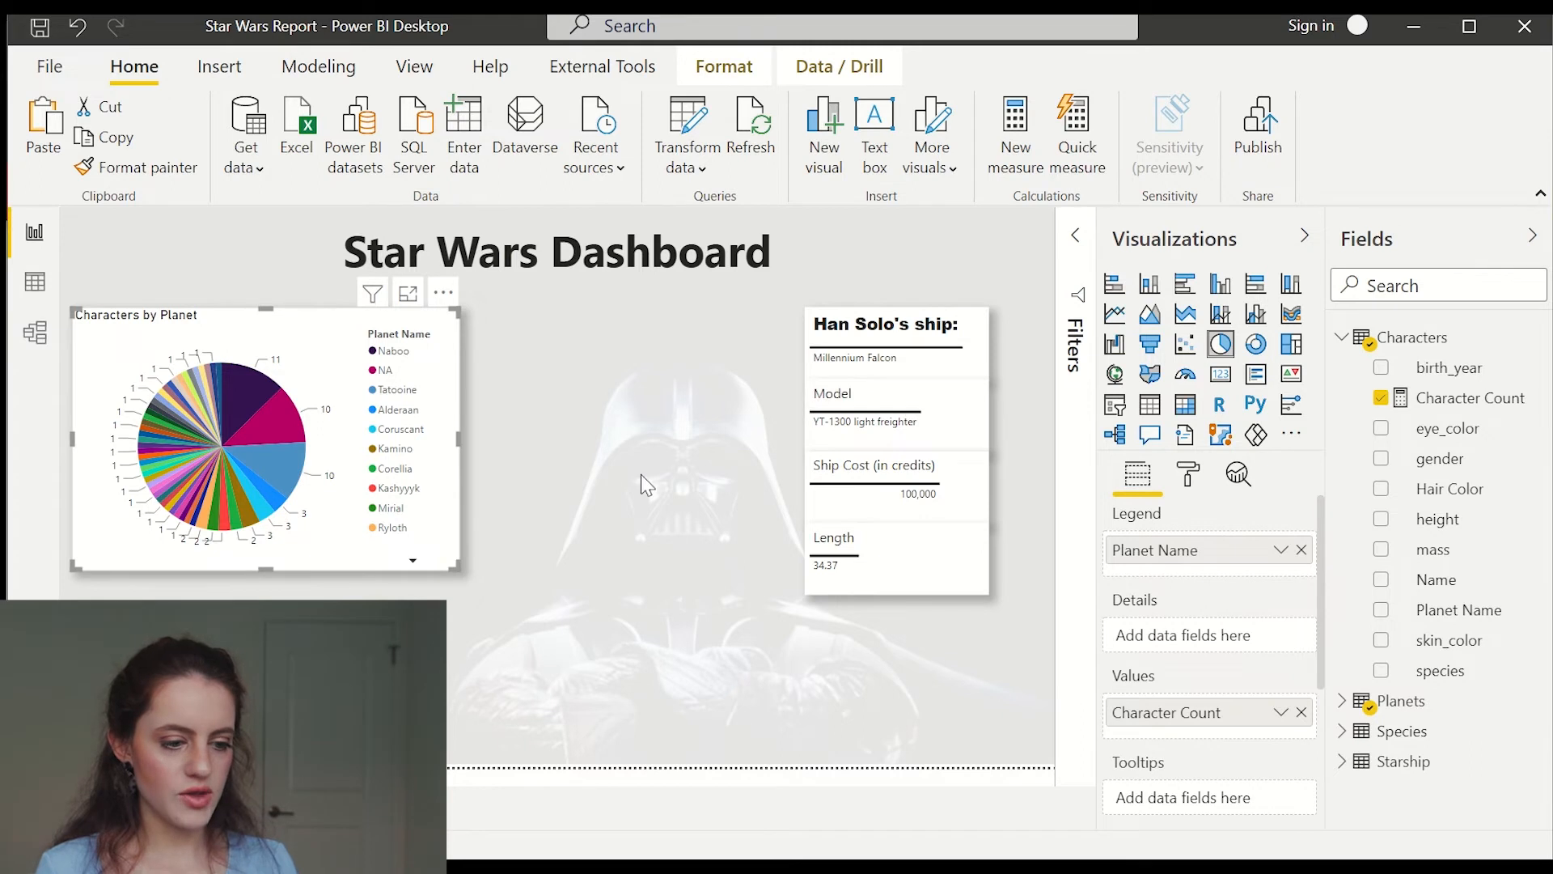
click(532, 432)
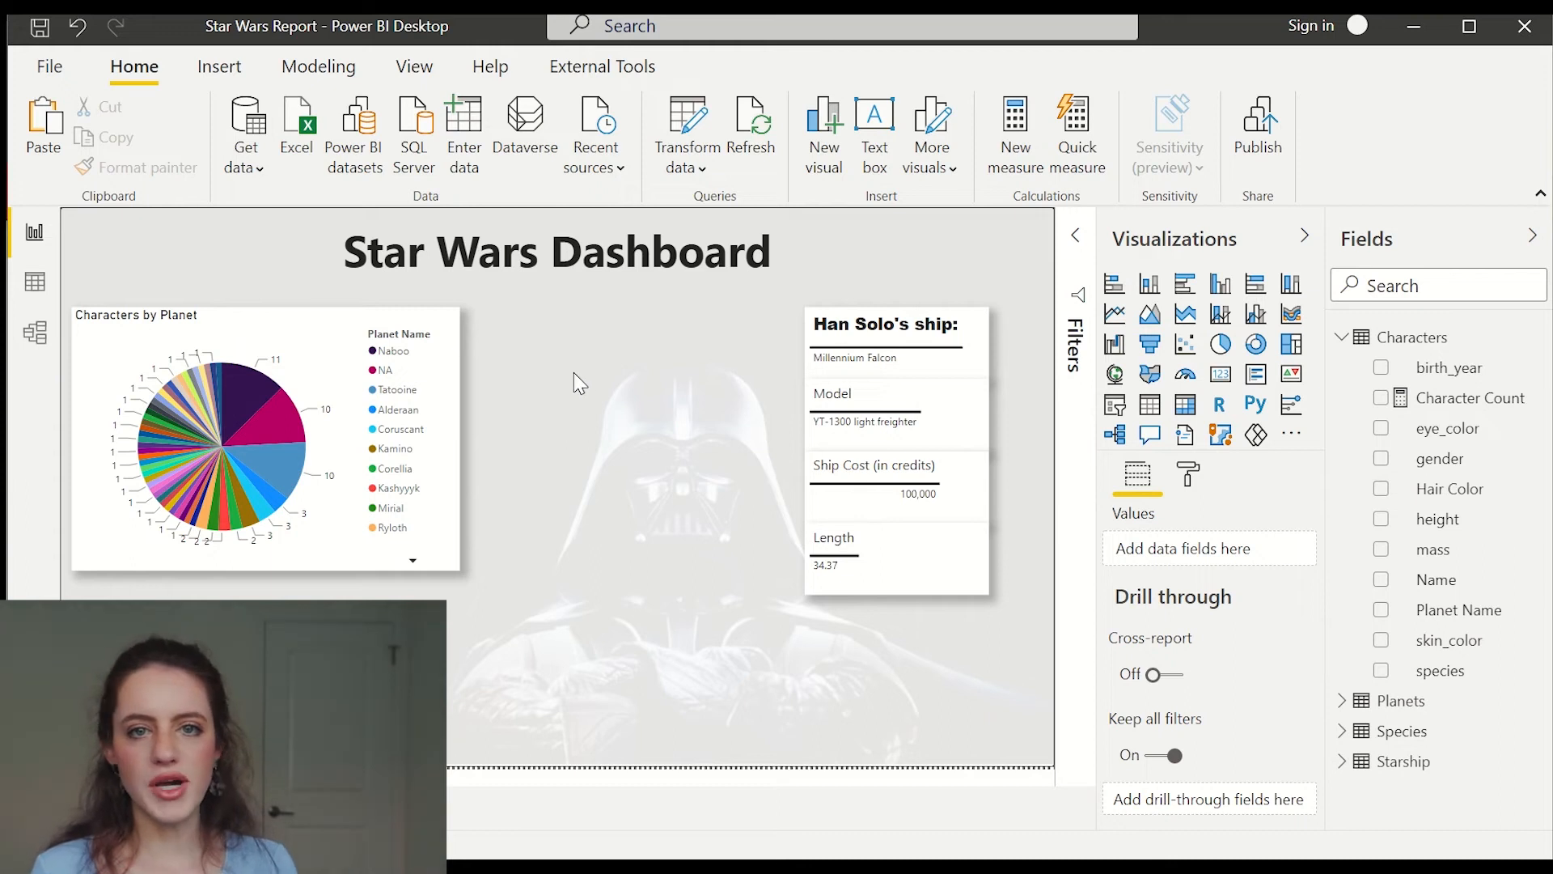
Move the pie chart lower on the page, narrow it slightly, and restyle its title as centred and bold
click(422, 351)
click(1164, 745)
scroll(1186, 748, down, 2)
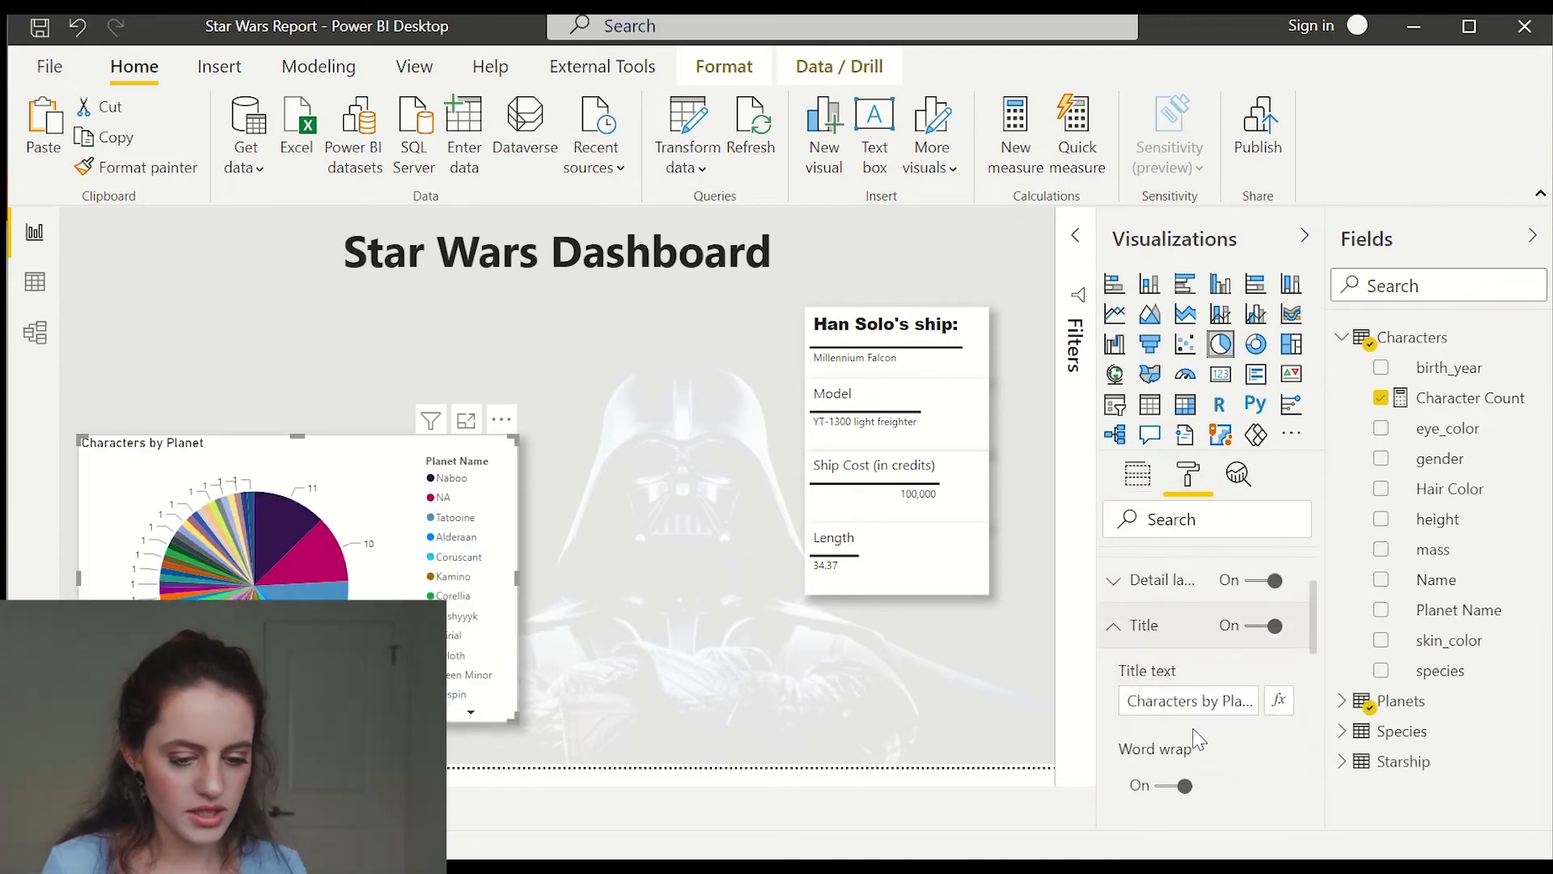
click(1183, 788)
click(1165, 786)
scroll(1283, 777, down, 2)
scroll(1283, 778, up, 3)
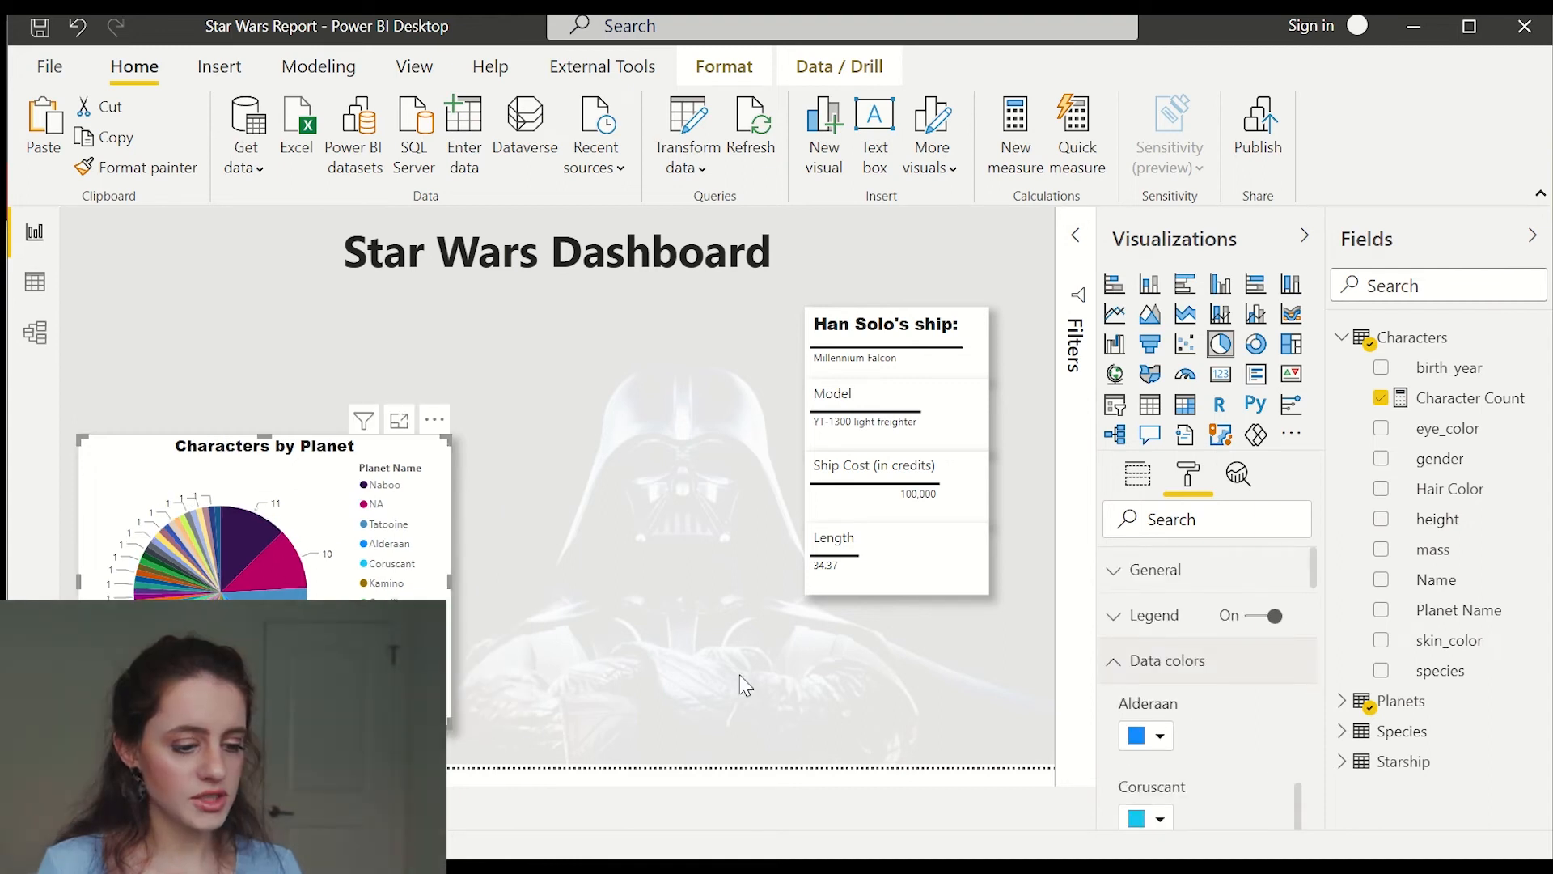
click(739, 684)
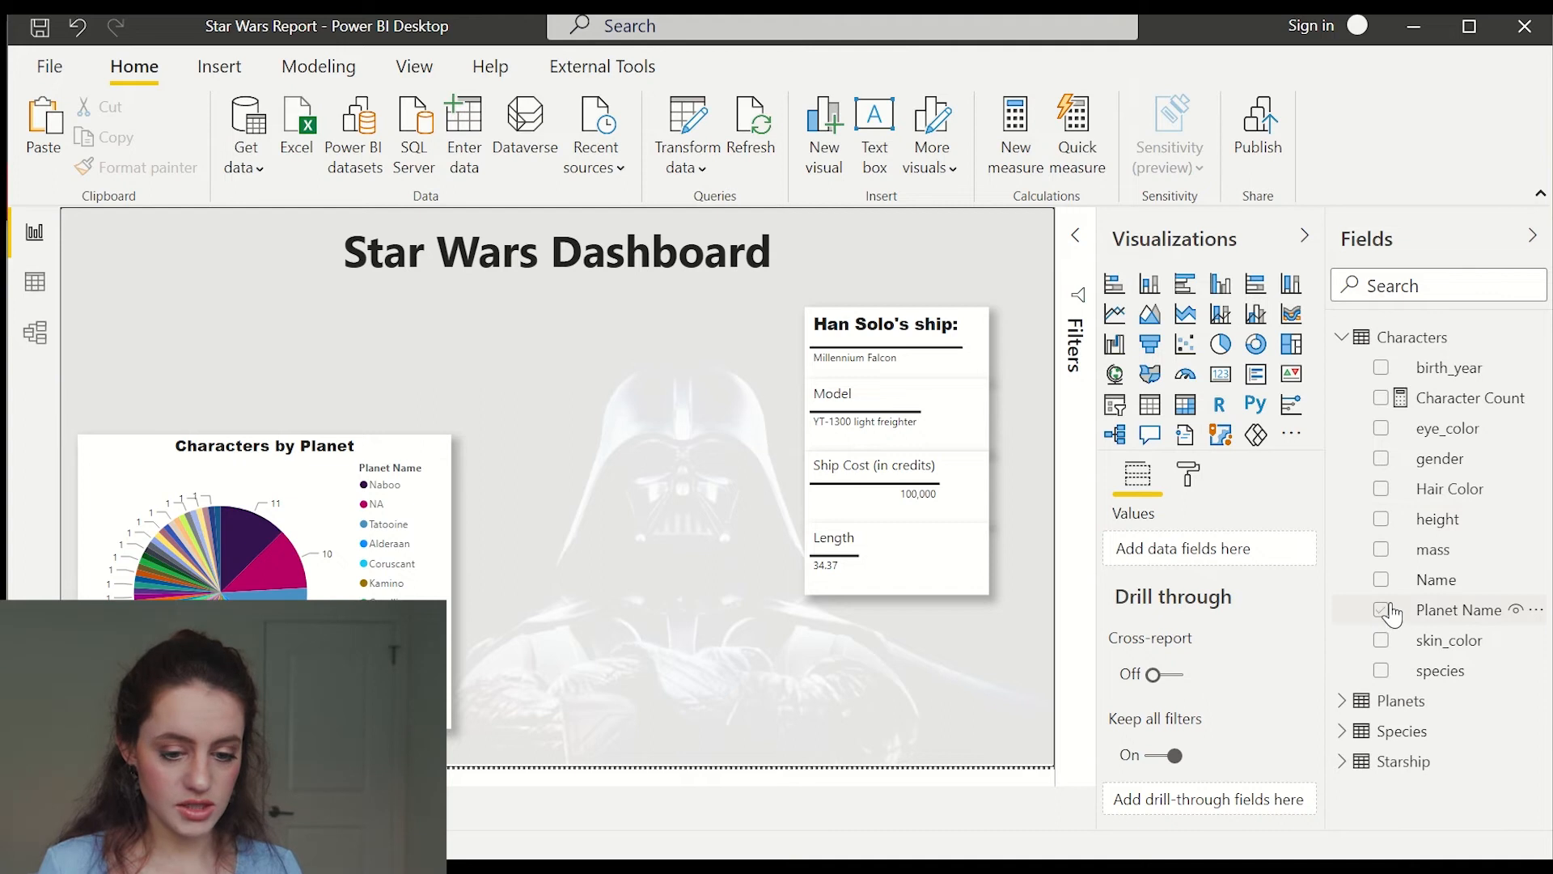
Add a table with Name and Species from Characters beside the pie chart and enlarge it
click(1380, 579)
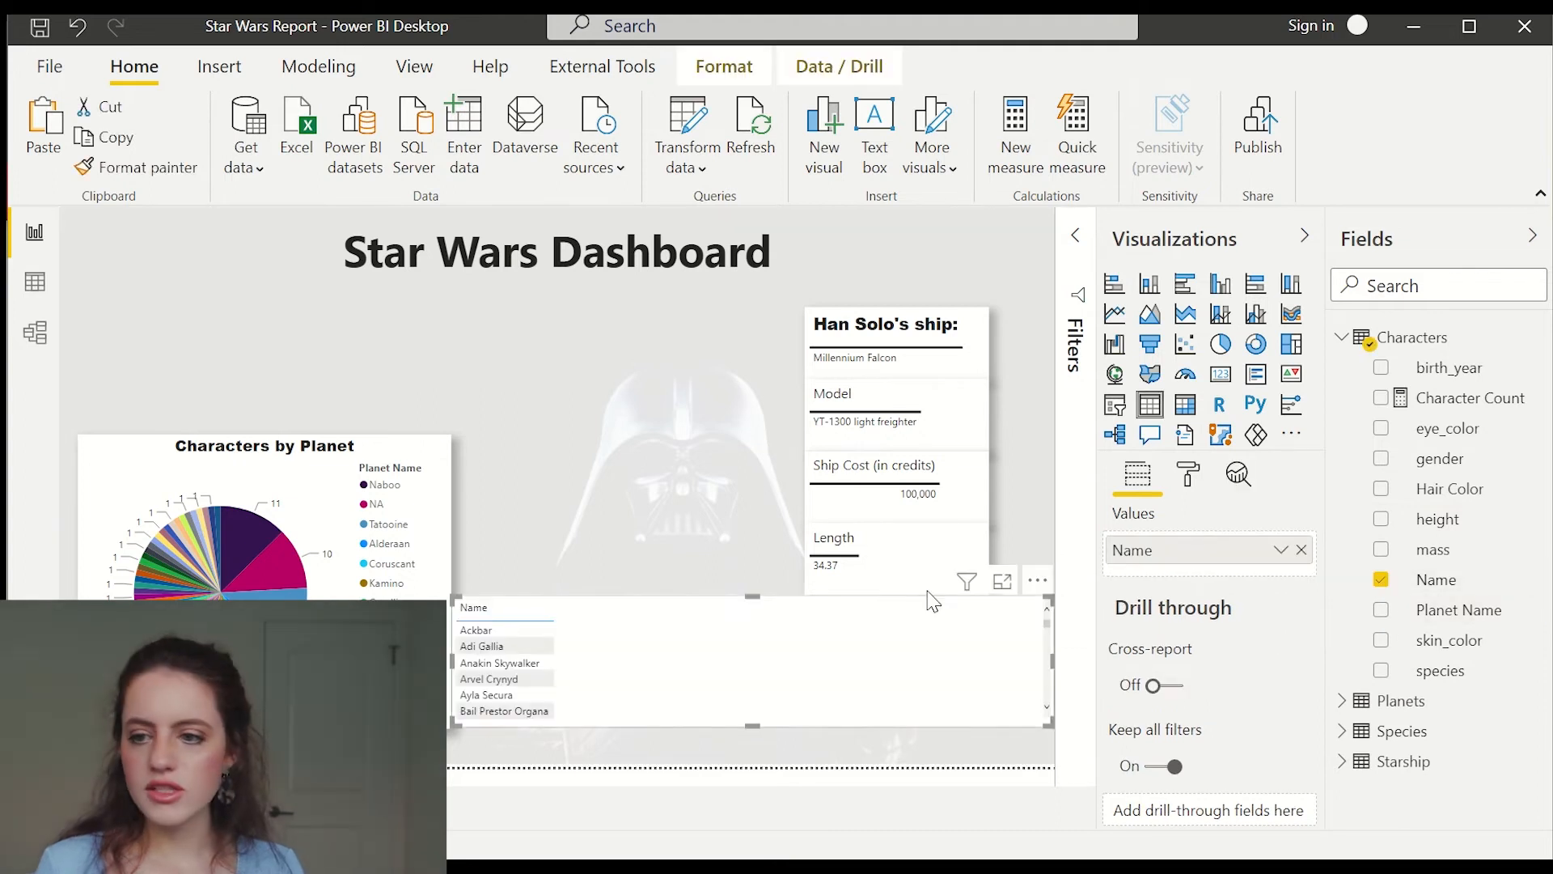
drag(752, 597, 752, 417)
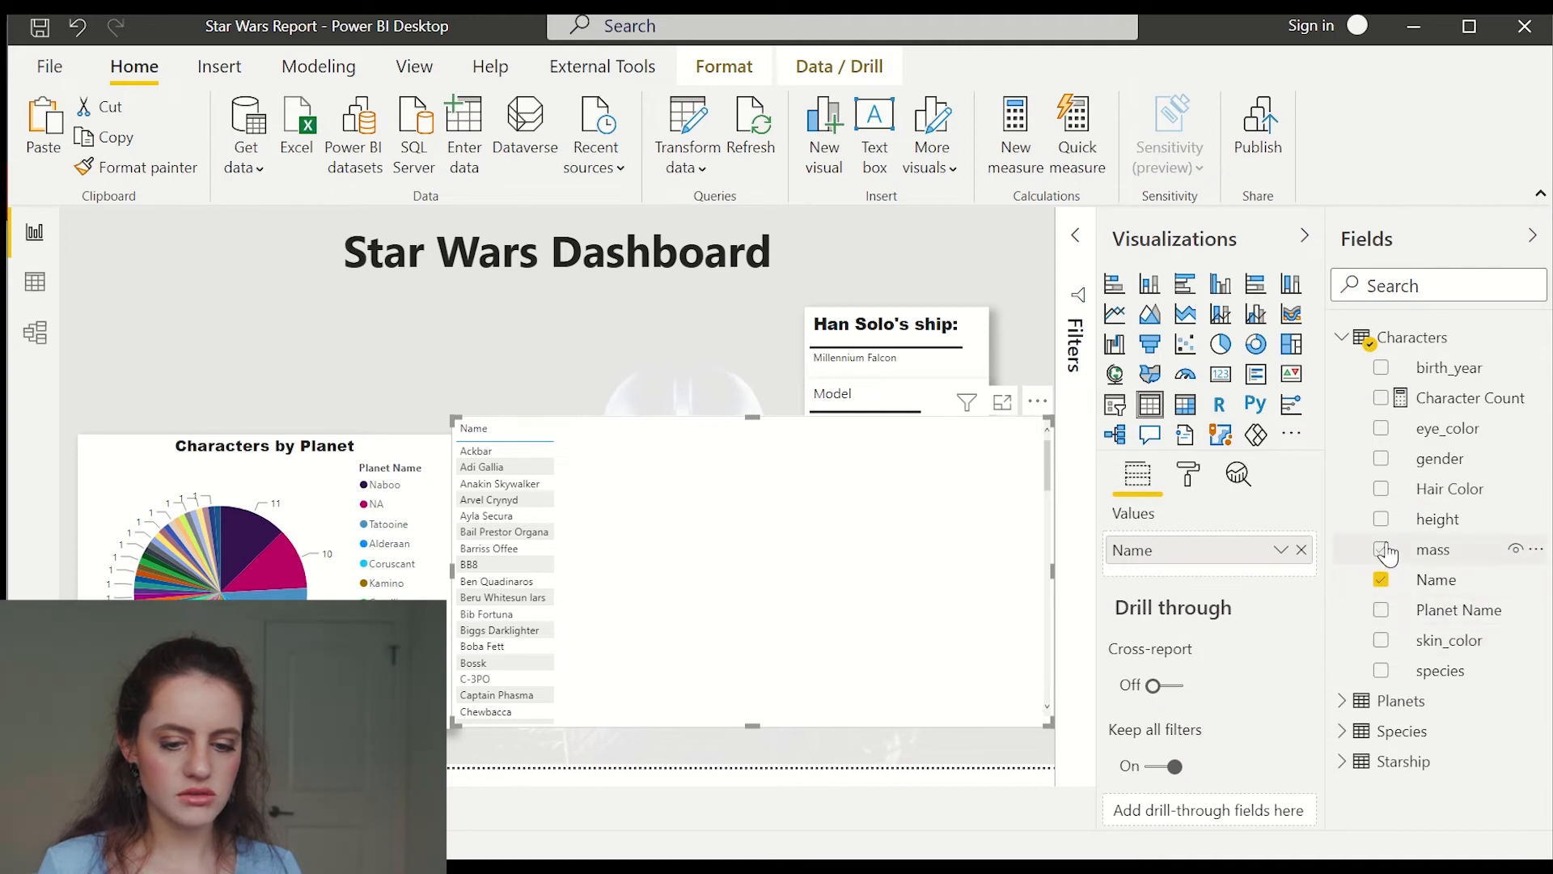
click(1383, 674)
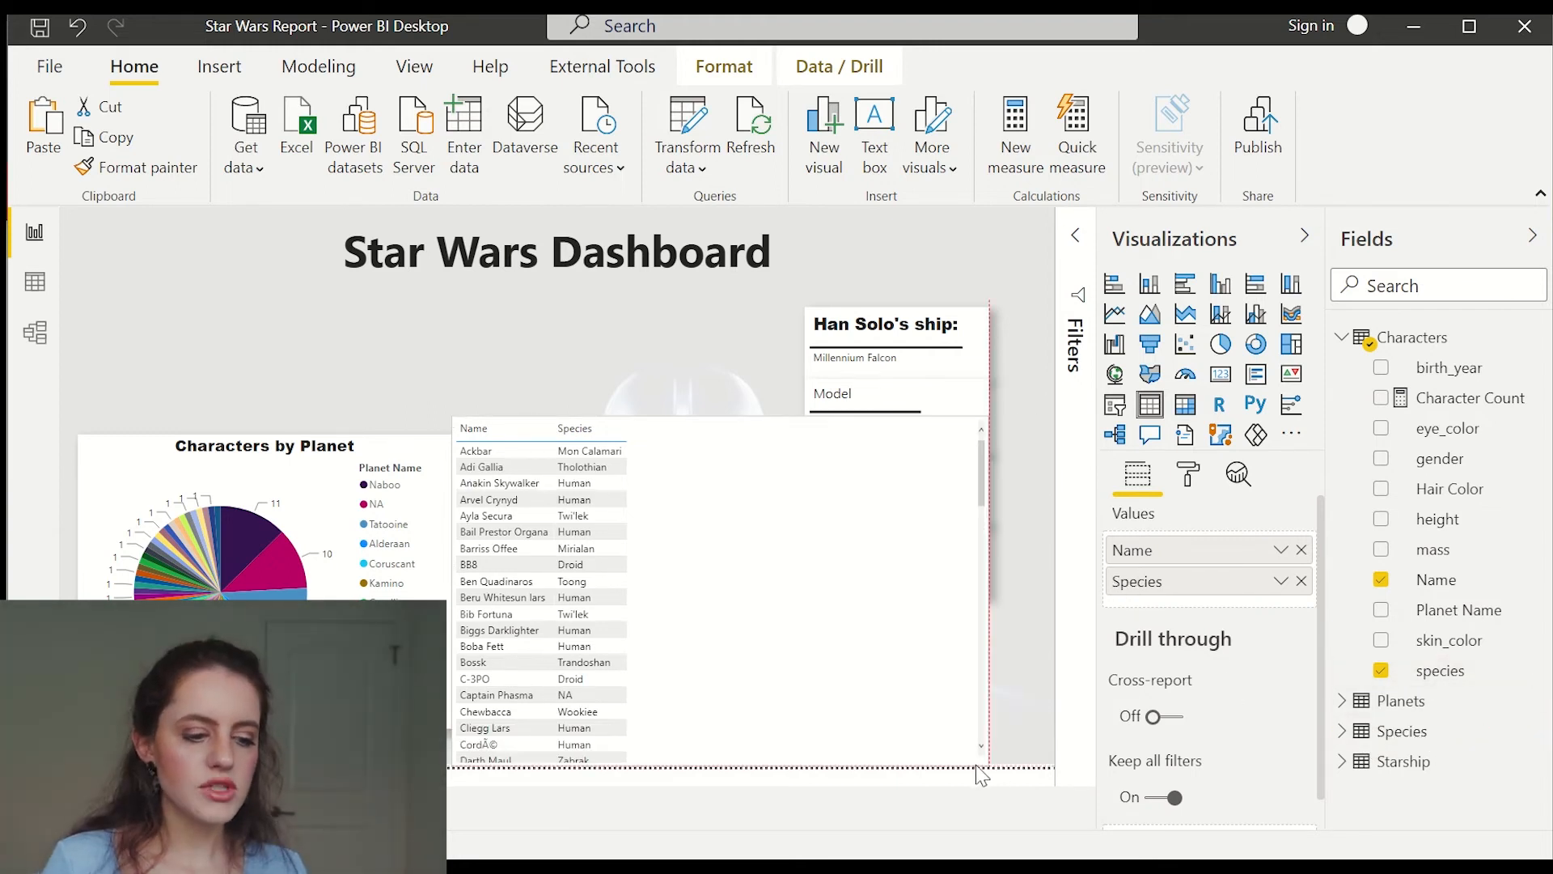
mouse_move(981, 769)
mouse_down()
mouse_move(1044, 765)
mouse_move(1049, 726)
mouse_up()
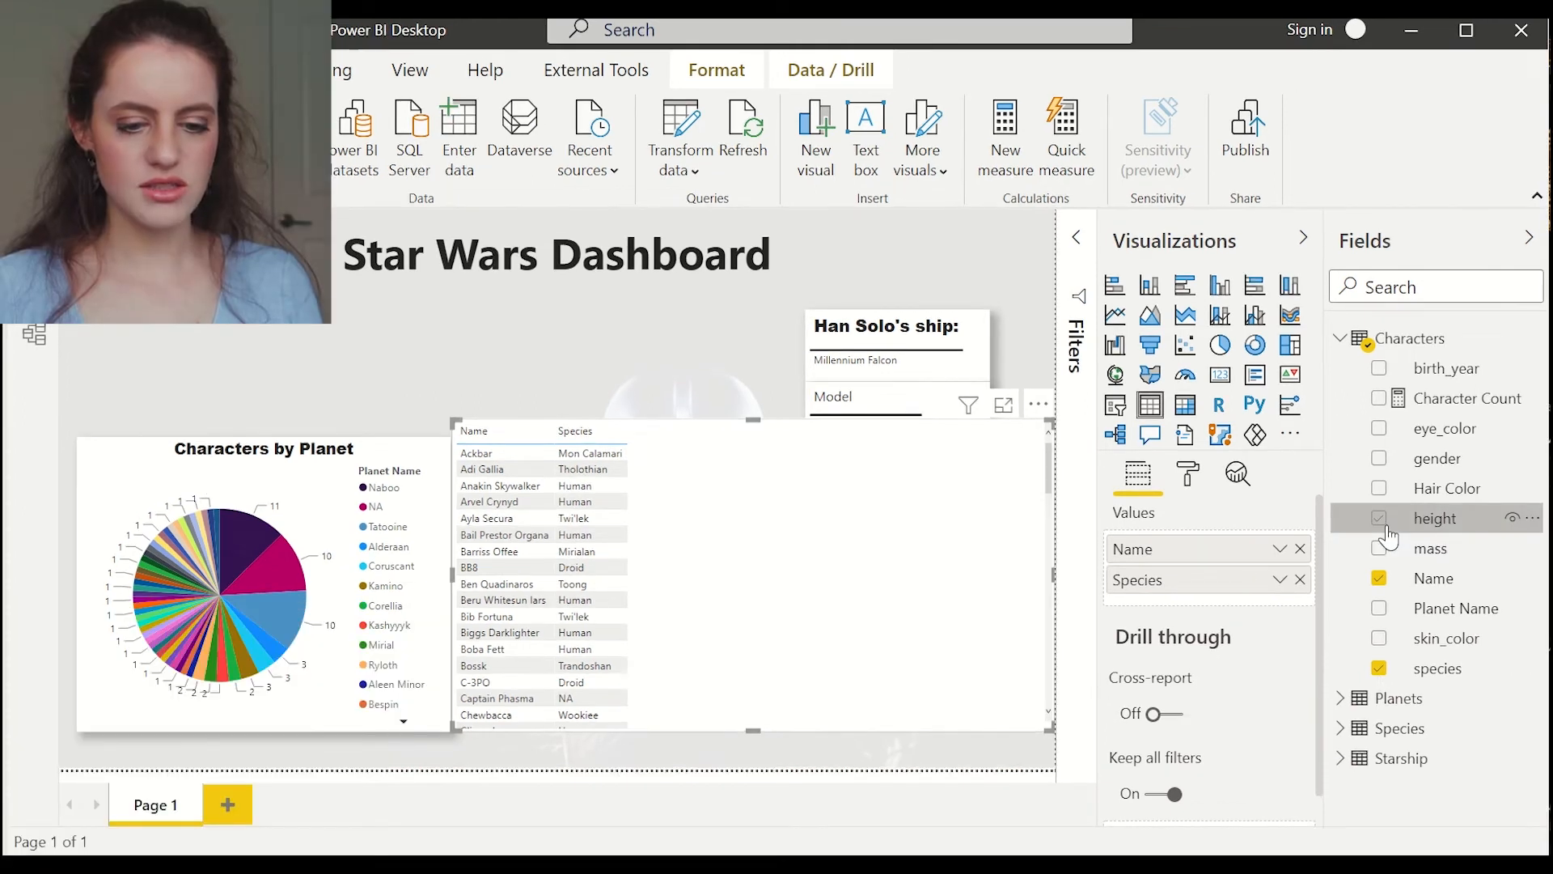
Try Height and Eye Color columns in the character table, align its upper edge with the pie chart, and remove both columns
click(1378, 518)
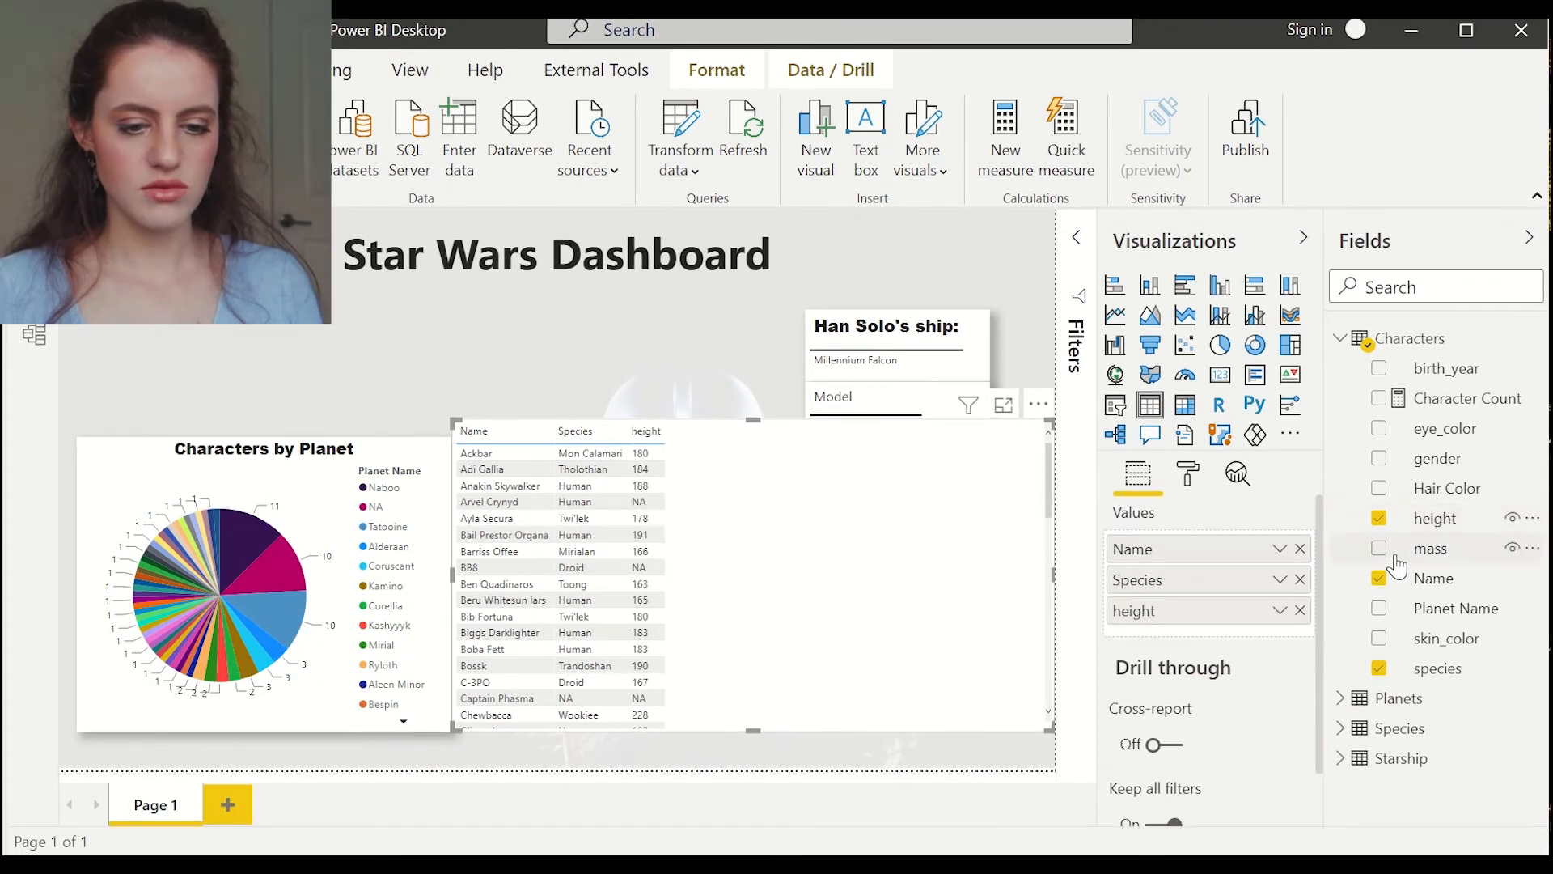
click(1380, 434)
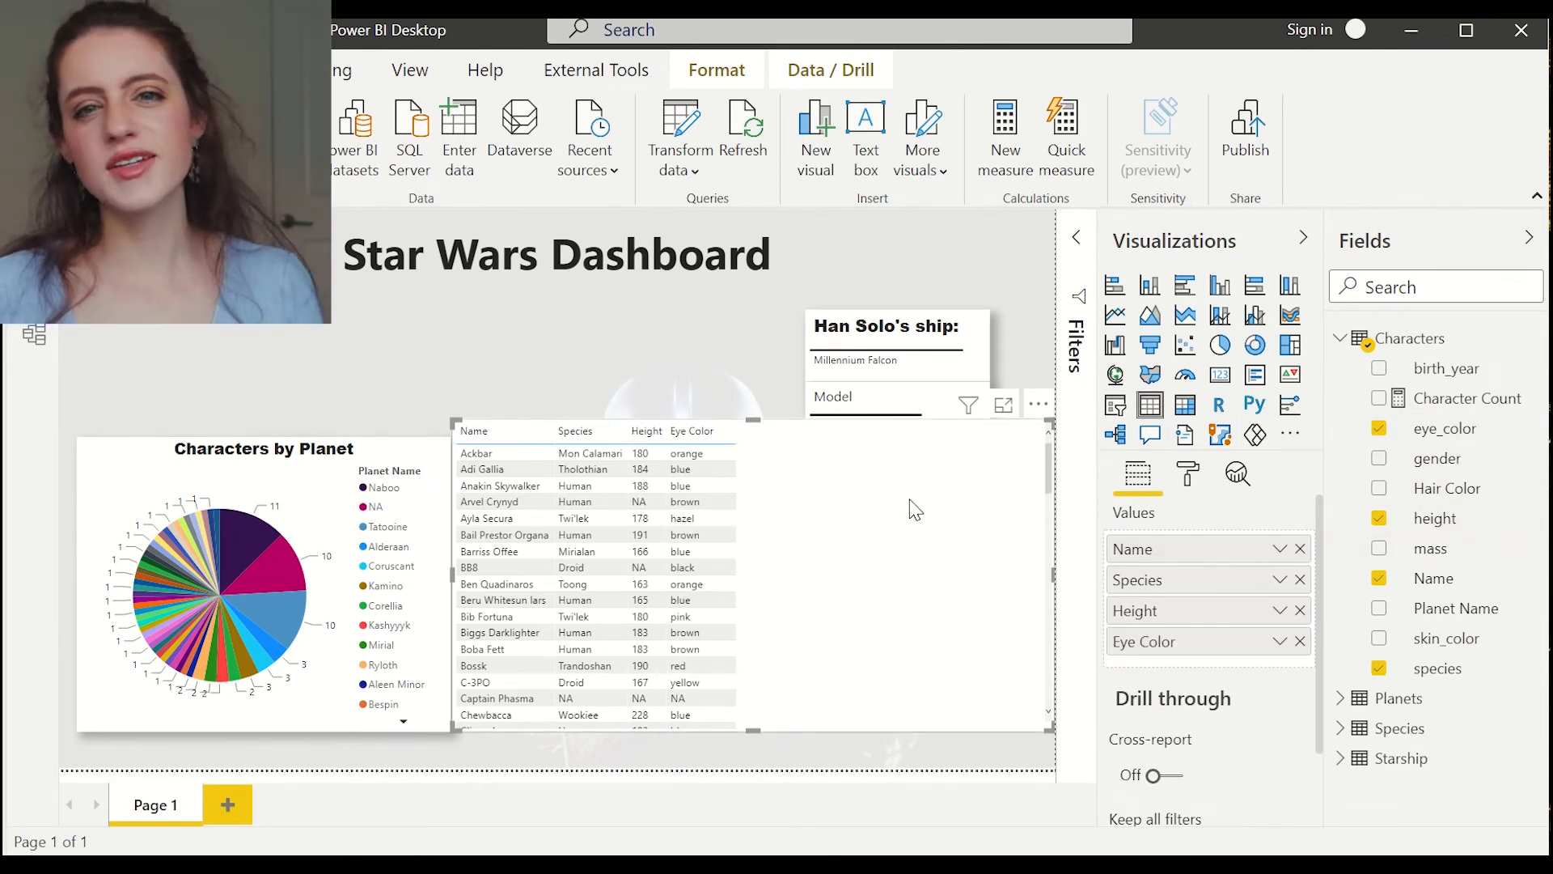
drag(753, 422, 753, 440)
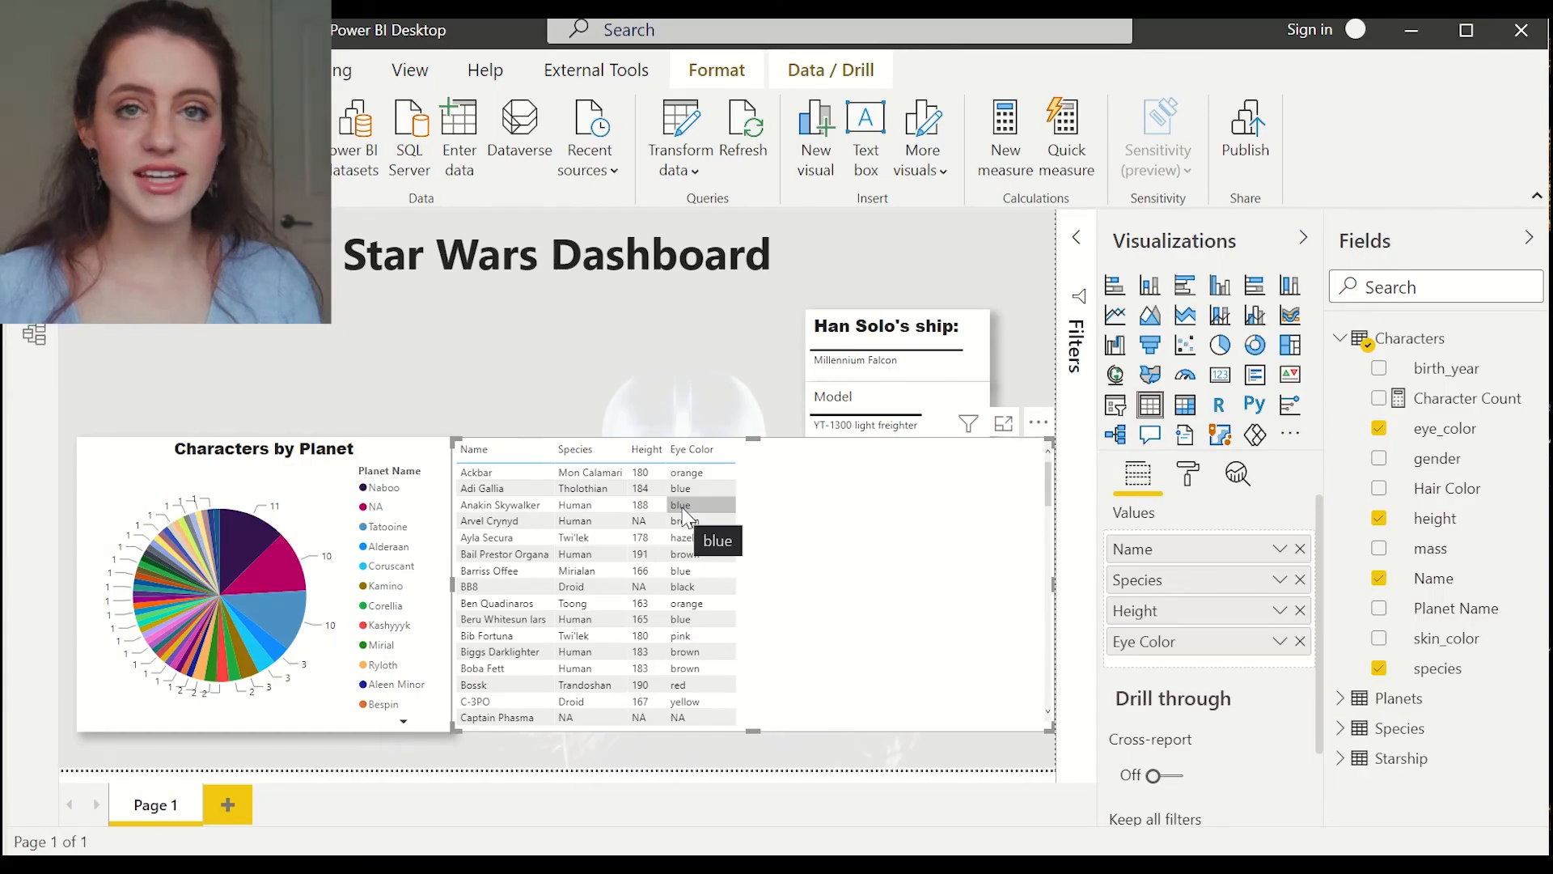
click(1300, 641)
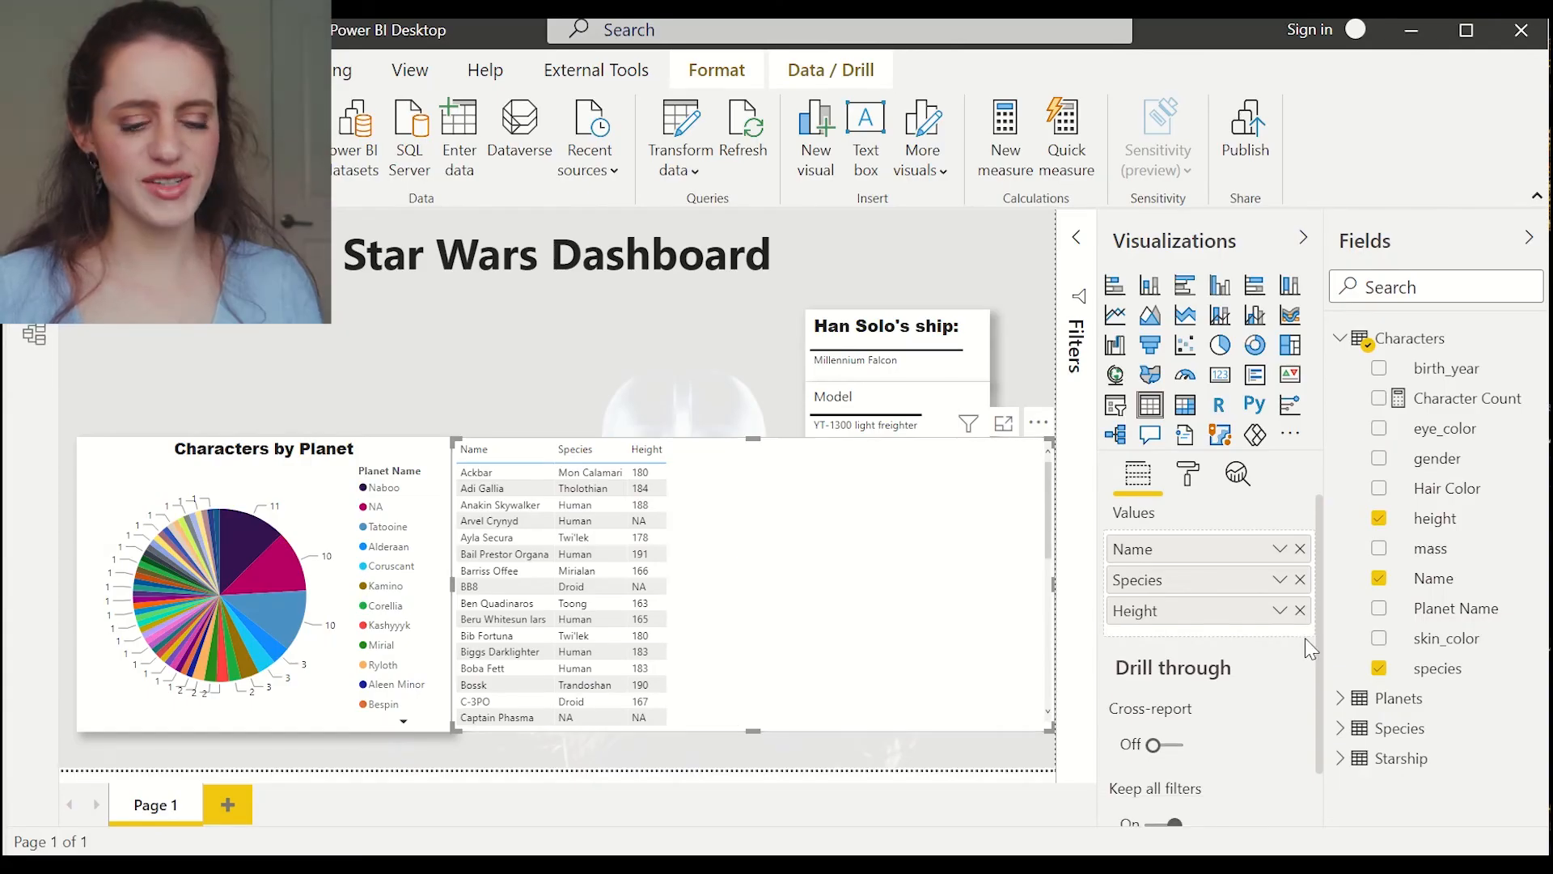
click(1299, 610)
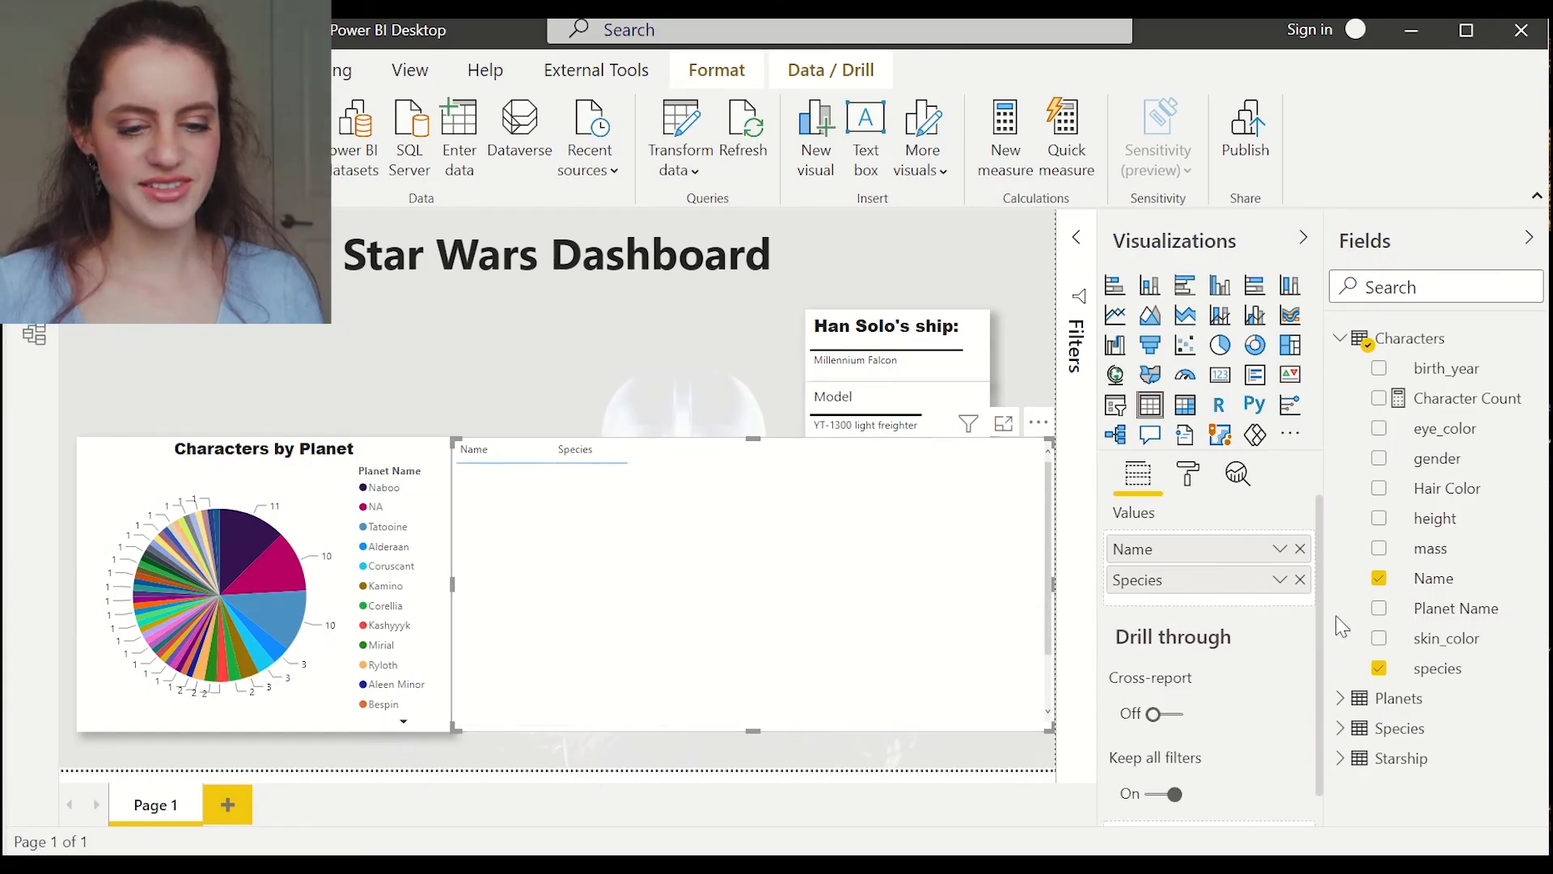
Add a Gender column to the character table and fit the table to the pie chart's height
click(1379, 458)
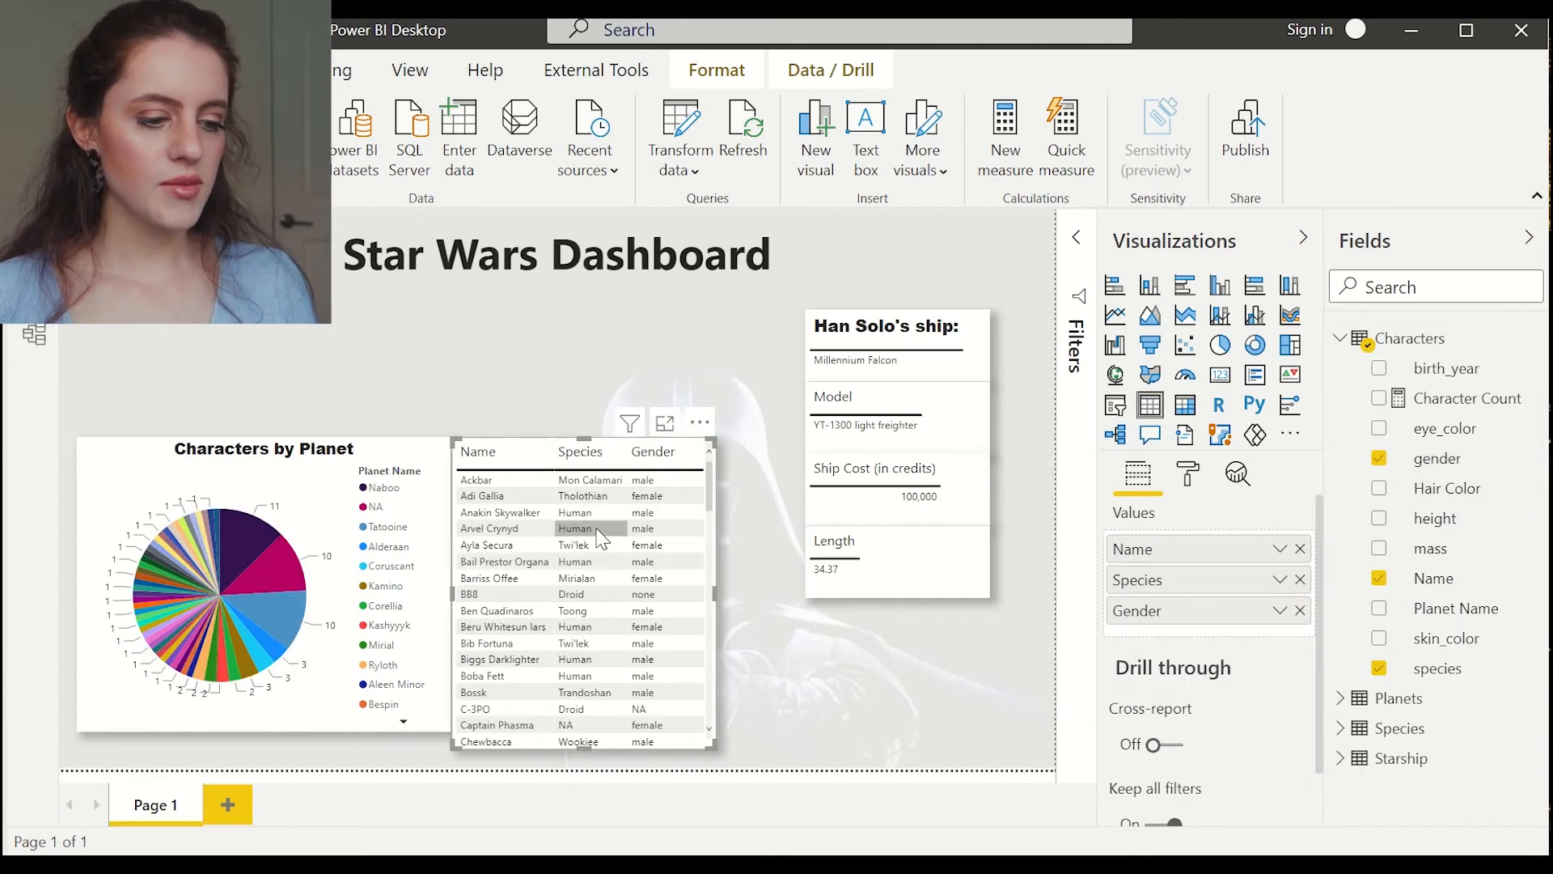
drag(712, 750, 712, 731)
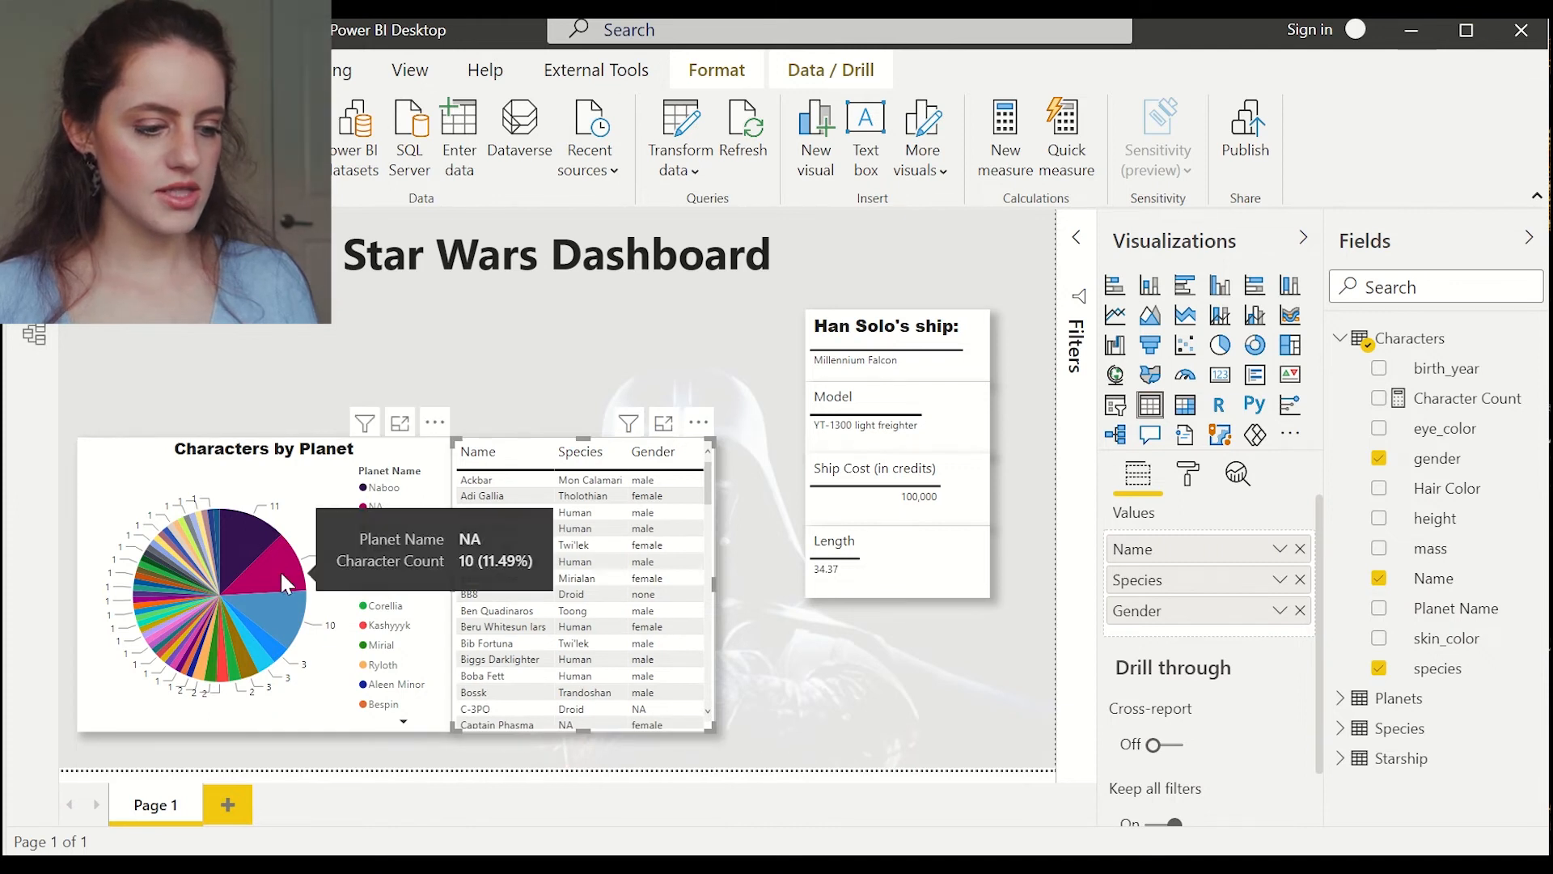
Cross-filter the character table by the pie chart's Tatooine slice
mouse_move(275, 605)
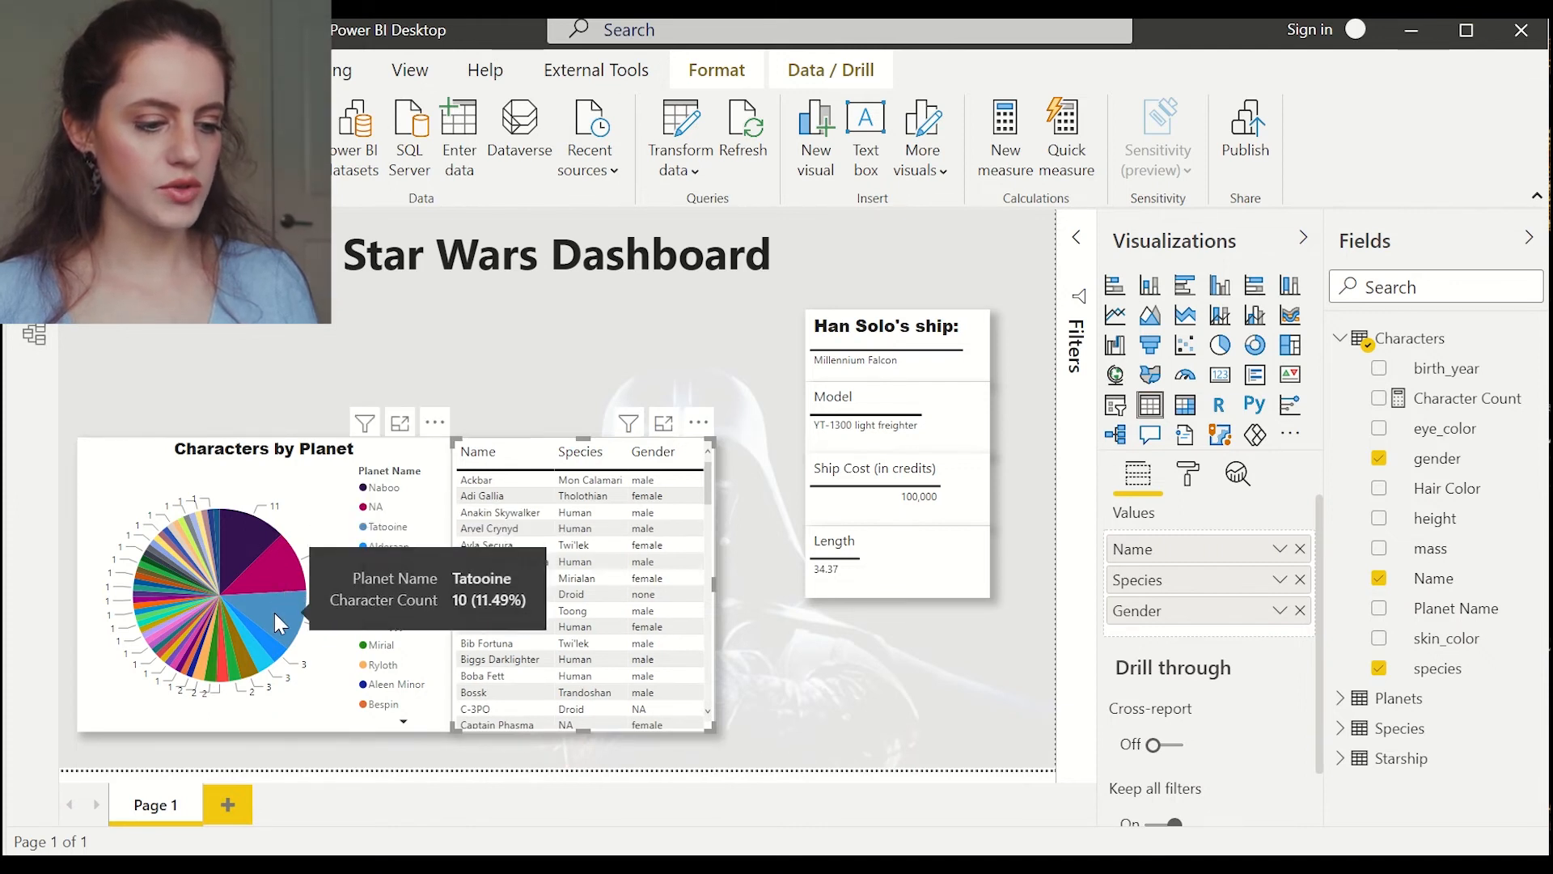
click(274, 610)
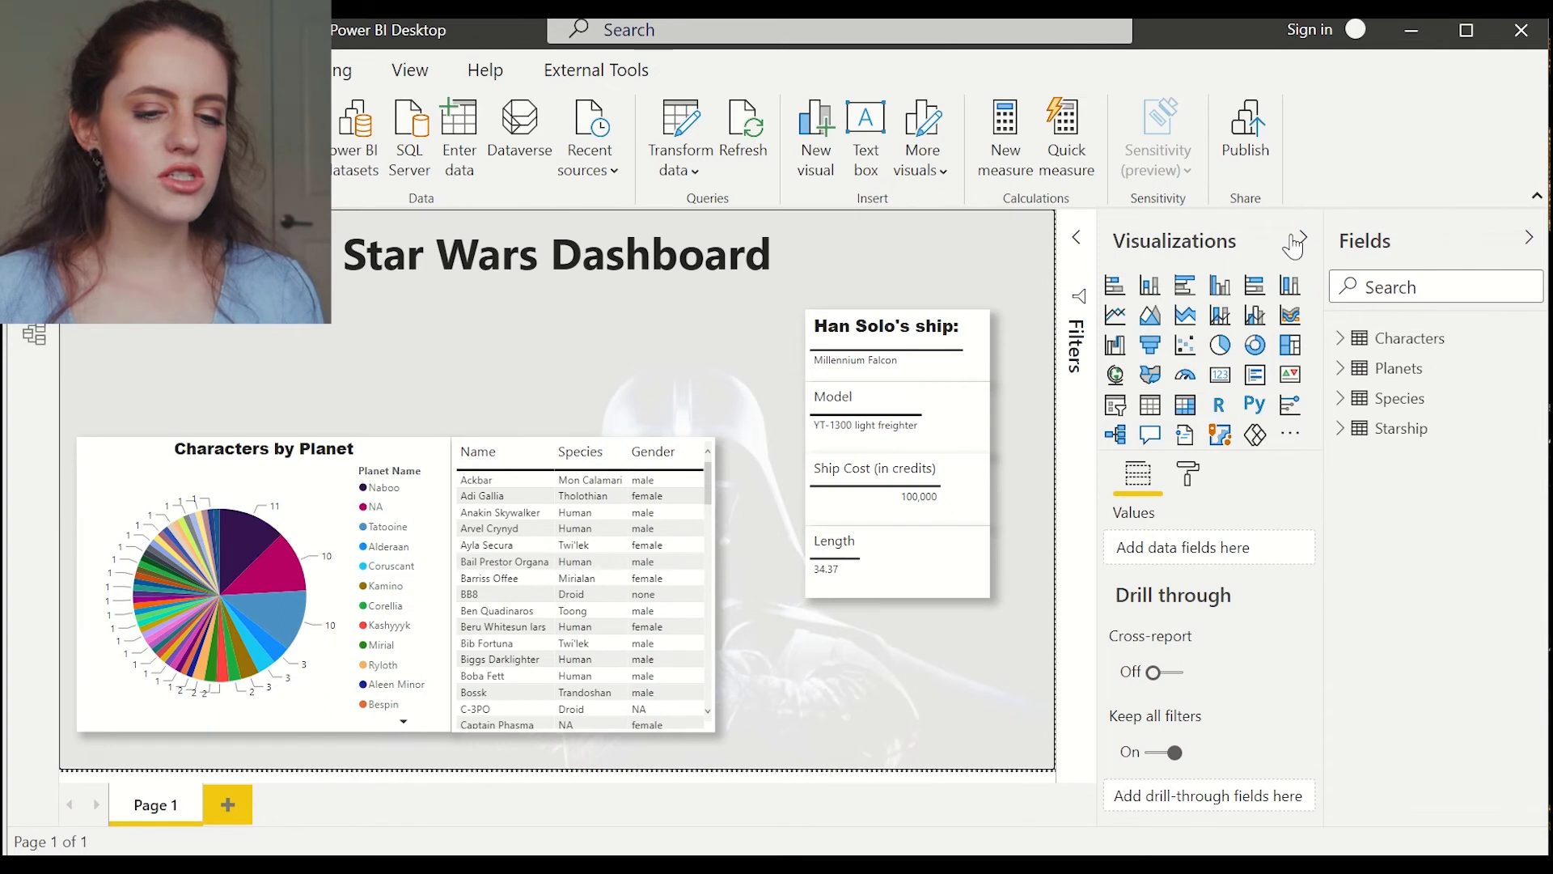
Free up canvas space by hiding the field list, and convert the pie chart to a clustered column chart
click(1297, 238)
click(1535, 241)
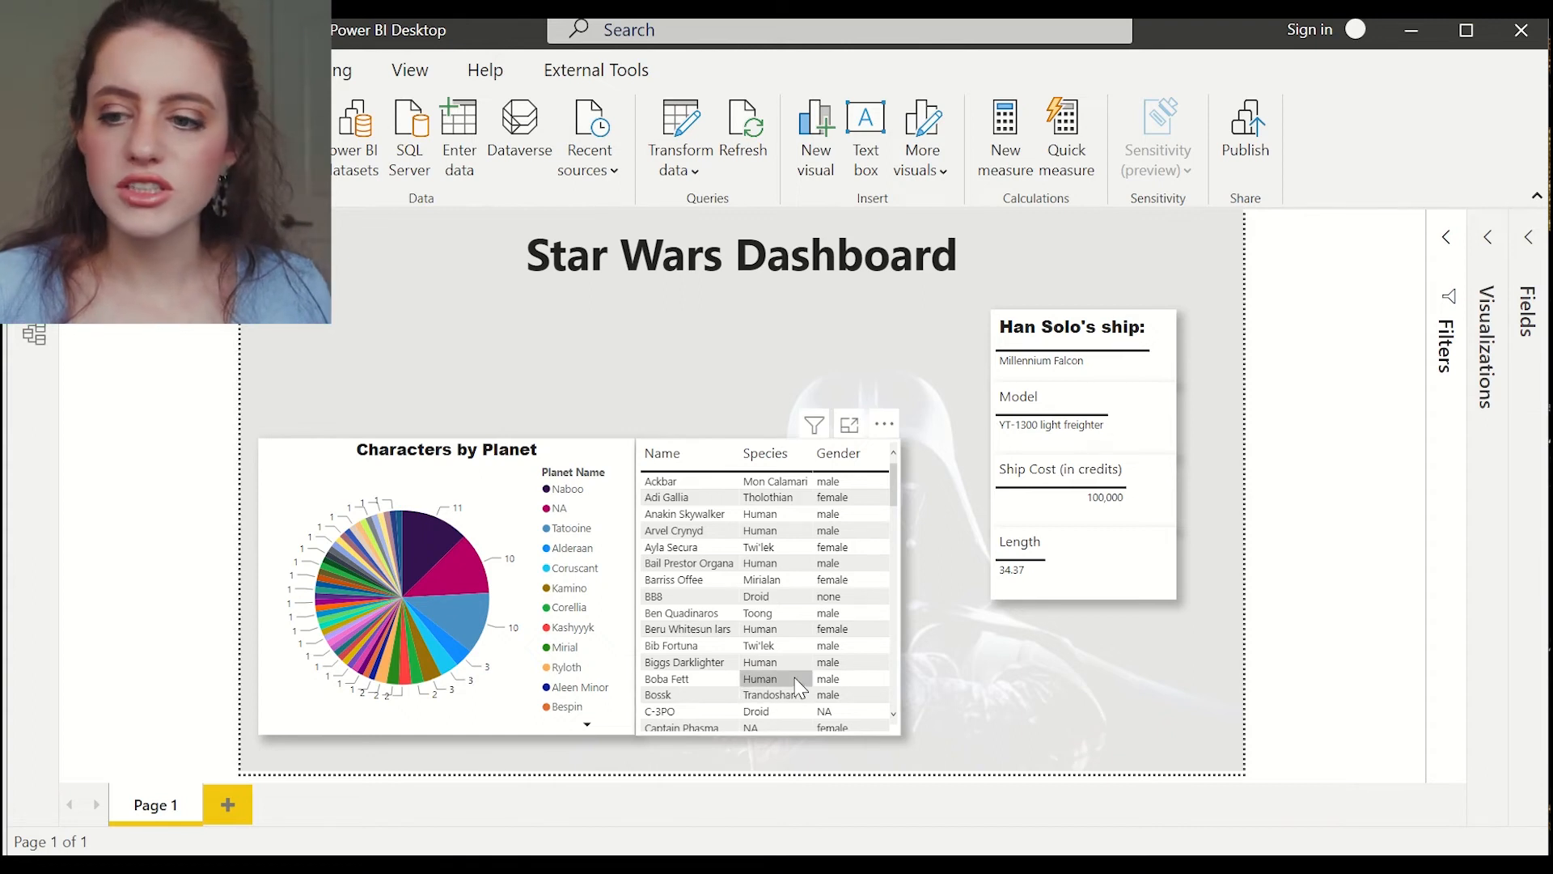
click(615, 671)
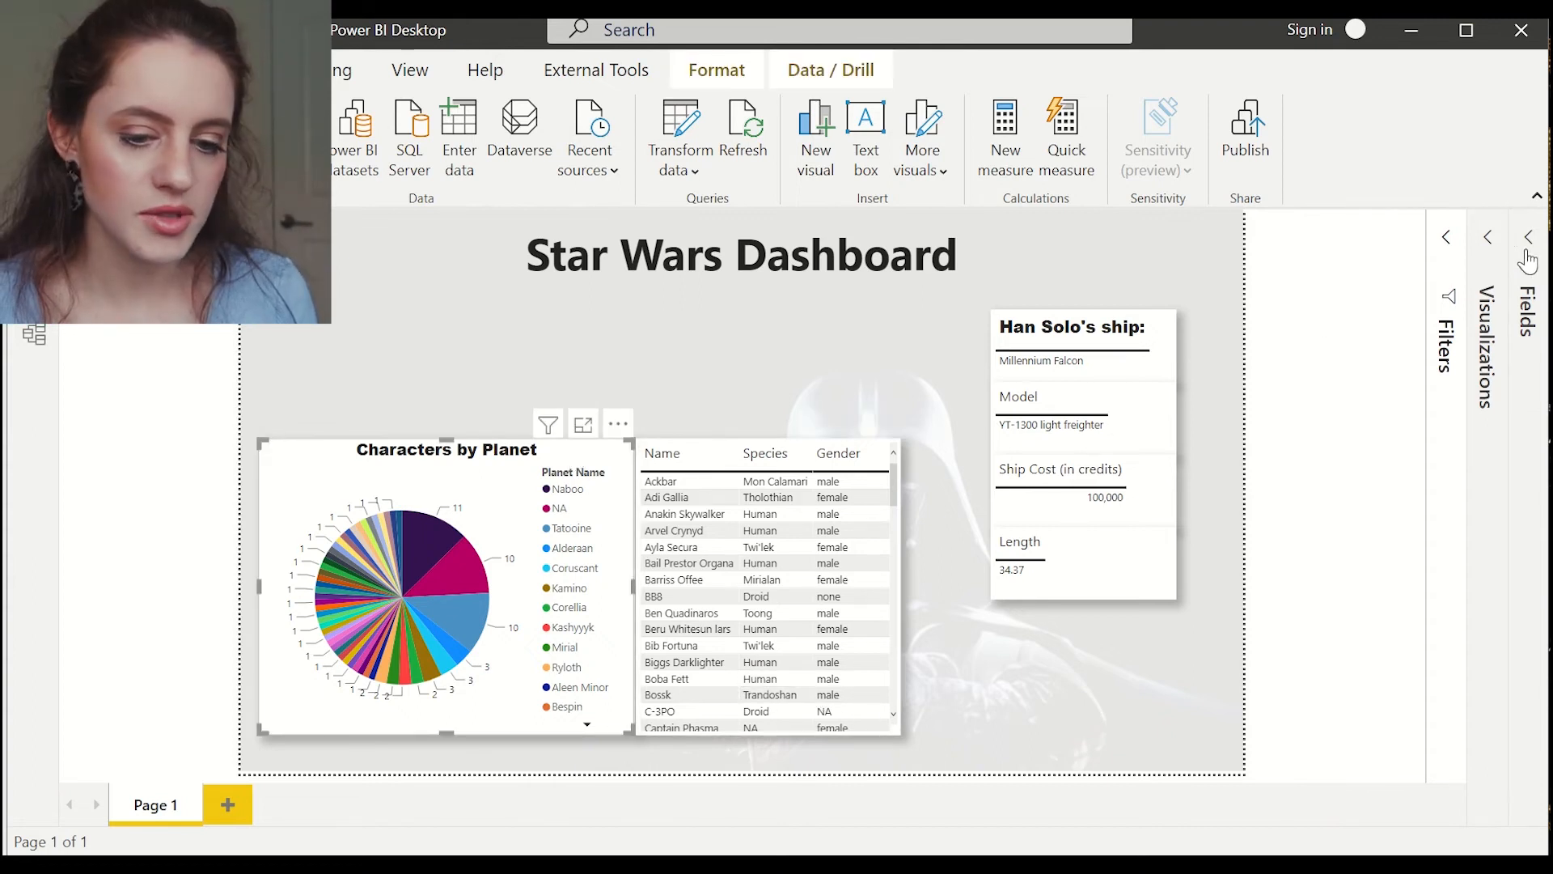
click(1487, 237)
click(1405, 284)
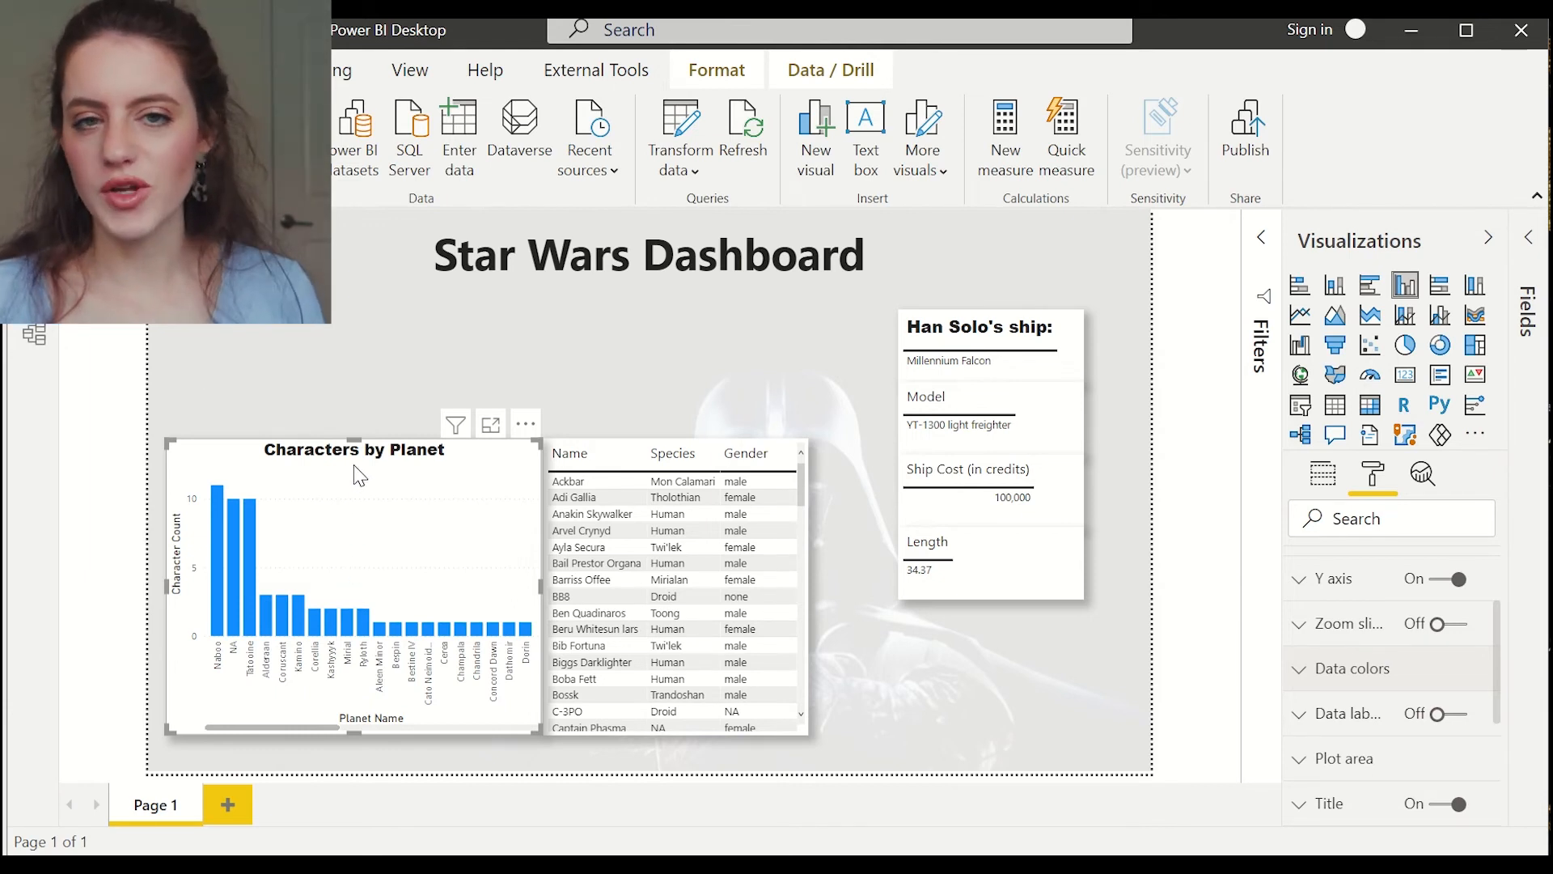
Set the column chart's axis titles to 14 pt in a heavy bold font matching the chart title
click(719, 501)
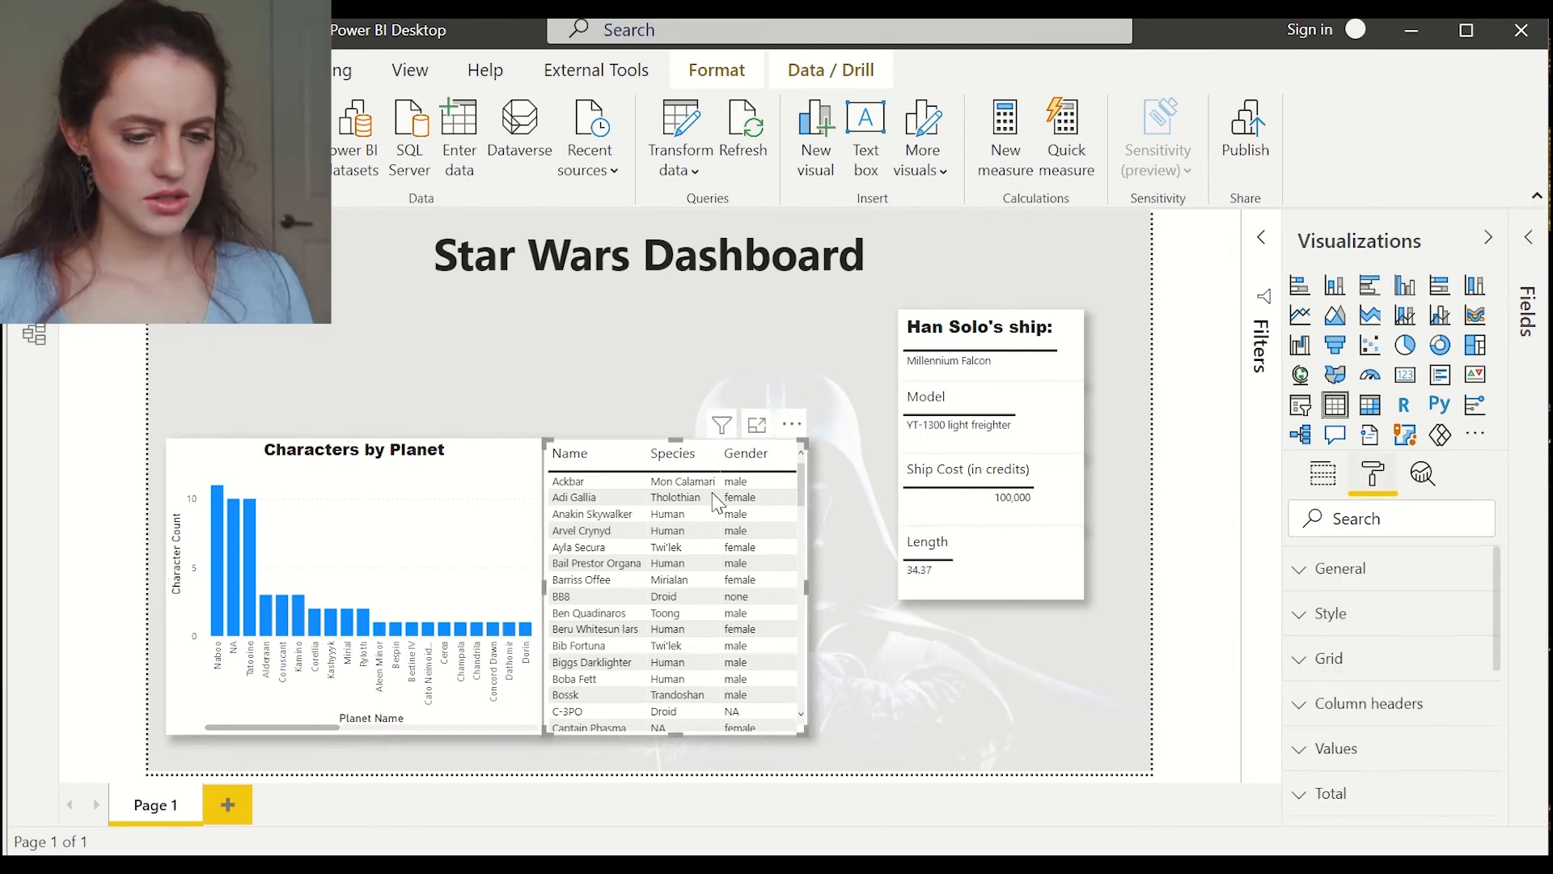
click(515, 449)
click(1375, 672)
scroll(1400, 793, down, 5)
scroll(1399, 801, down, 6)
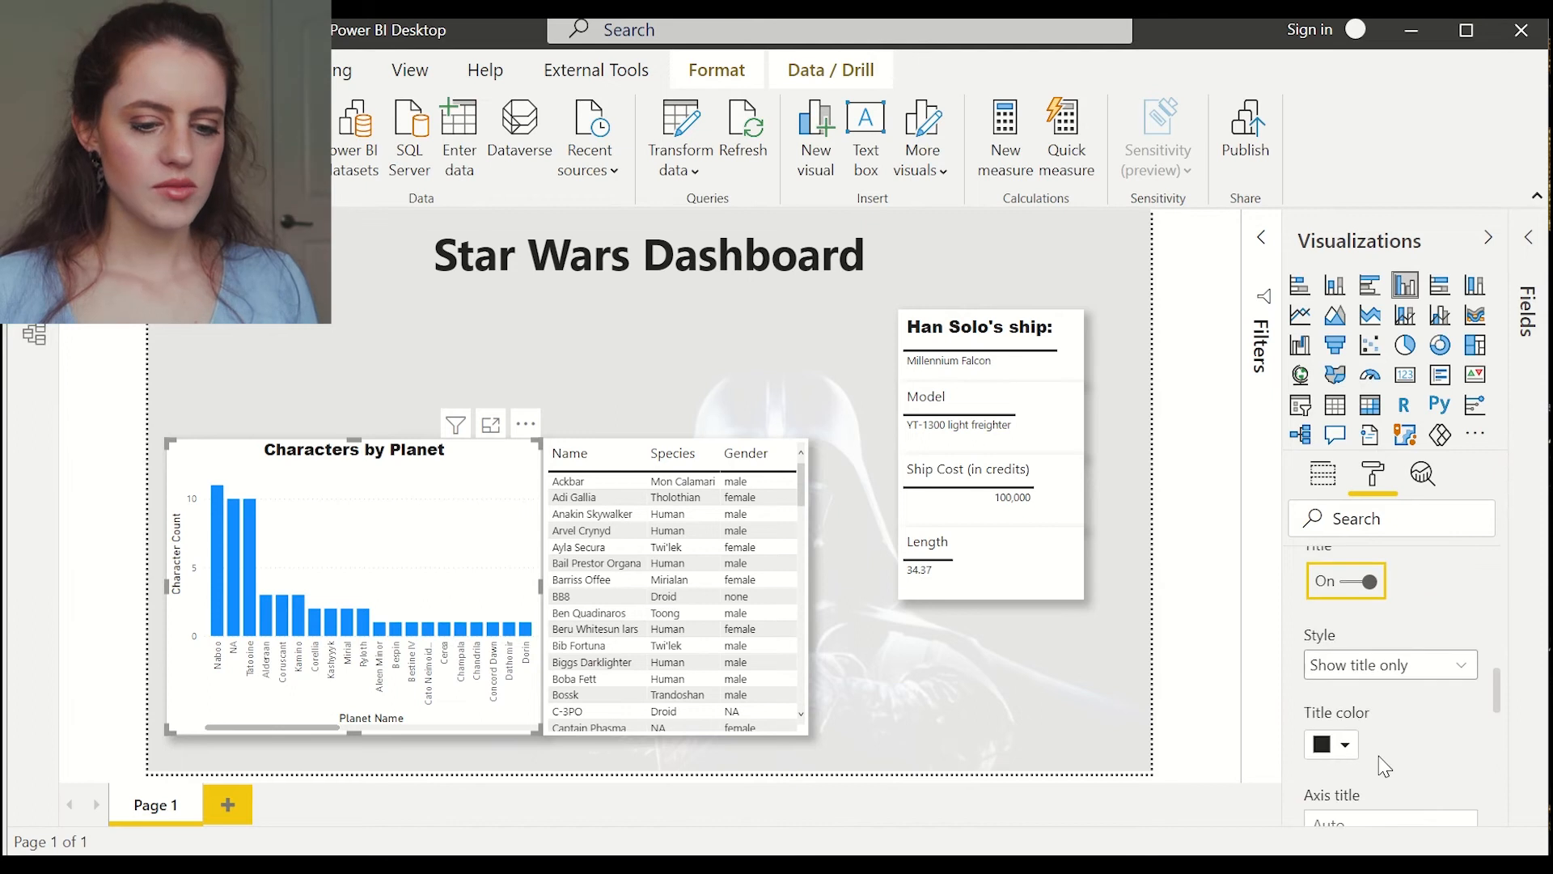
click(1374, 665)
click(1374, 665)
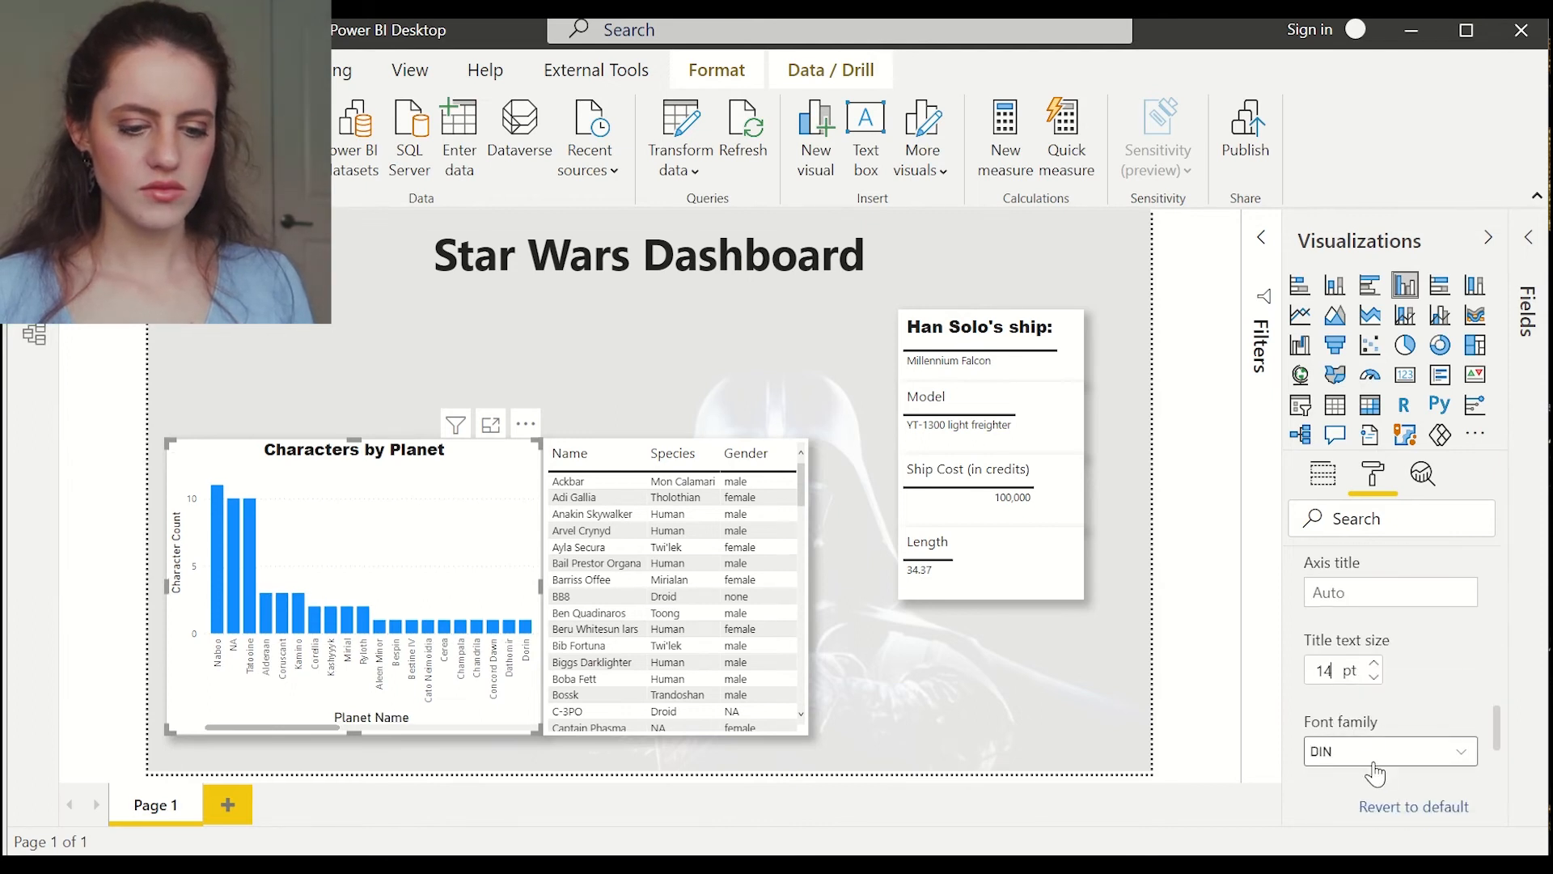
click(1379, 752)
click(1367, 405)
Rename the column chart's value field as Number of Characters
text(N)
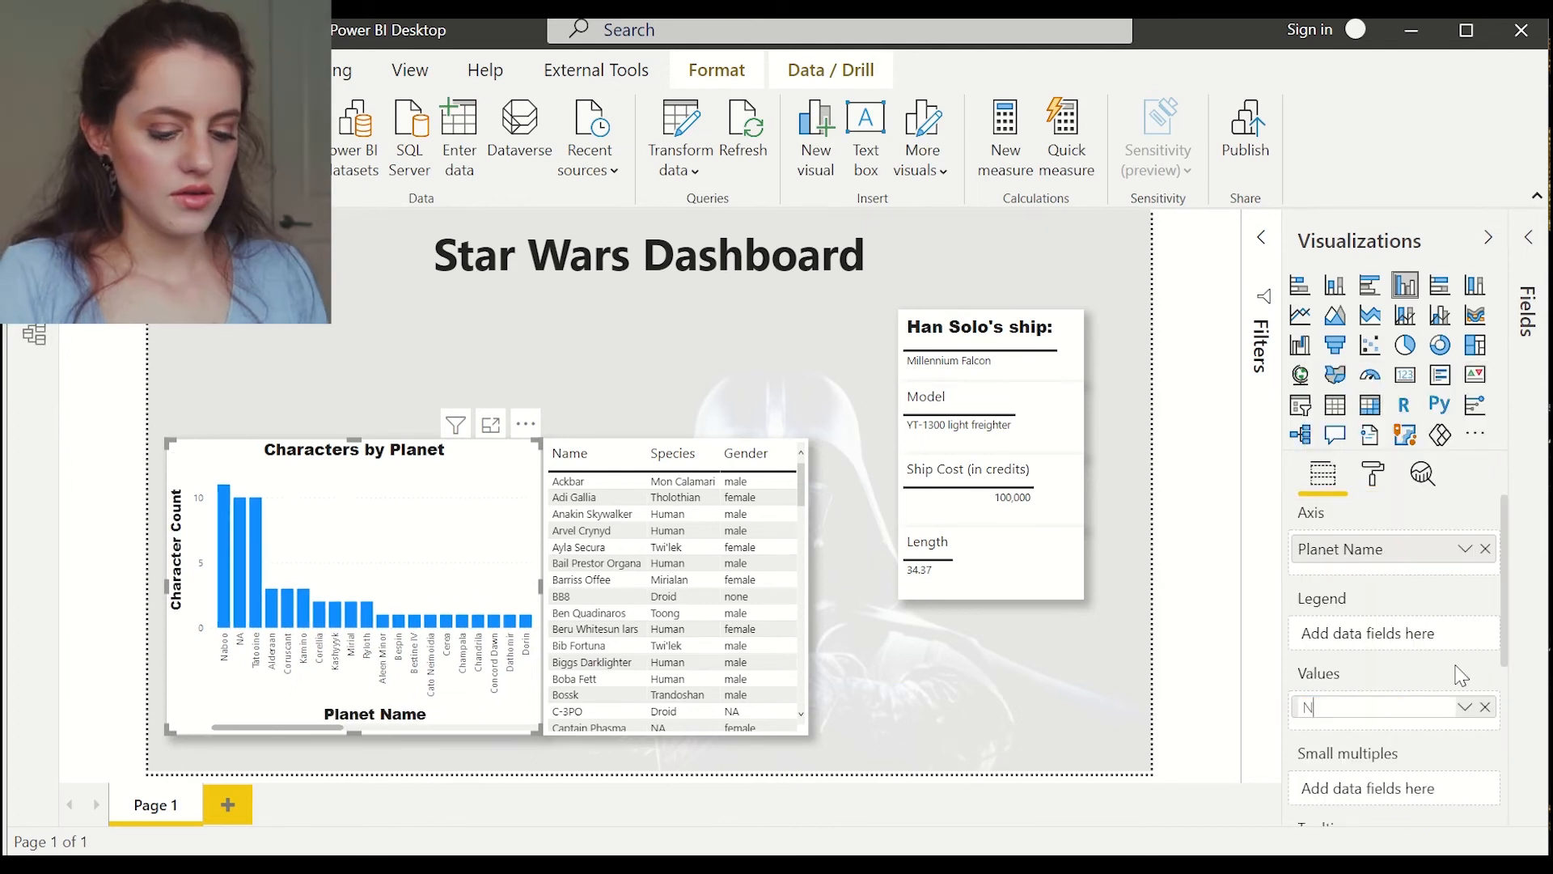
text(umber of Characters)
key(Return)
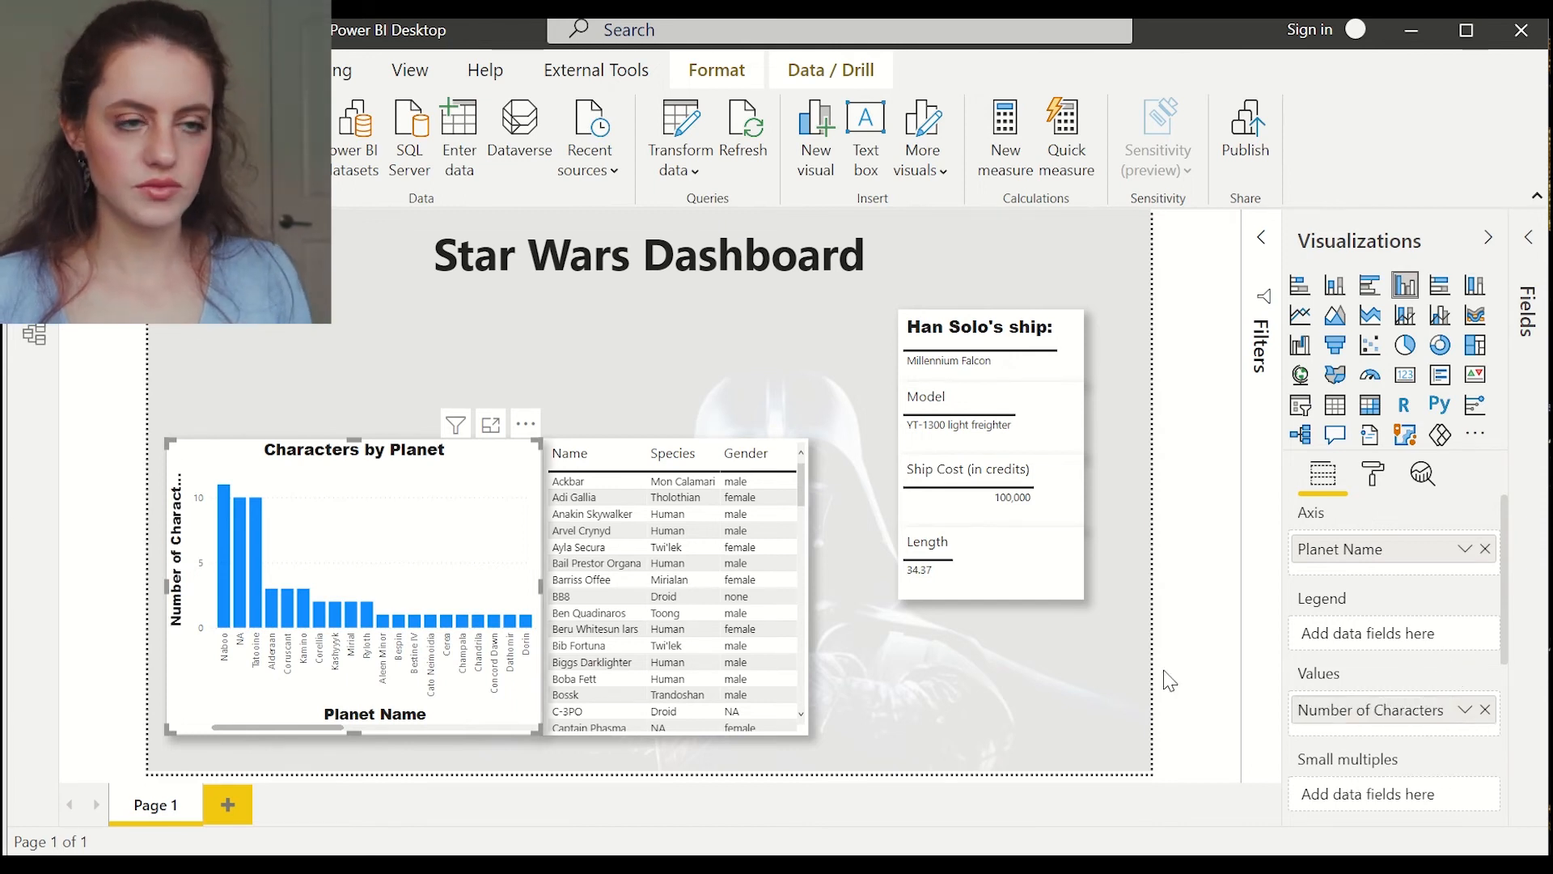
Set the column chart's Y-axis title text size to 11 pt so that Number of Characters fits, and deselect the chart
click(1369, 471)
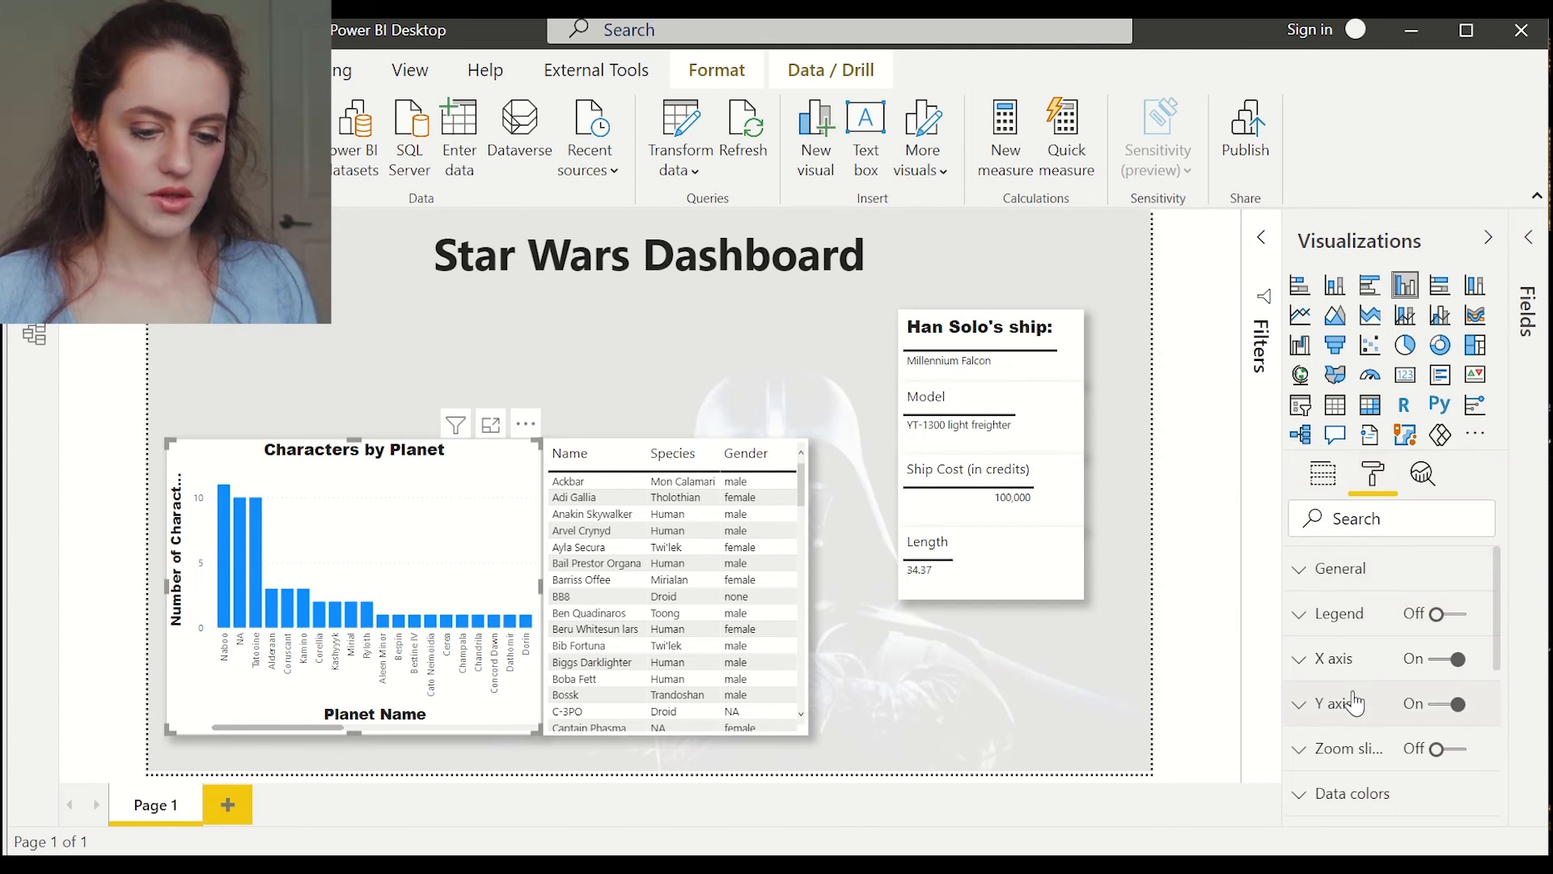
click(1375, 710)
scroll(1383, 740, down, 5)
drag(1499, 599, 1501, 633)
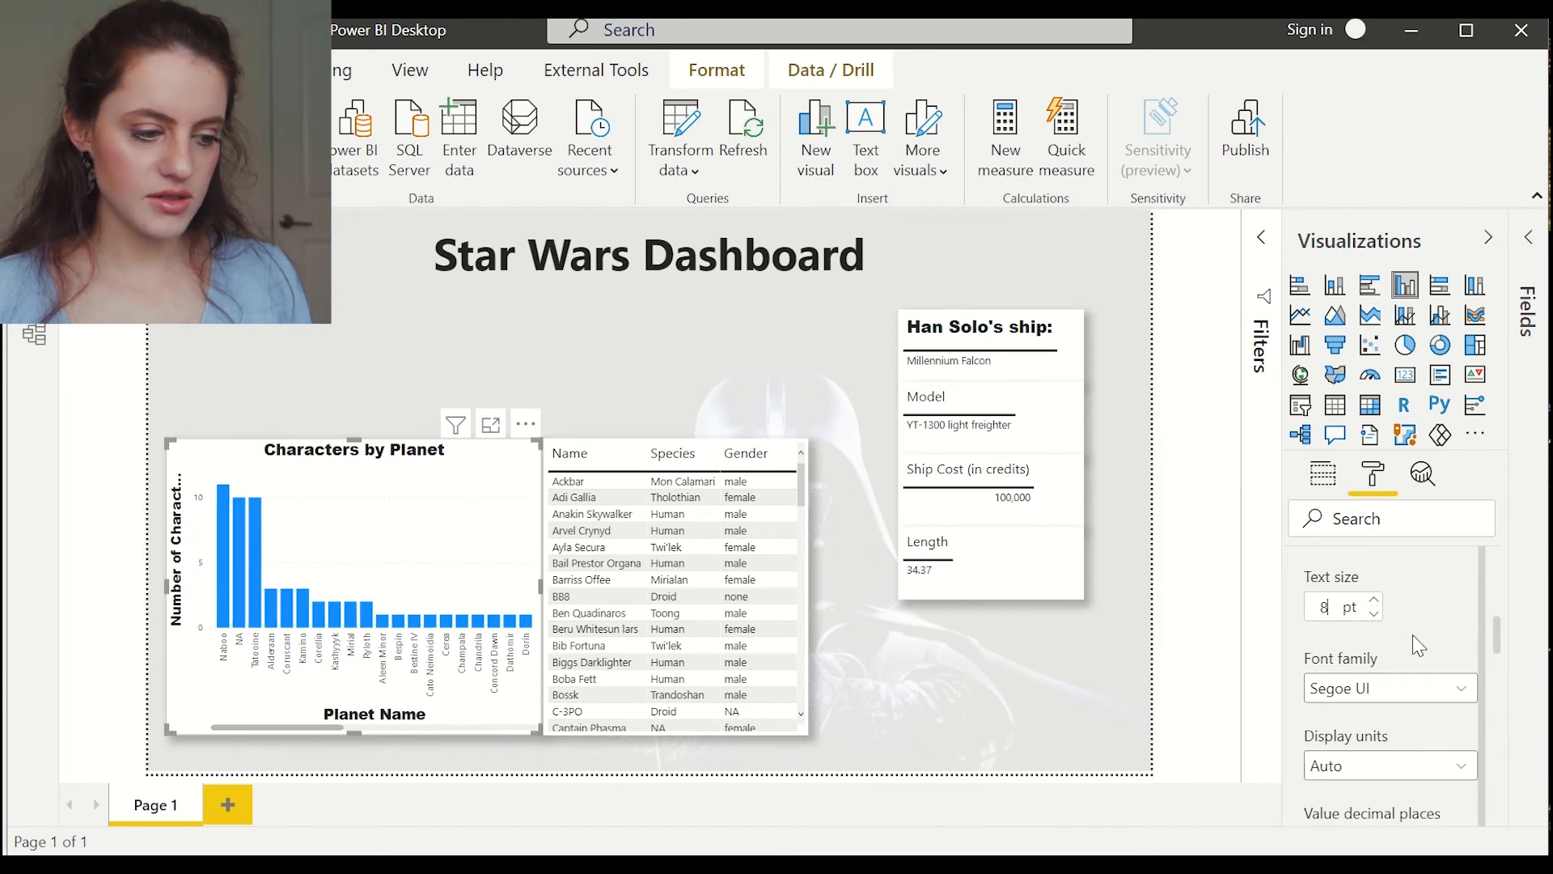
drag(1502, 648, 1499, 733)
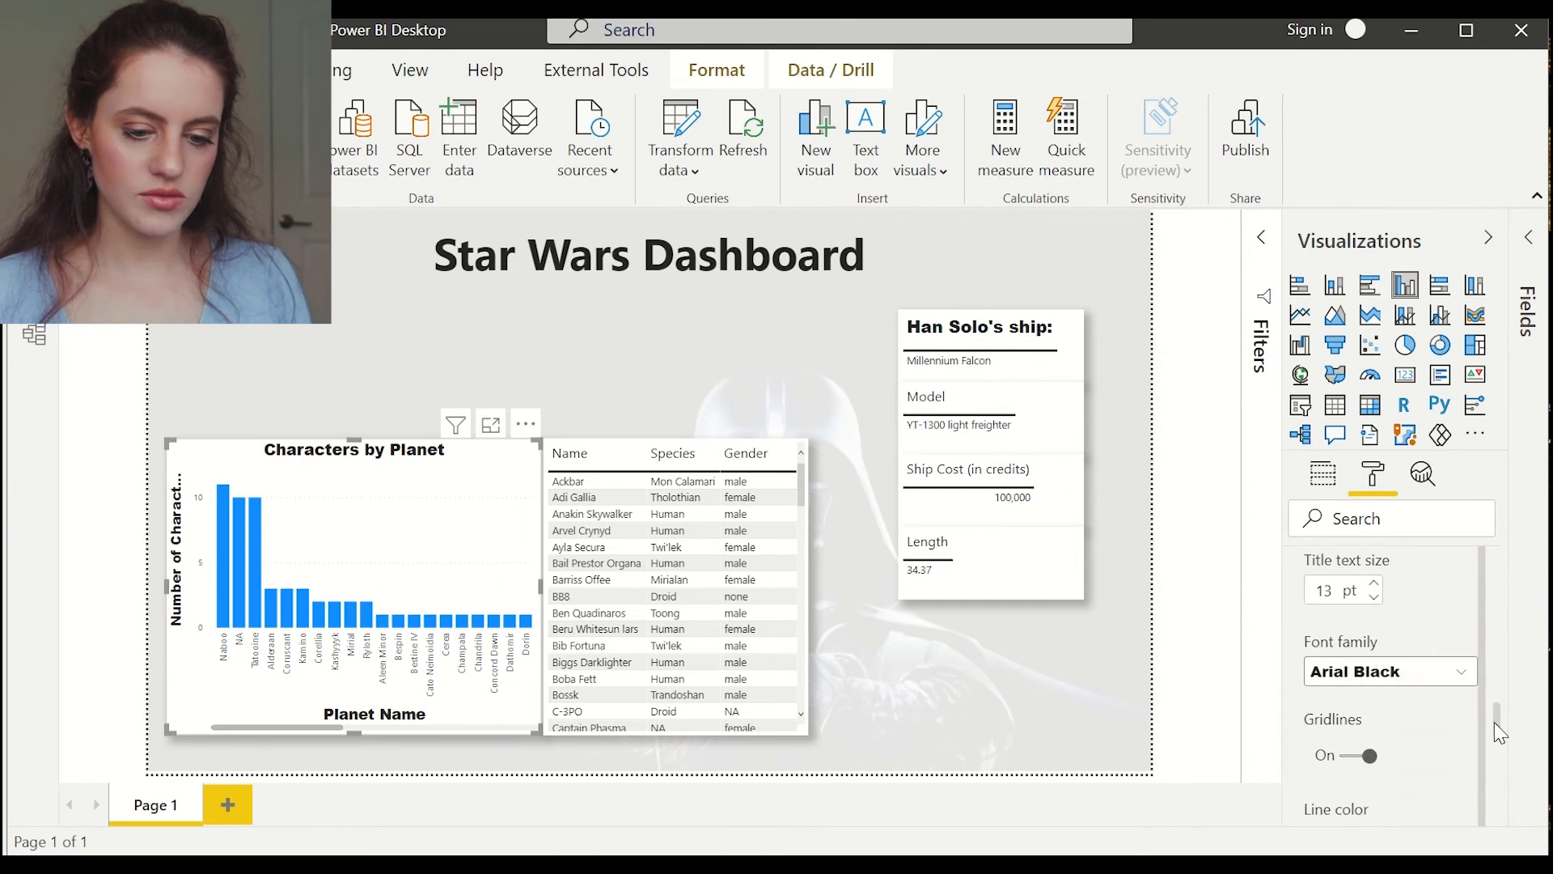
click(1373, 598)
click(1374, 598)
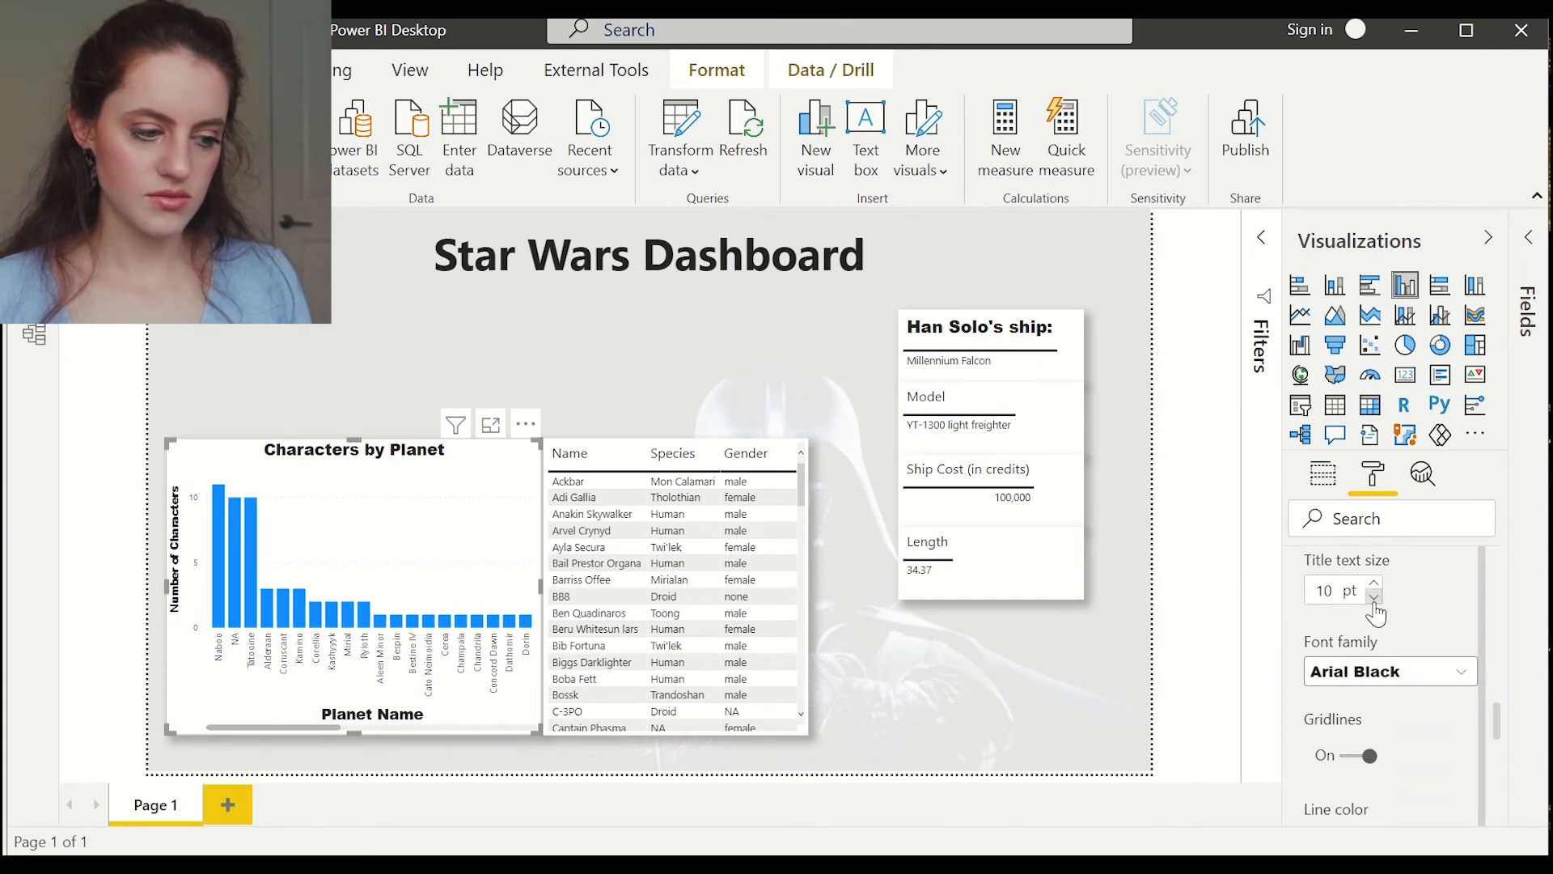
click(1373, 583)
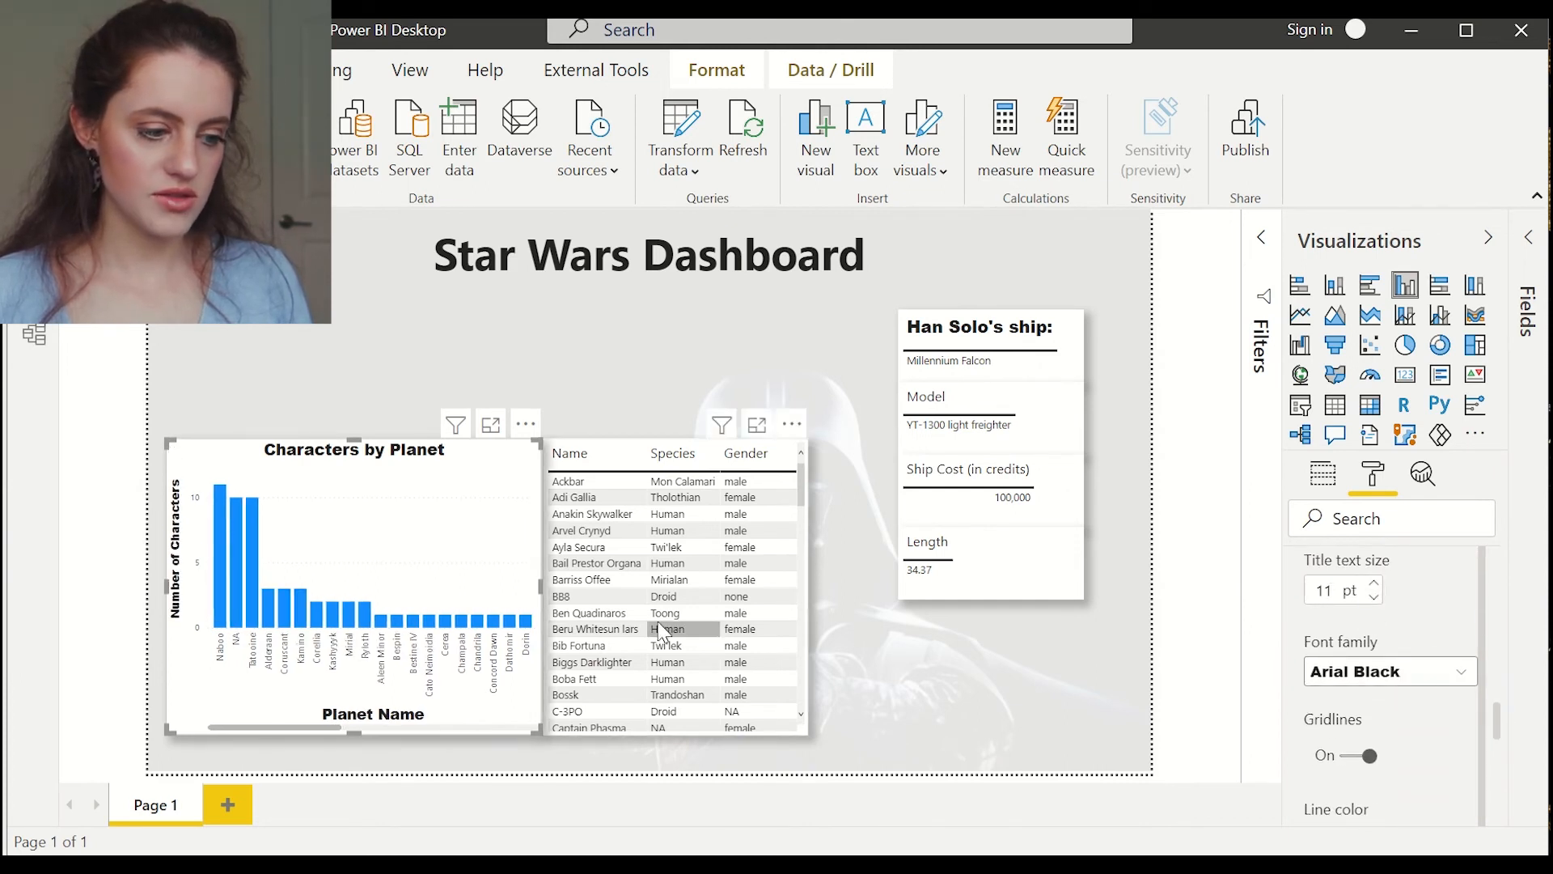
click(989, 676)
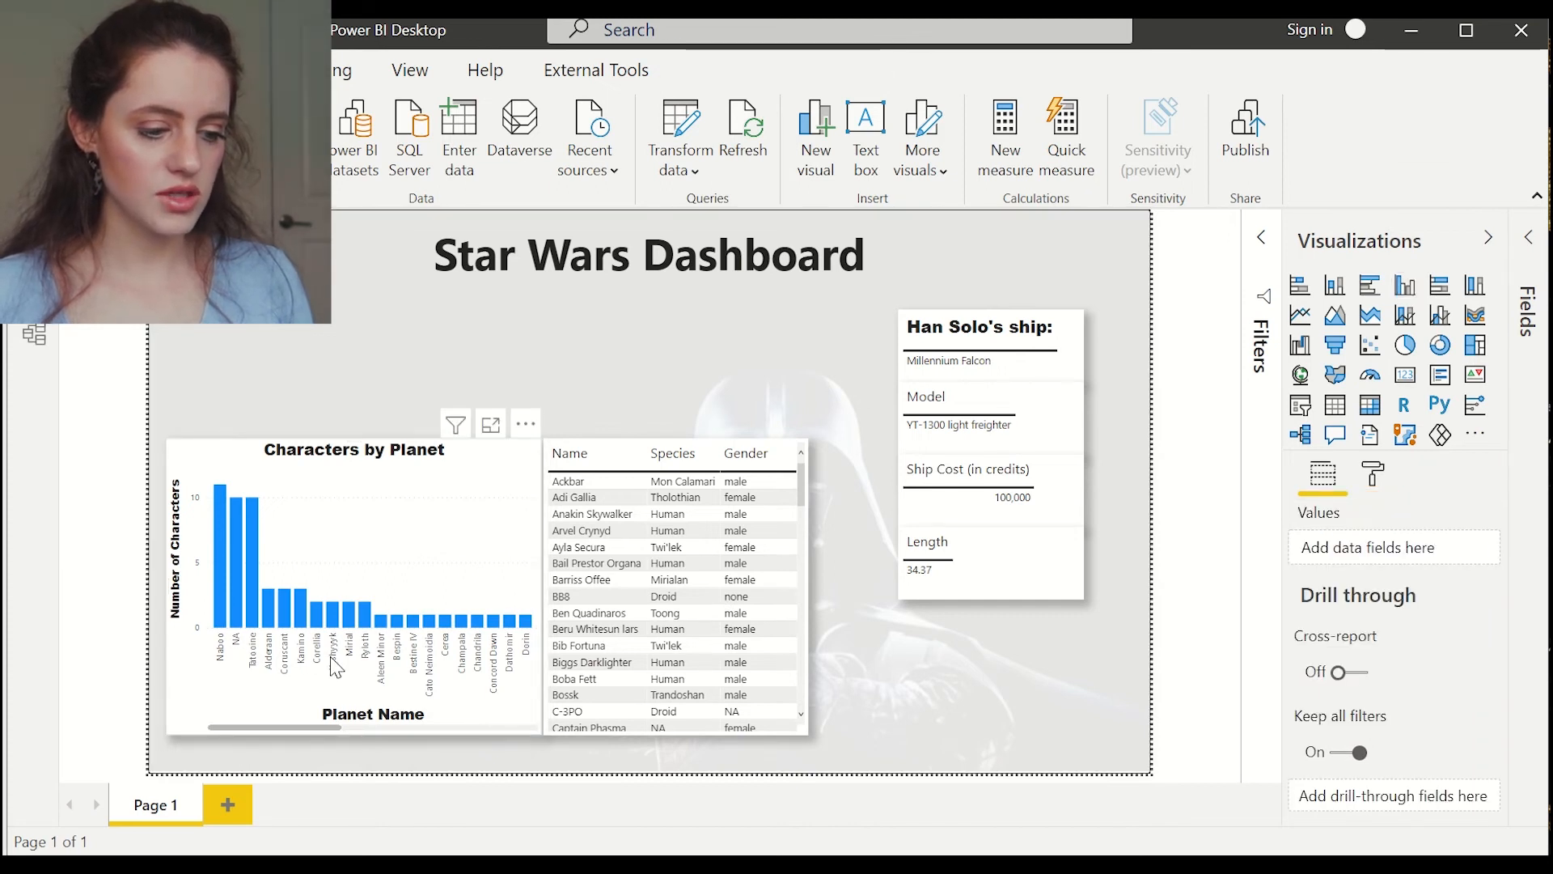
Narrow the full-width Characters by Planet chart to a bit under half the page width, freeing space for the character table beside it
click(593, 534)
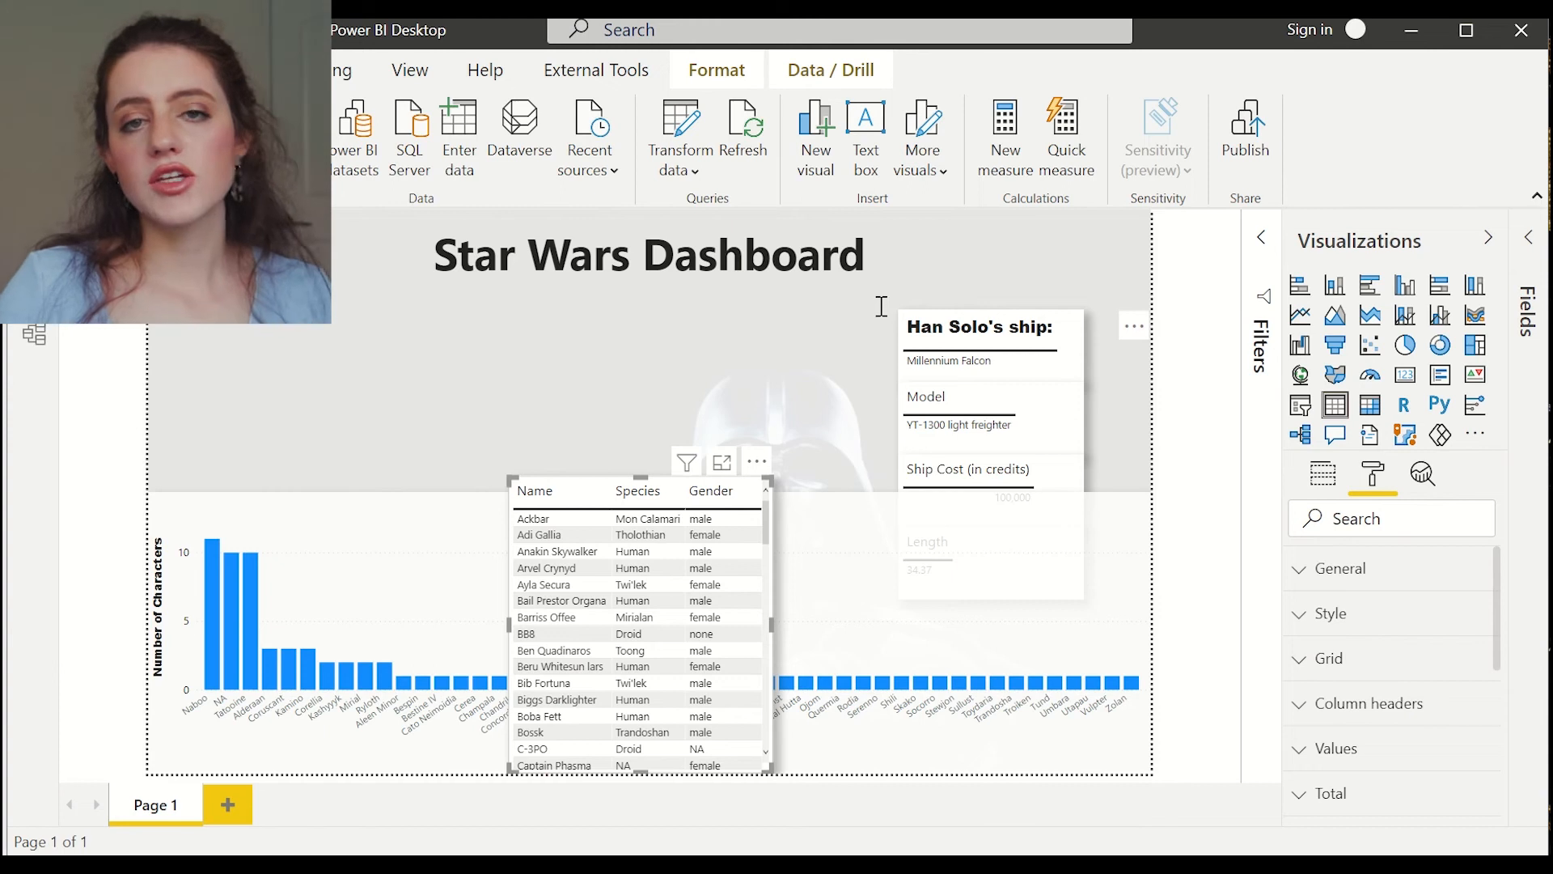
click(1122, 550)
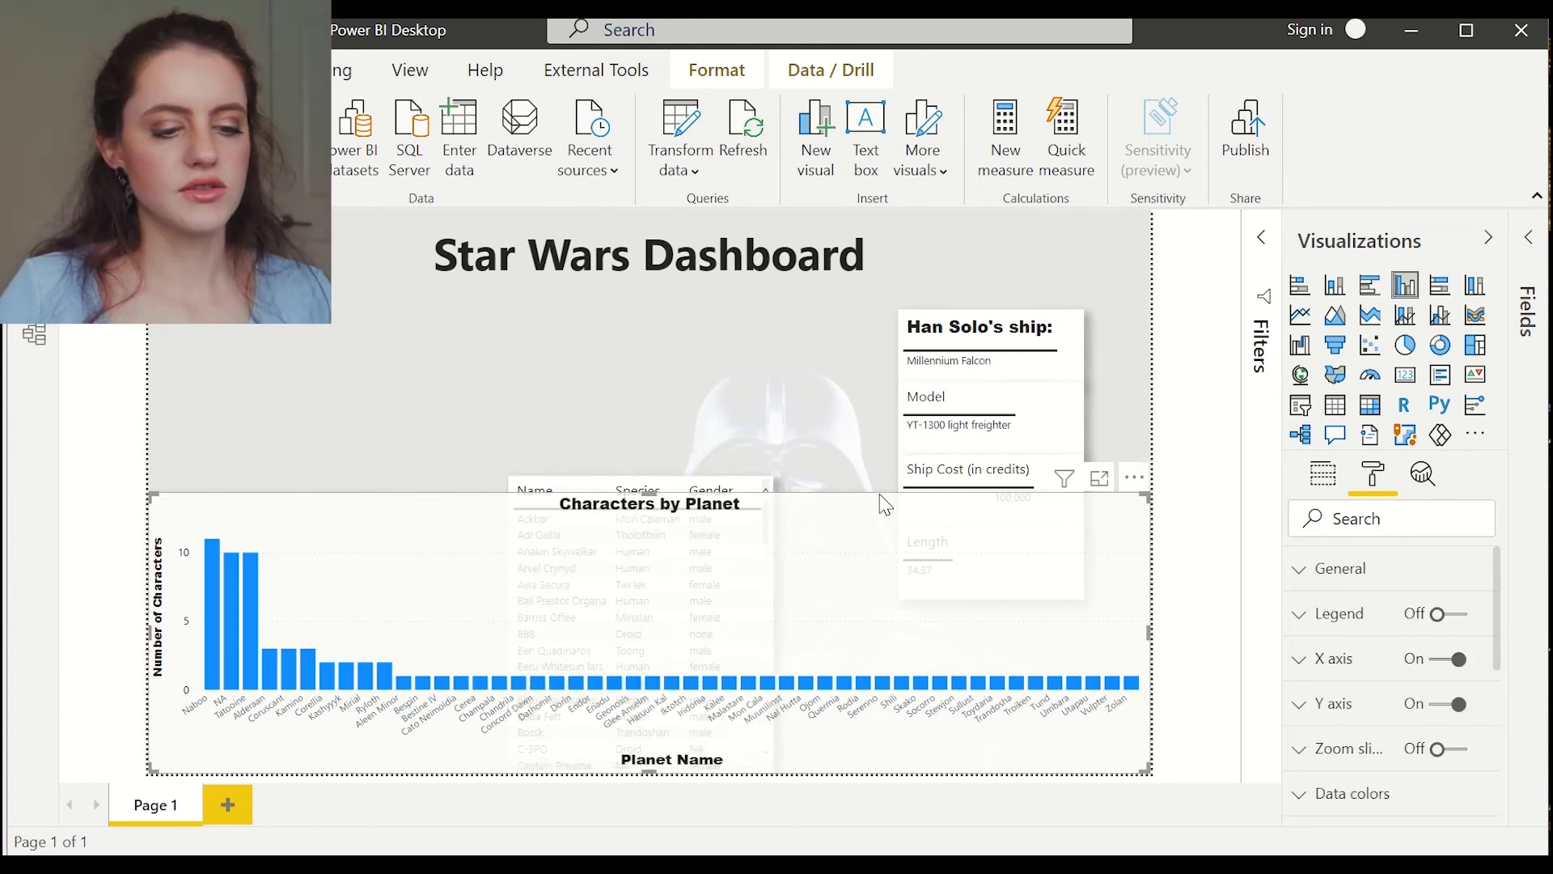
drag(1154, 632, 606, 633)
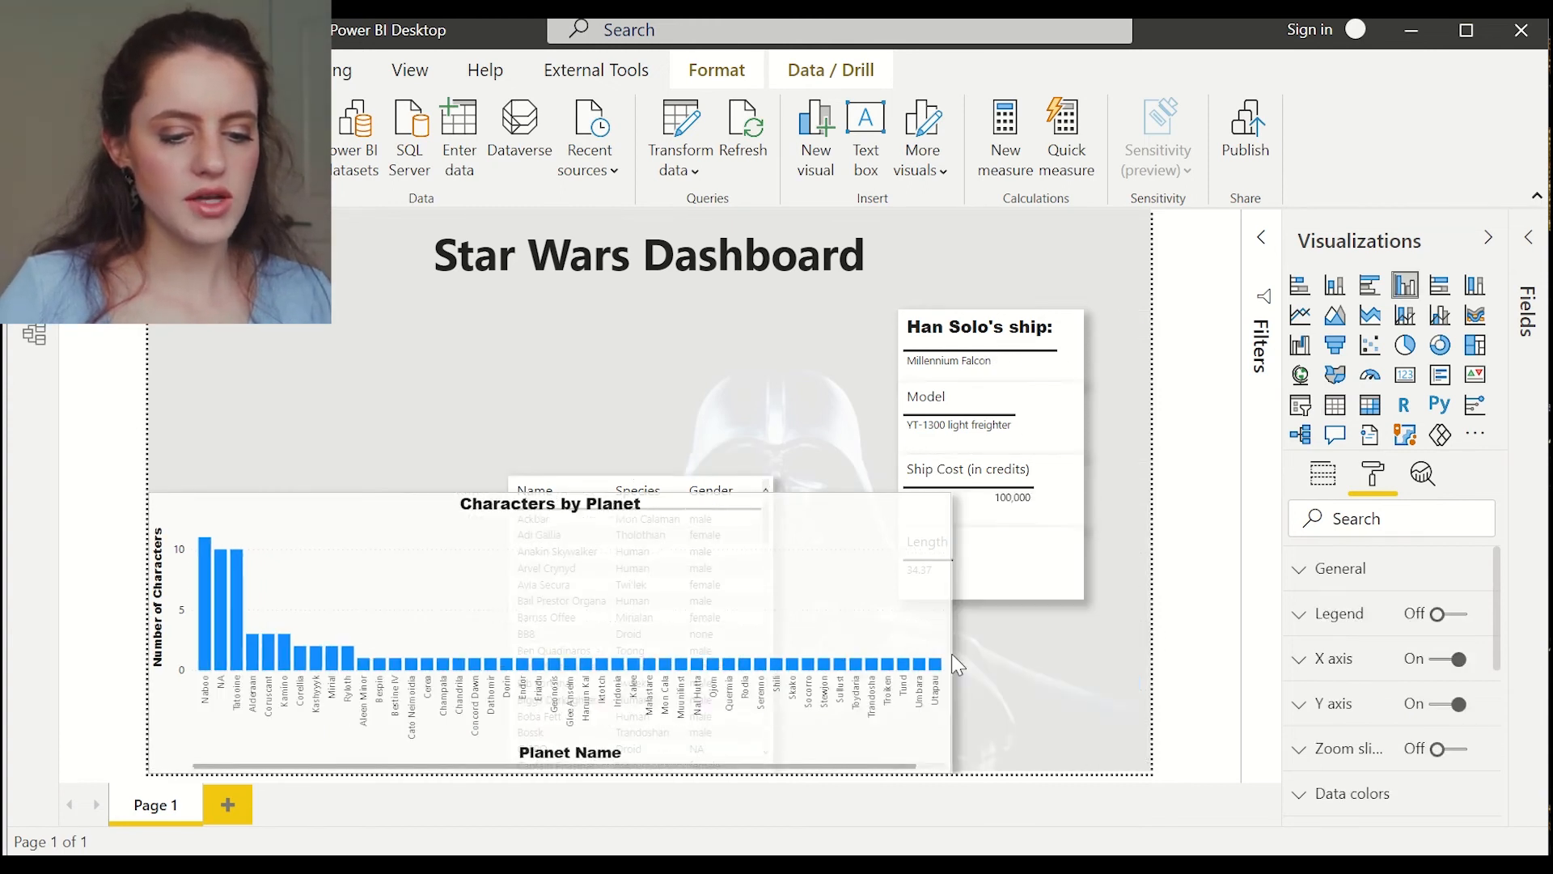
Convert the Characters by Planet chart to a clustered bar chart and turn on its data labels
click(1369, 285)
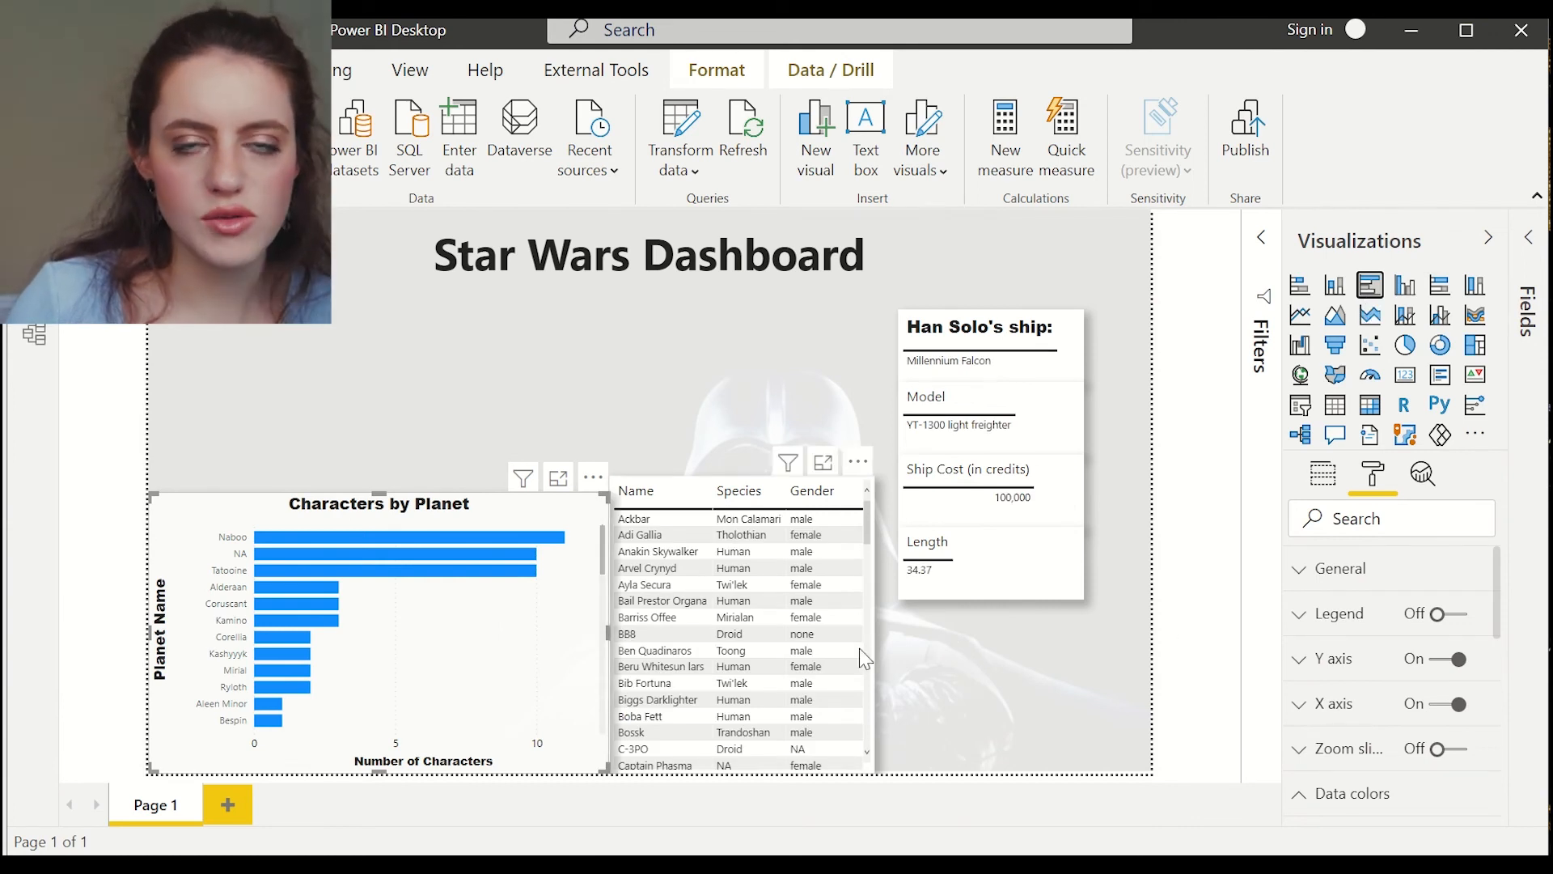
scroll(1359, 639, down, 4)
click(1448, 568)
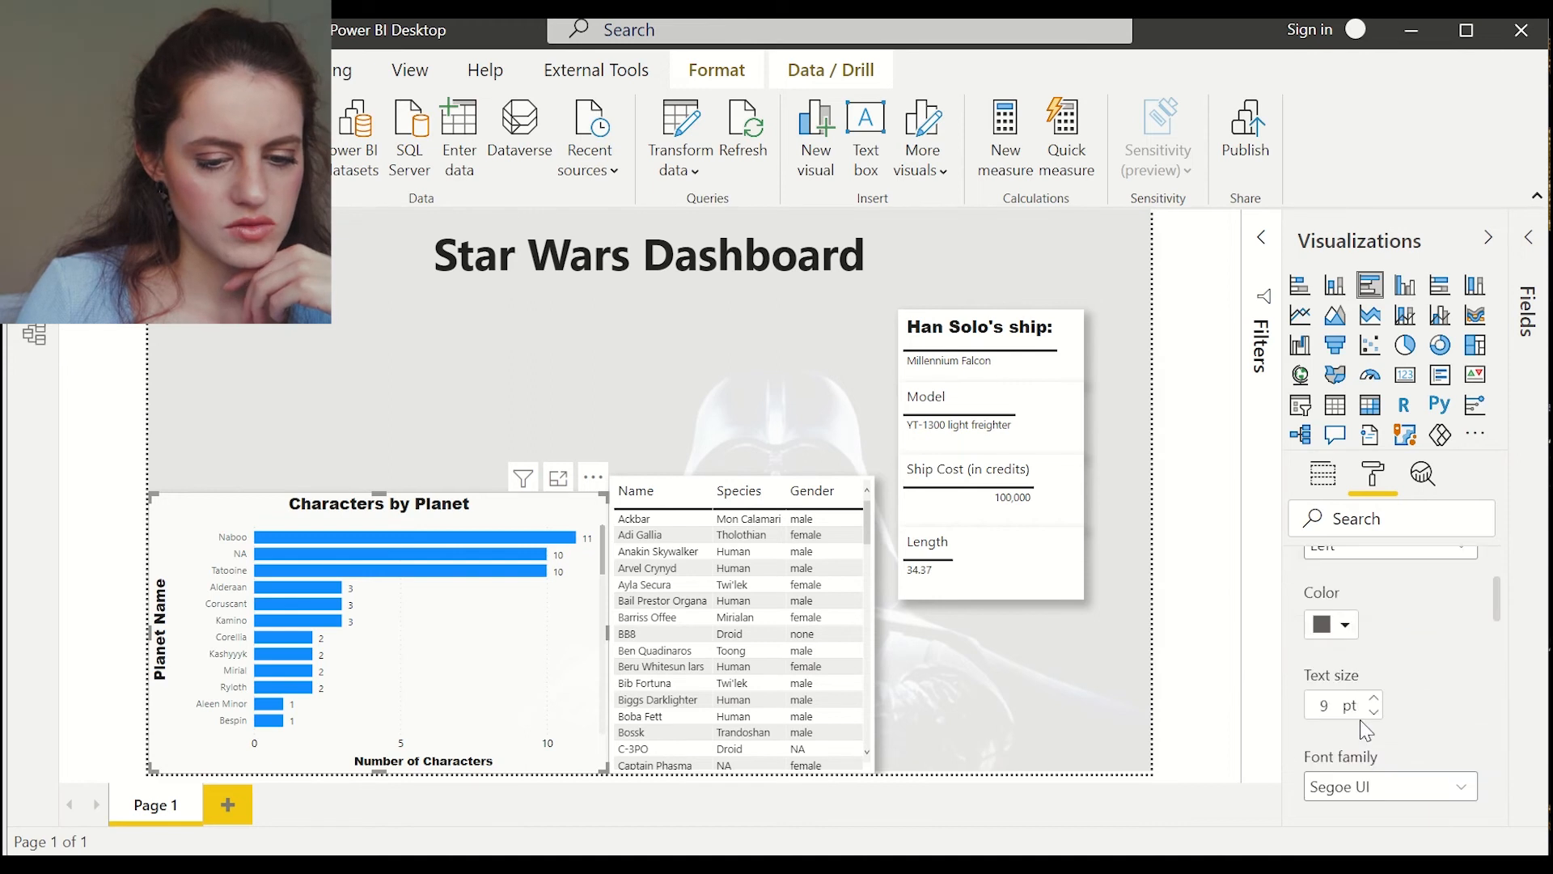
Format the bar chart's planet labels on the Y axis as 12 pt Arial Black in black
scroll(1384, 734, down, 3)
scroll(1385, 734, up, 2)
click(1375, 638)
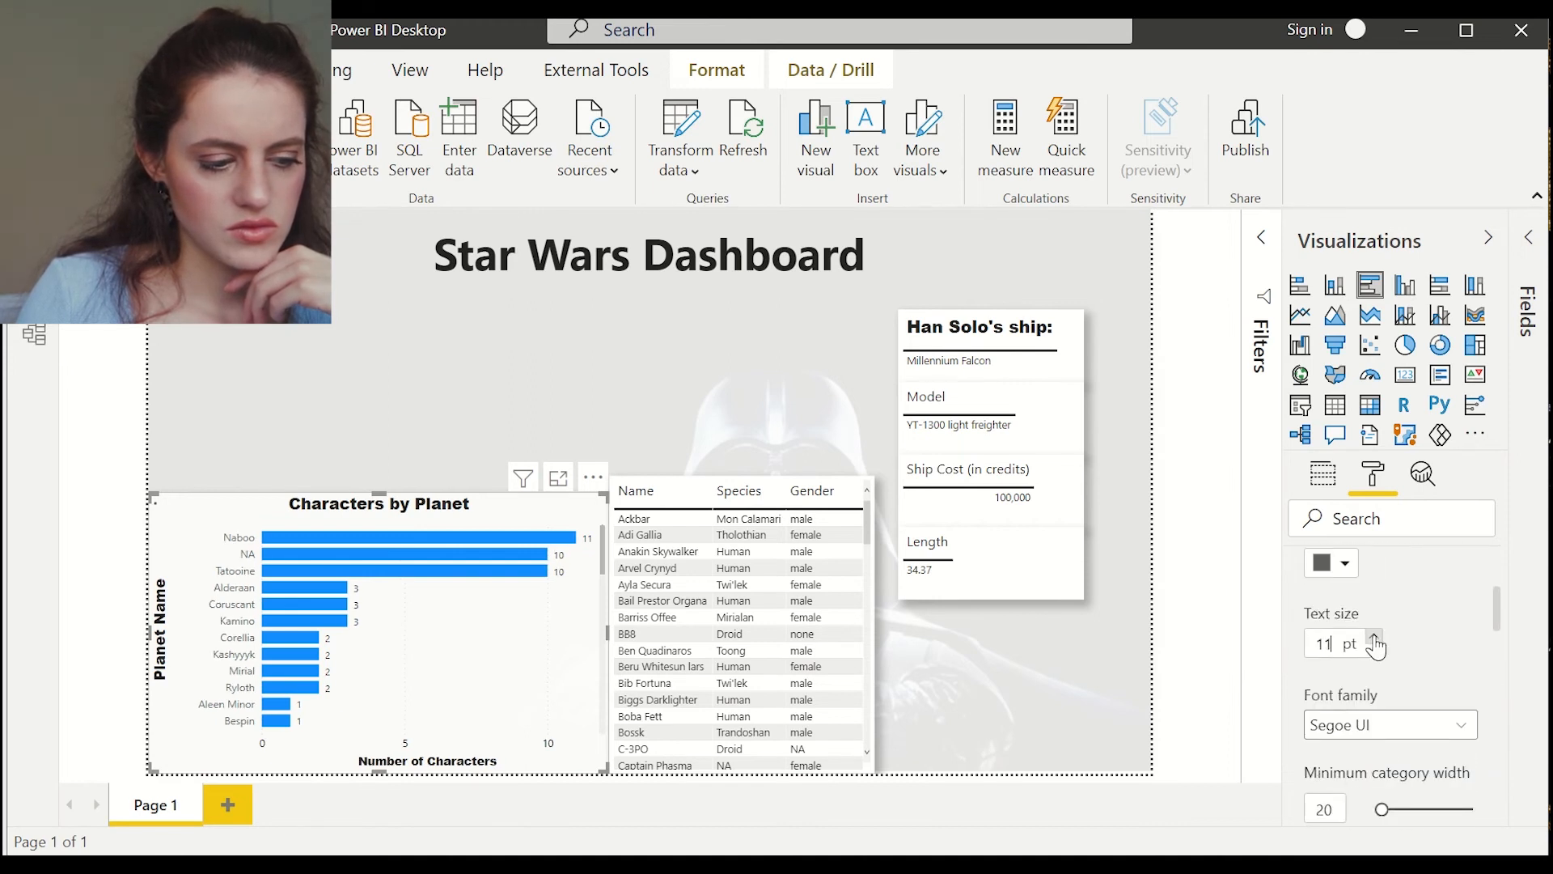
click(1375, 638)
click(1375, 638)
click(1385, 725)
scroll(1354, 499, up, 3)
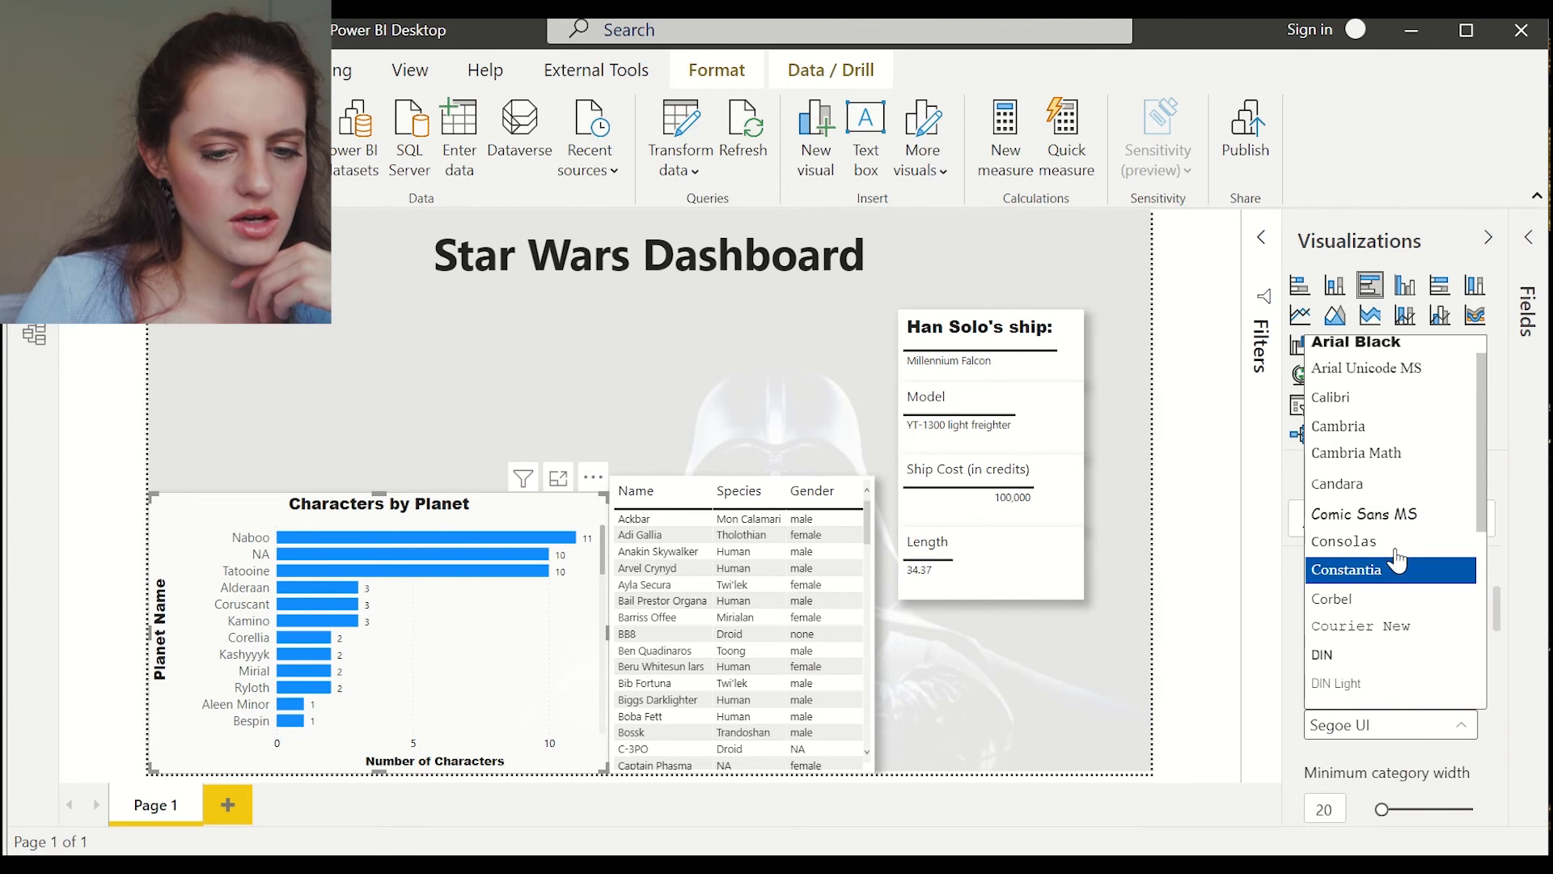
click(1347, 377)
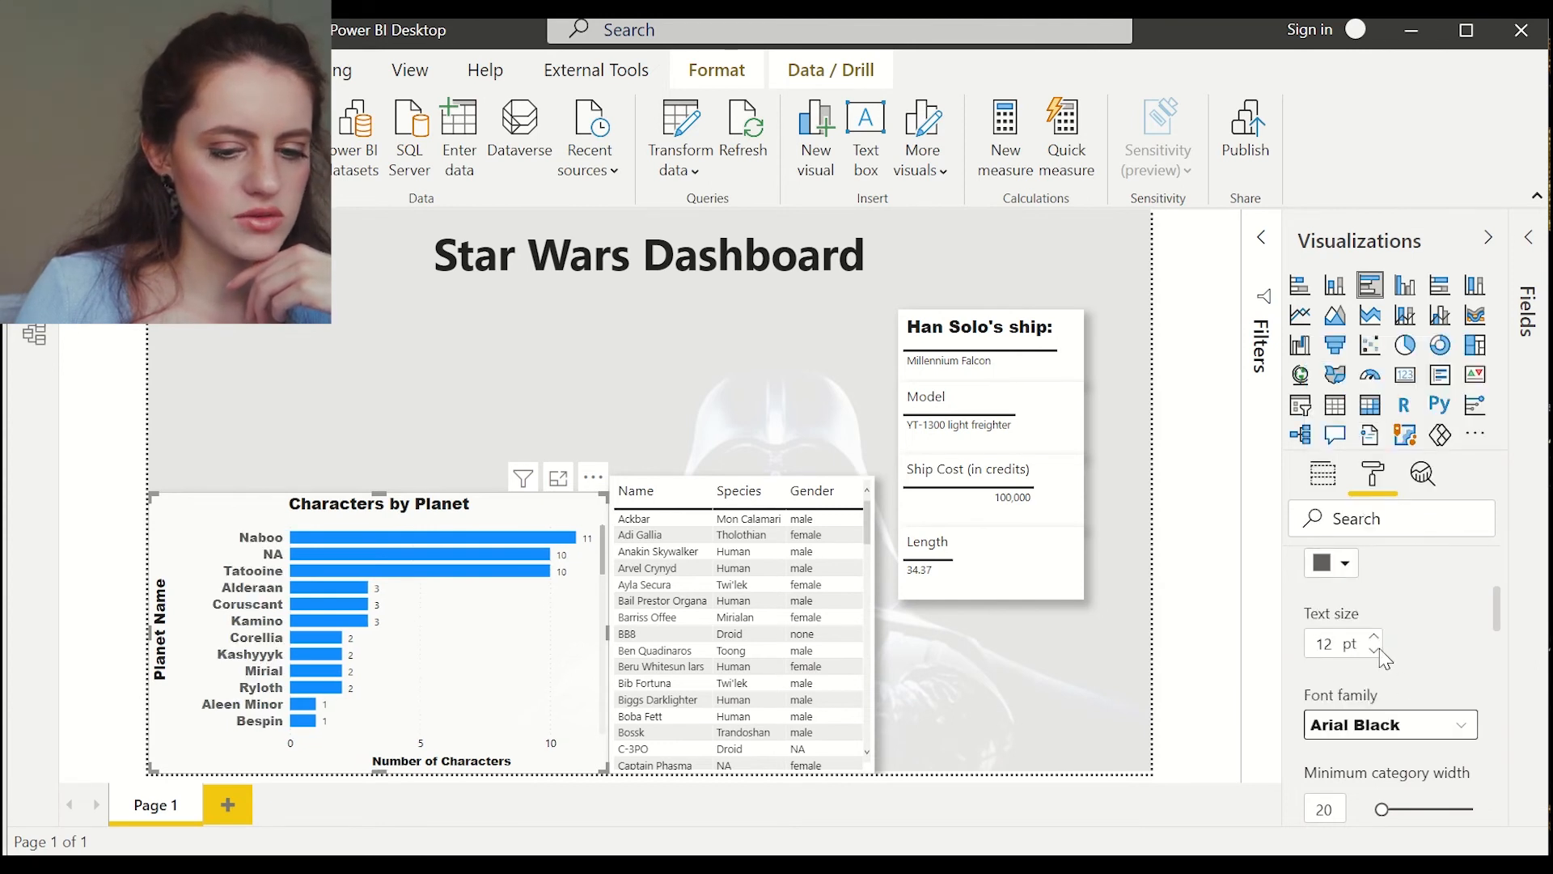
click(1335, 561)
click(1218, 166)
Format the bar chart's data labels as 12 pt Arial Black
scroll(1326, 687, down, 5)
click(1302, 711)
scroll(1411, 780, down, 3)
scroll(1411, 783, down, 5)
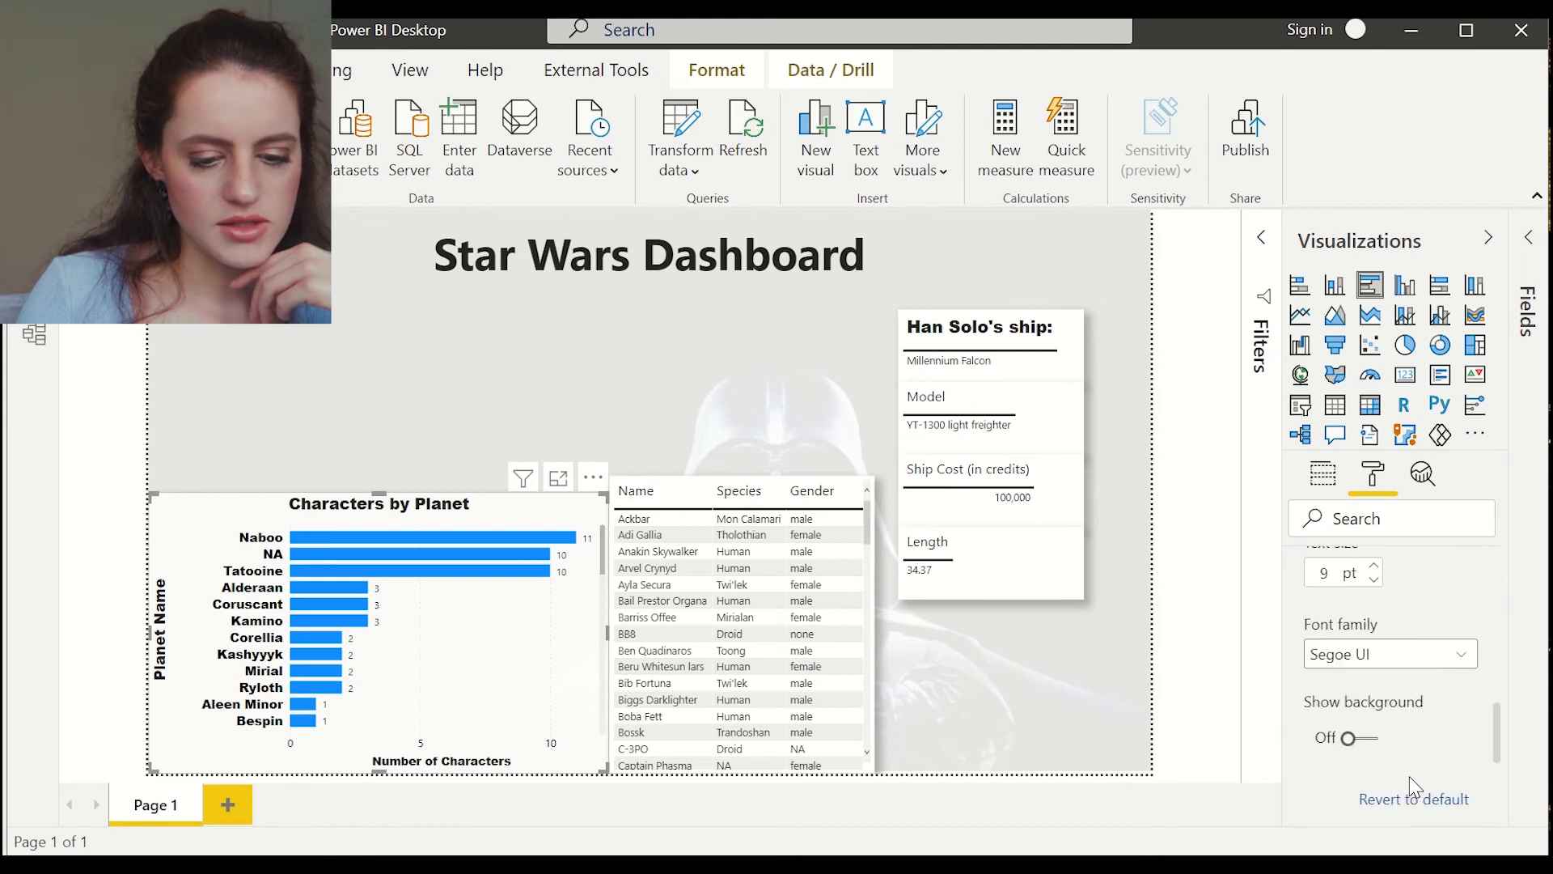
scroll(1389, 728, up, 1)
click(1373, 692)
click(1373, 691)
click(1373, 691)
scroll(1373, 698, down, 2)
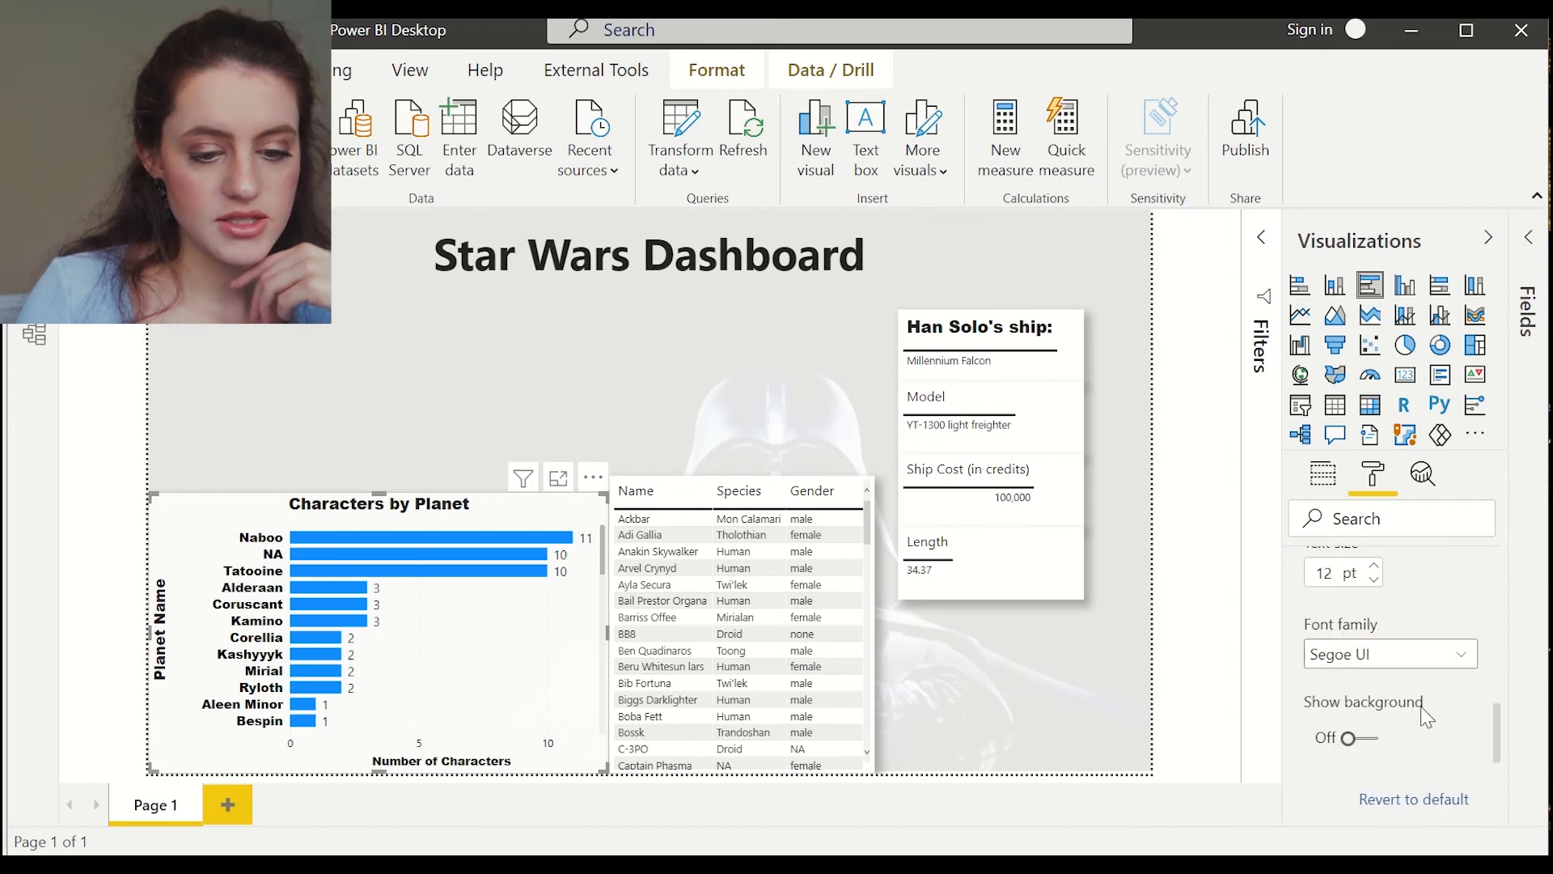
click(1407, 668)
click(1349, 308)
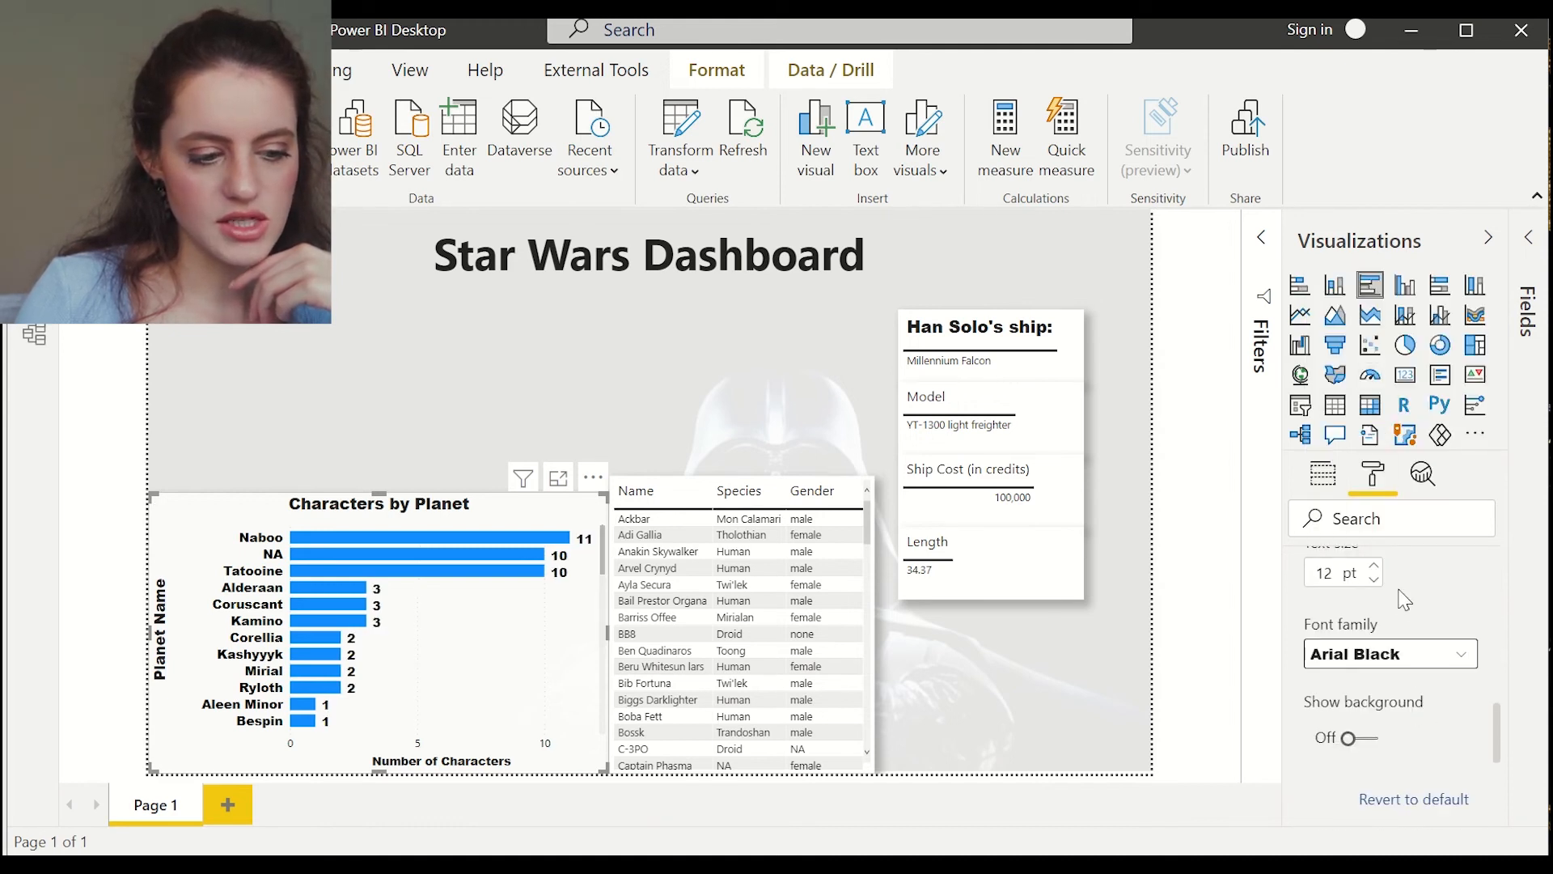
Move the bar chart up so that its top edge lines up with the character table
mouse_move(608, 630)
mouse_down()
mouse_move(580, 633)
mouse_move(605, 644)
mouse_up()
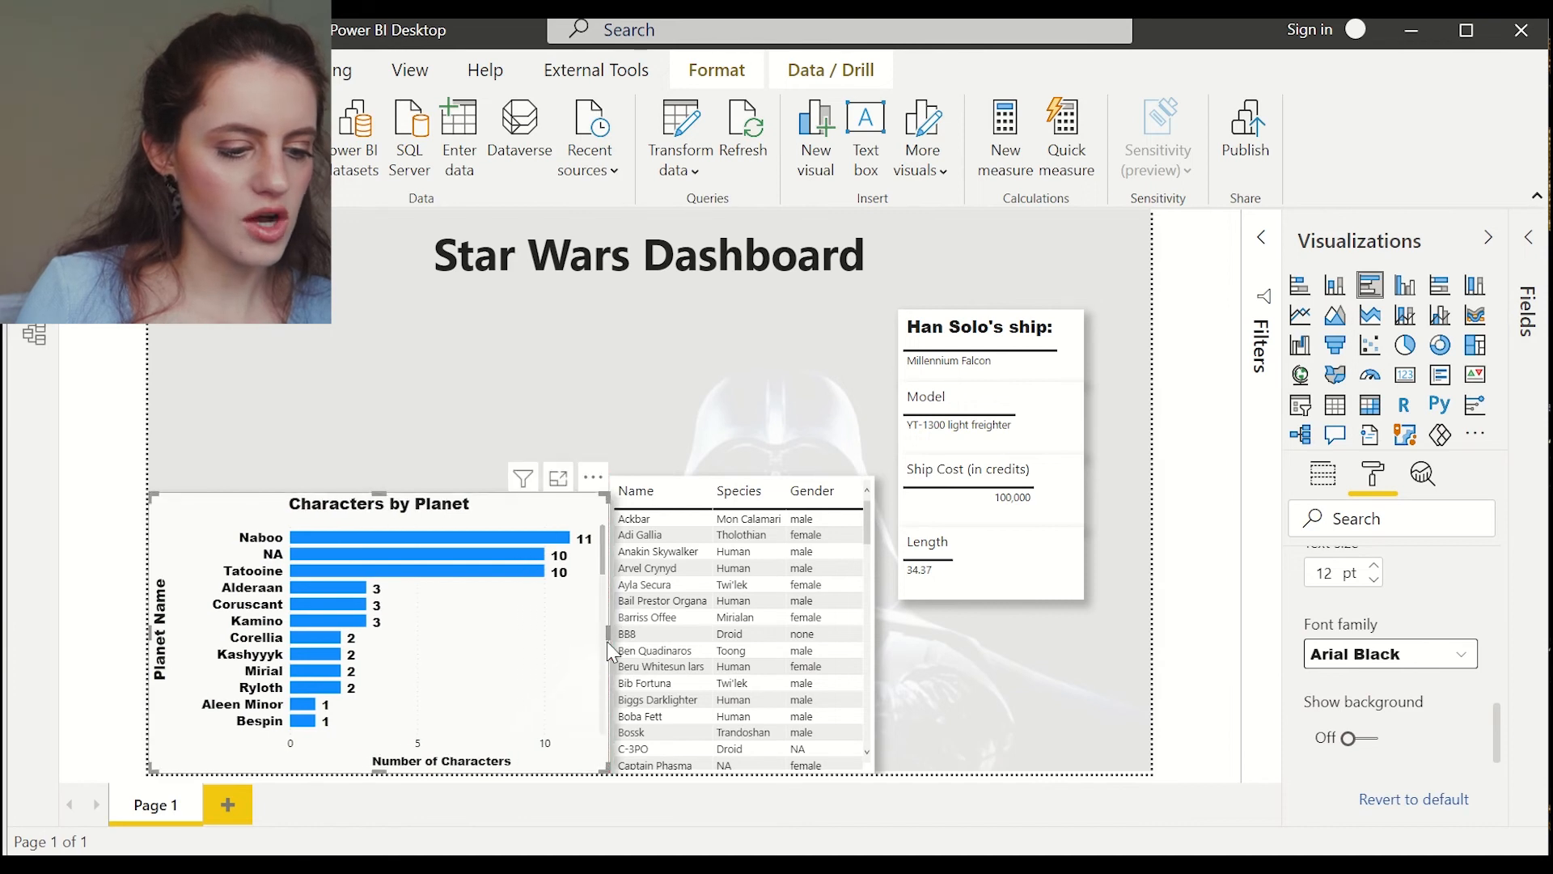
drag(475, 524, 473, 492)
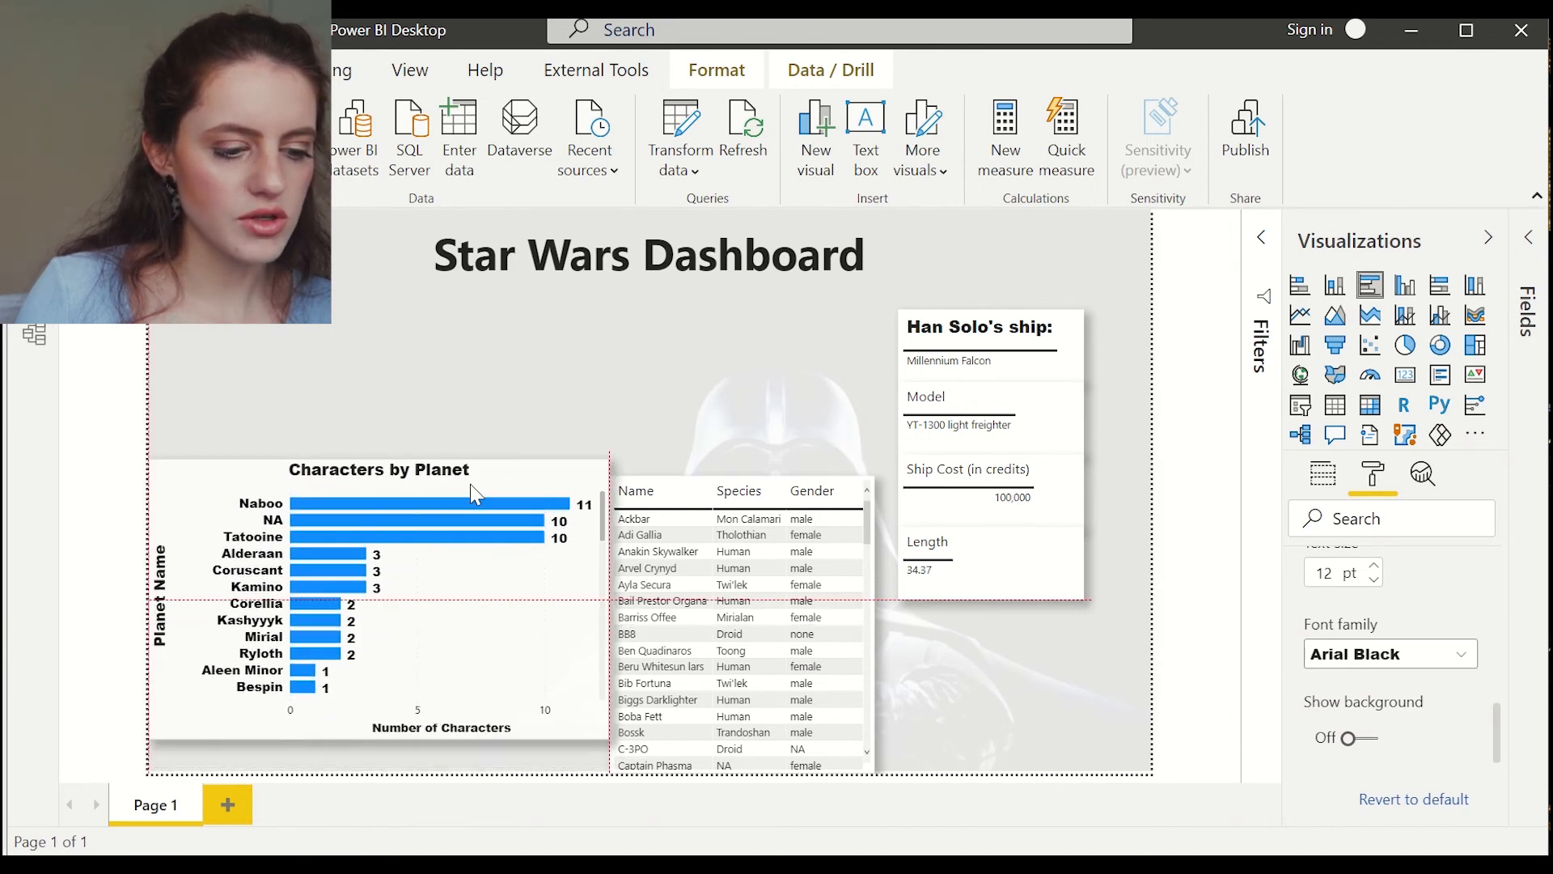
Cross-filter the character table by the bar chart's Tatooine bar, the Naboo bar and Tatooine again
click(460, 553)
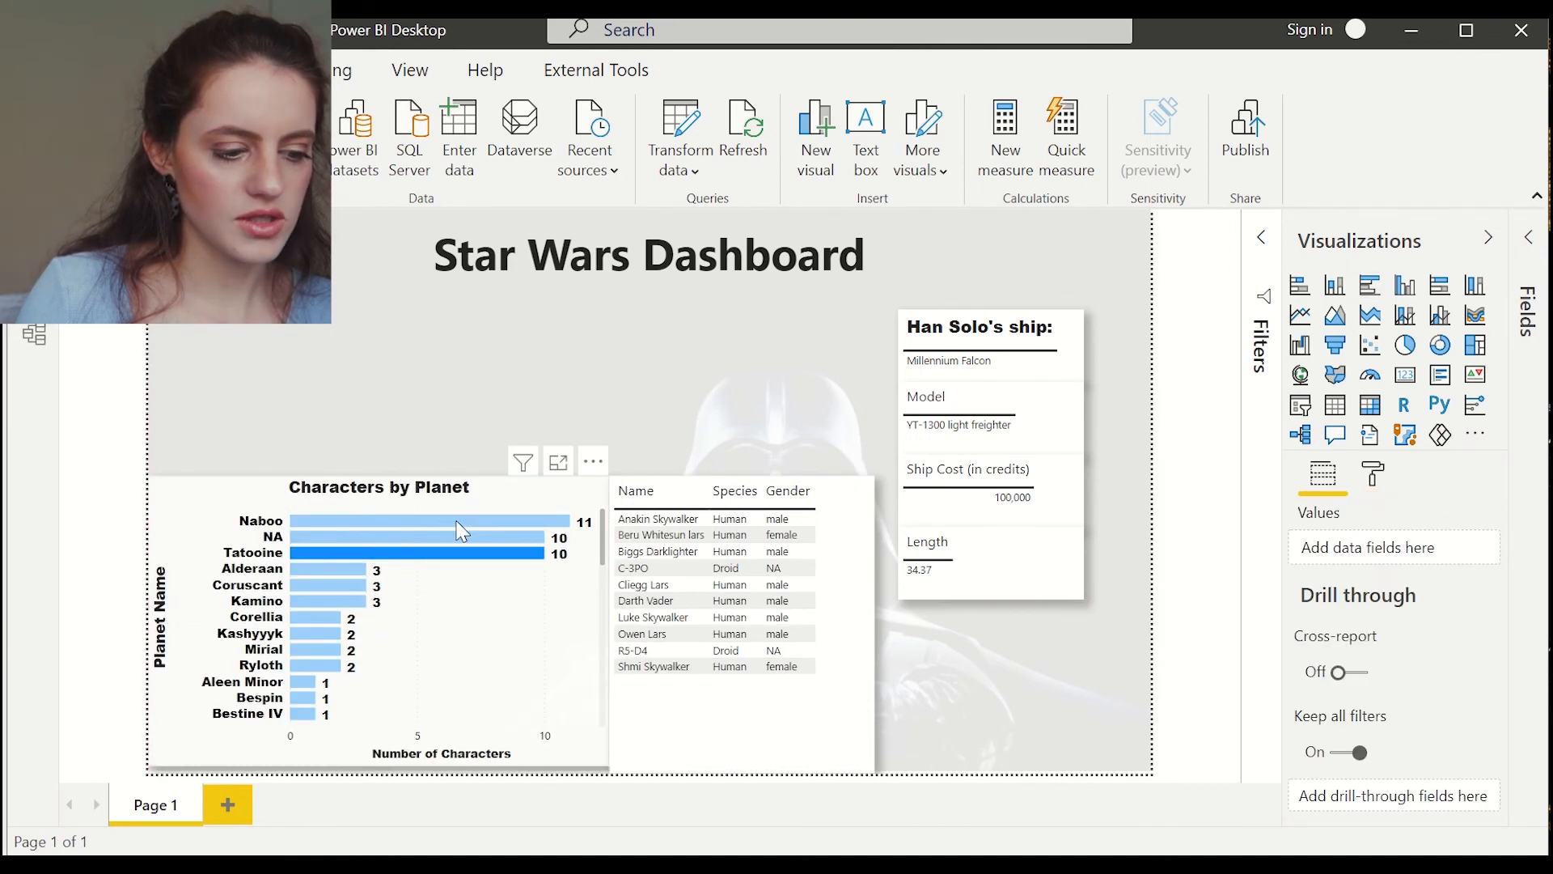
click(458, 523)
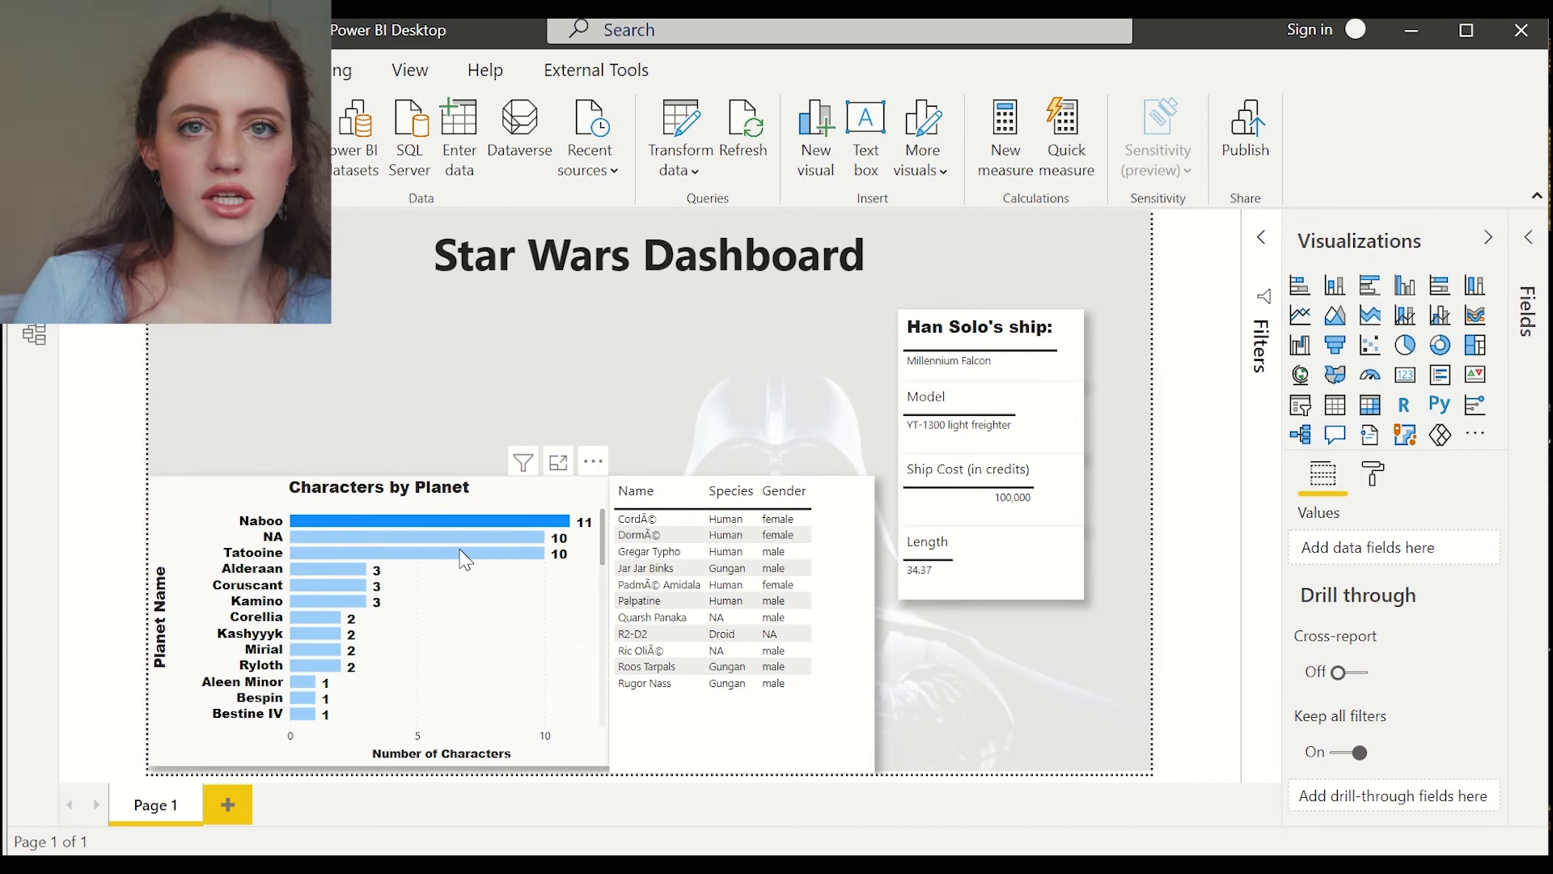
click(523, 555)
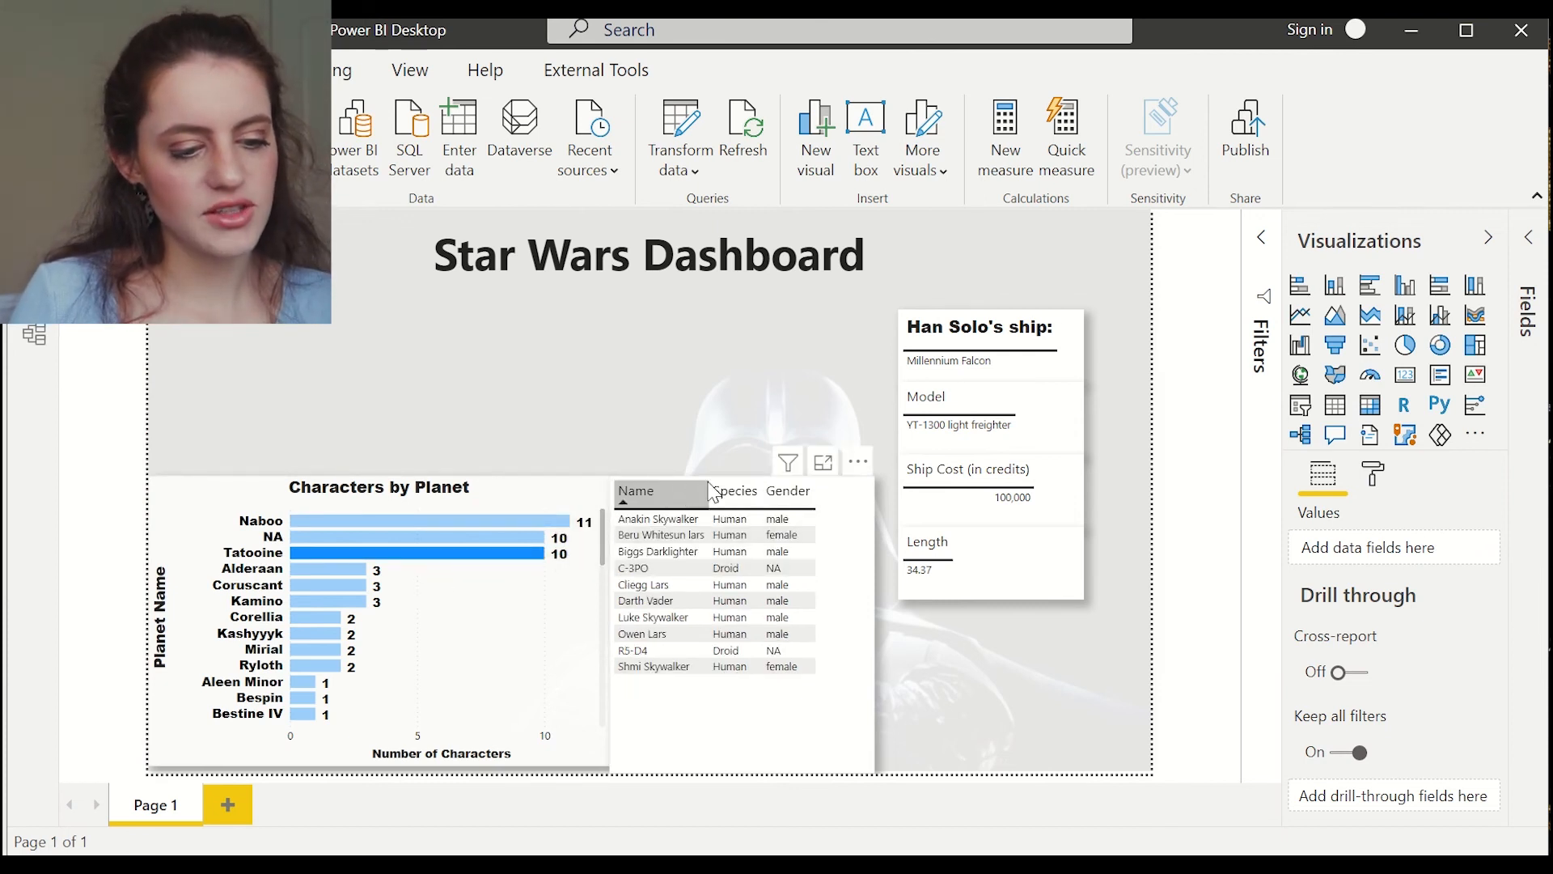
Move the group of Han Solo's ship tables down beside the character table, and check the filters affecting the character table
drag(1099, 632, 856, 236)
drag(950, 324, 996, 478)
click(996, 486)
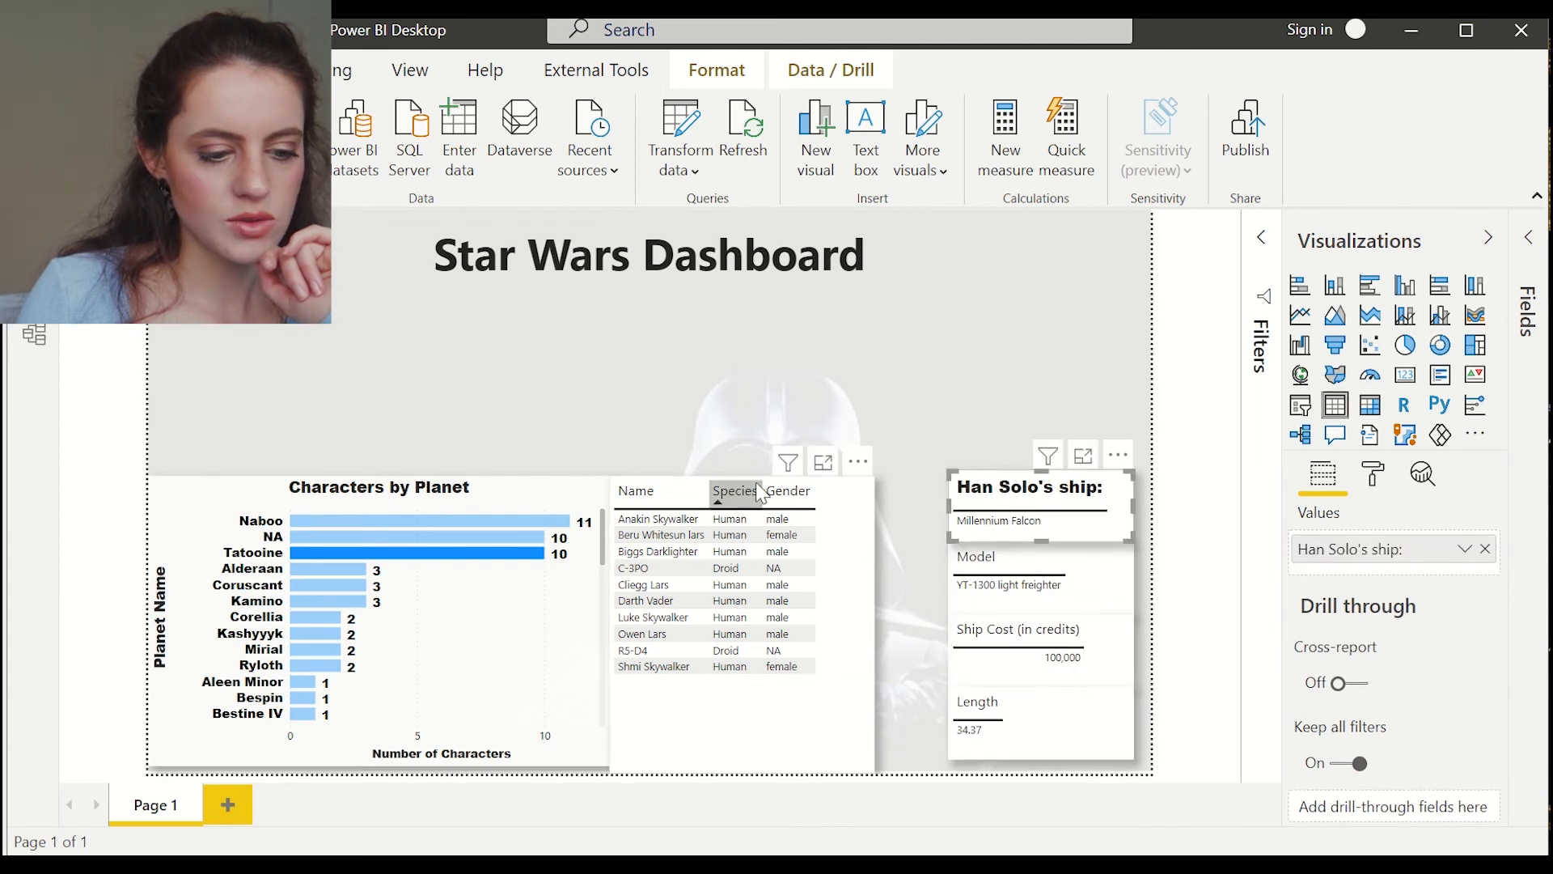
click(788, 462)
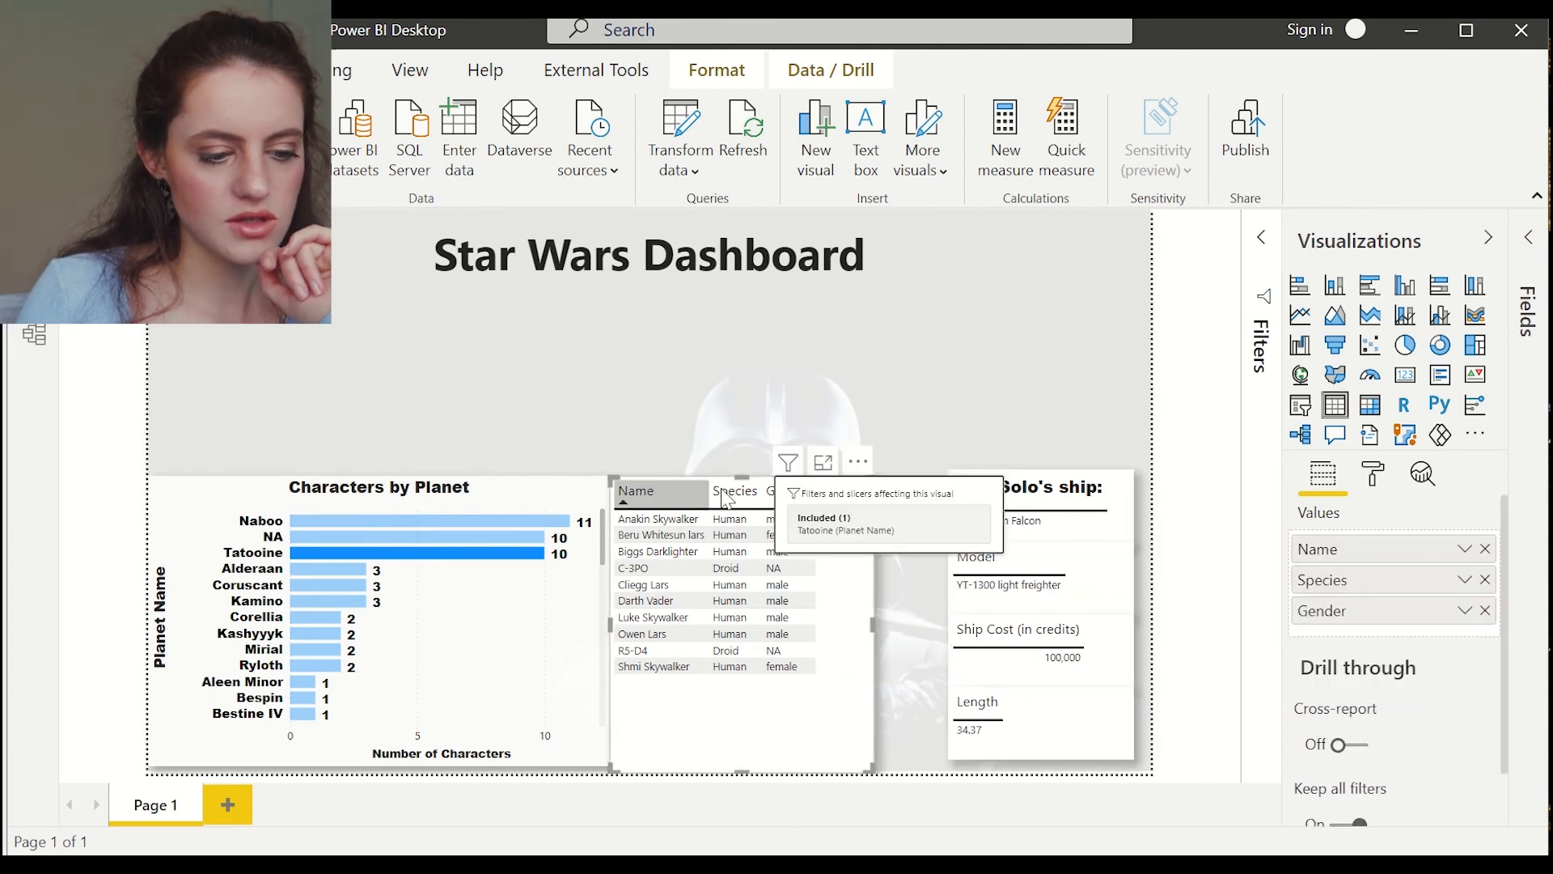
mouse_move(718, 491)
mouse_down()
mouse_move(790, 483)
mouse_move(737, 472)
mouse_up()
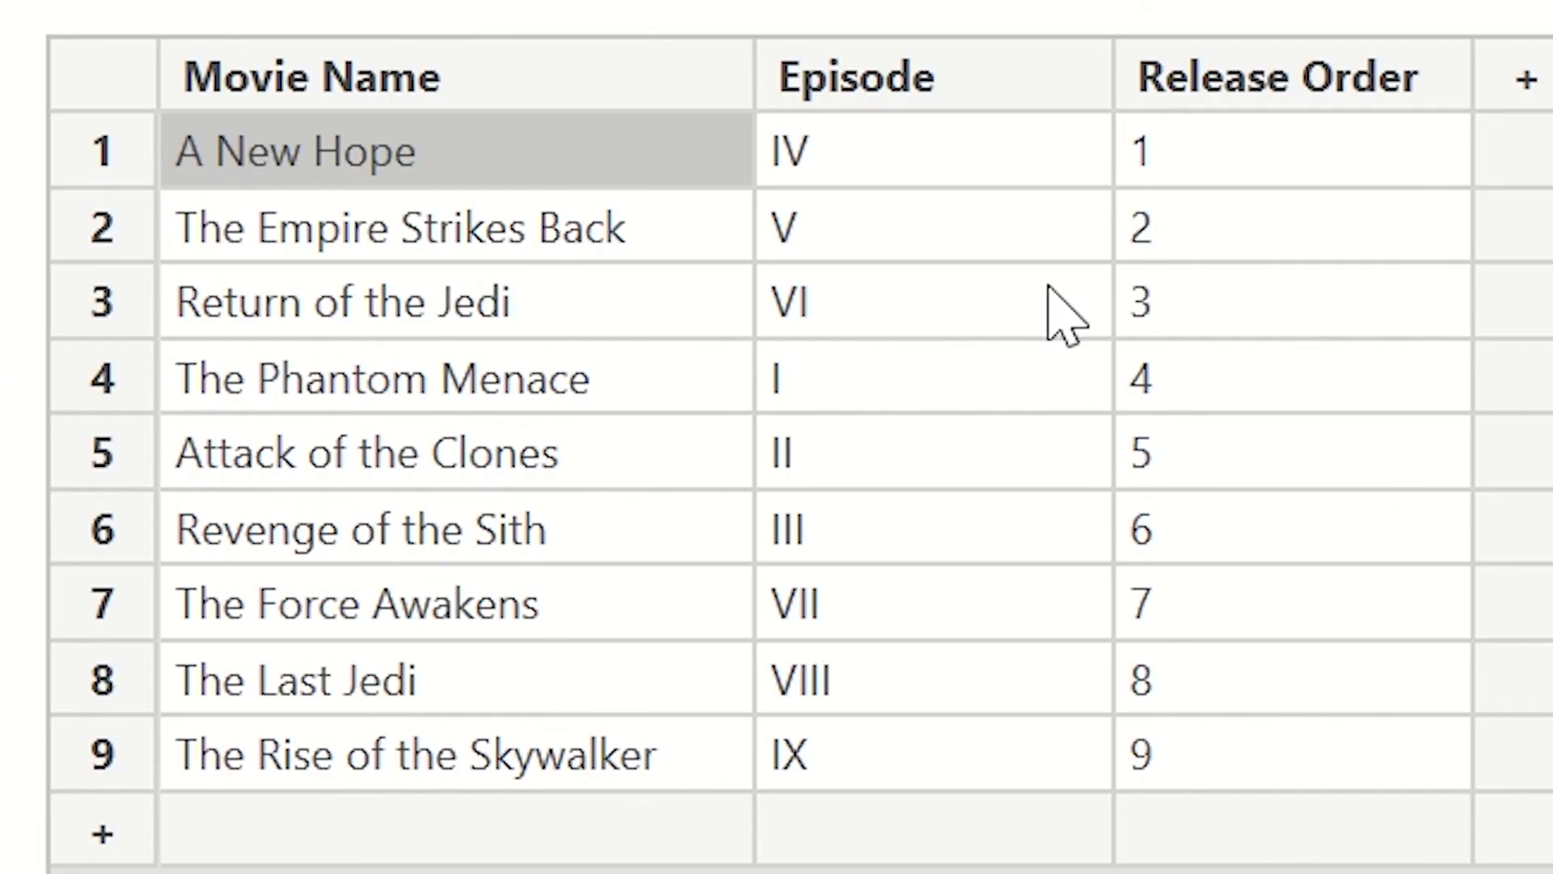
Add a fourth column named Episode Sort to the manually entered Movies table
click(967, 92)
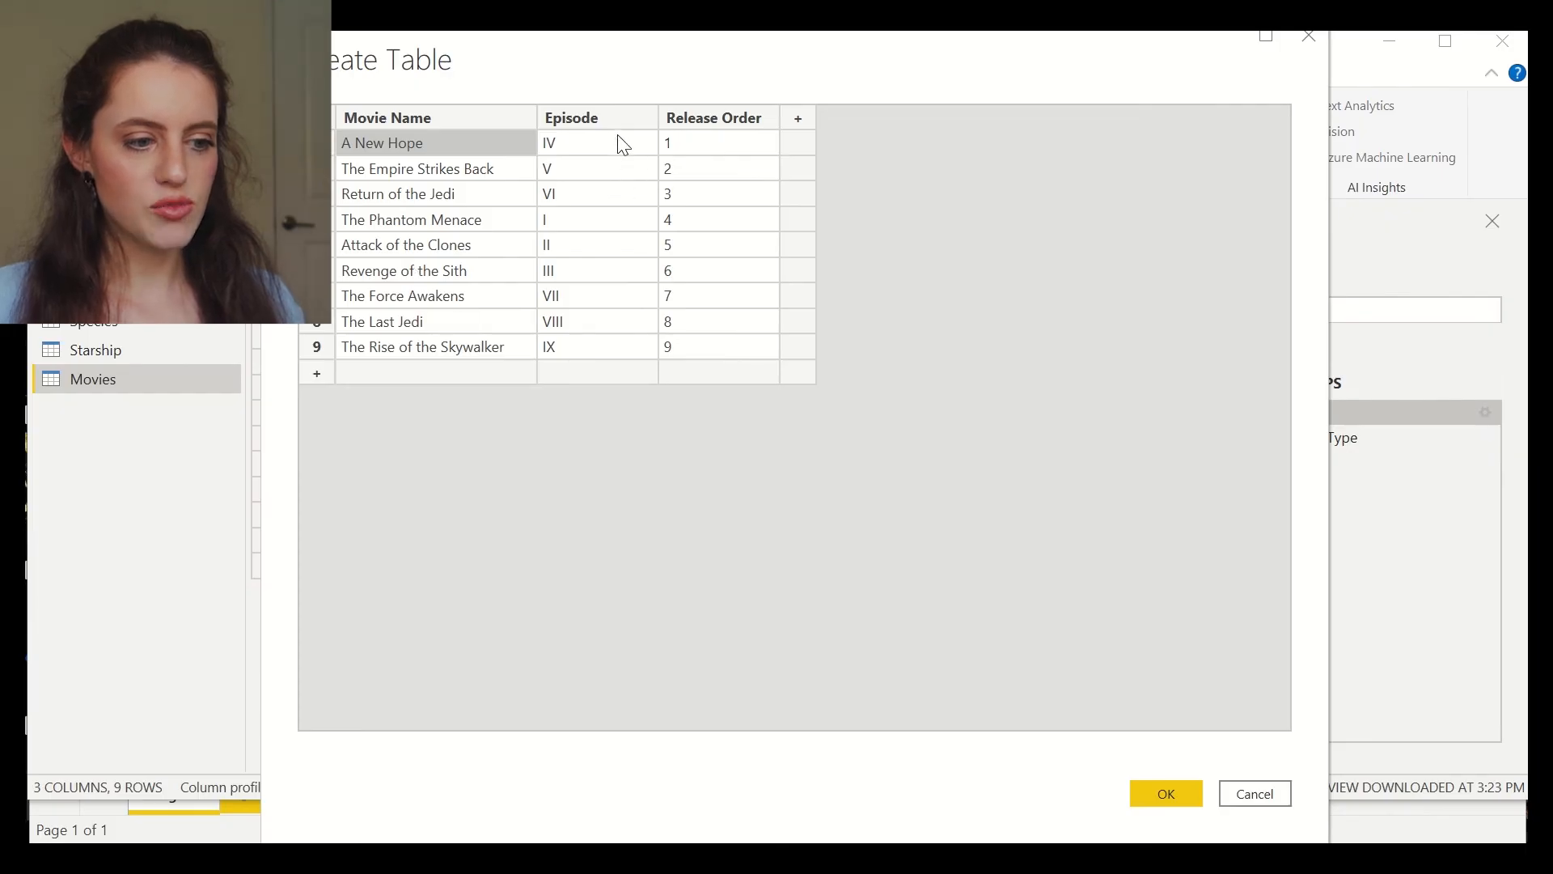
click(608, 123)
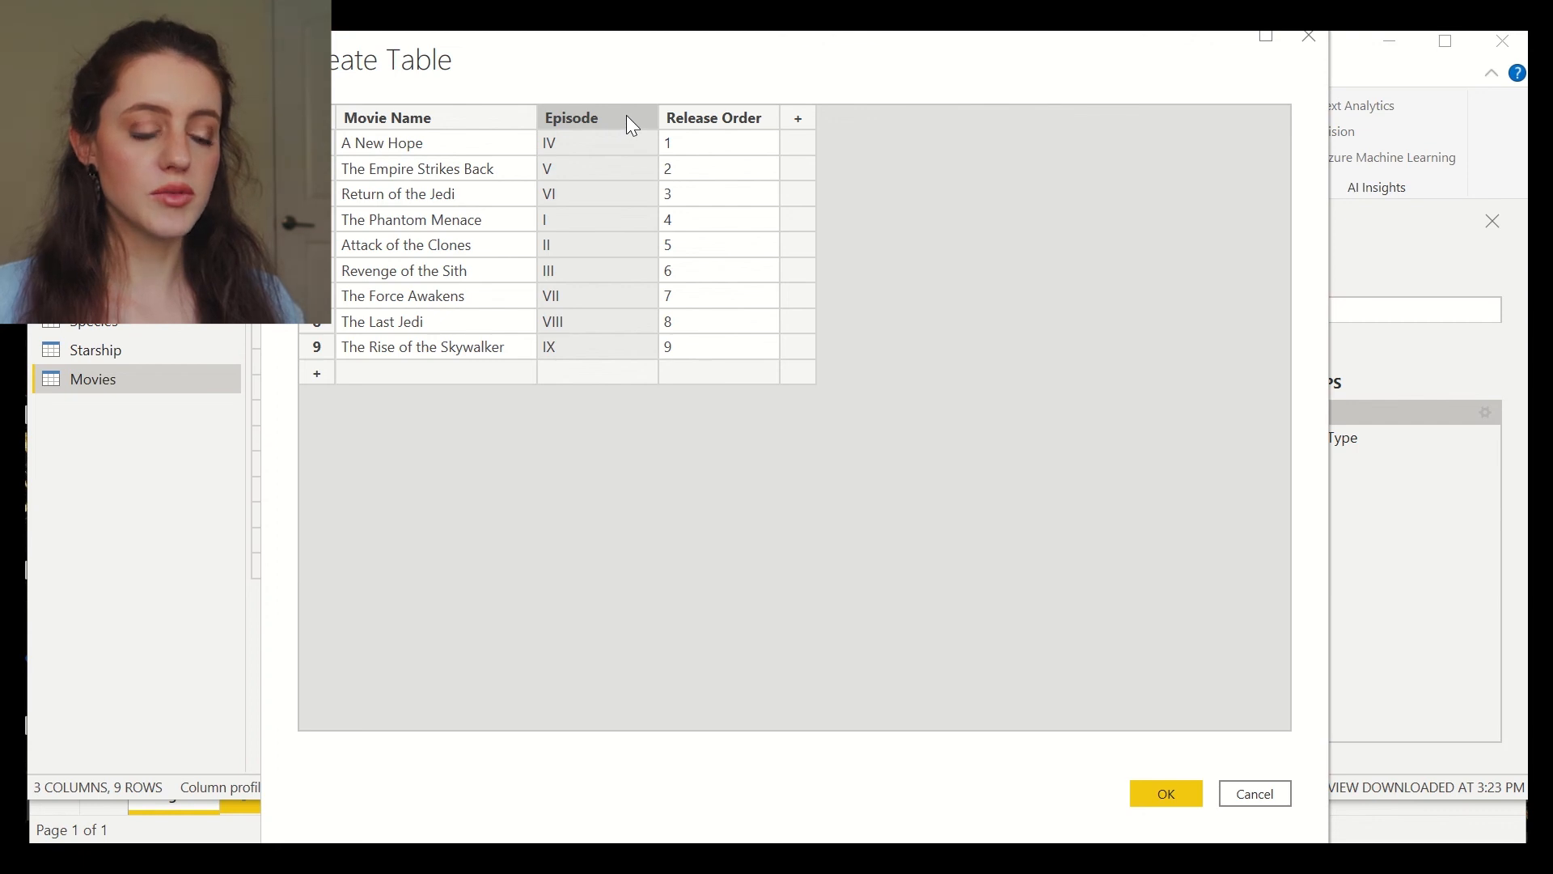
click(798, 118)
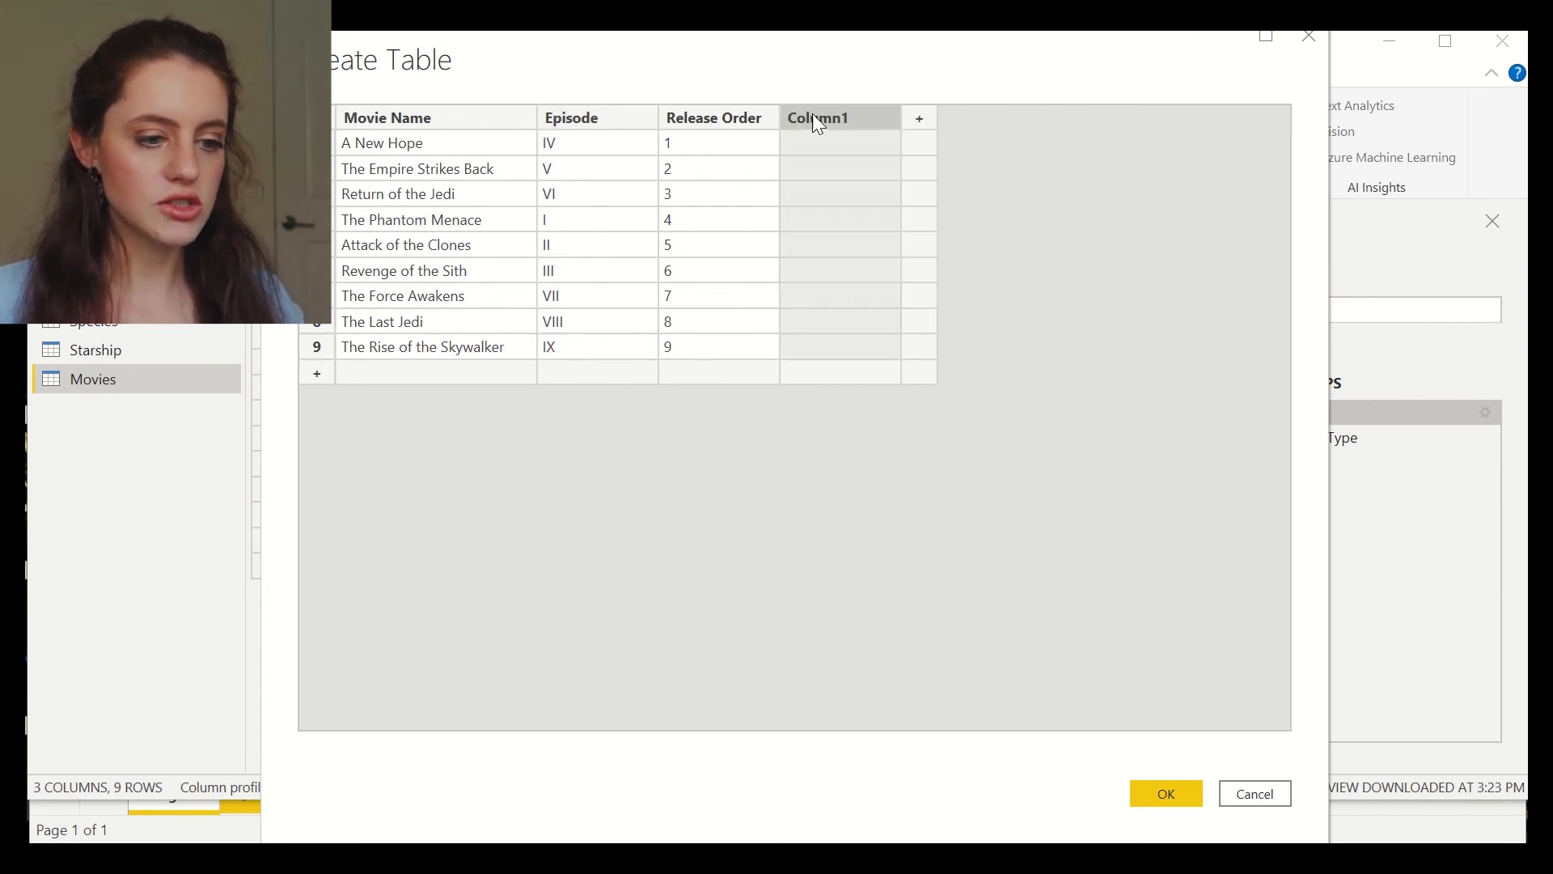
text(Ep)
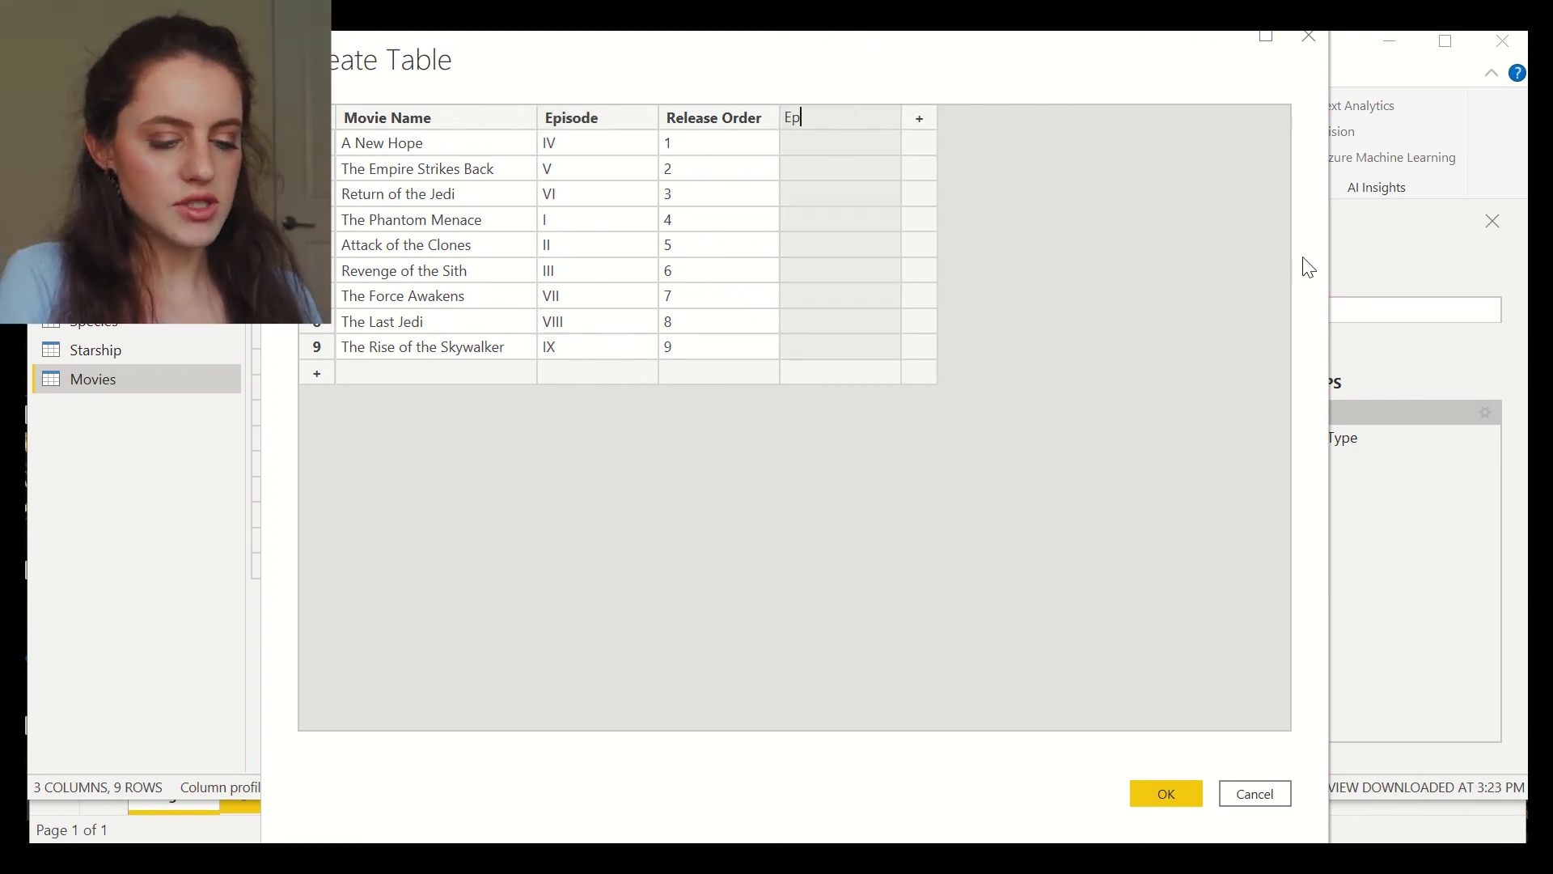
text(isdde Sort)
key(Return)
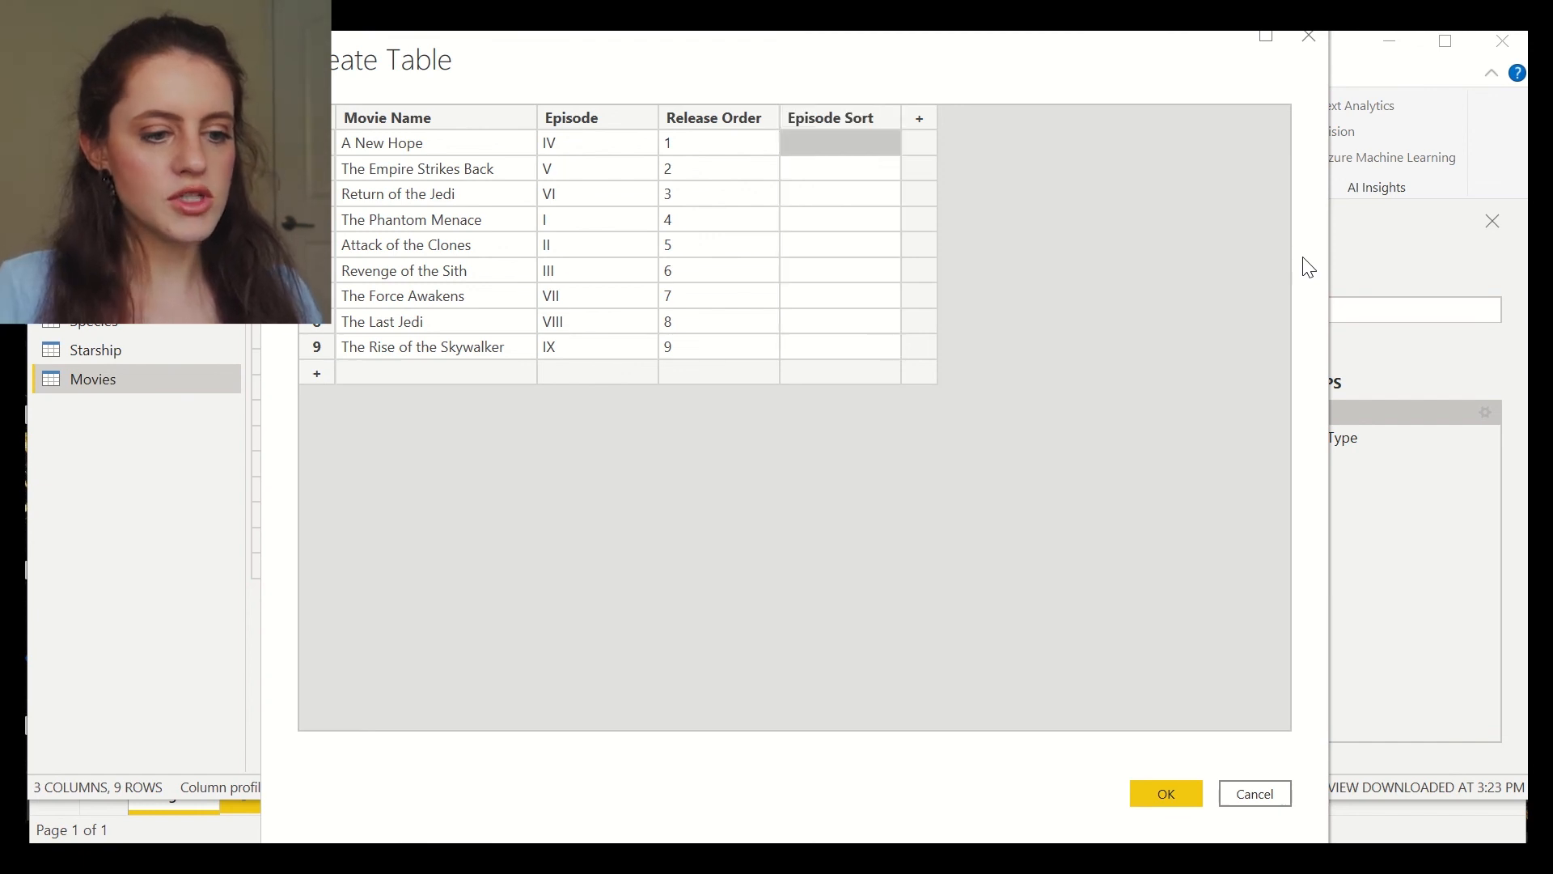
Fill the Episode Sort column from top to bottom with 4, 5, 6, 1, 2, 3, 7, 8, 9 and apply the table changes
click(805, 143)
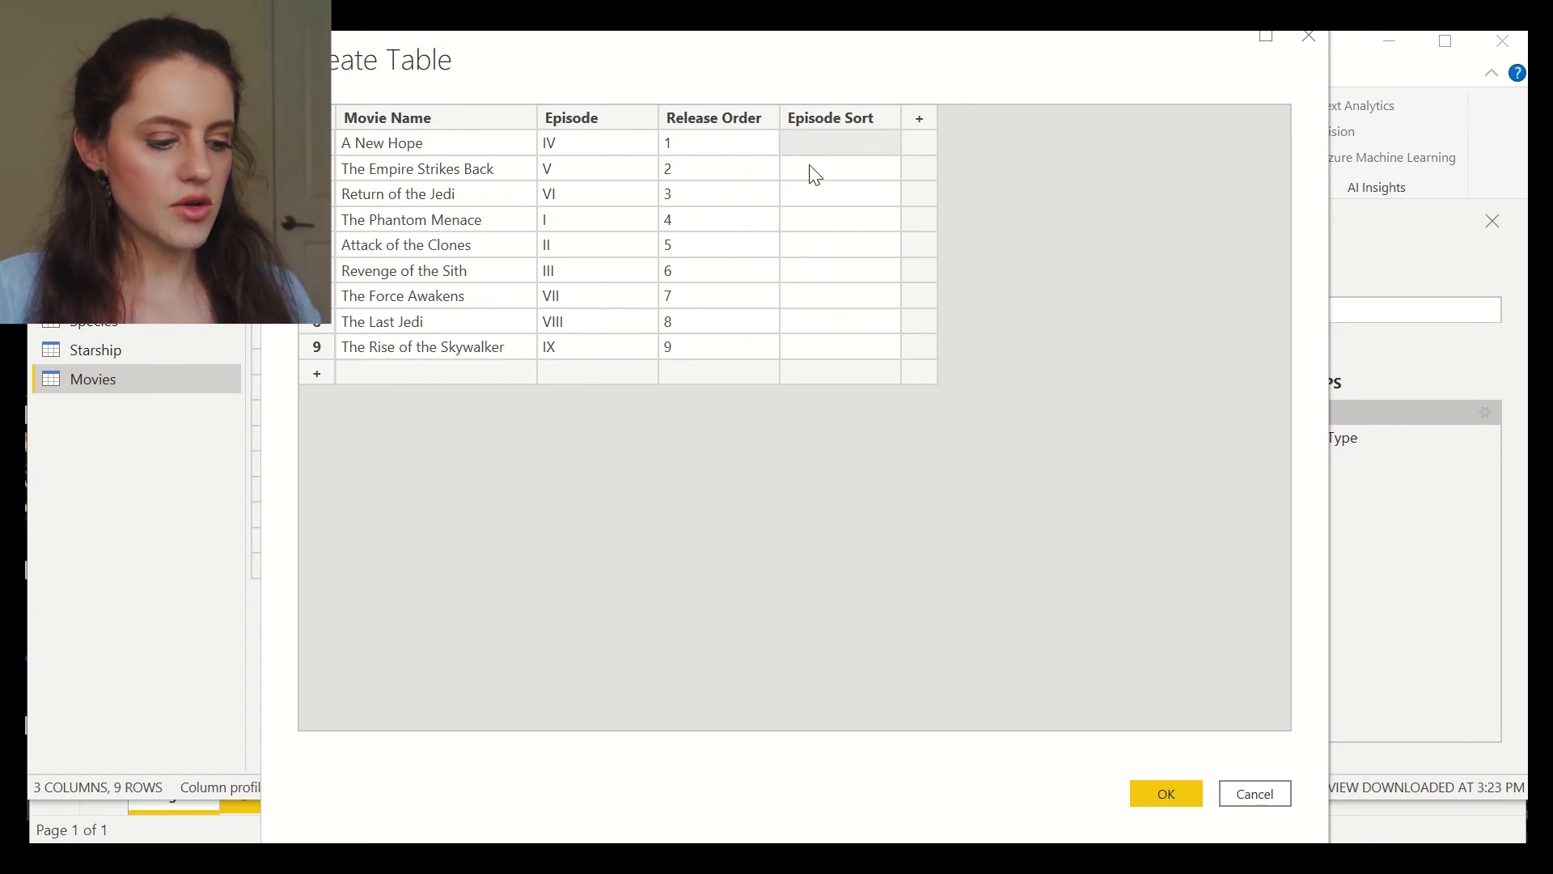
key(Return)
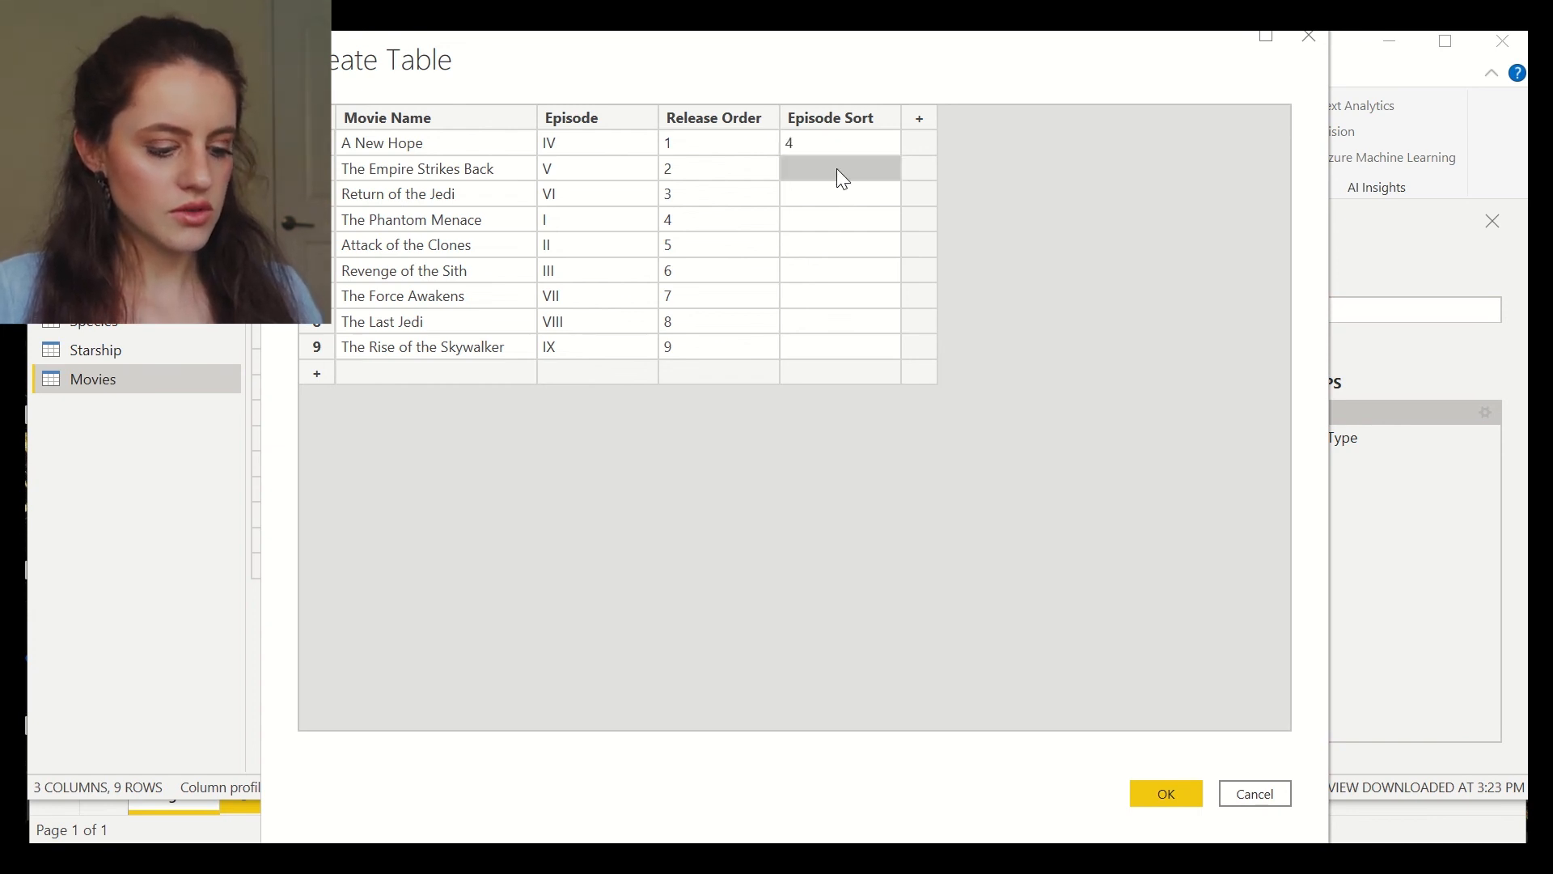
click(836, 168)
text(5)
key(Return)
text(6)
key(Return)
text(1)
key(Return)
text(2)
key(Return)
text(3)
key(Return)
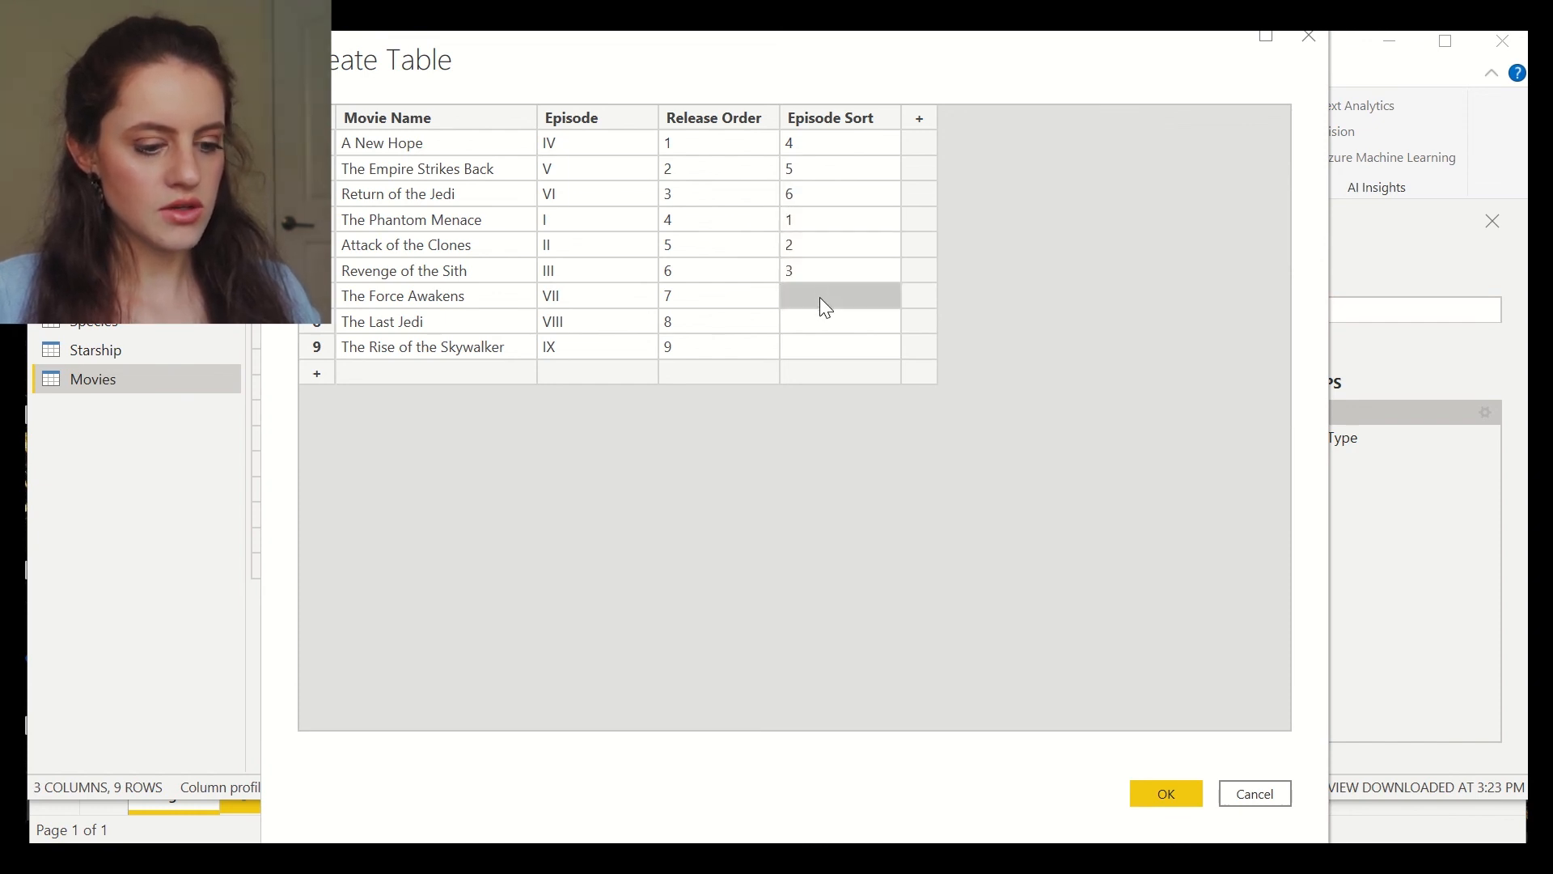
text(7)
key(Return)
text(89)
key(BackSpace)
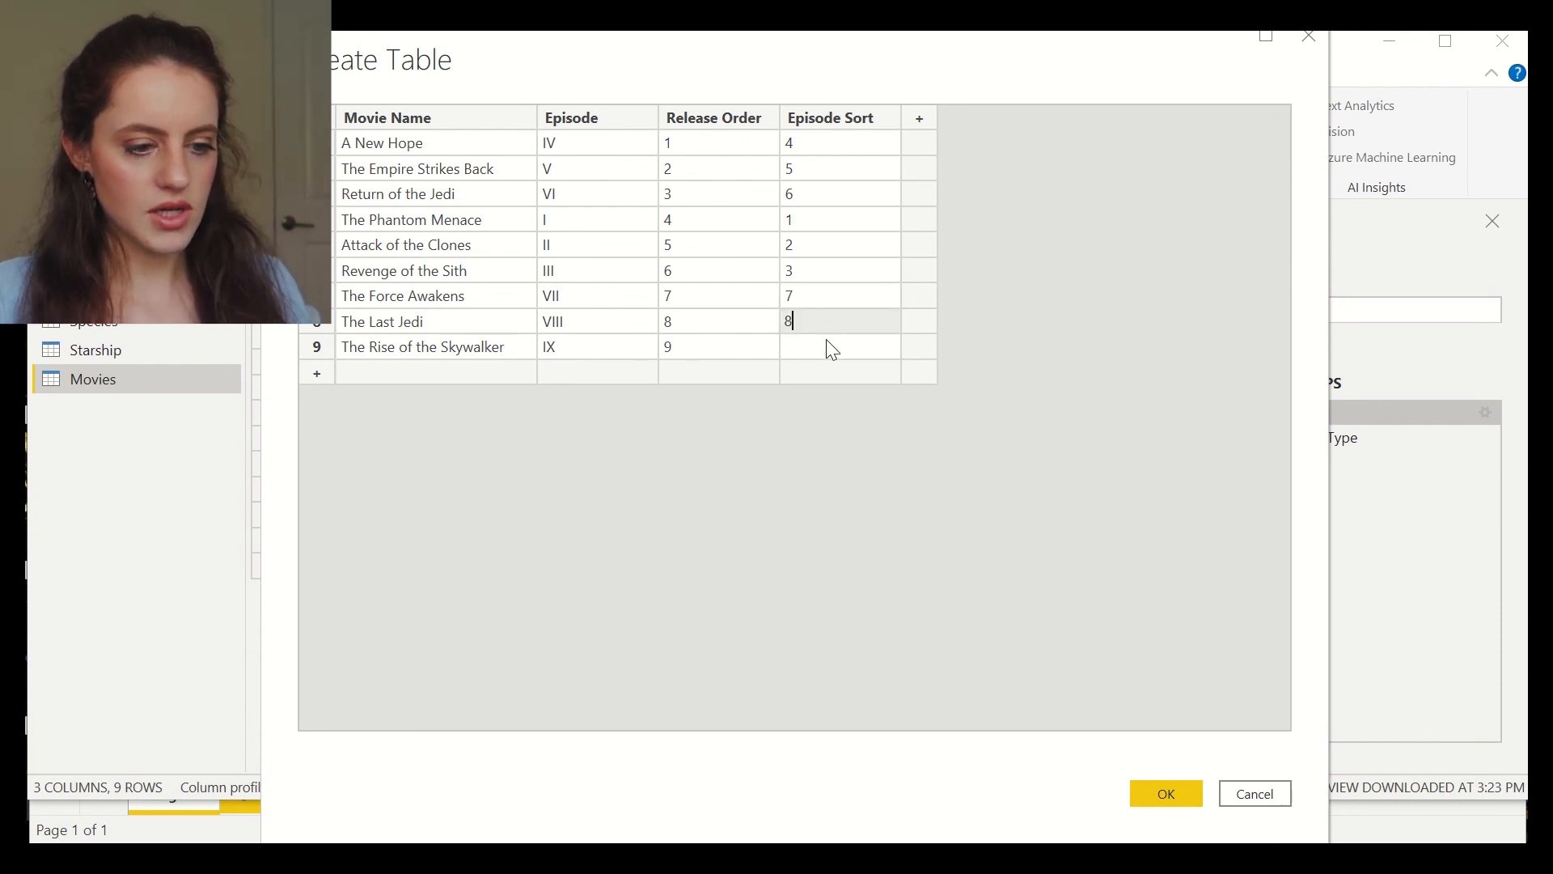
key(Return)
text(9)
click(1165, 793)
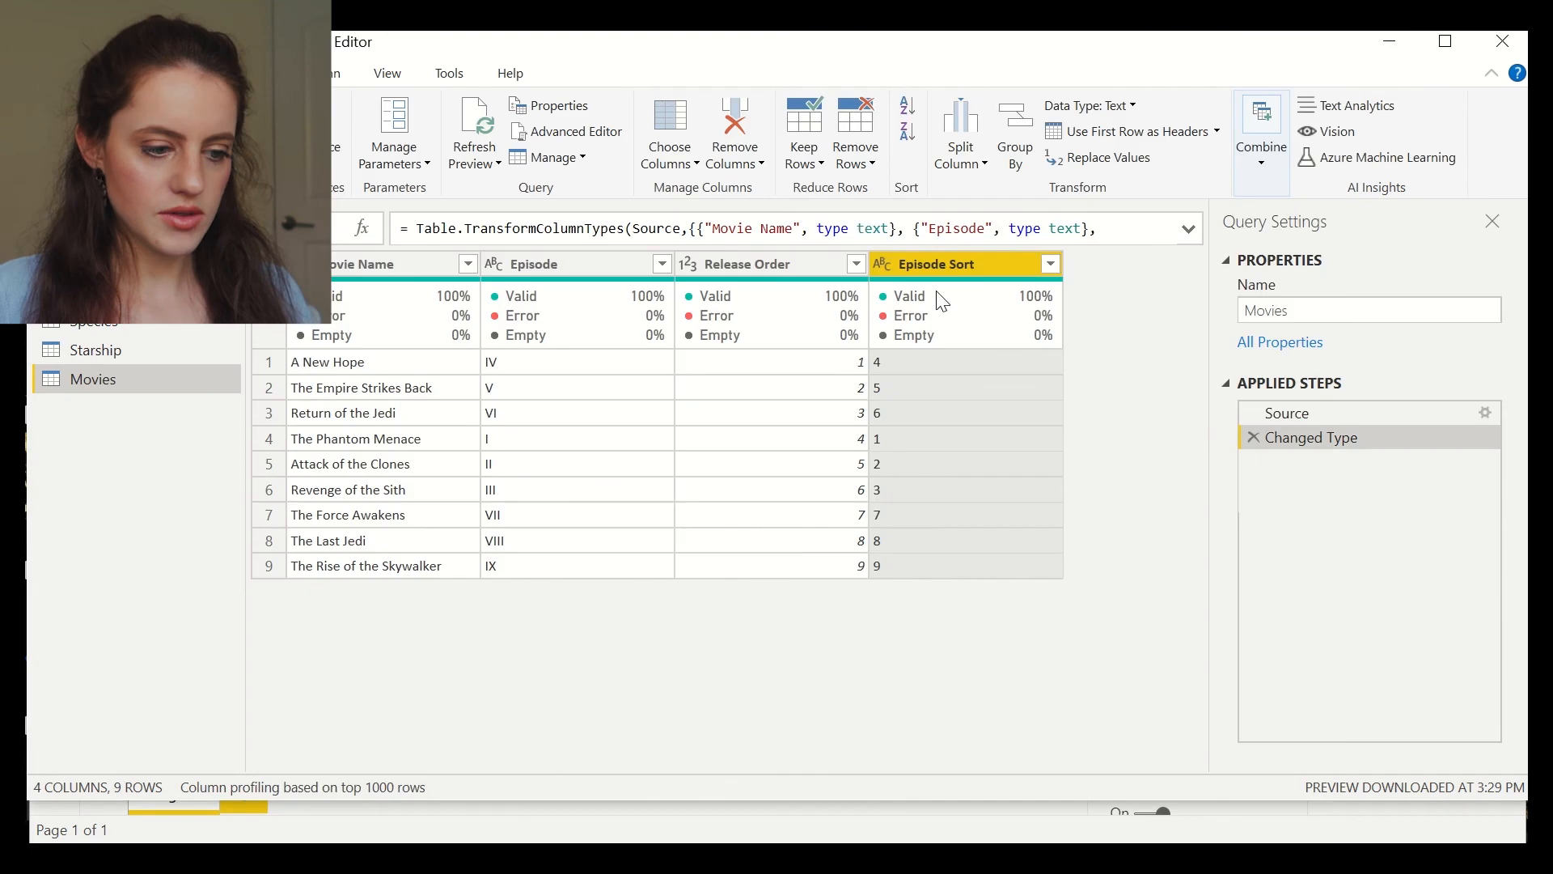
Change the data type of the Episode Sort column in the Movies query to Whole Number
right_click(940, 265)
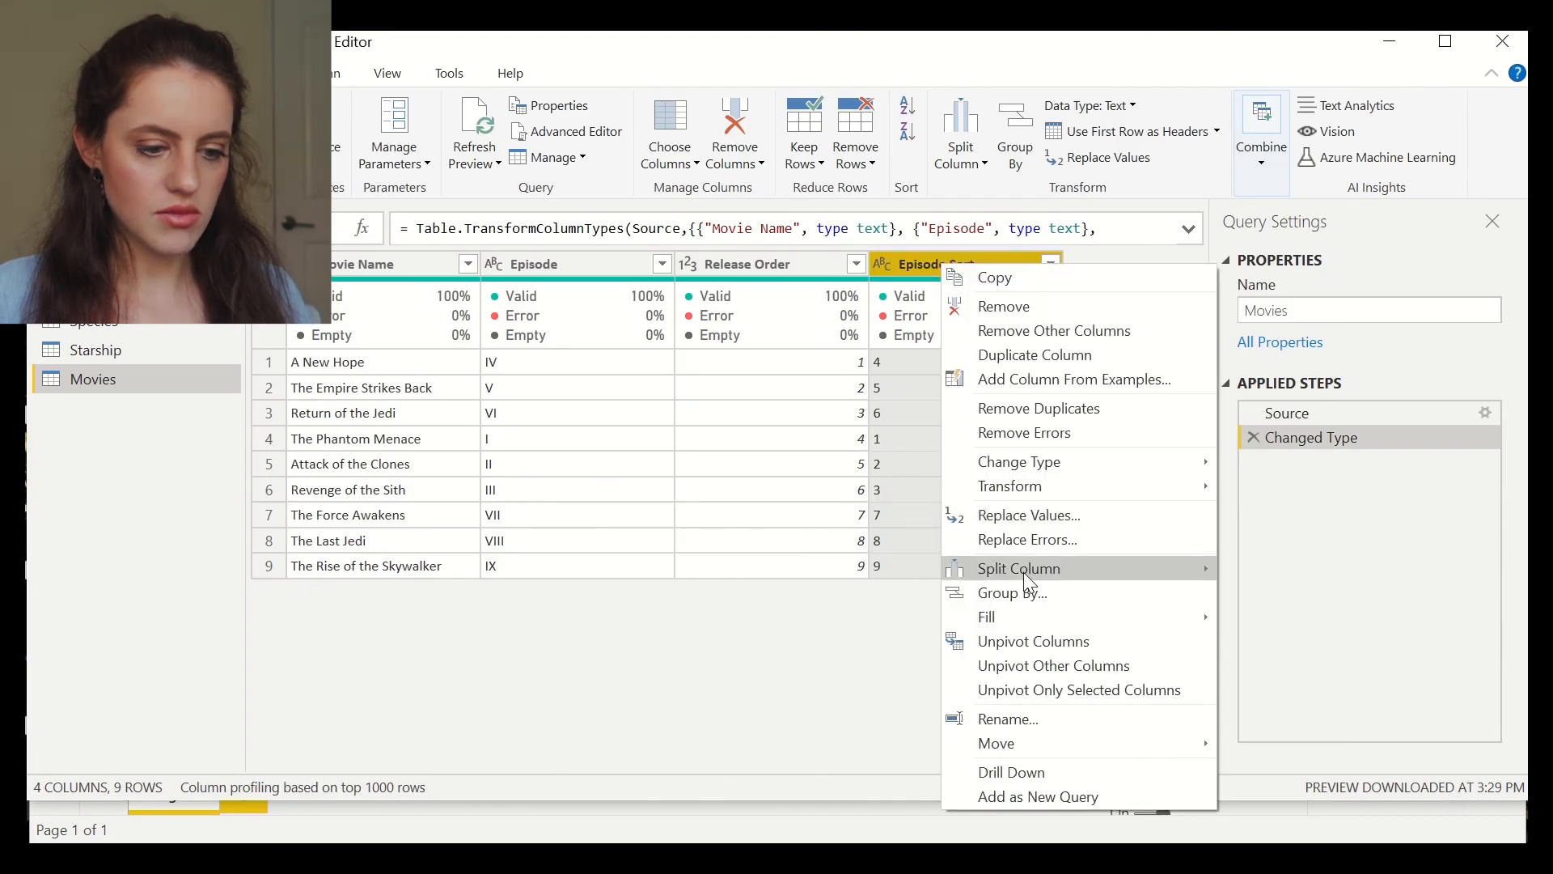
mouse_move(1102, 463)
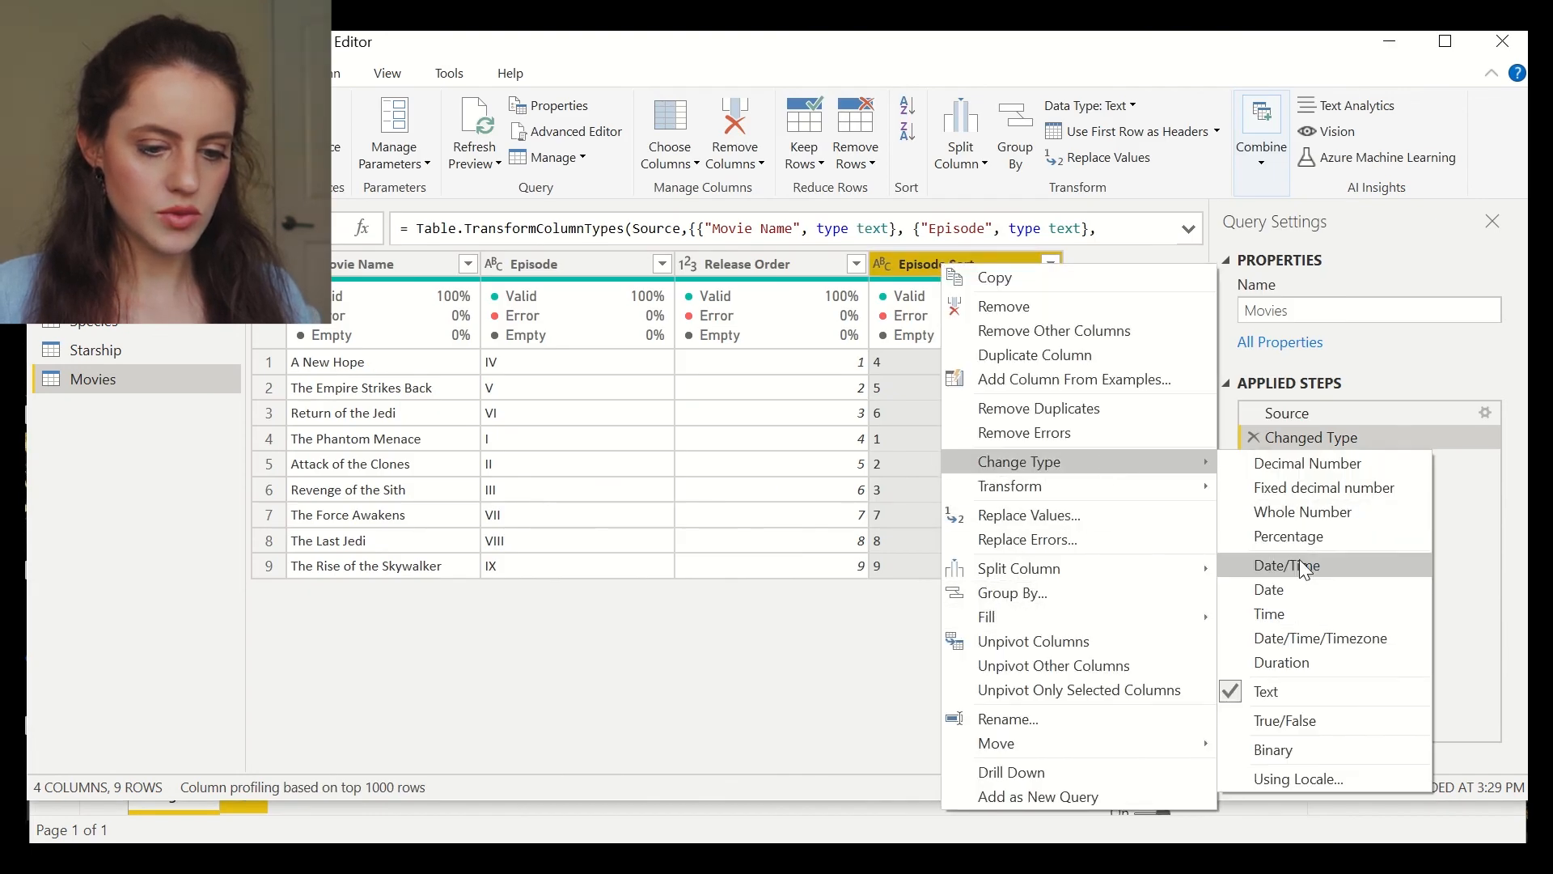
click(1299, 512)
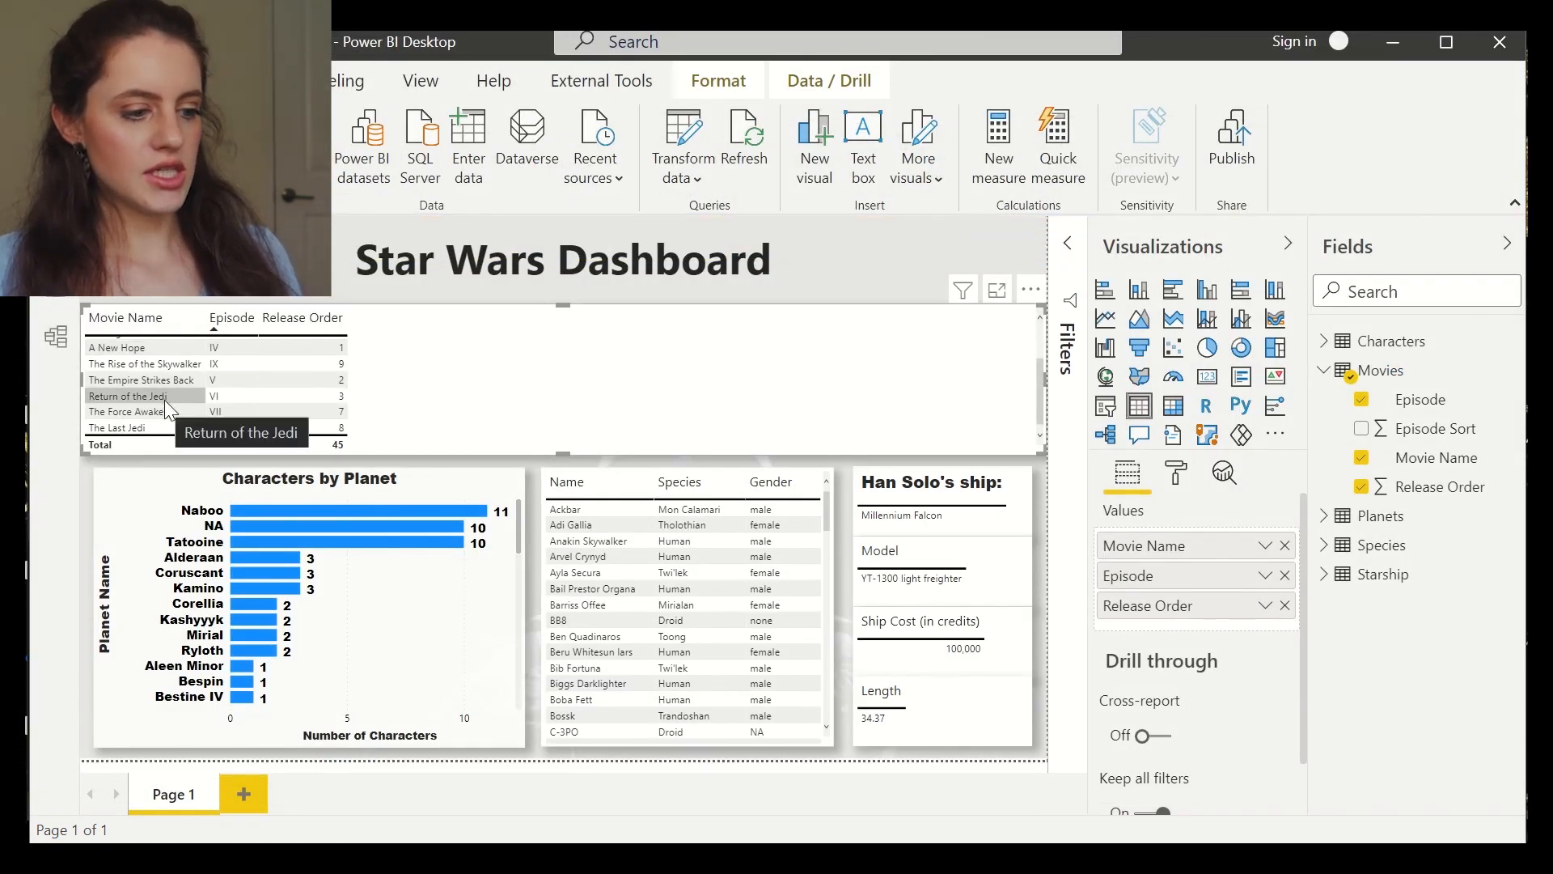
Set the Episode field of the Movies table to sort by the Episode Sort column
scroll(163, 400, up, 2)
scroll(136, 356, down, 1)
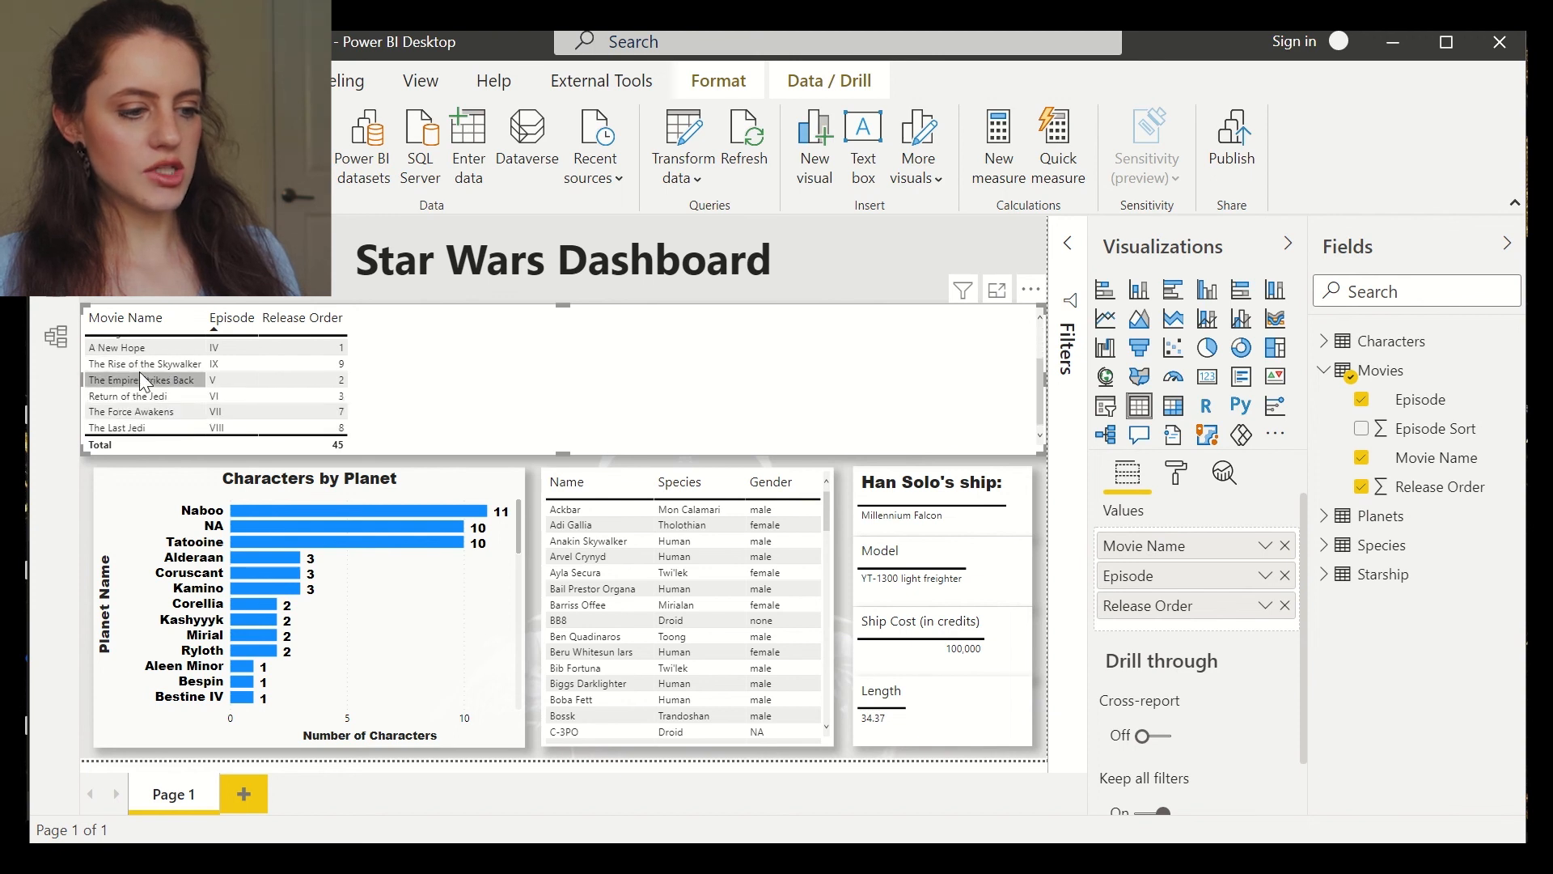
scroll(142, 380, up, 1)
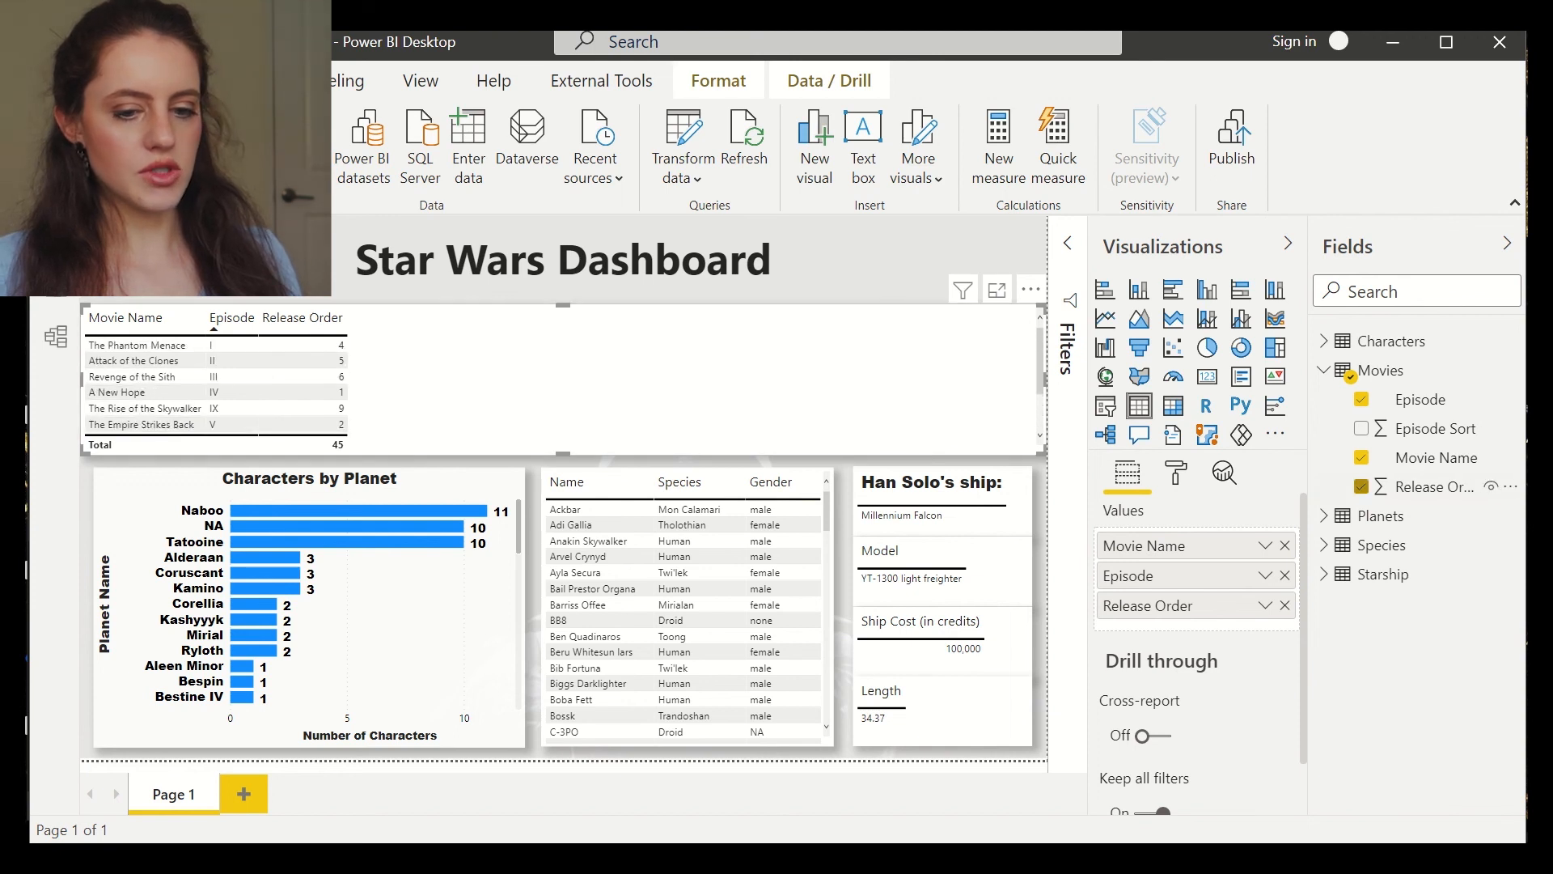
click(1425, 410)
click(928, 166)
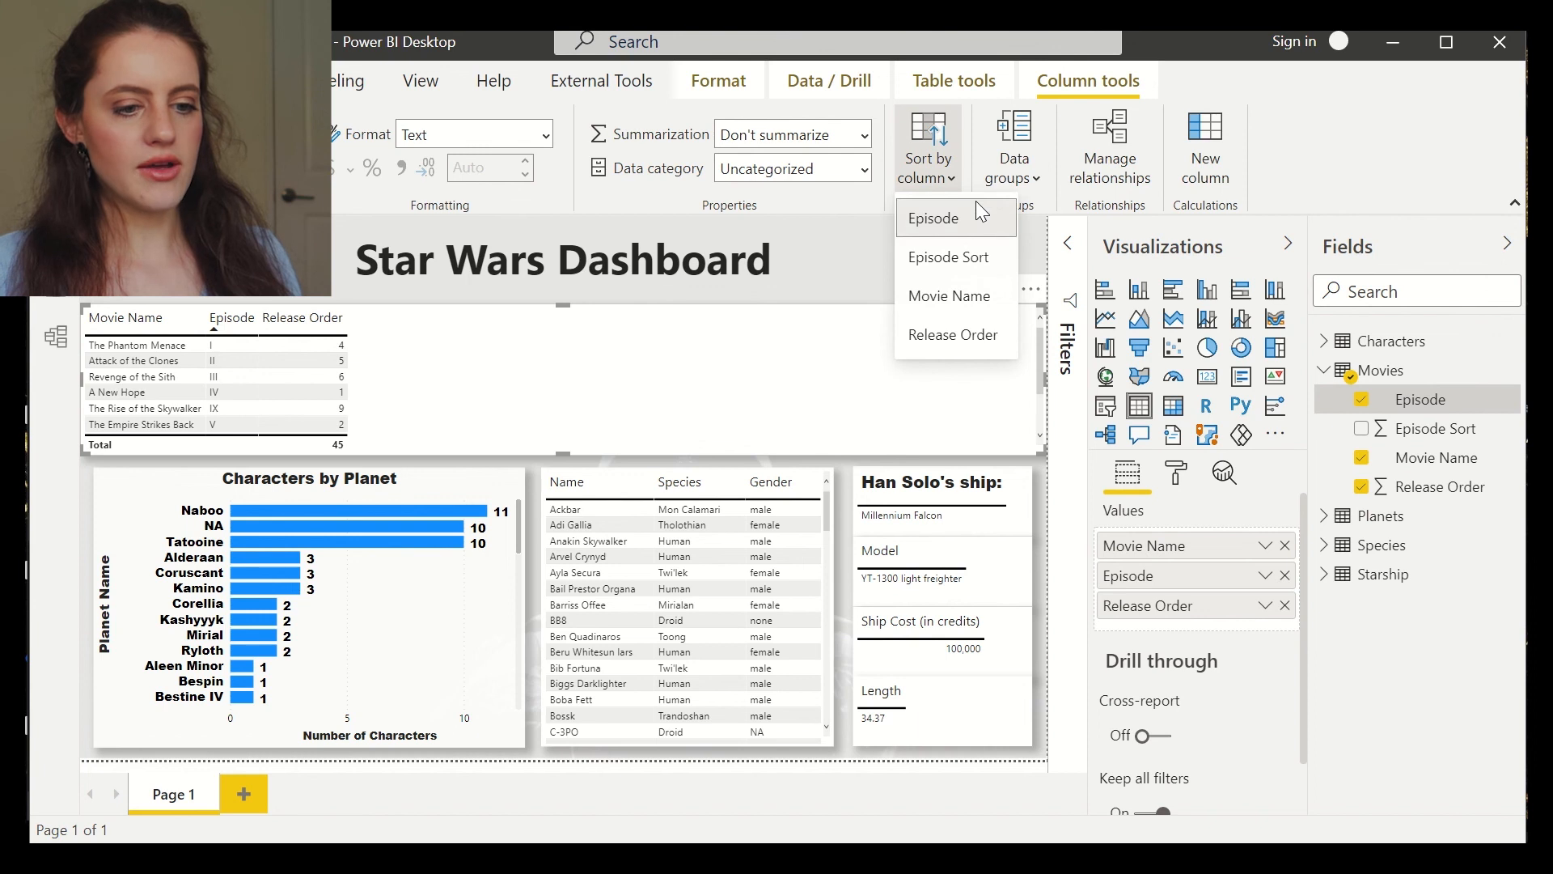
click(962, 253)
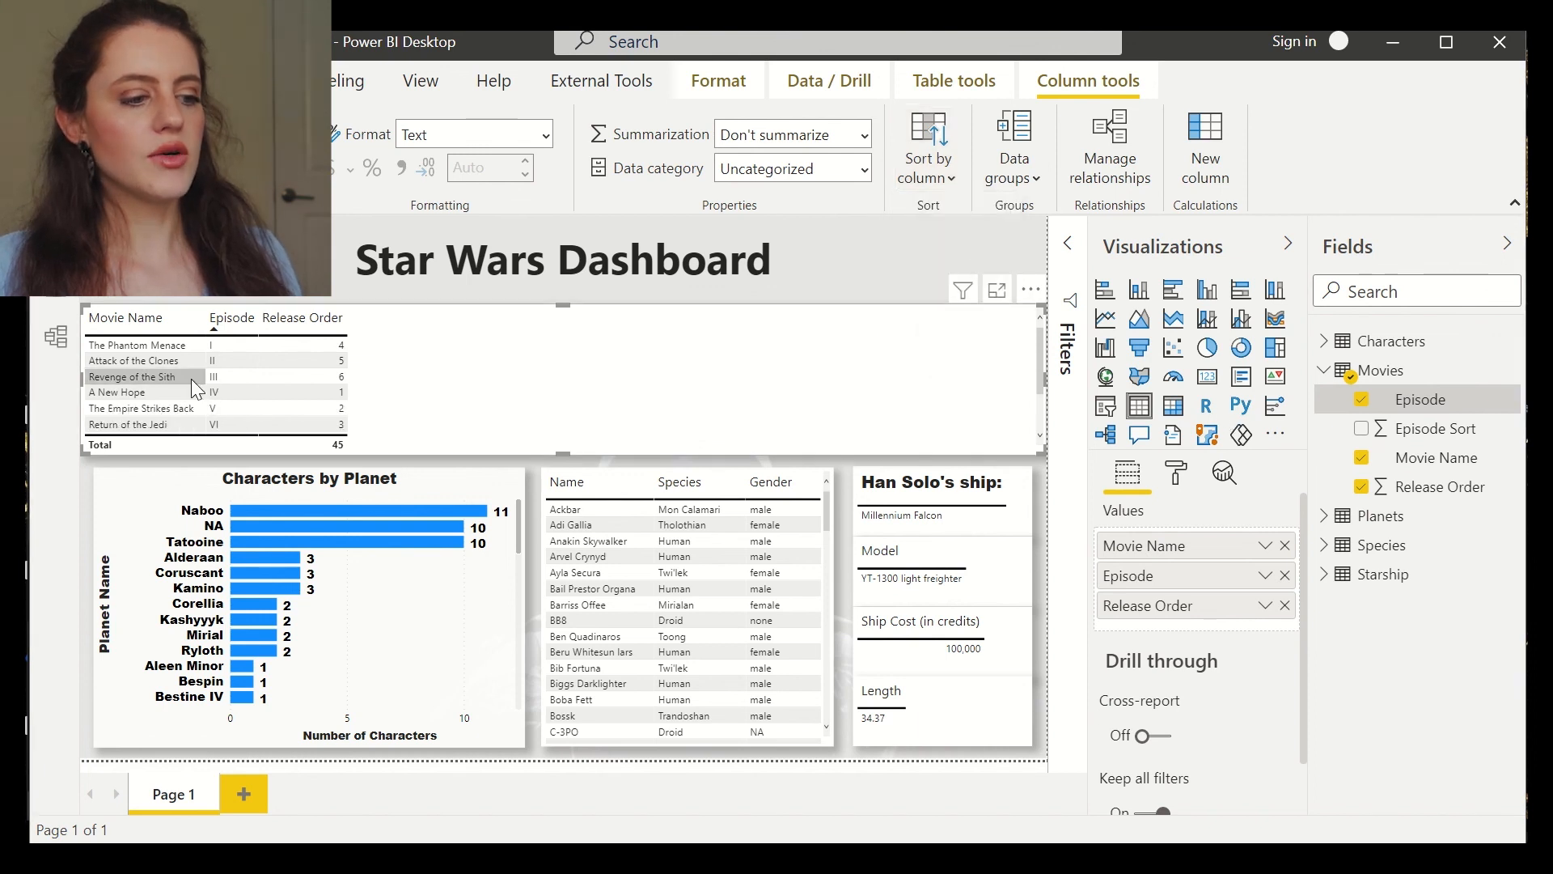
Sort the Movies table by Episode in descending and ascending order, and finally by Release Order descending
click(228, 331)
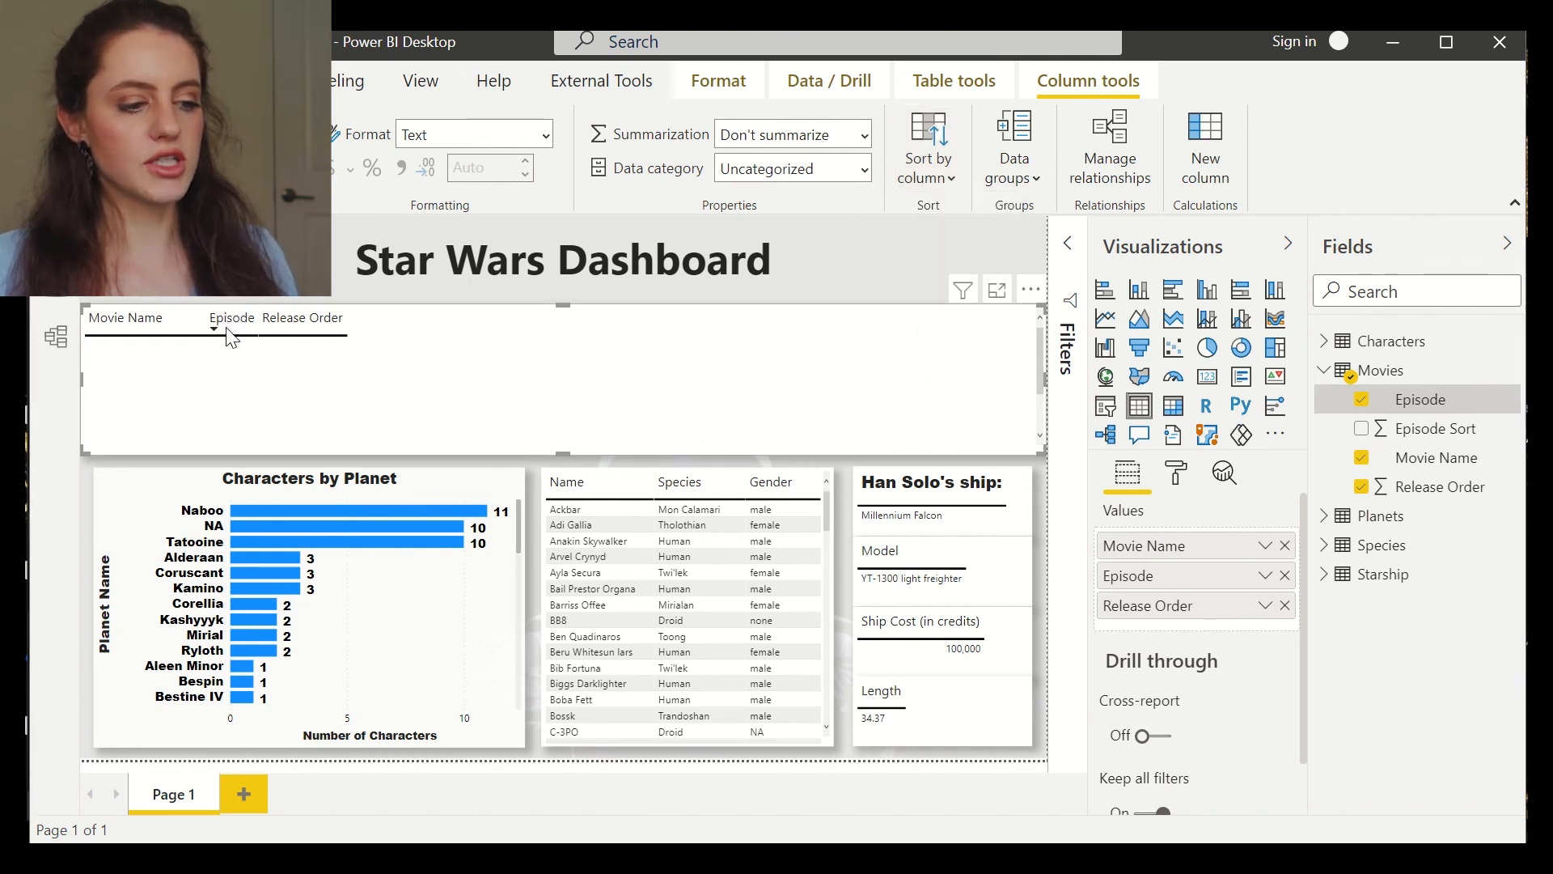
click(224, 332)
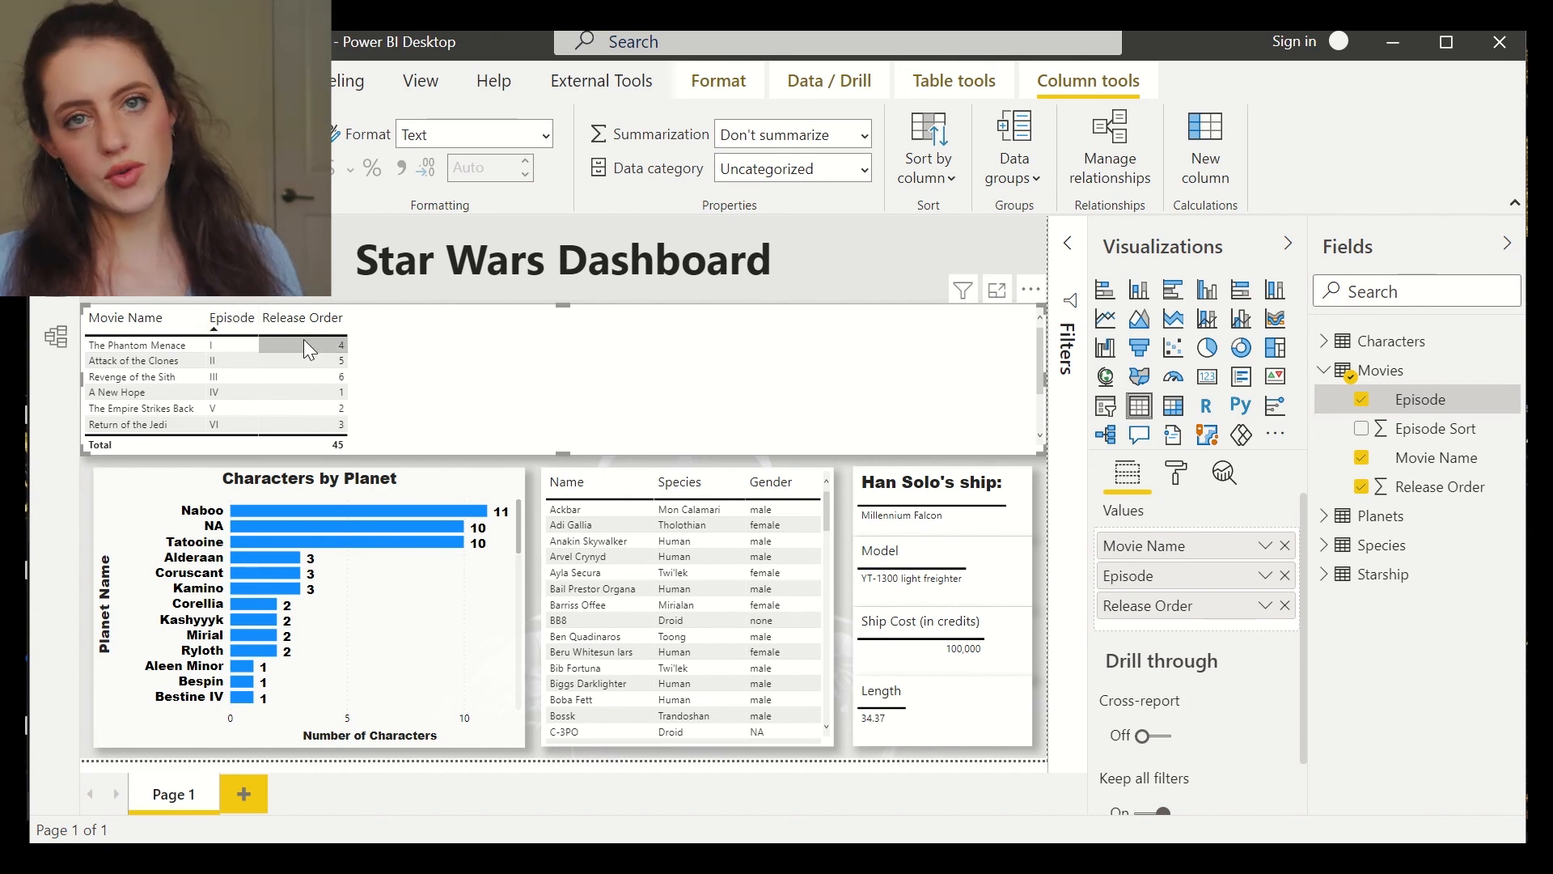
click(324, 323)
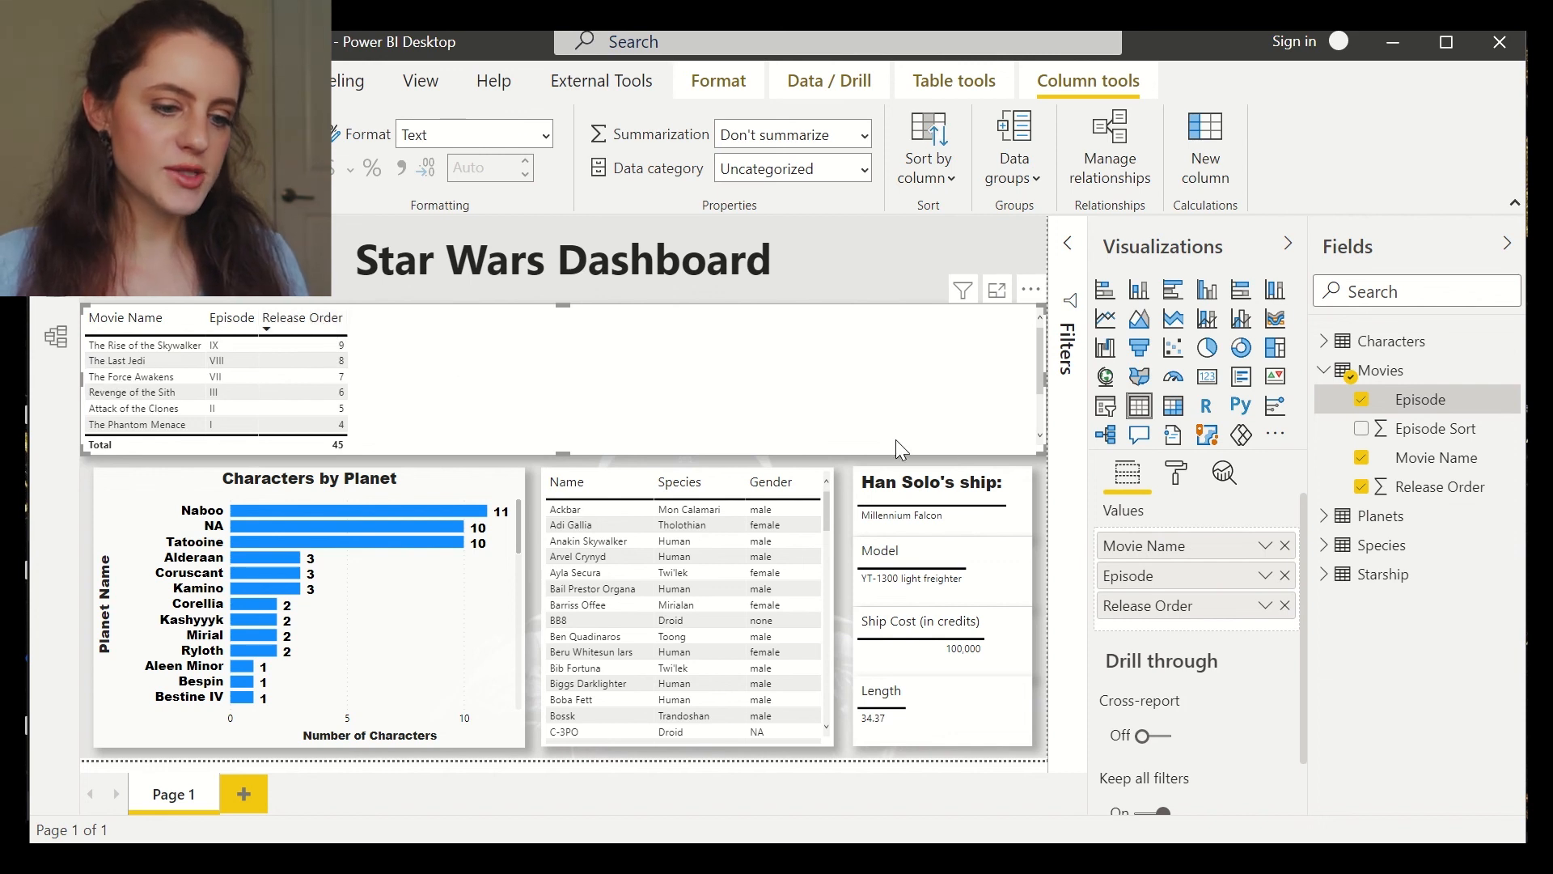
Find the total setting in the Movies table's formatting options and turn off the totals row
click(1176, 474)
scroll(1183, 651, down, 5)
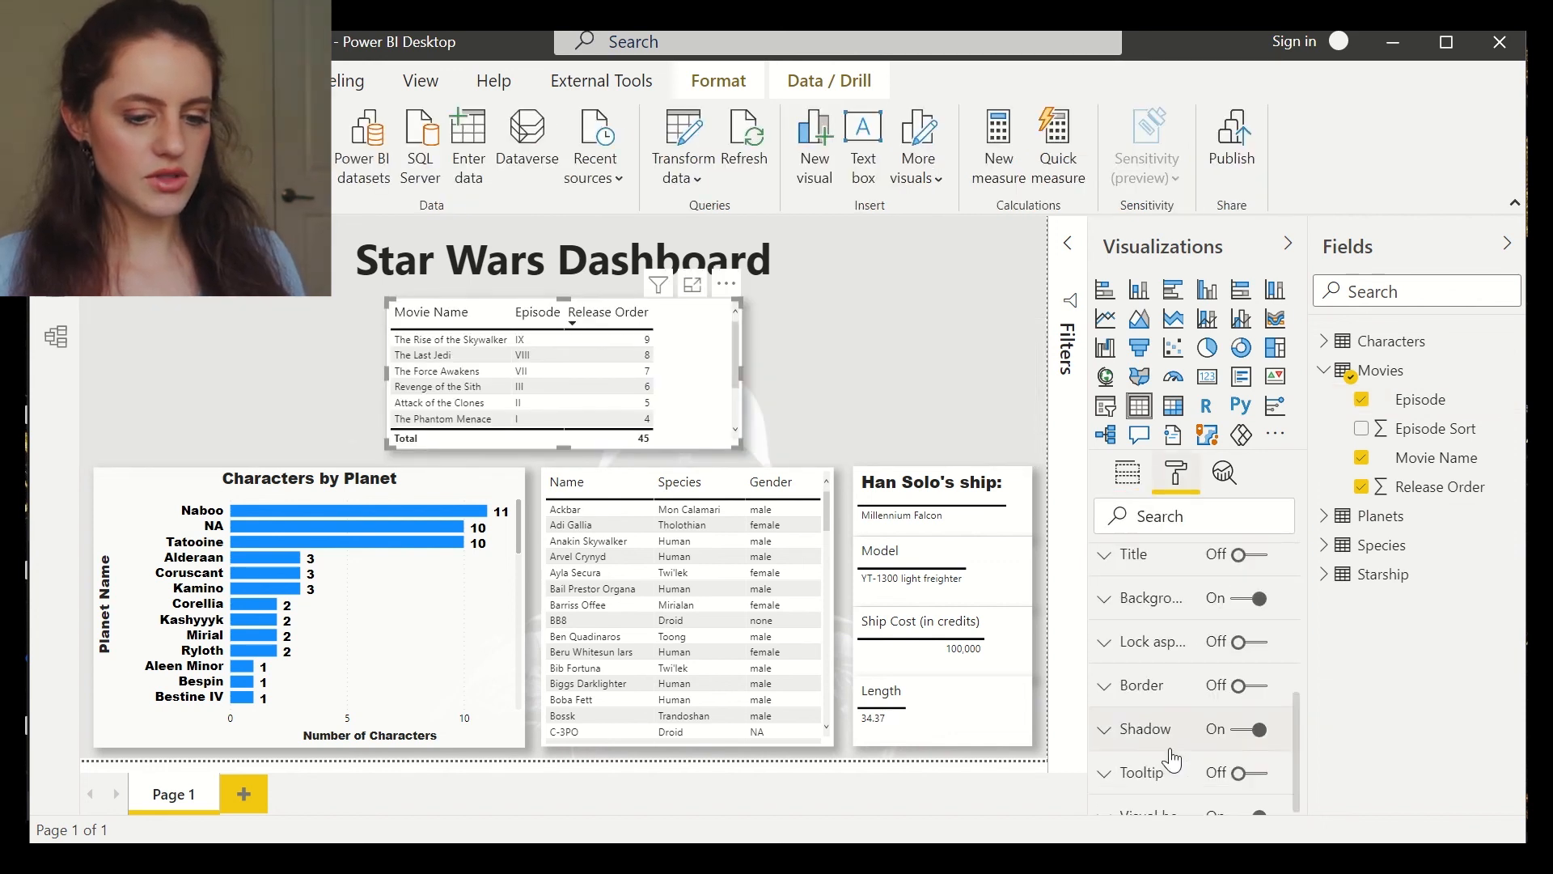
scroll(1191, 676, down, 2)
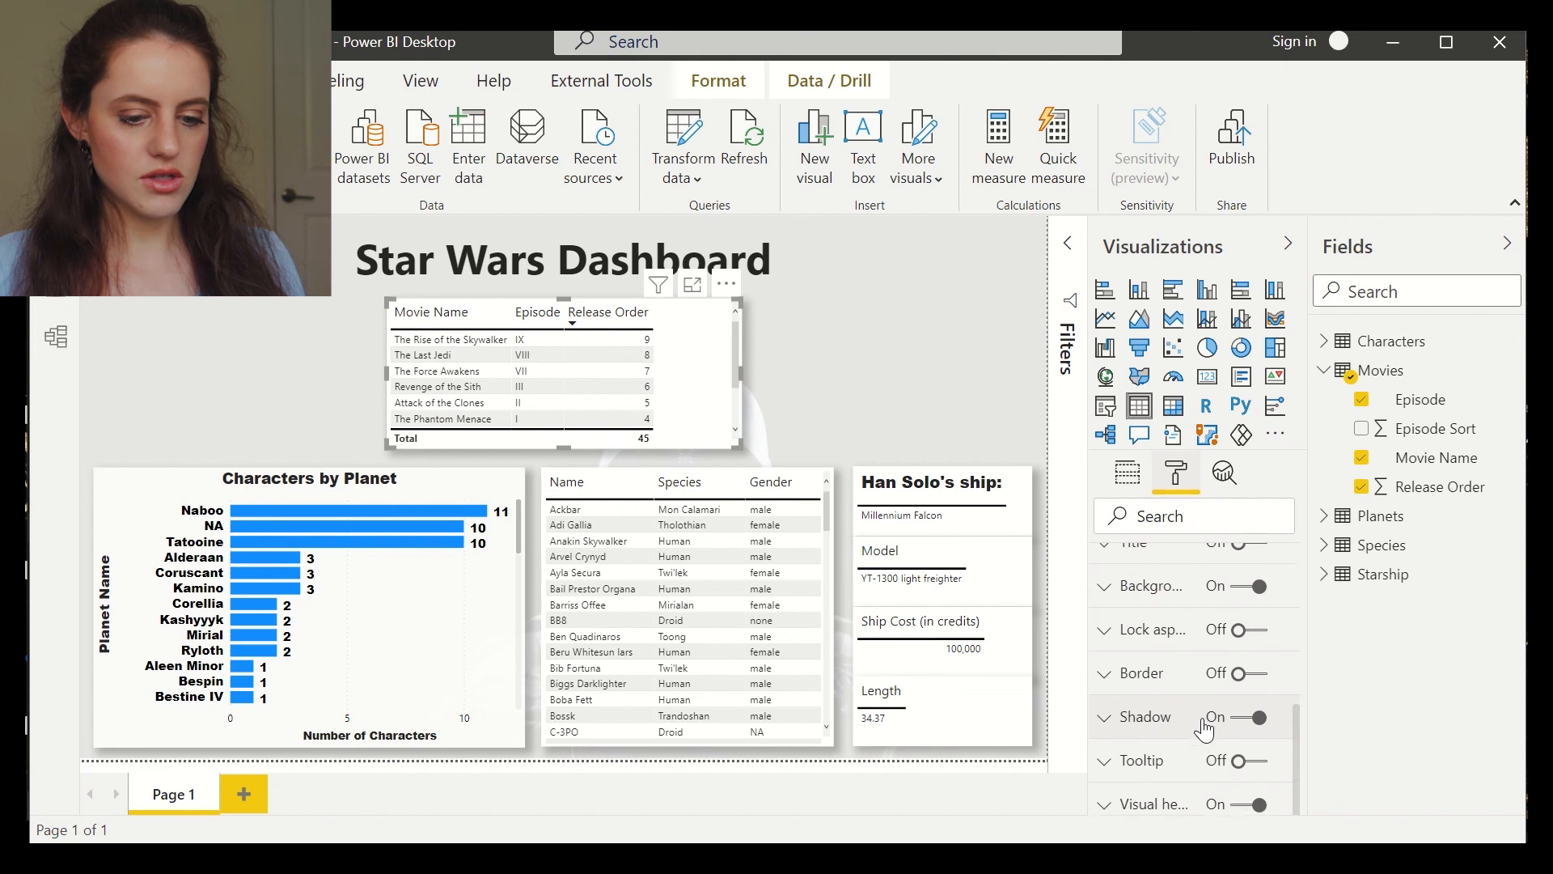
scroll(1205, 720, up, 3)
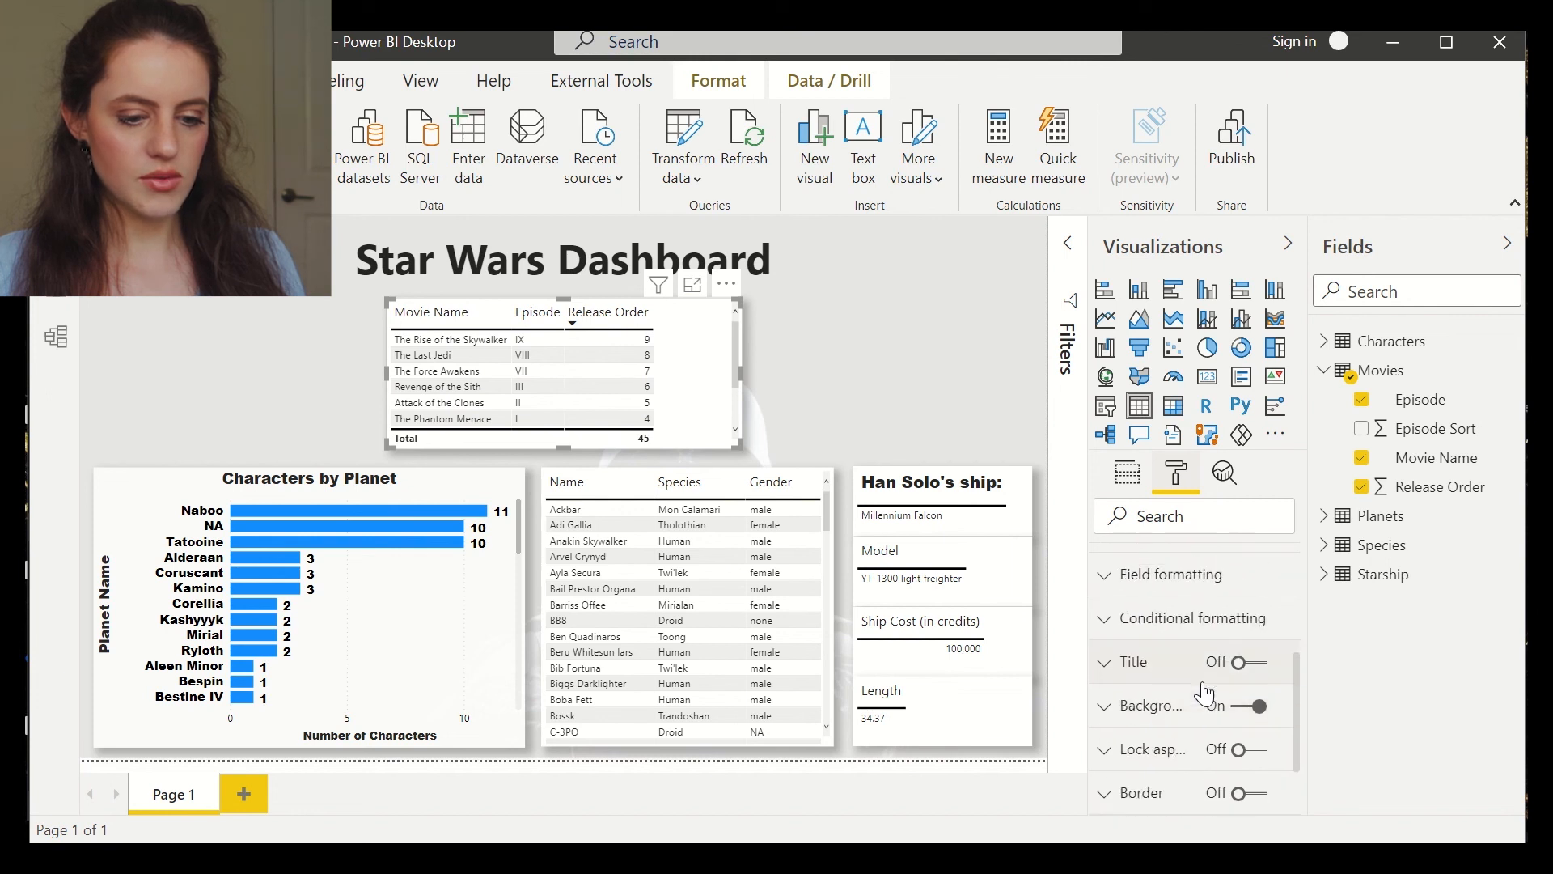
click(1198, 515)
text(totak)
key(BackSpace)
text(l)
click(1156, 642)
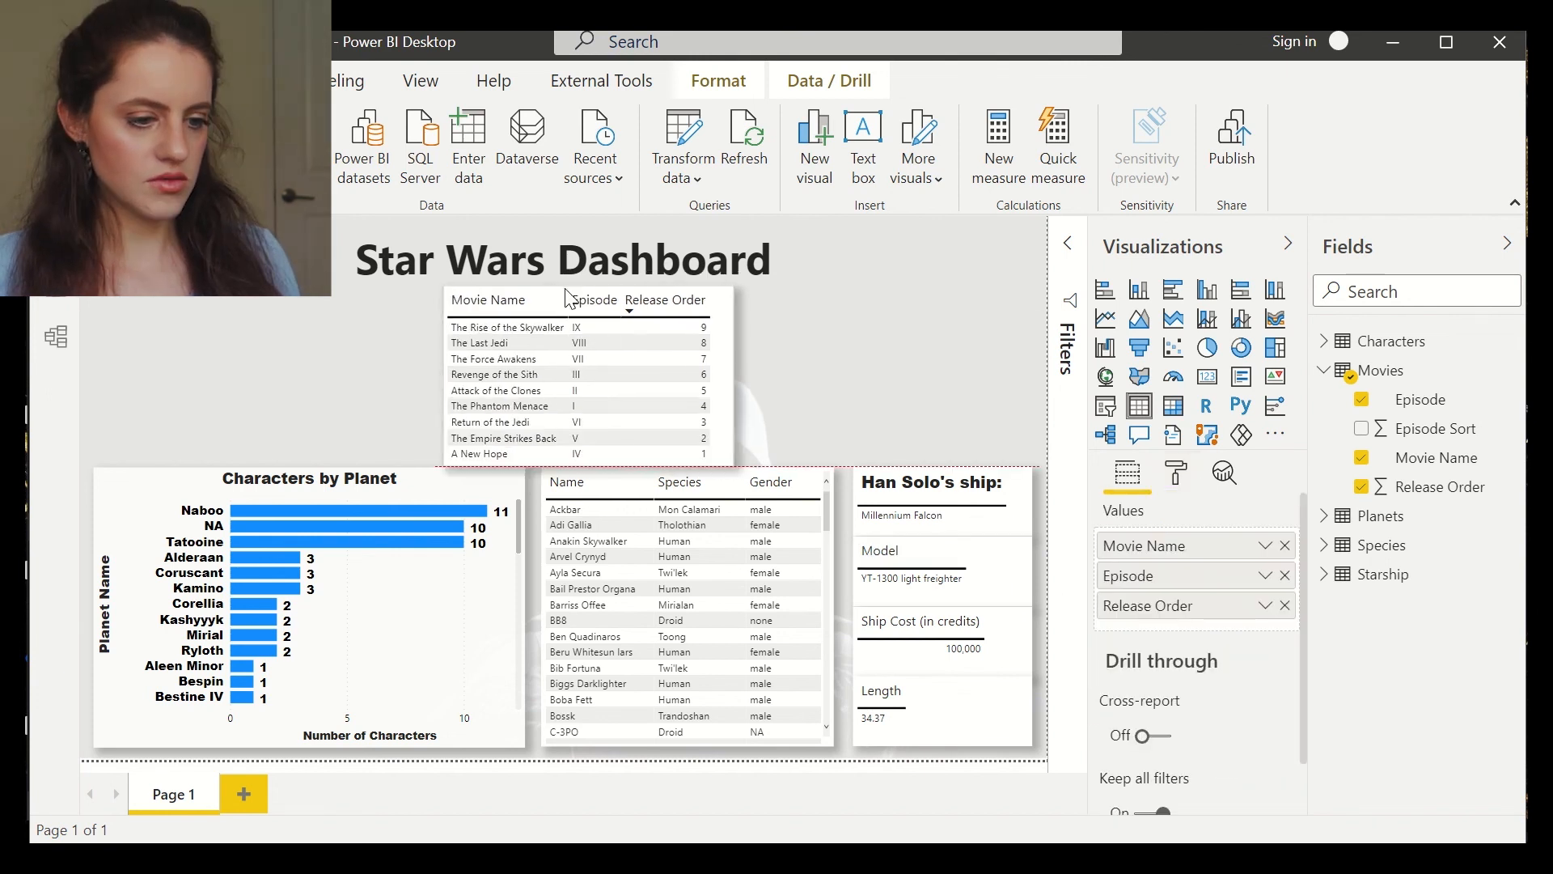
Move the Movies table aside on the page and widen the columns of Han Solo's ship tables to fill their frames
drag(567, 295, 469, 283)
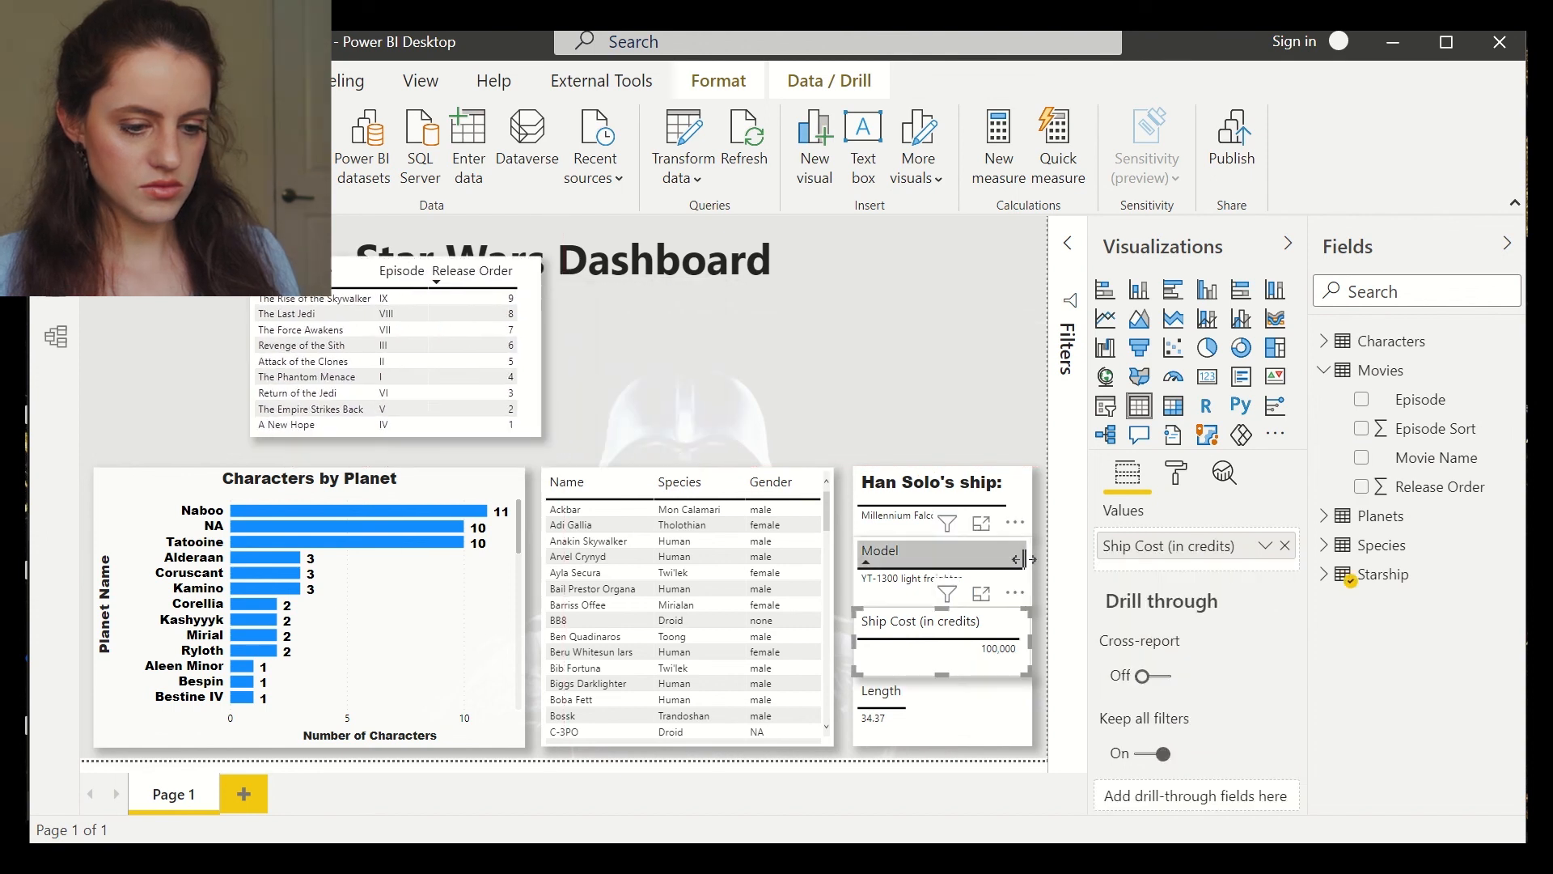
click(1021, 583)
drag(905, 690, 1023, 693)
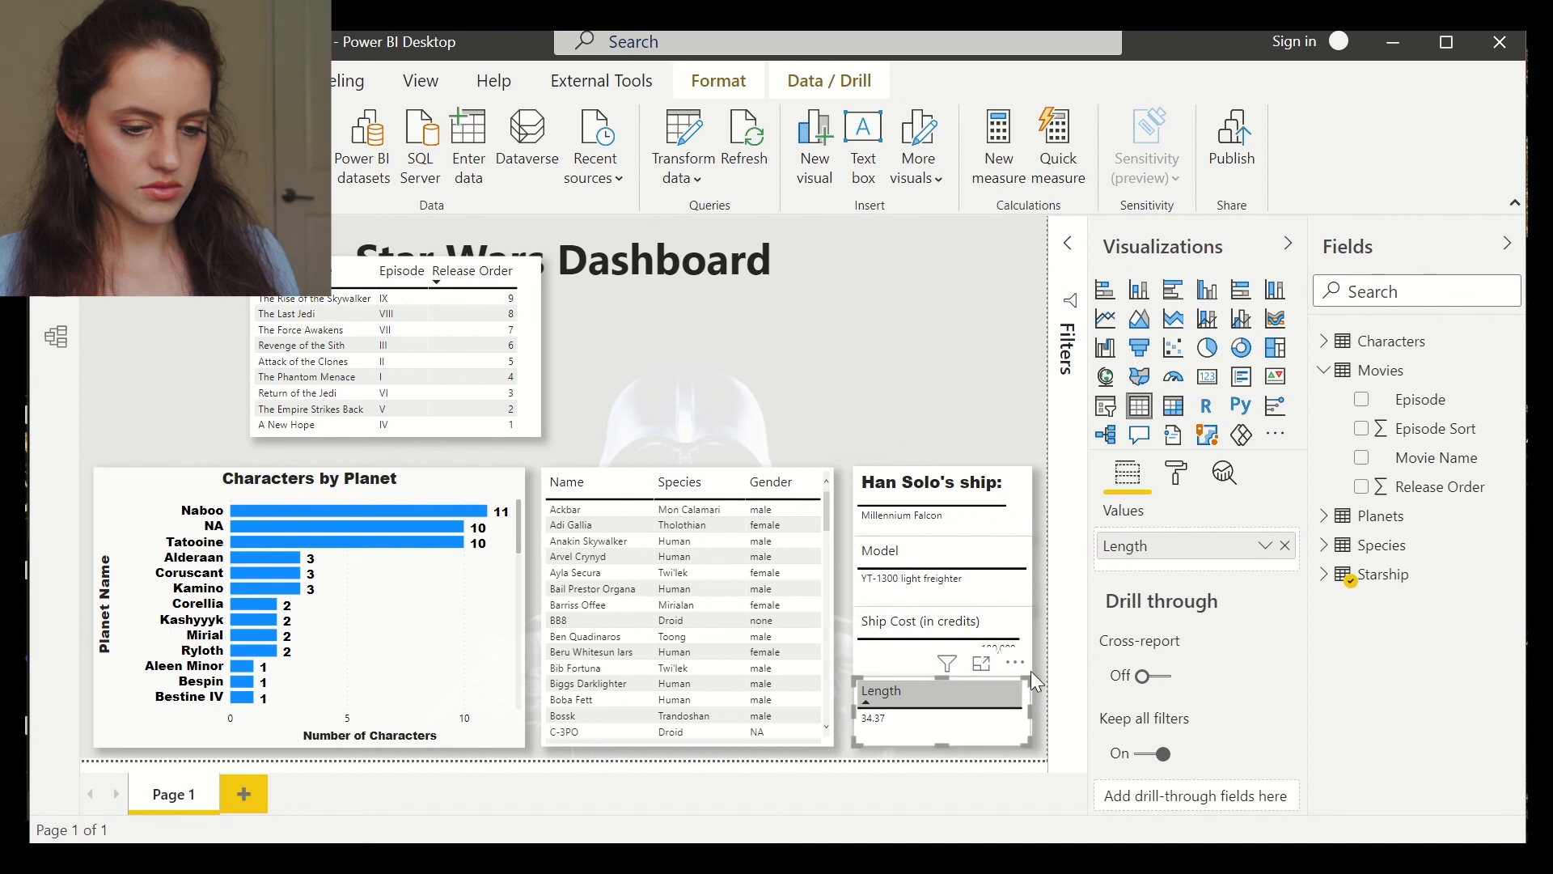
click(1035, 624)
click(958, 618)
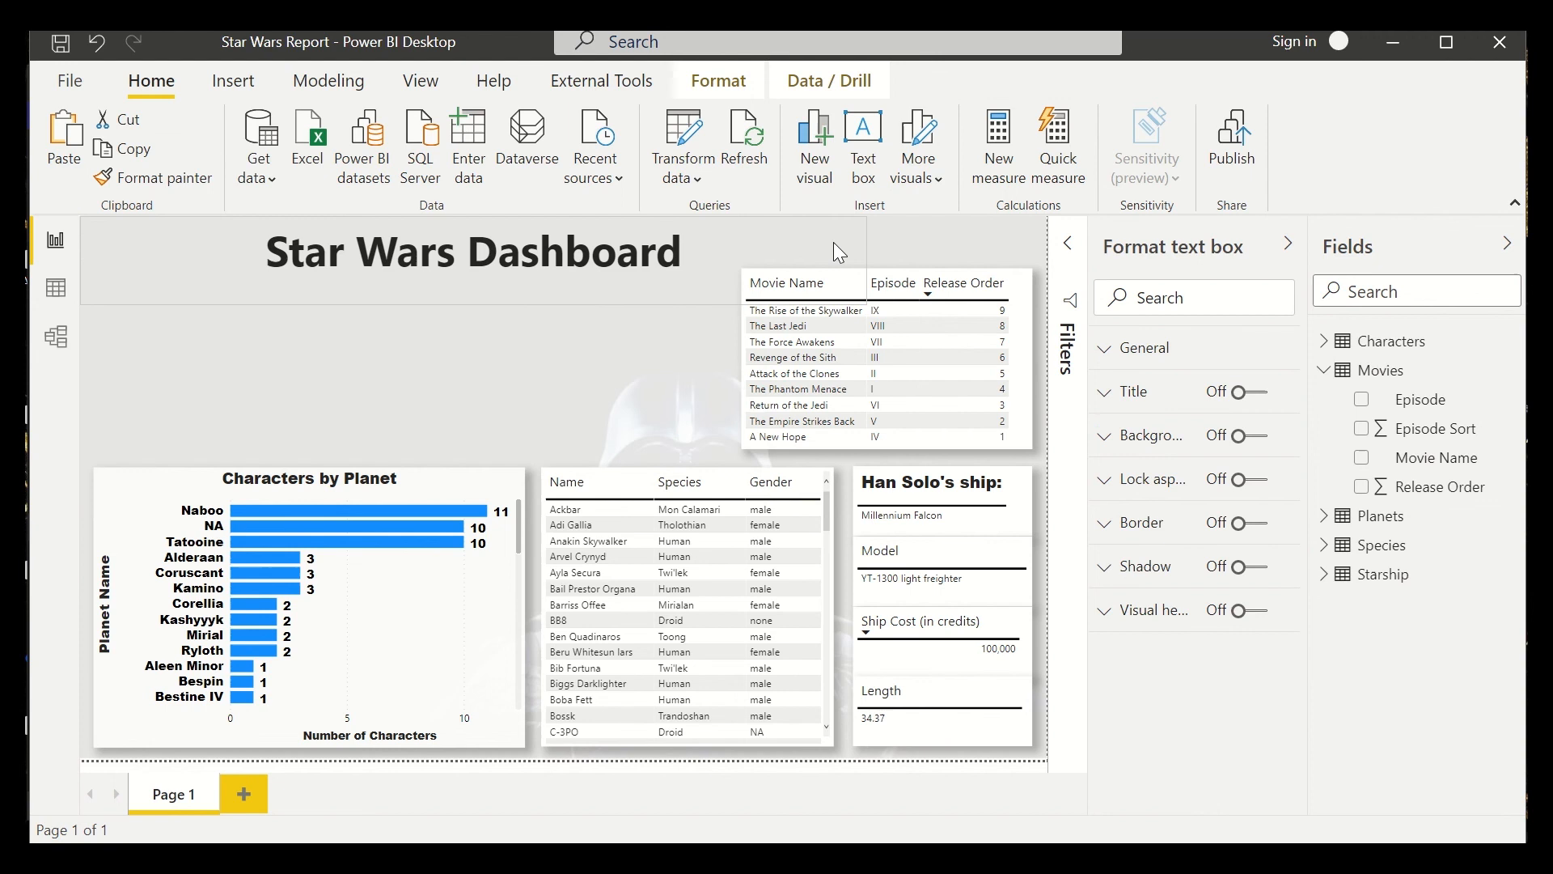
Shift the dashboard title left and the Movies table slightly up, and collapse the Visualizations pane
drag(833, 241, 693, 251)
drag(853, 384, 853, 375)
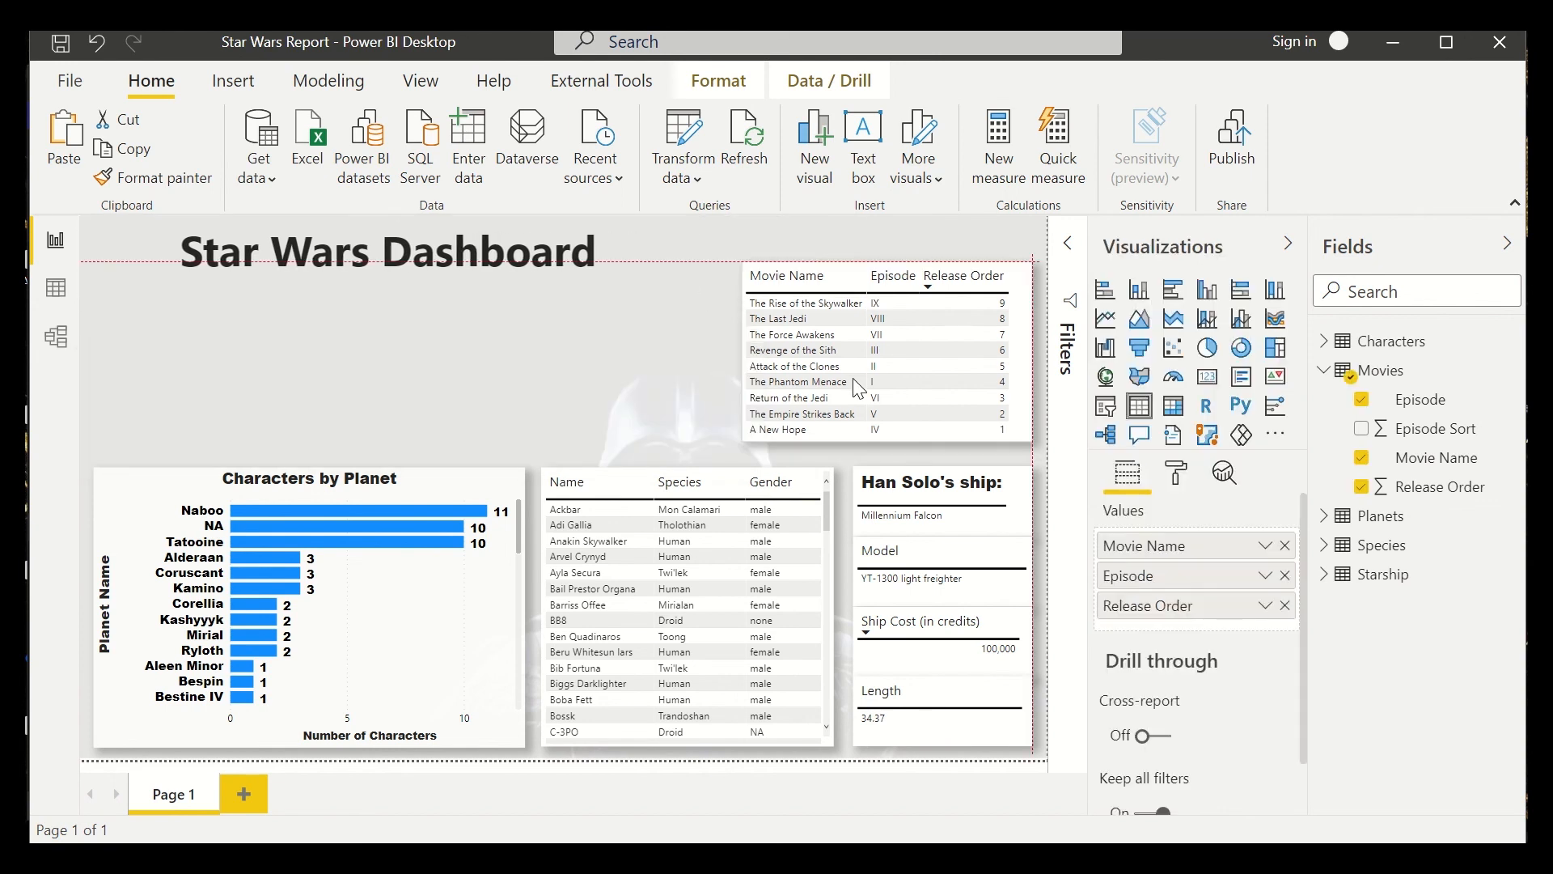
click(708, 447)
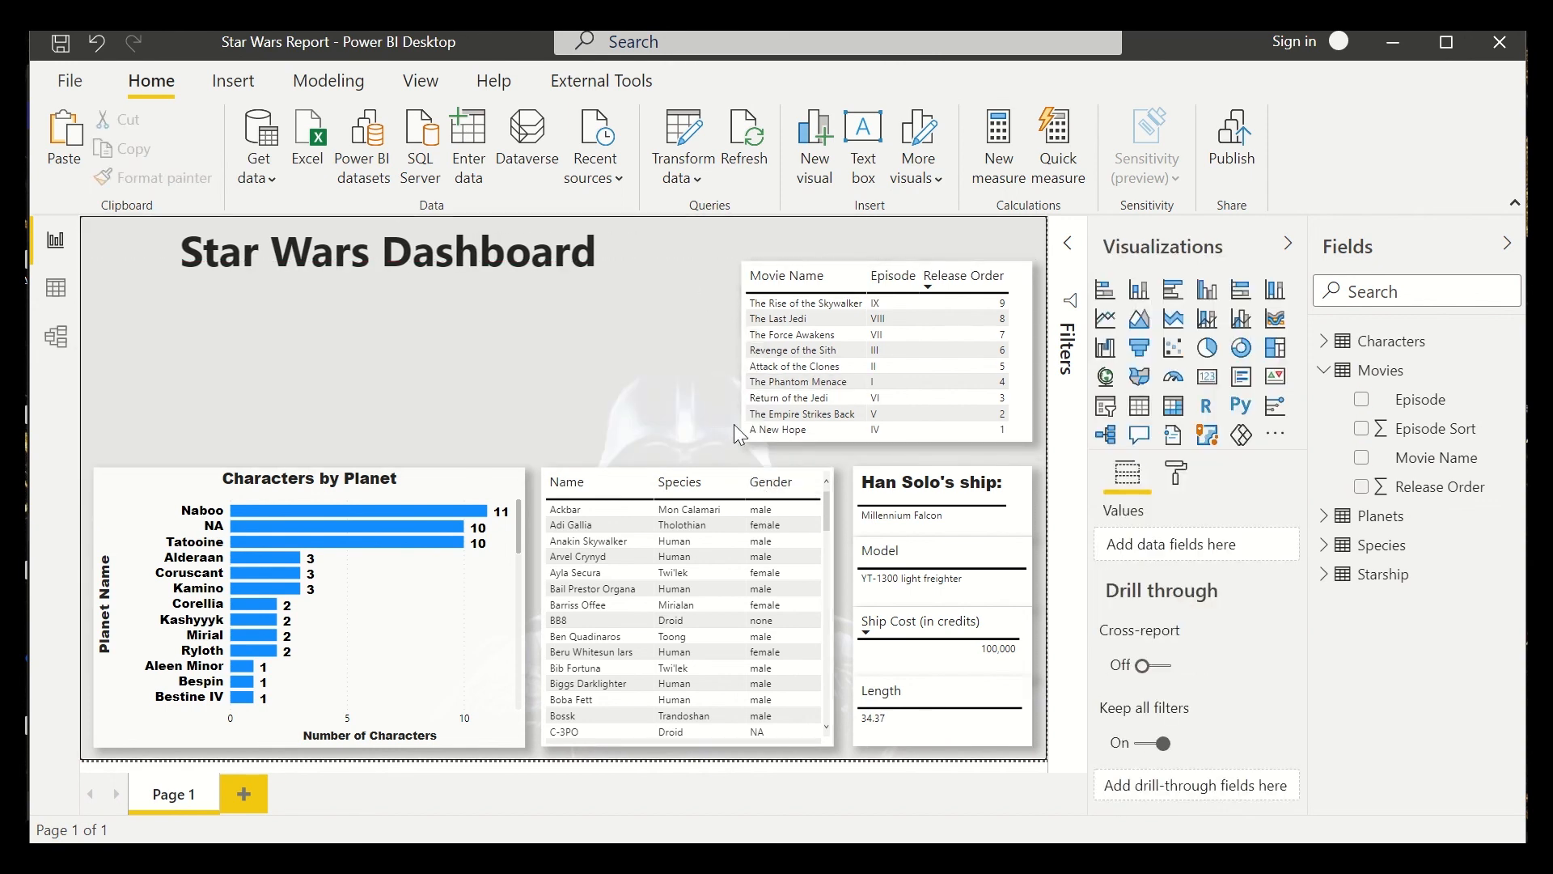
click(1278, 243)
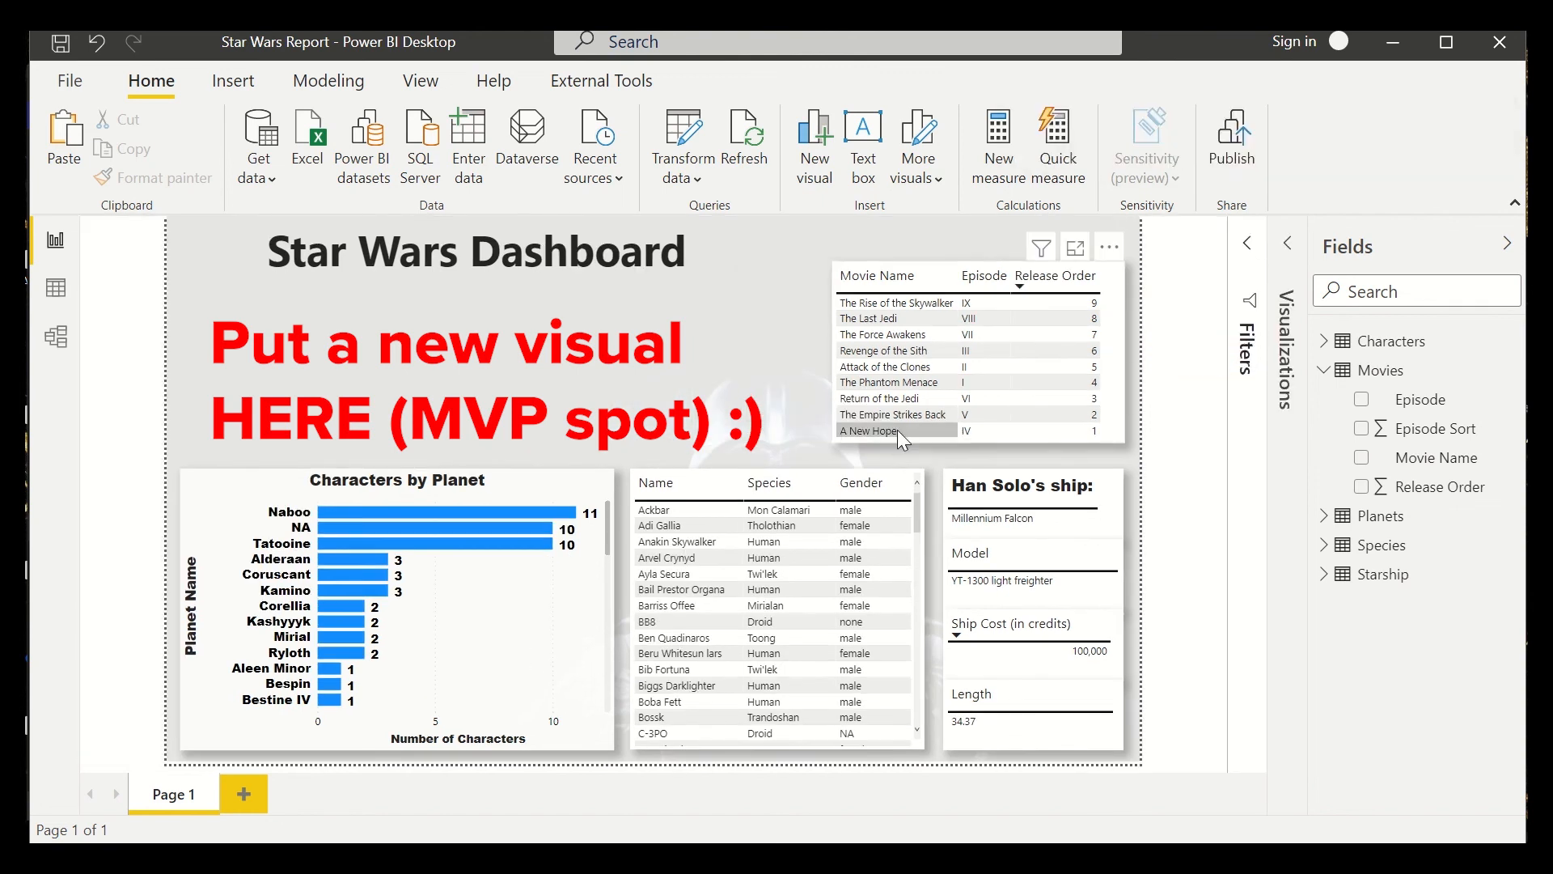